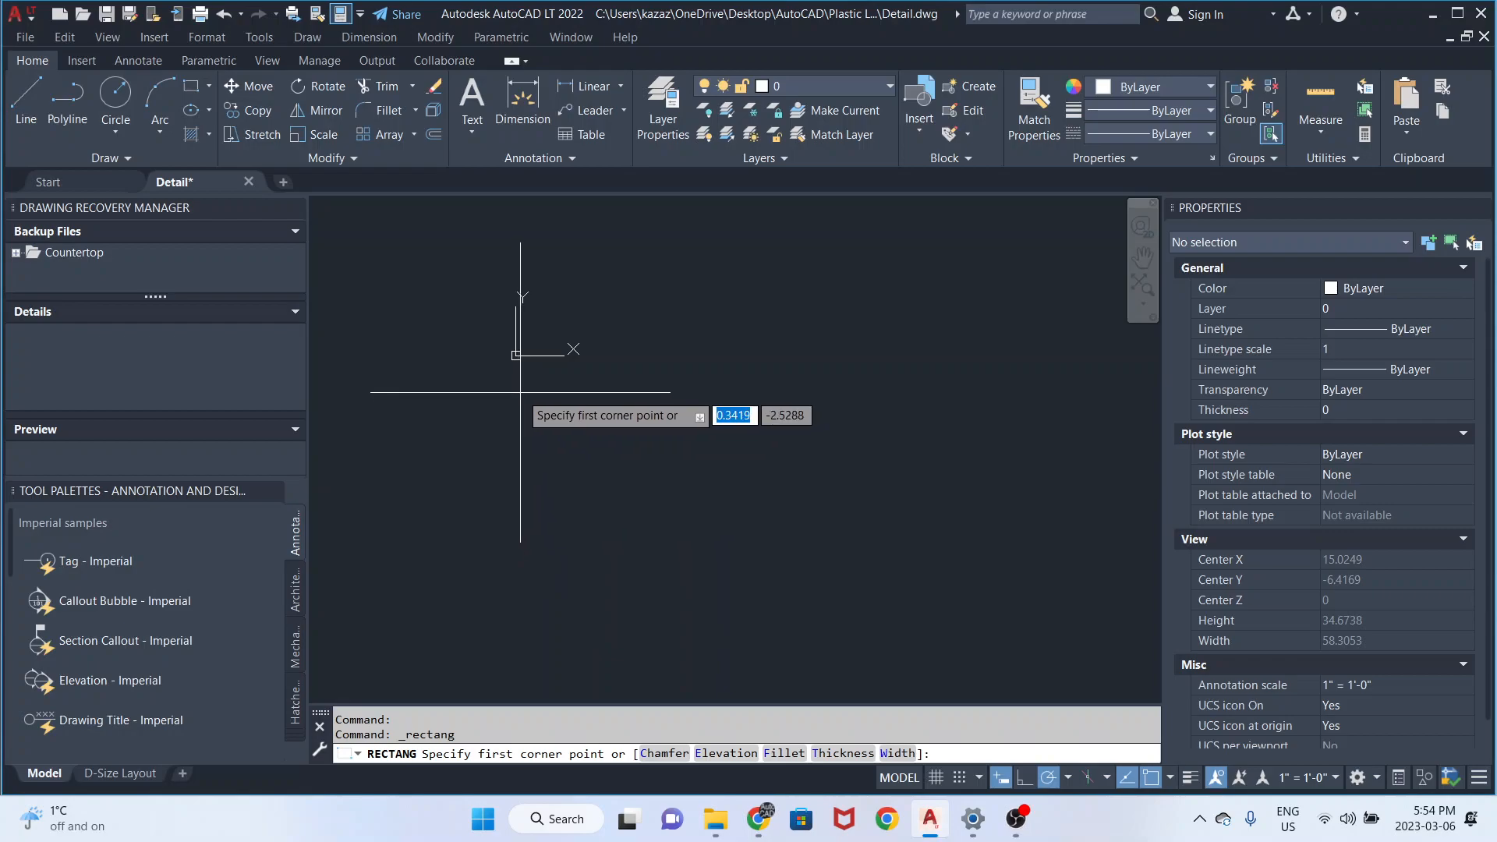
# - Draw a rectangle from the origin (0,0) to a relative opposite corner of 25,-.75
pyautogui.press('Return')
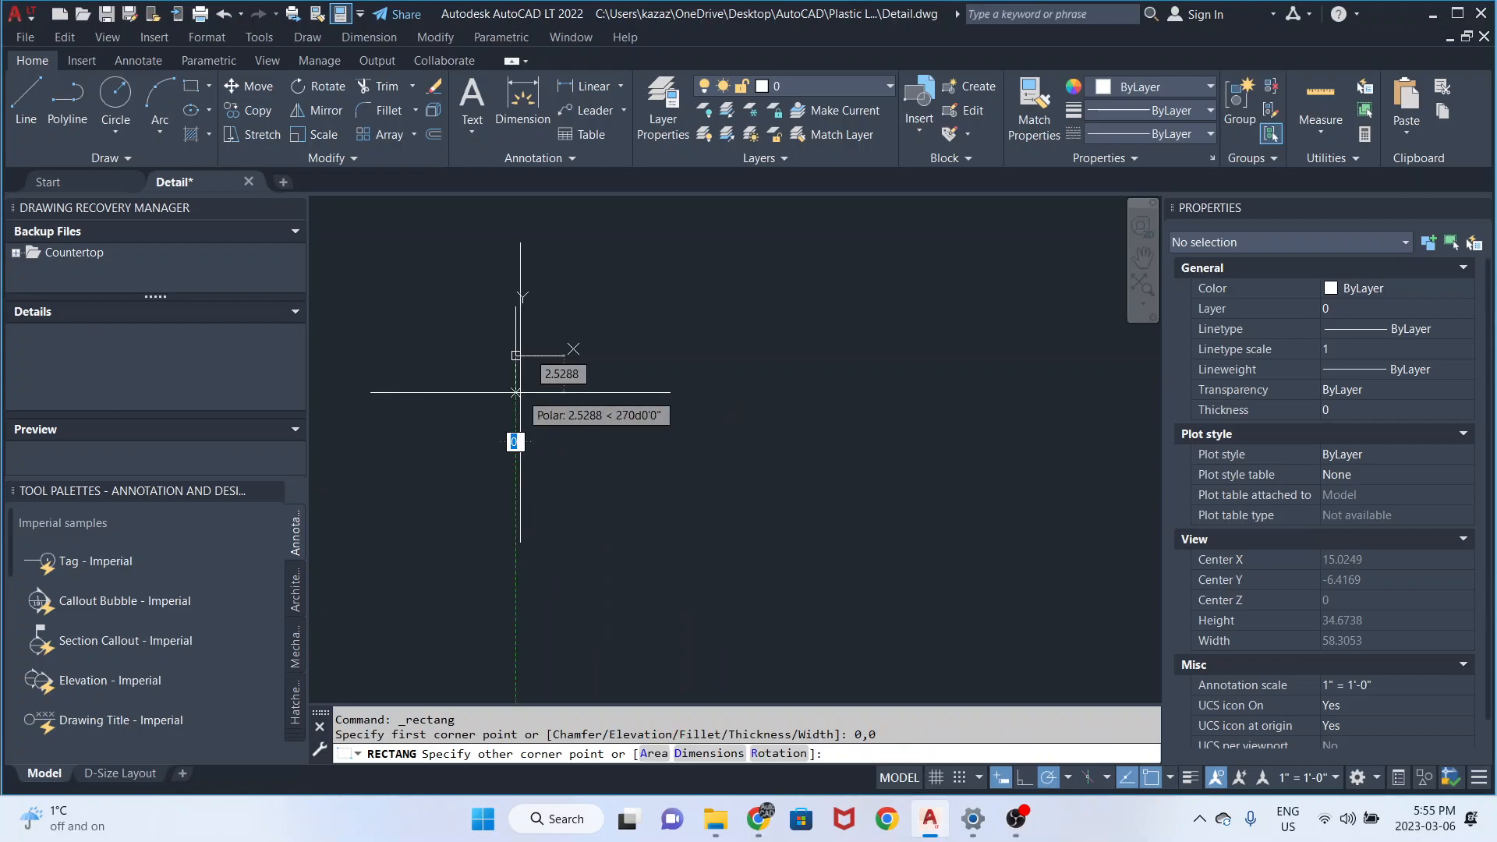
pyautogui.write('25')
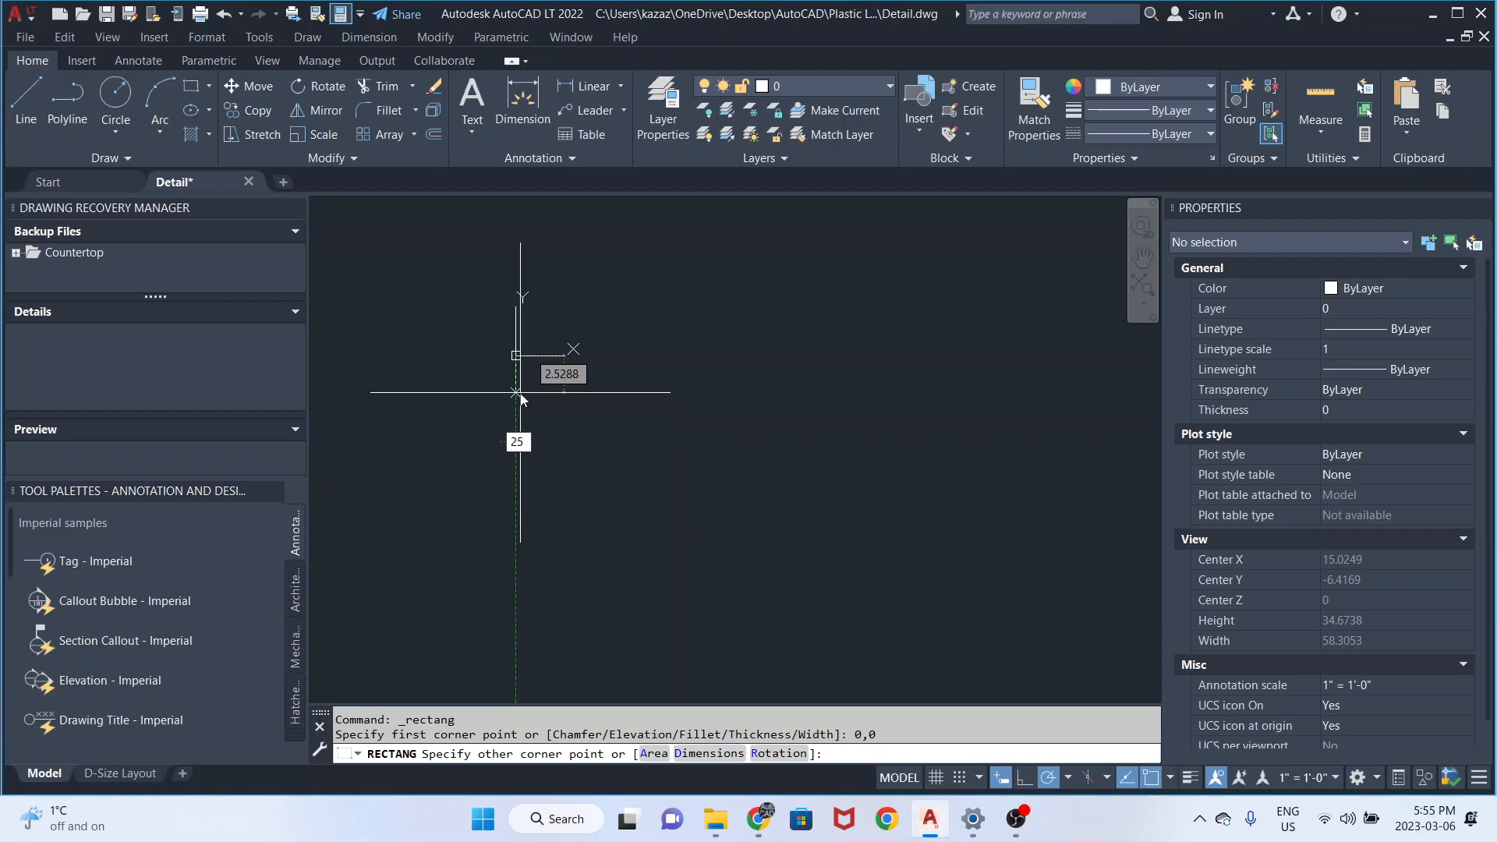
pyautogui.press('Tab')
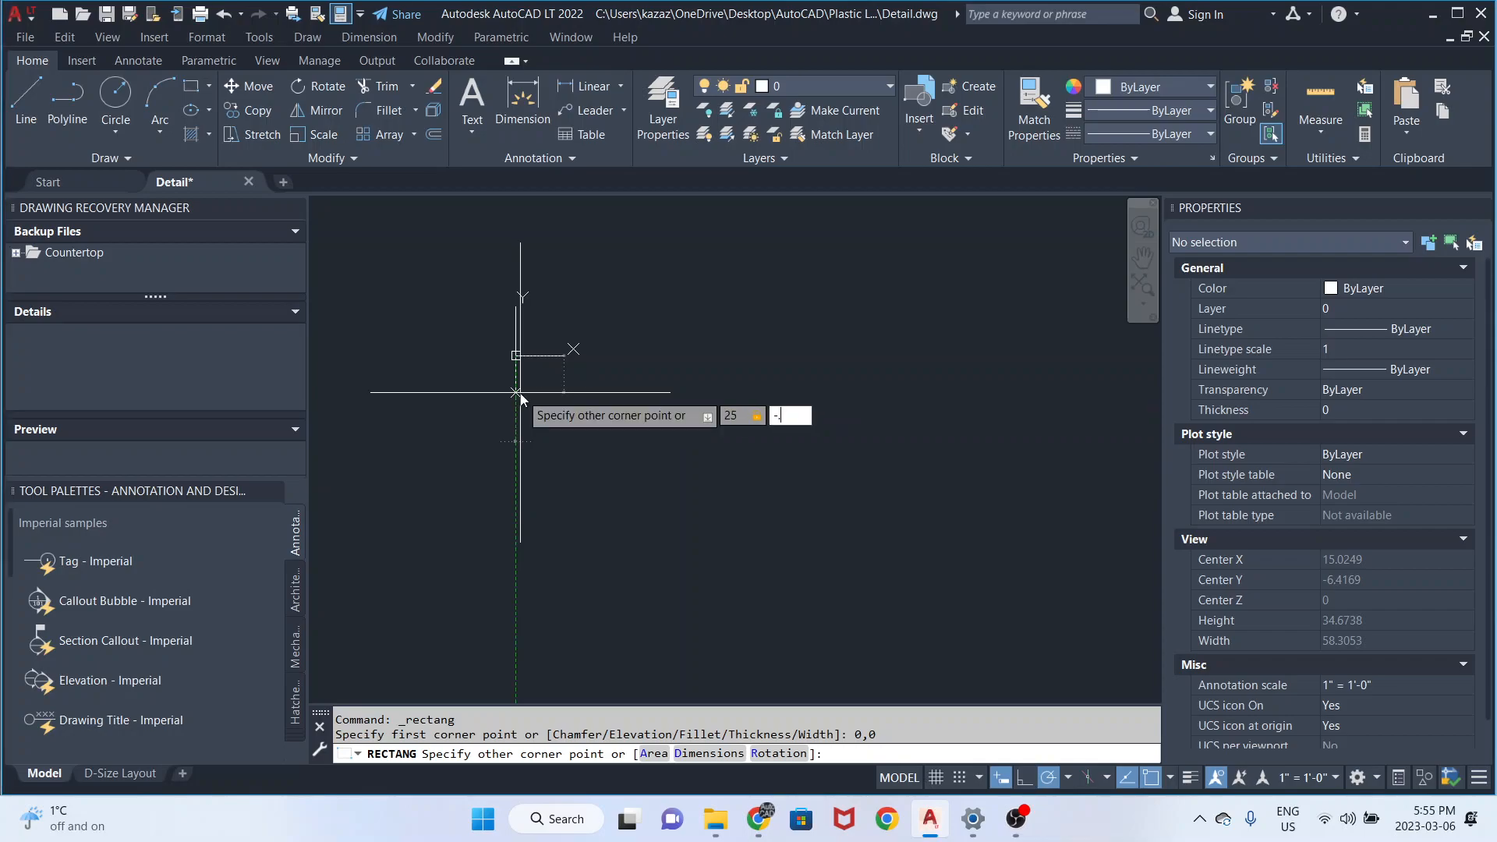
pyautogui.press('Return')
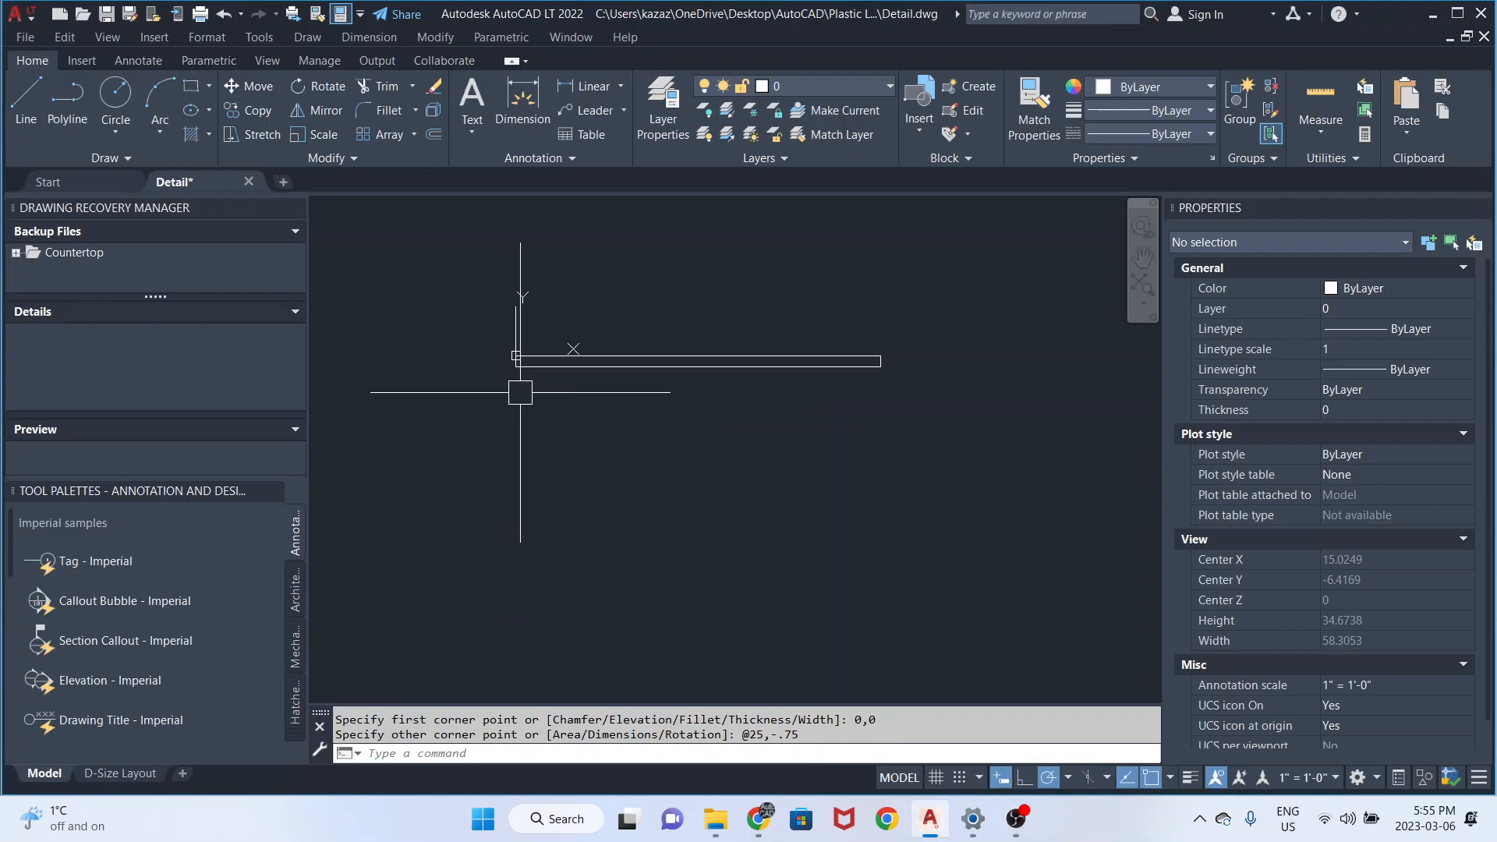
pyautogui.click(688, 400)
pyautogui.click(662, 344)
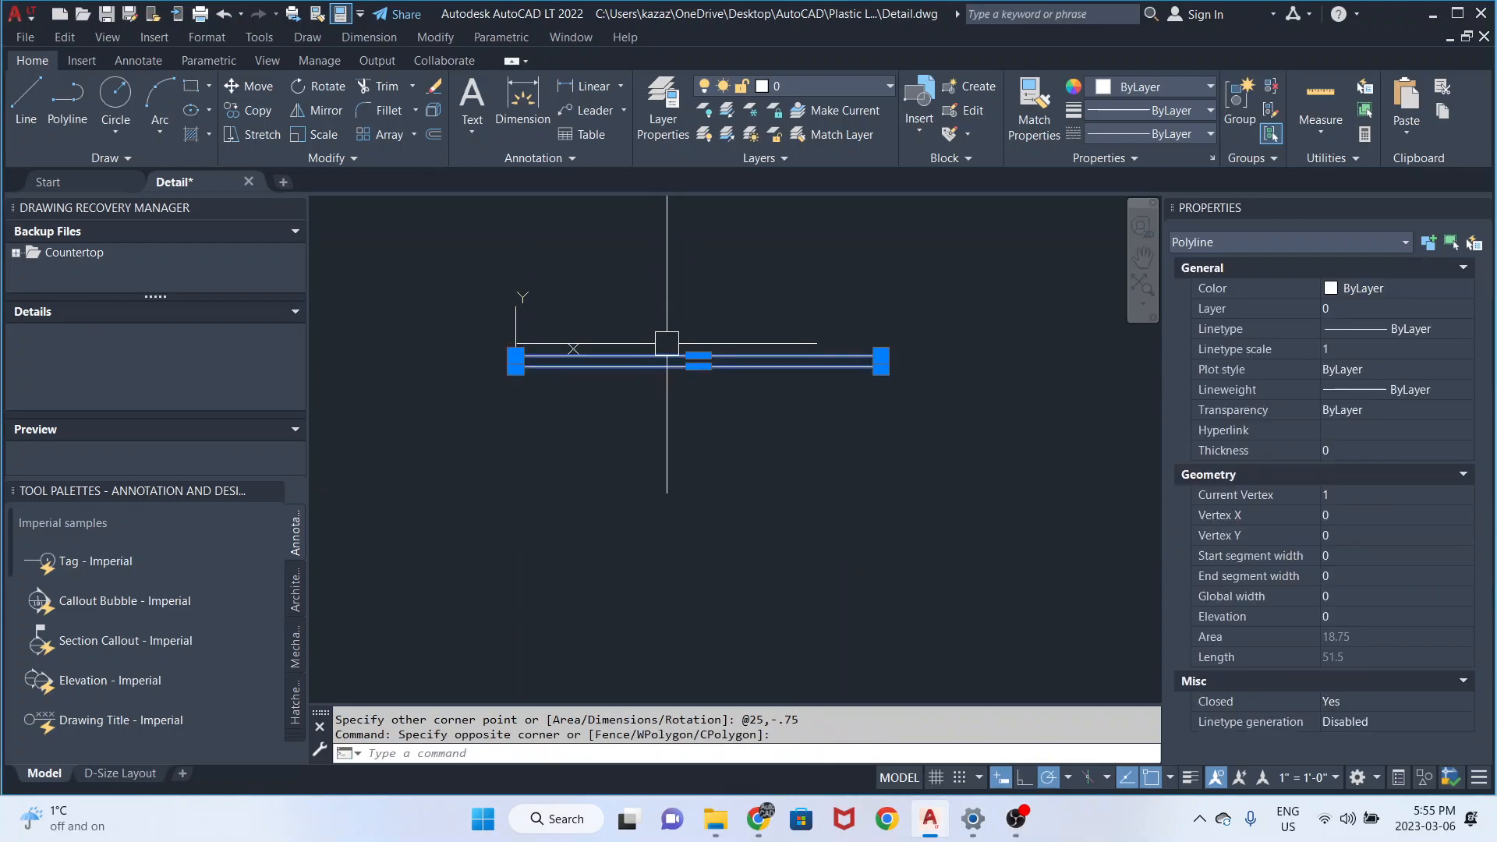
pyautogui.scroll(4, 880, 375)
pyautogui.scroll(-5, 361, 280)
pyautogui.scroll(3, 518, 325)
pyautogui.scroll(-2, 555, 335)
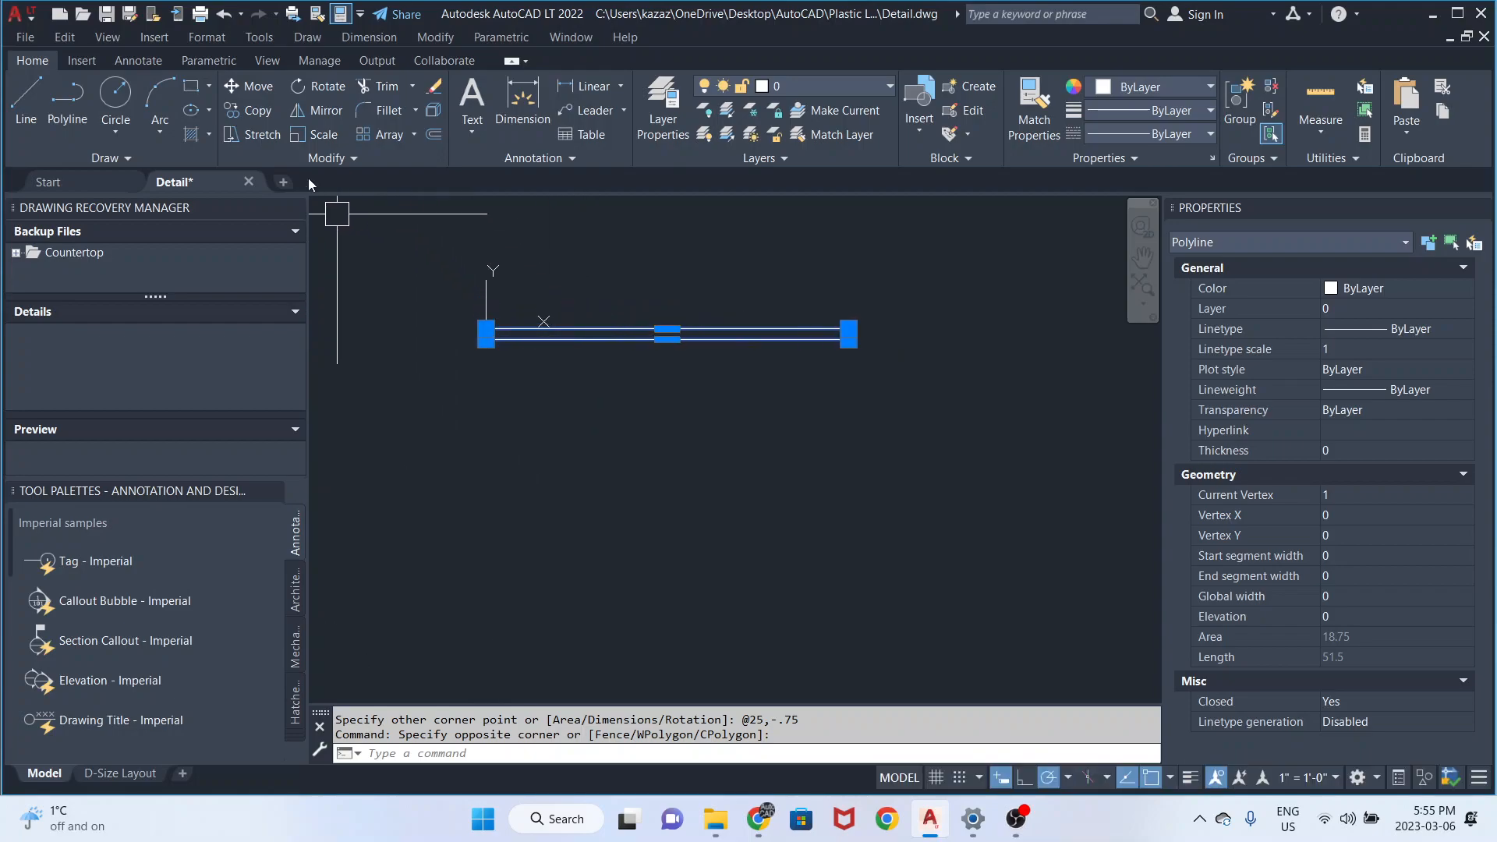
# - Draw a rectangle from the lower-left corner of the long rectangle to a relative opposite corner of 4,-.75
pyautogui.click(191, 86)
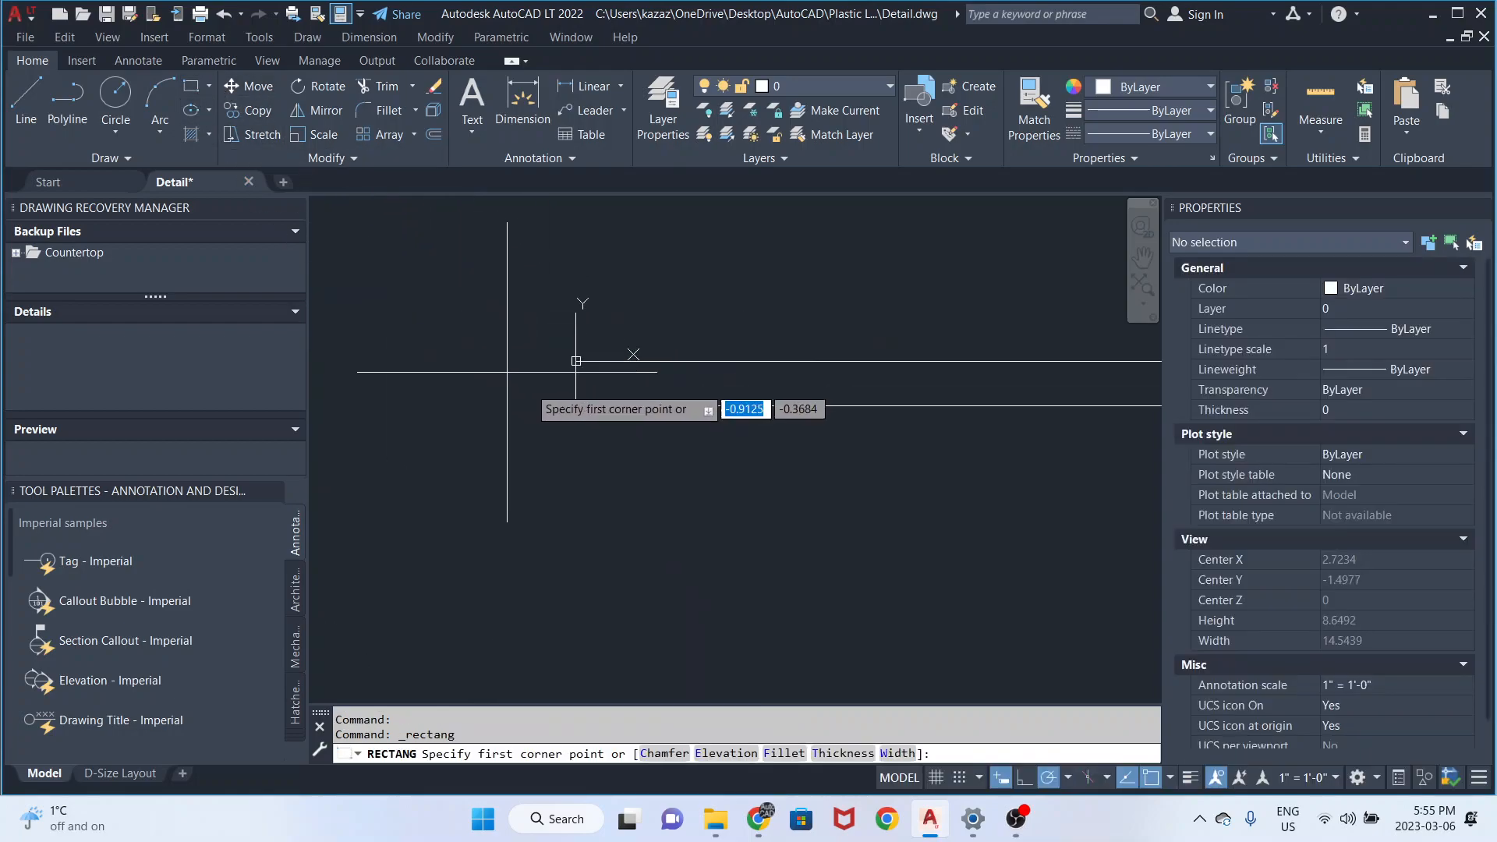
pyautogui.click(576, 405)
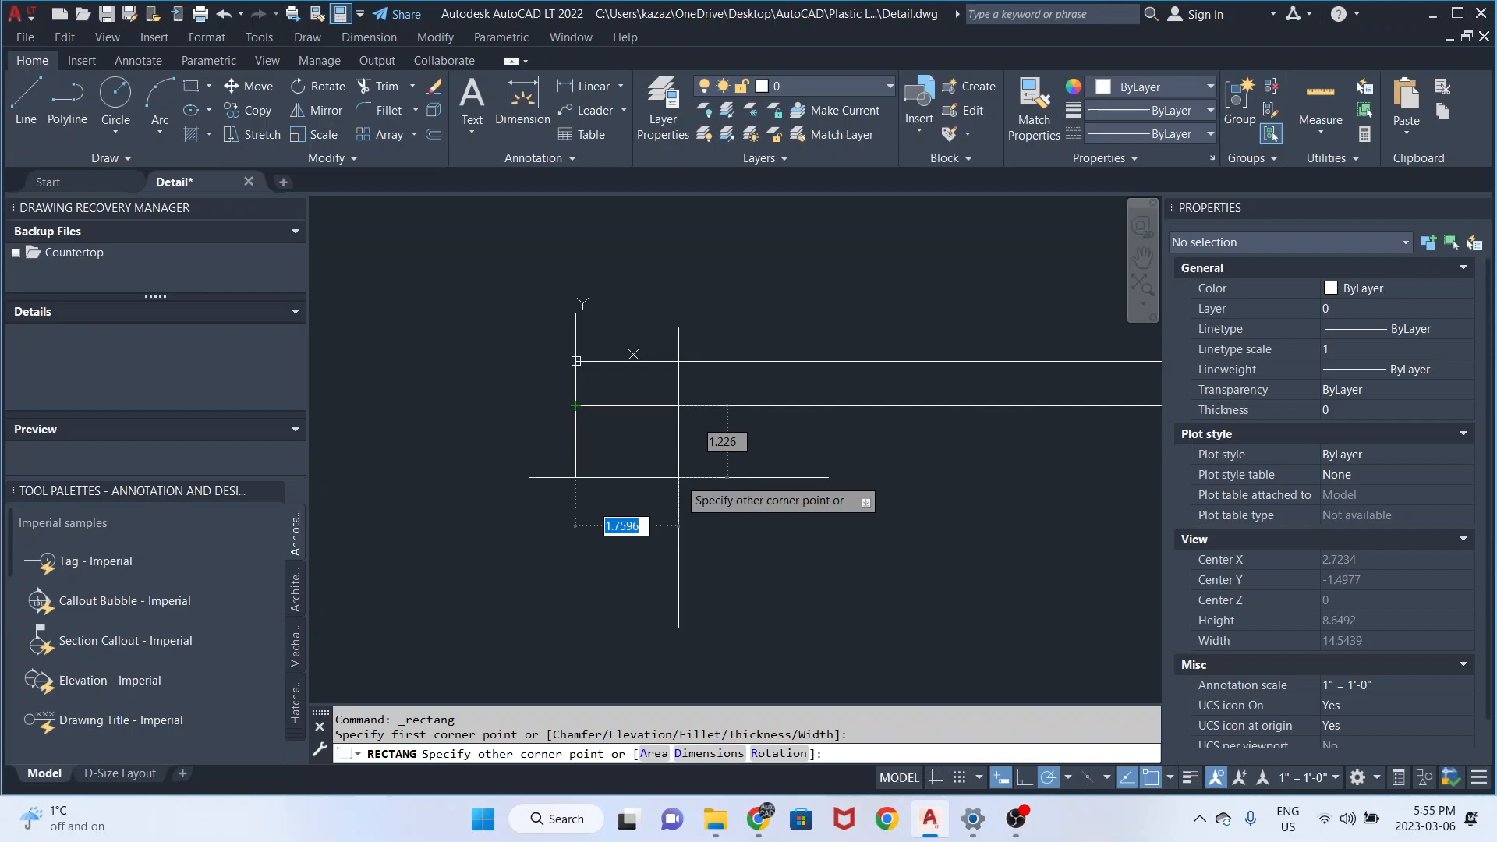
pyautogui.press('Tab')
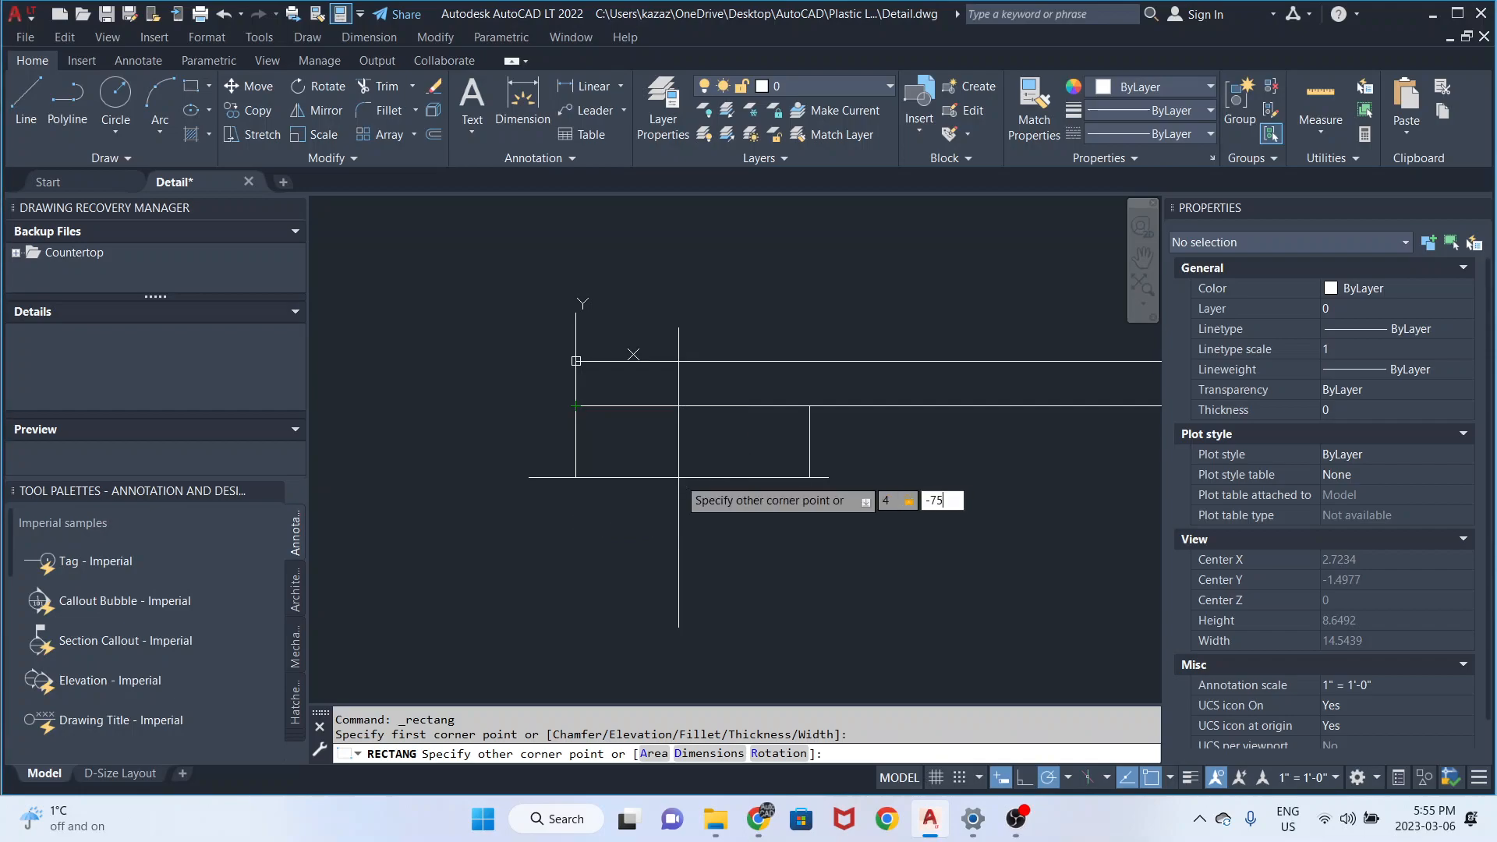
pyautogui.press('Return')
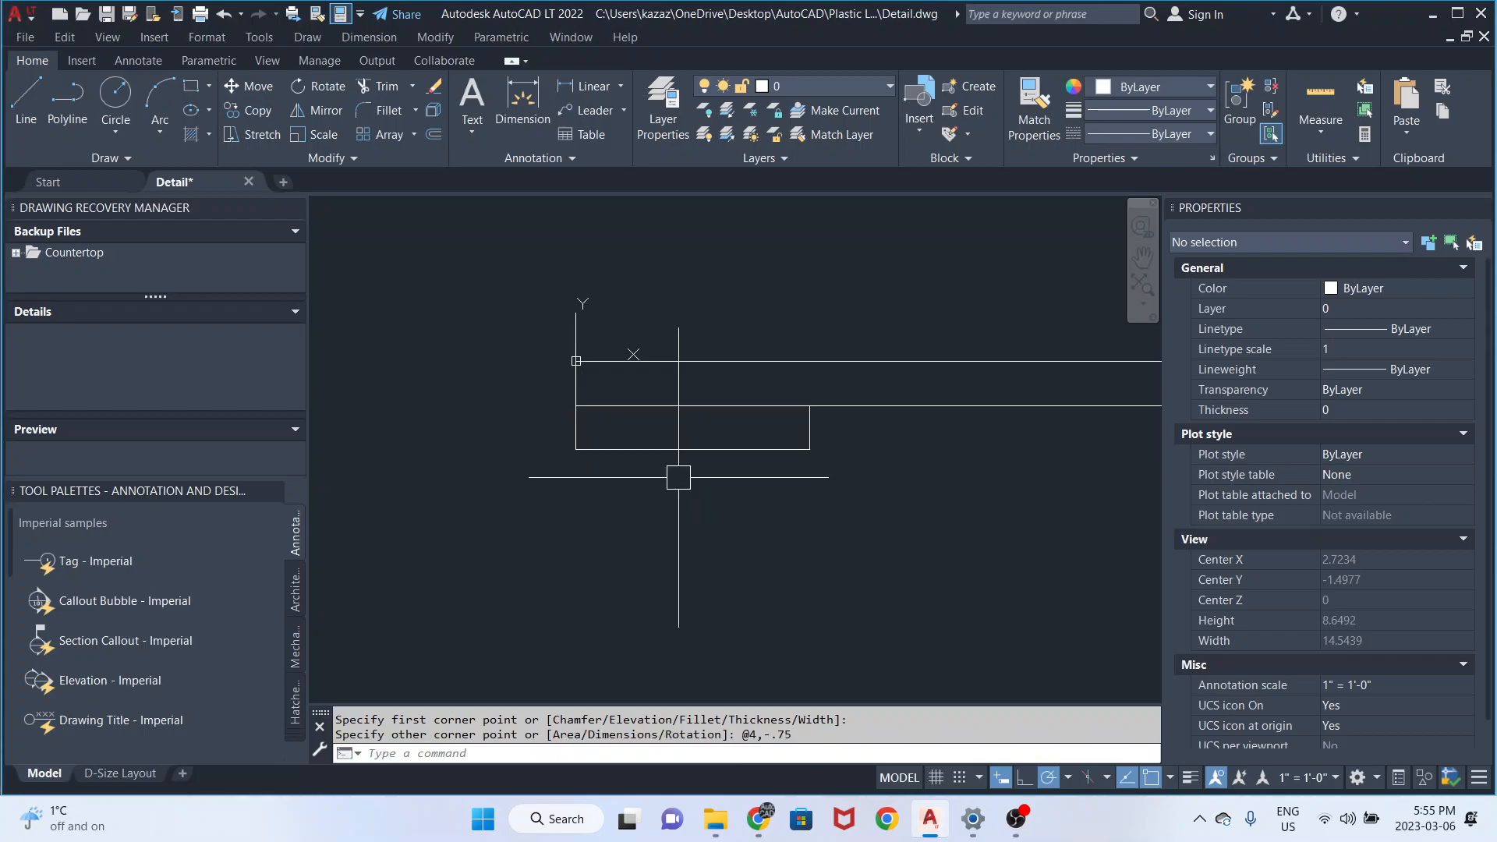
# - With Midpoint snap enabled, mirror the small lower rectangle about the long rectangle's vertical centre line, keeping the original
pyautogui.click(714, 487)
pyautogui.click(670, 437)
pyautogui.scroll(-6, 669, 419)
pyautogui.scroll(2, 766, 446)
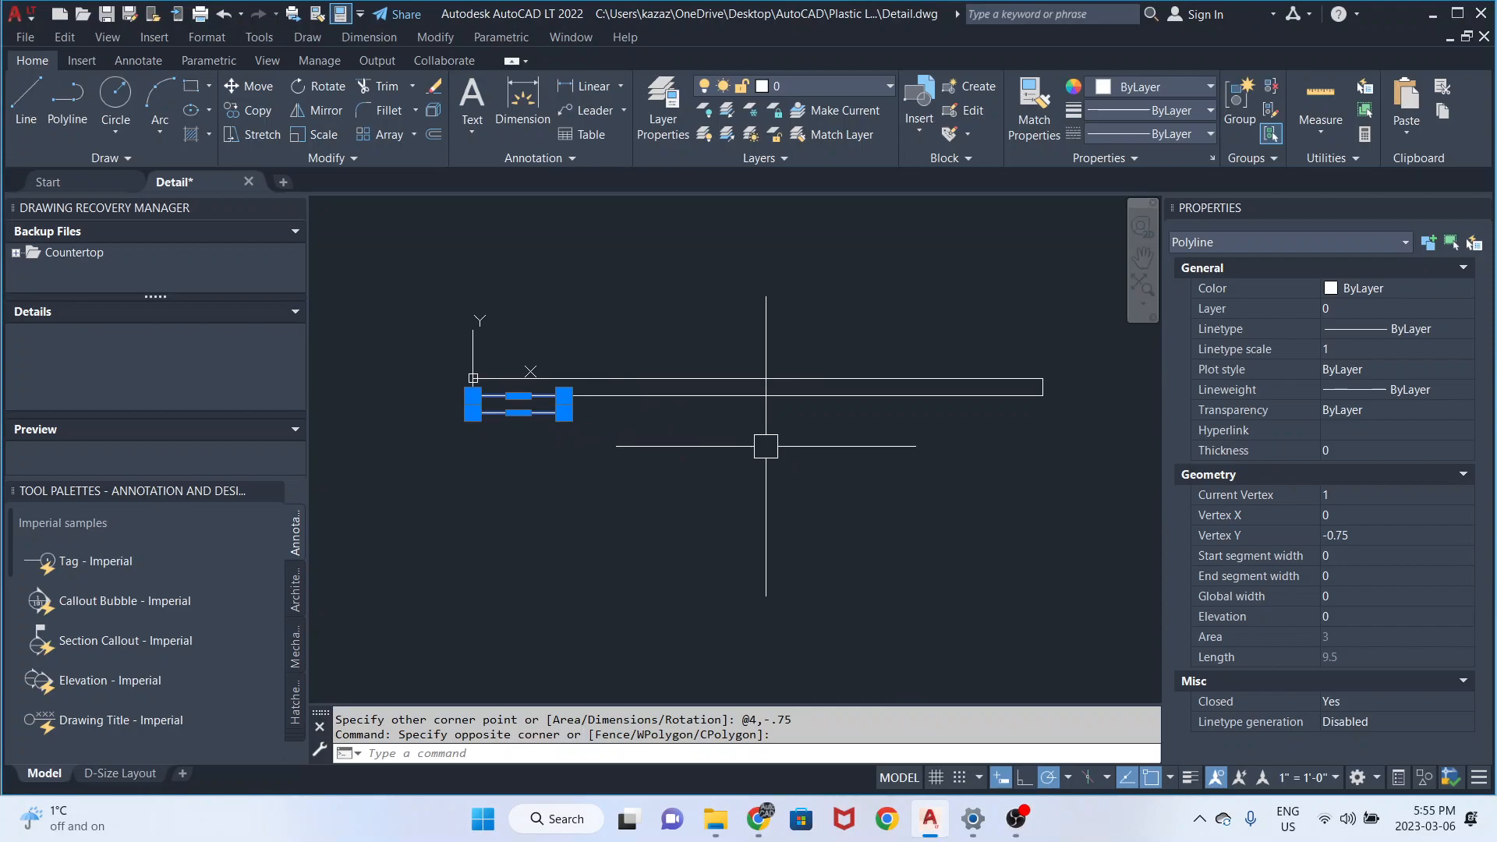
pyautogui.write('mi')
pyautogui.press('Return')
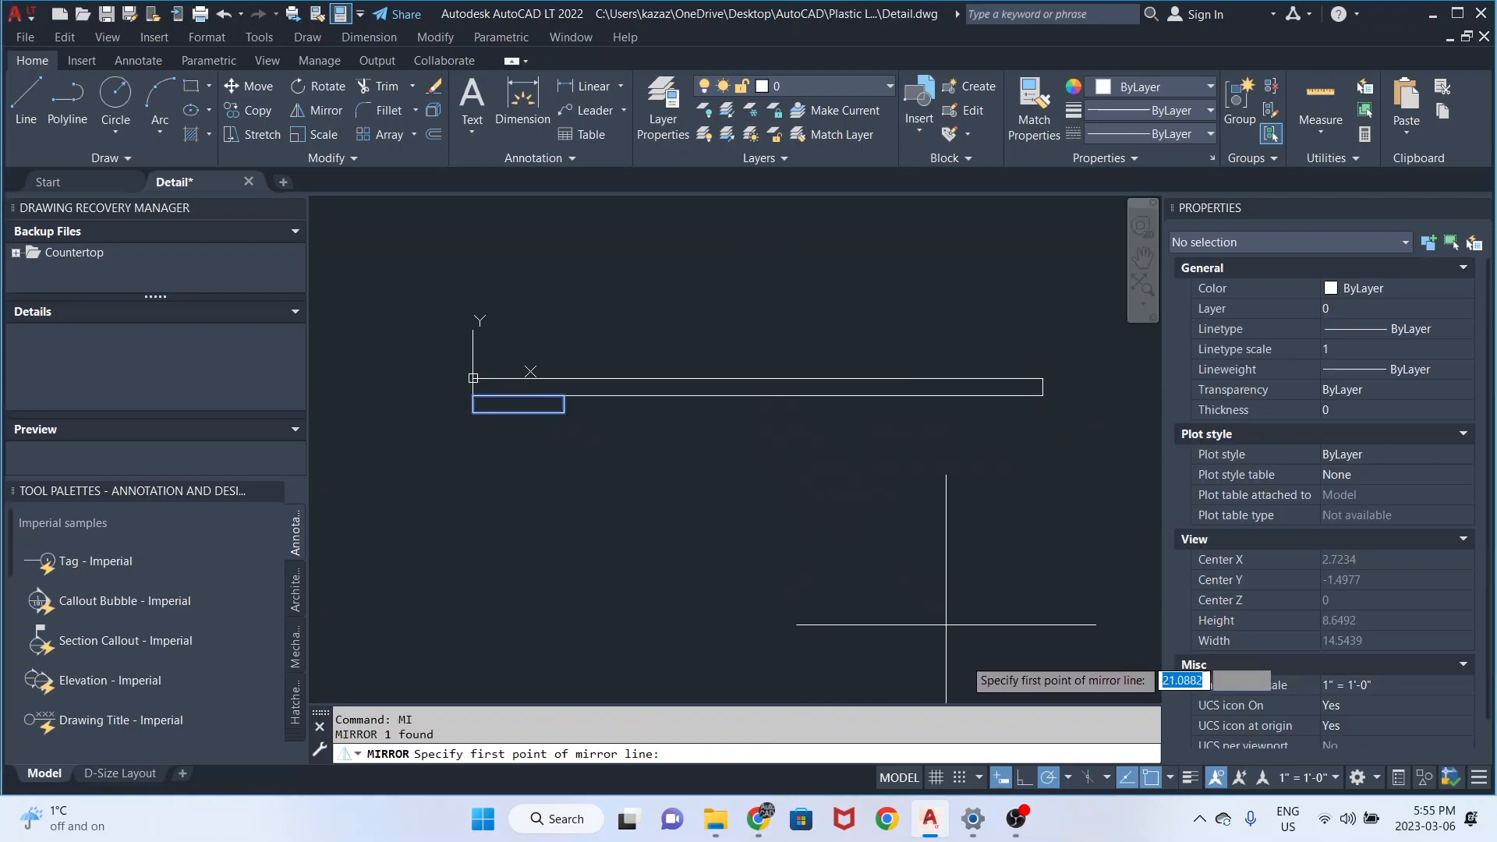
pyautogui.rightClick(1152, 781)
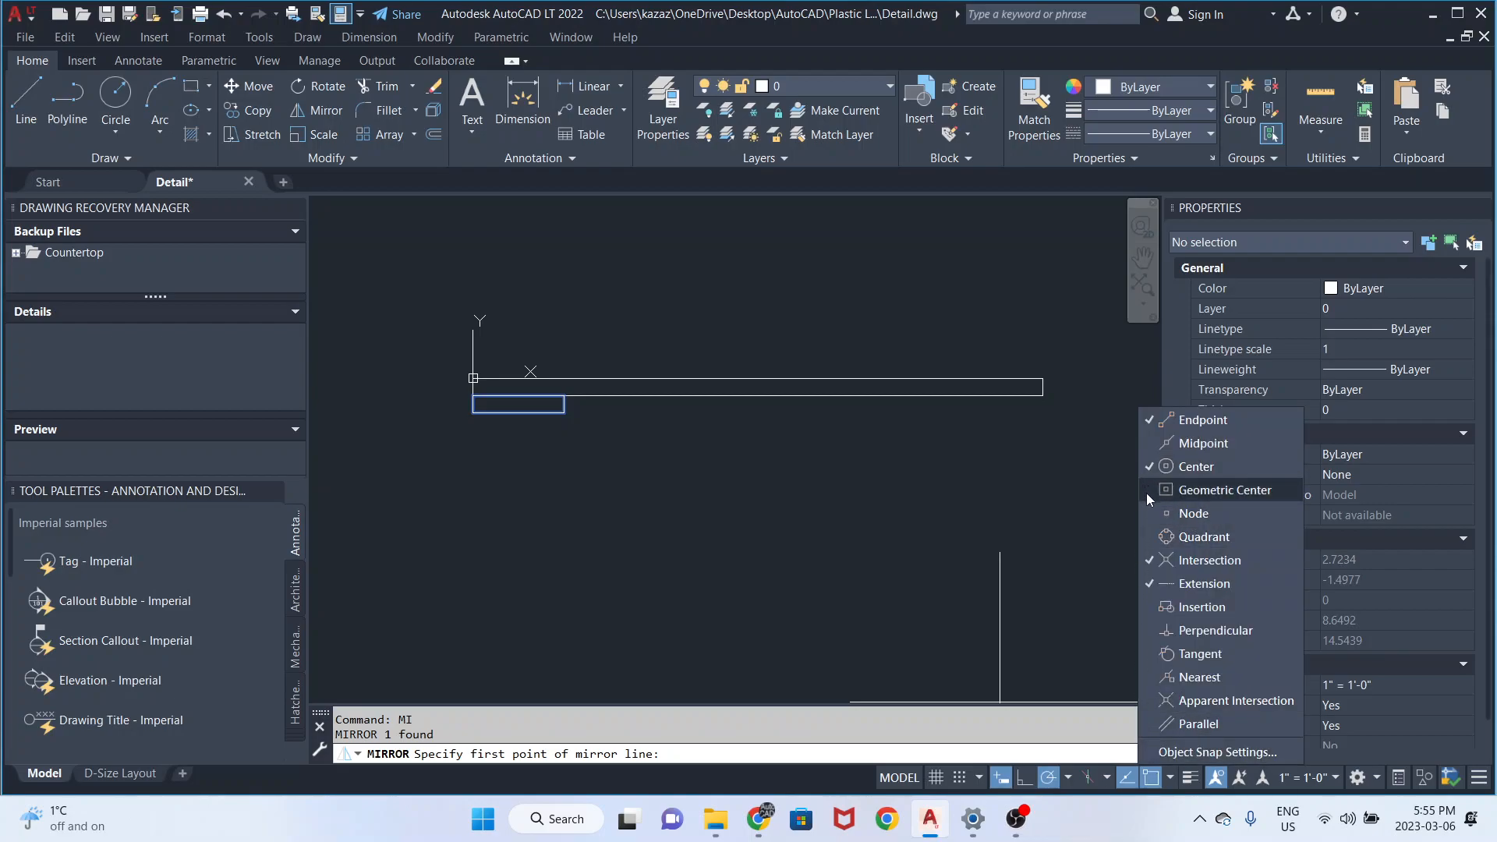
pyautogui.click(1148, 444)
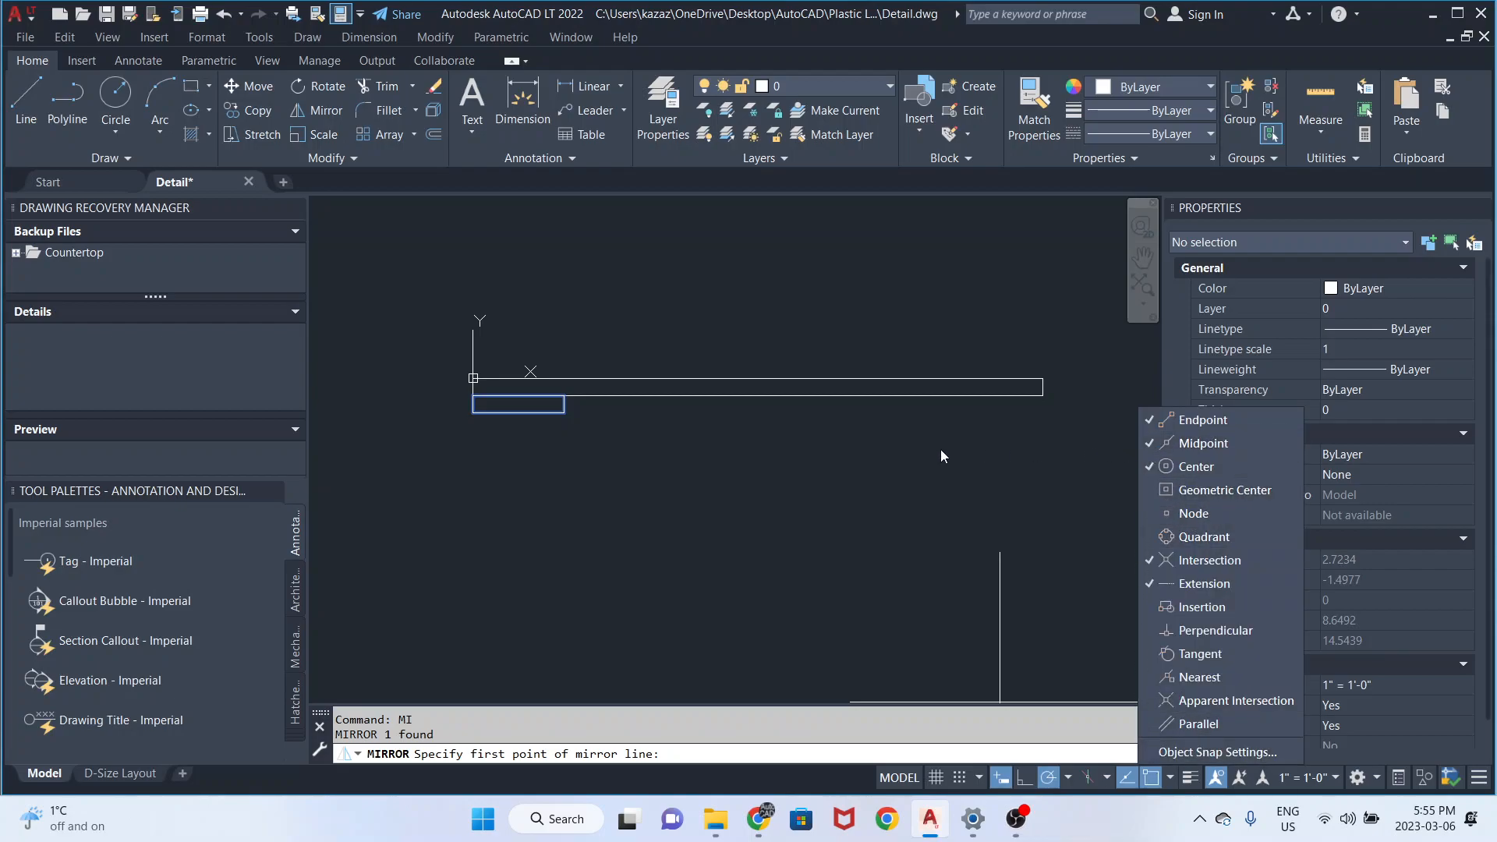
pyautogui.click(758, 395)
pyautogui.click(754, 442)
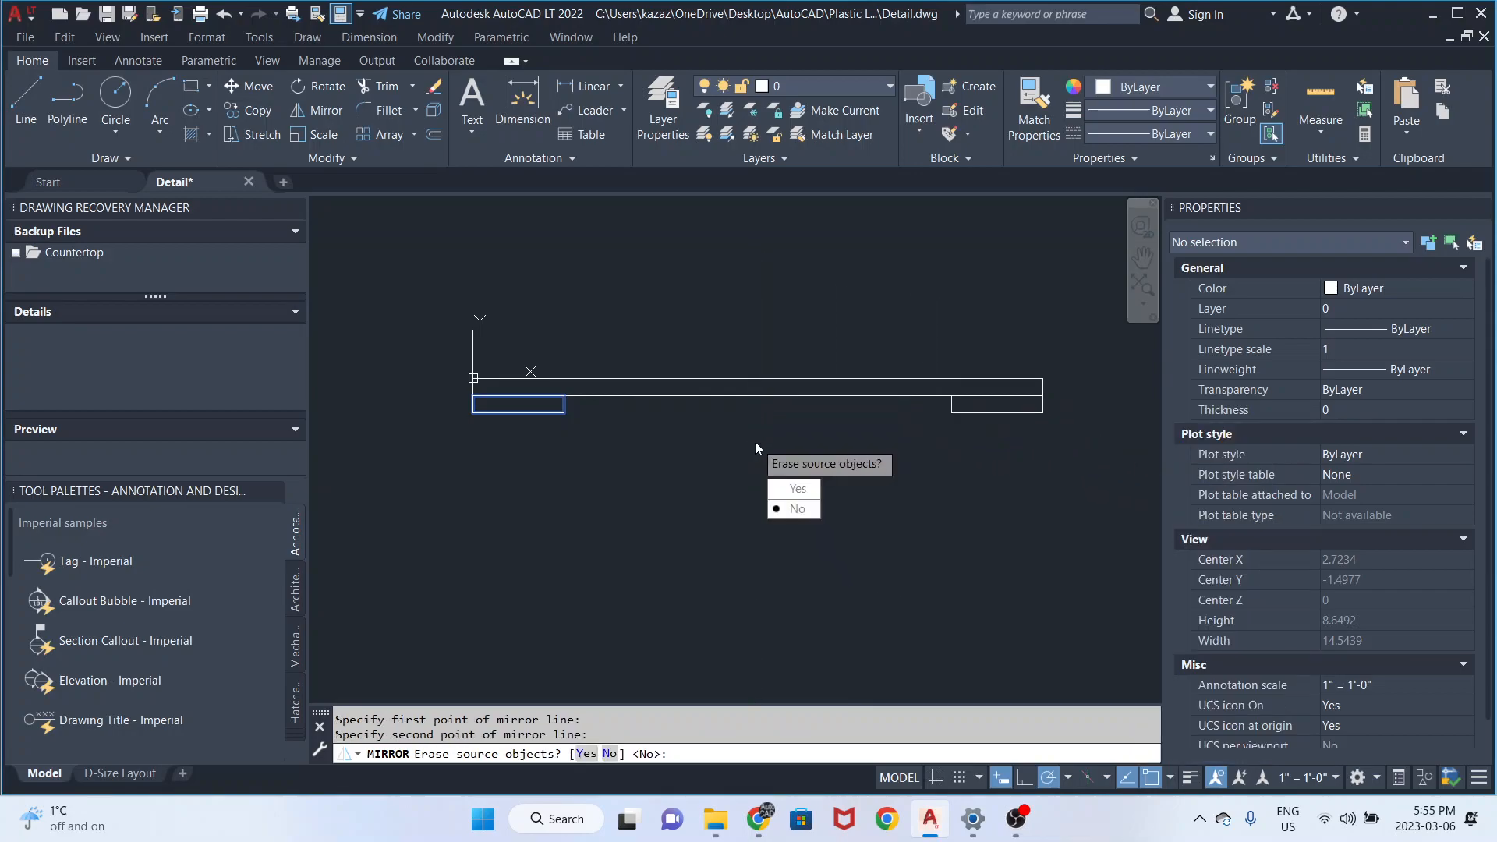
pyautogui.press('Return')
# - Draw a thin vertical rectangle from the long rectangle's upper-right corner to a relative opposite corner of -.0313,-1.5
pyautogui.scroll(4, 1067, 384)
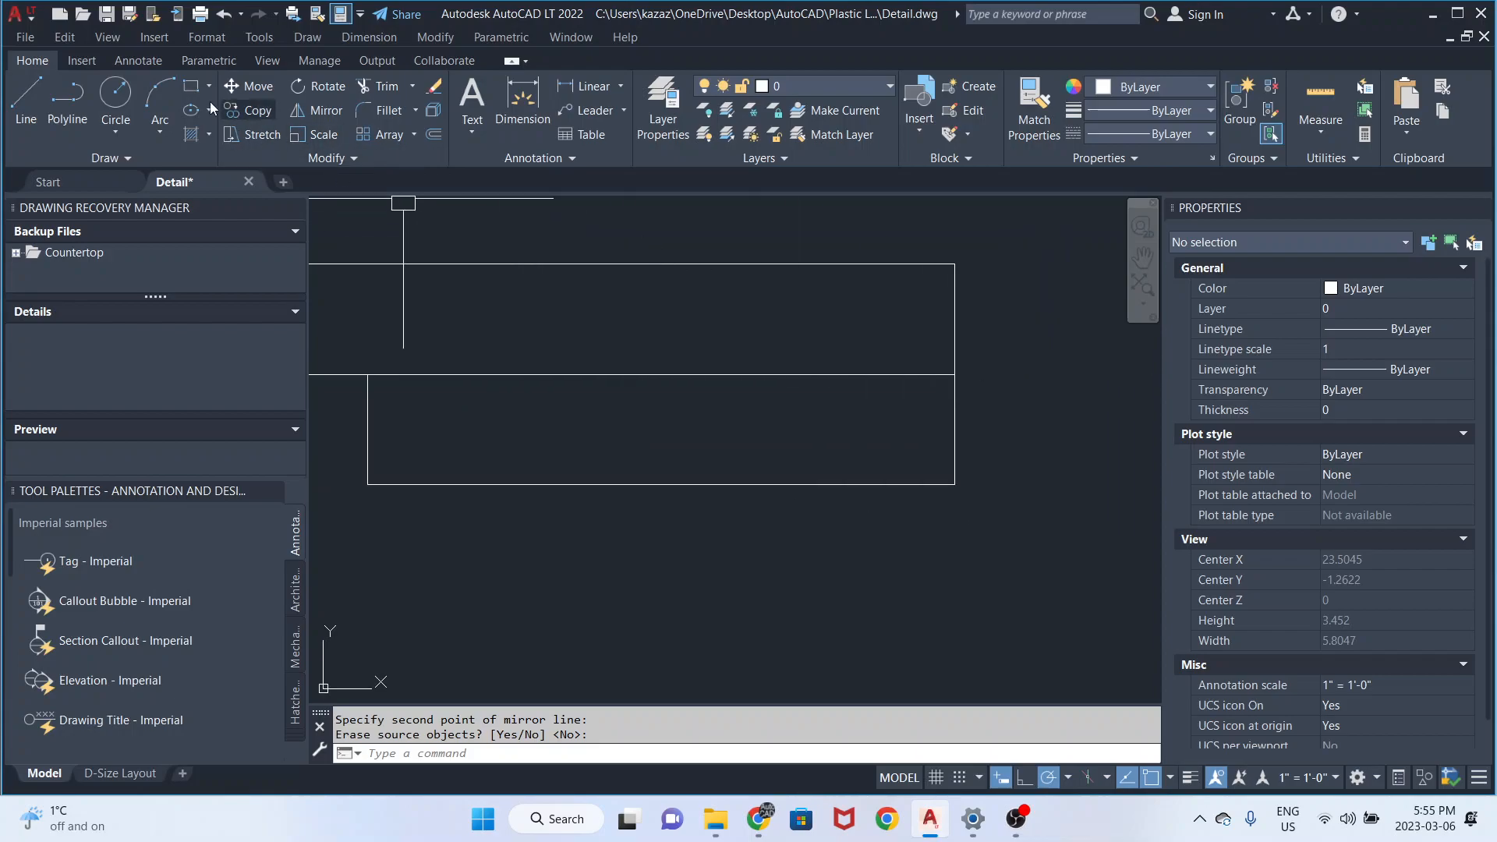
pyautogui.click(192, 88)
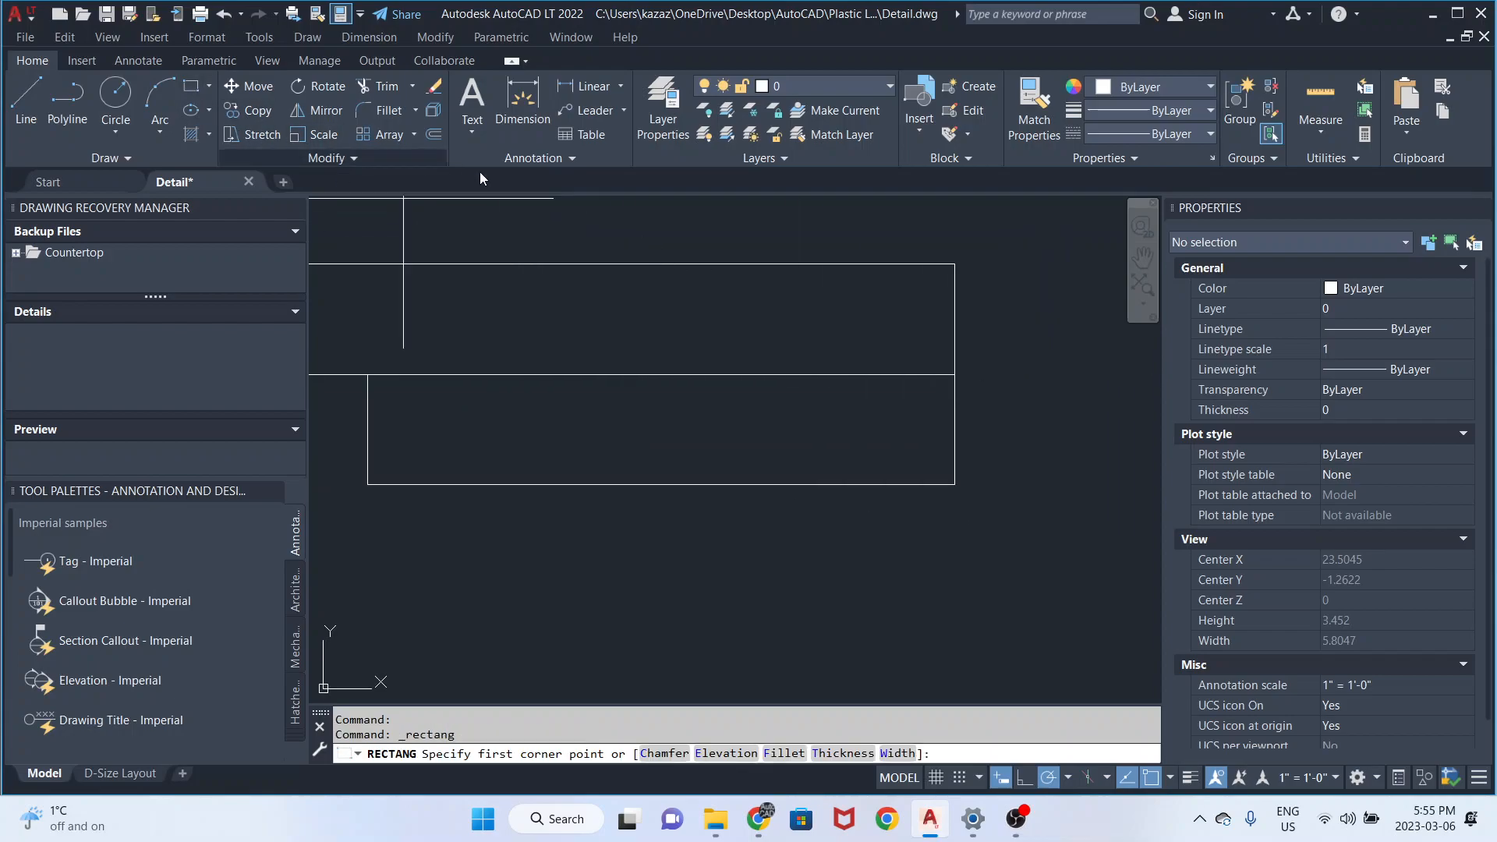
pyautogui.click(955, 265)
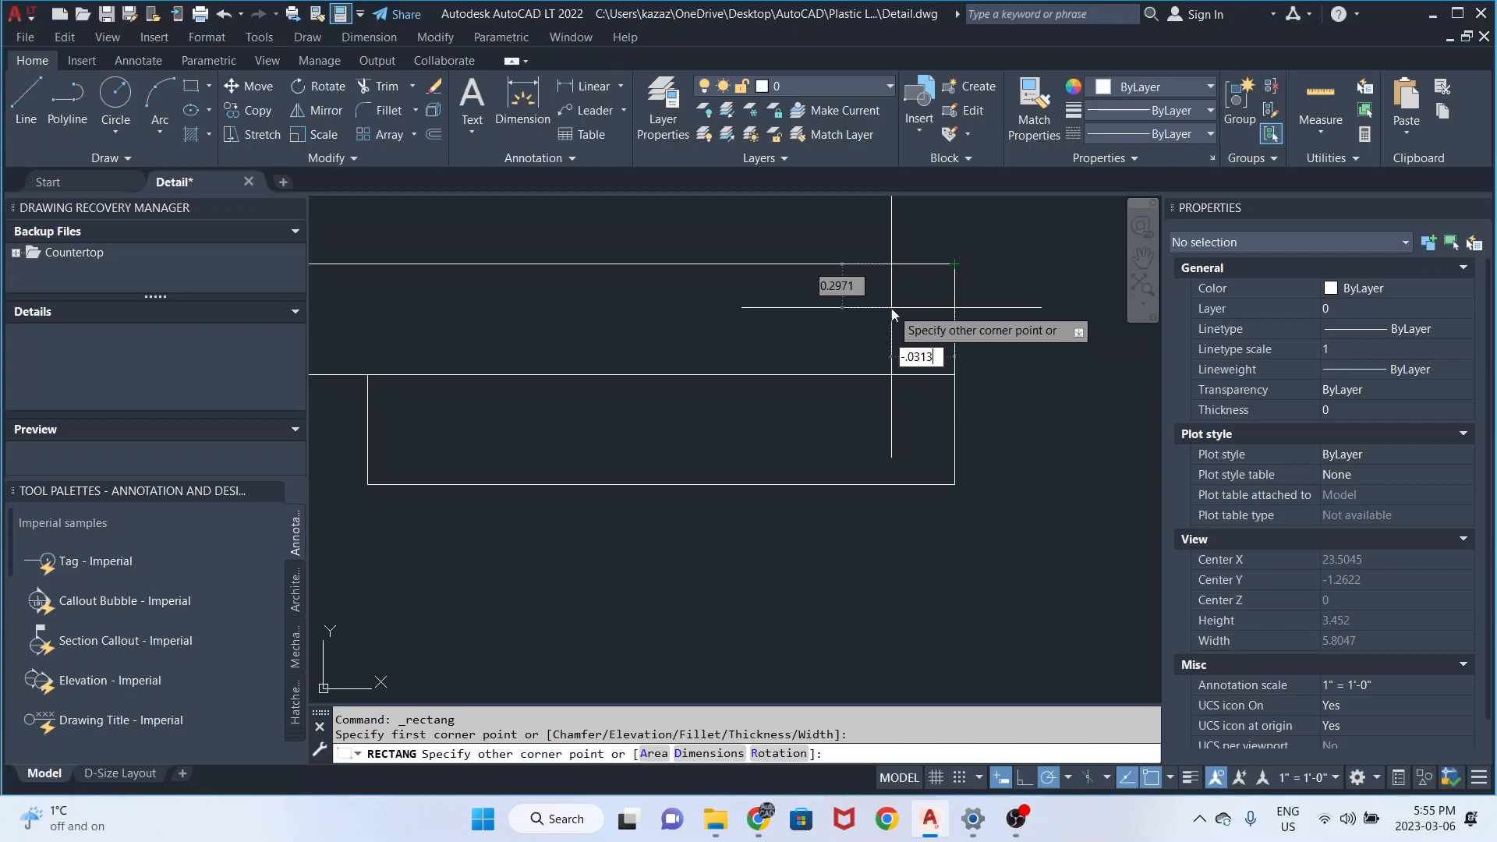
pyautogui.press('Tab')
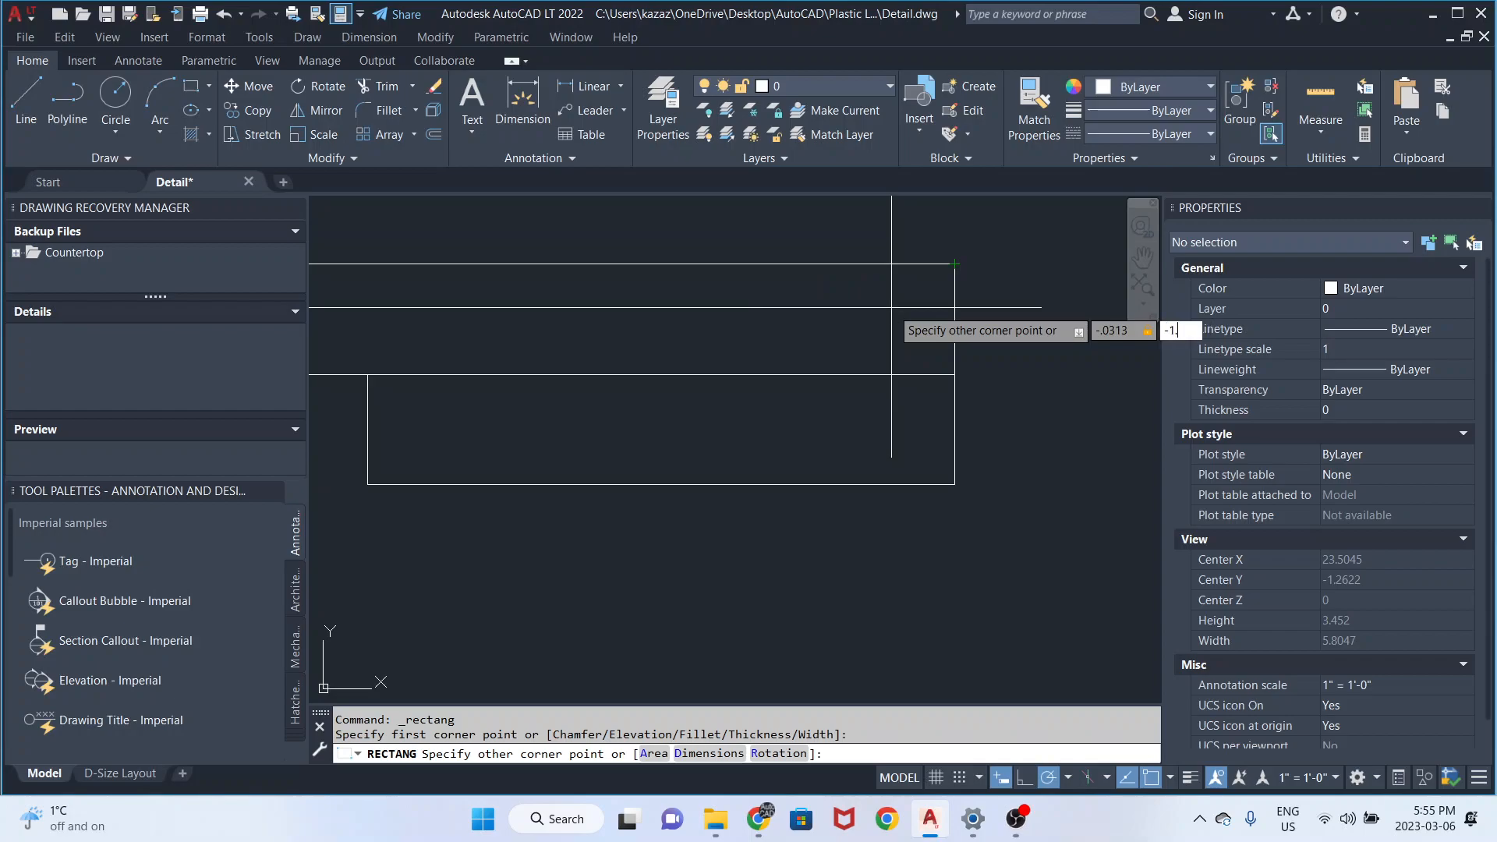
pyautogui.press('Return')
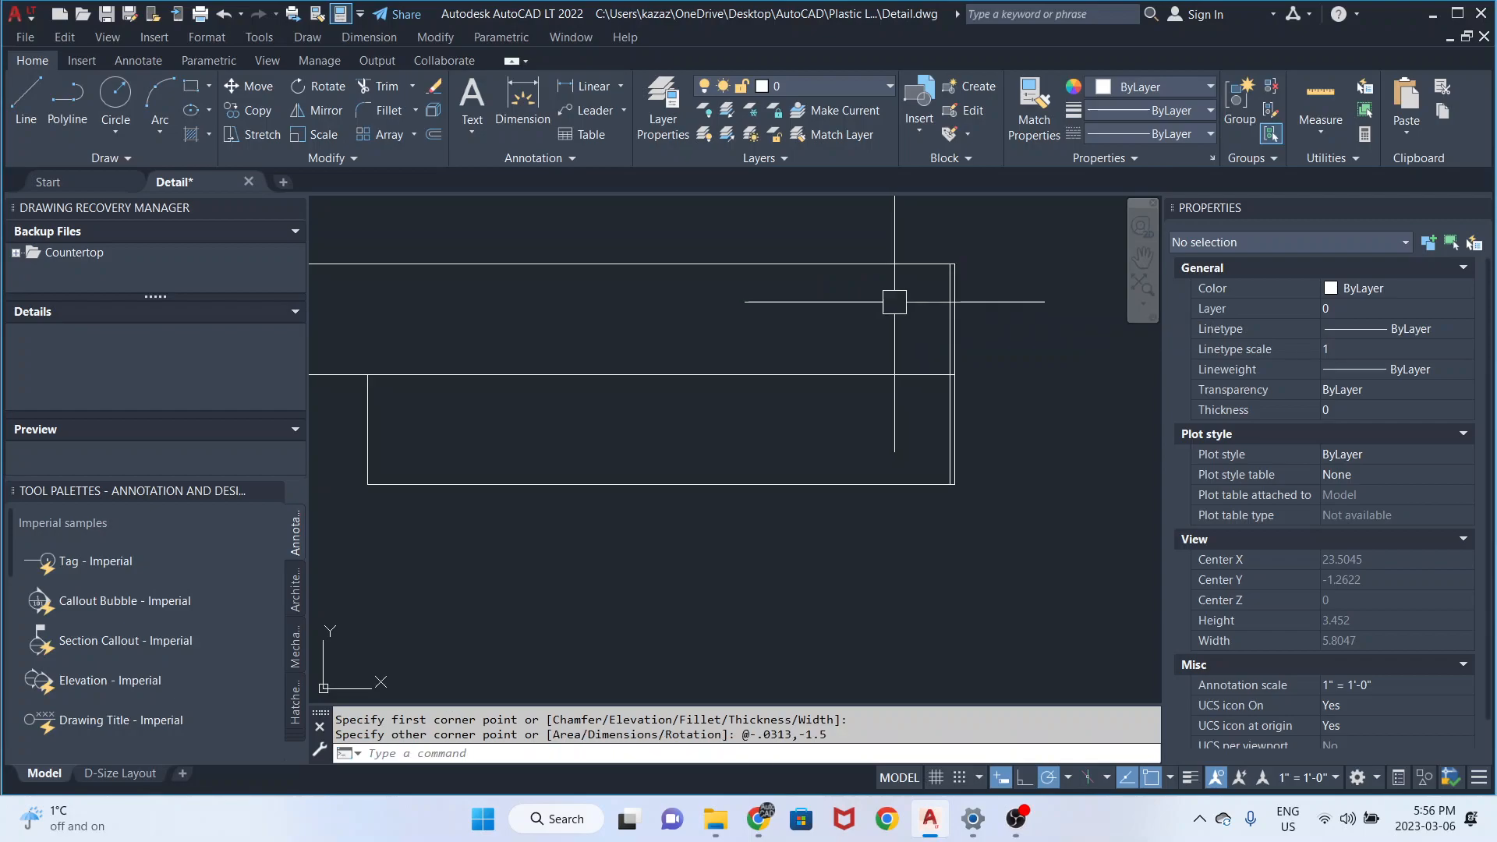
pyautogui.scroll(4, 945, 382)
pyautogui.click(912, 379)
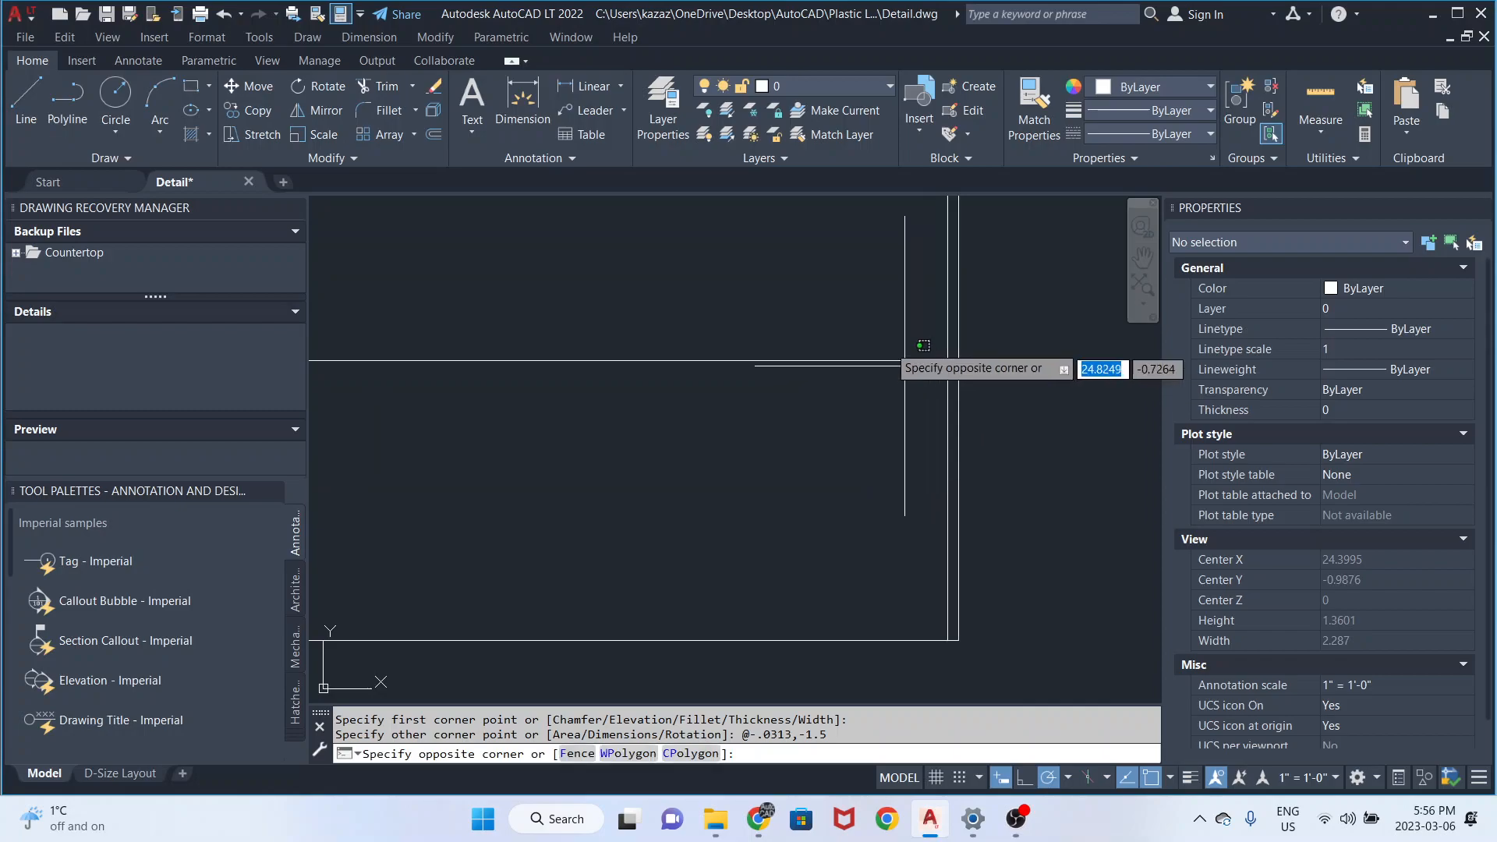
pyautogui.click(889, 345)
pyautogui.scroll(-6, 947, 462)
pyautogui.scroll(4, 899, 490)
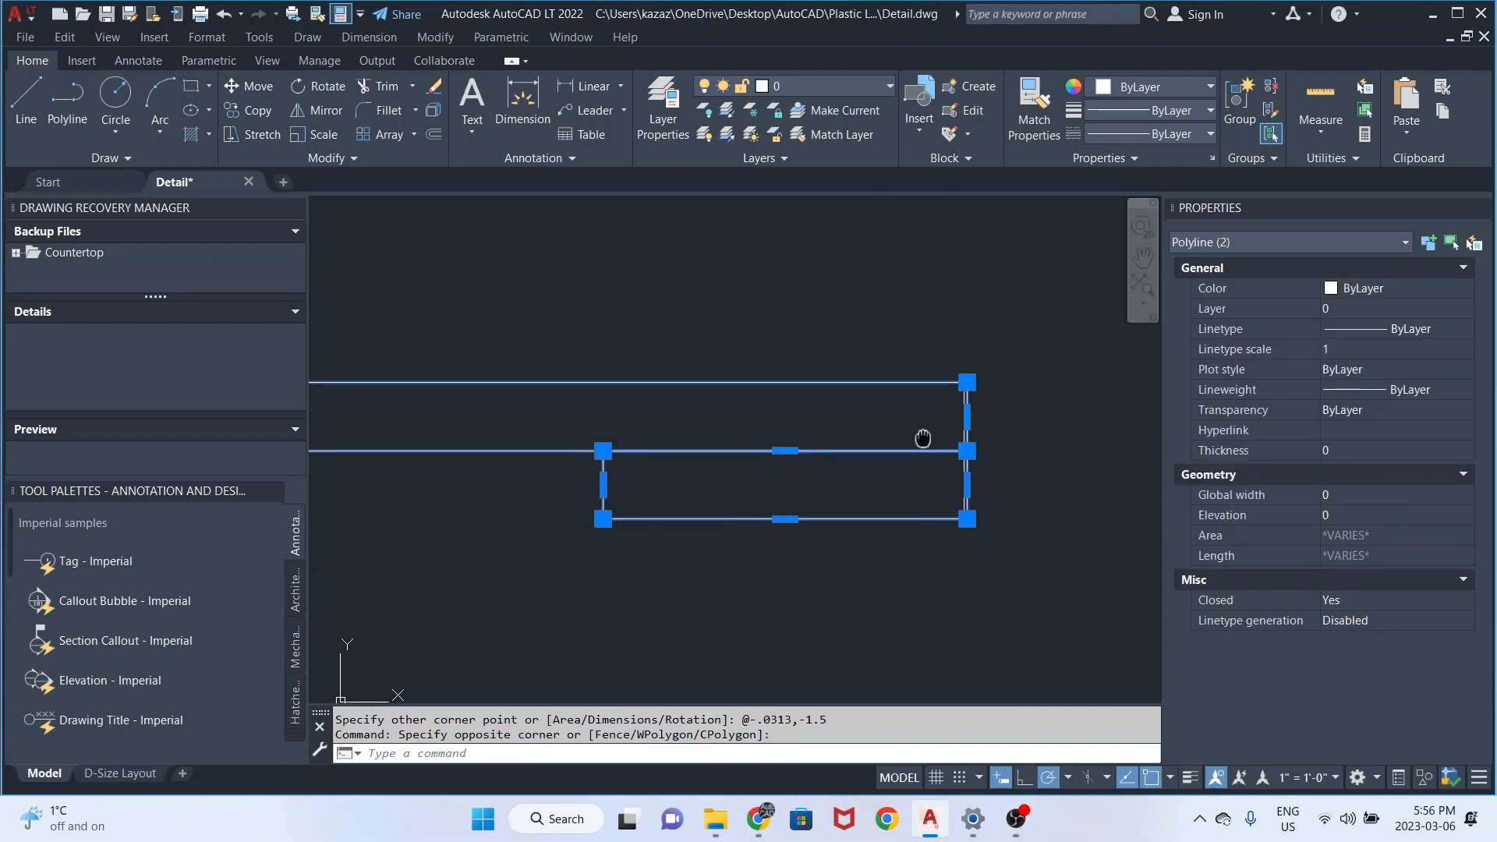
pyautogui.press('Escape')
# - Draw a thin horizontal rectangle from the long rectangle's upper-left corner to a relative opposite corner of 24,-.0313
pyautogui.scroll(-6, 1000, 412)
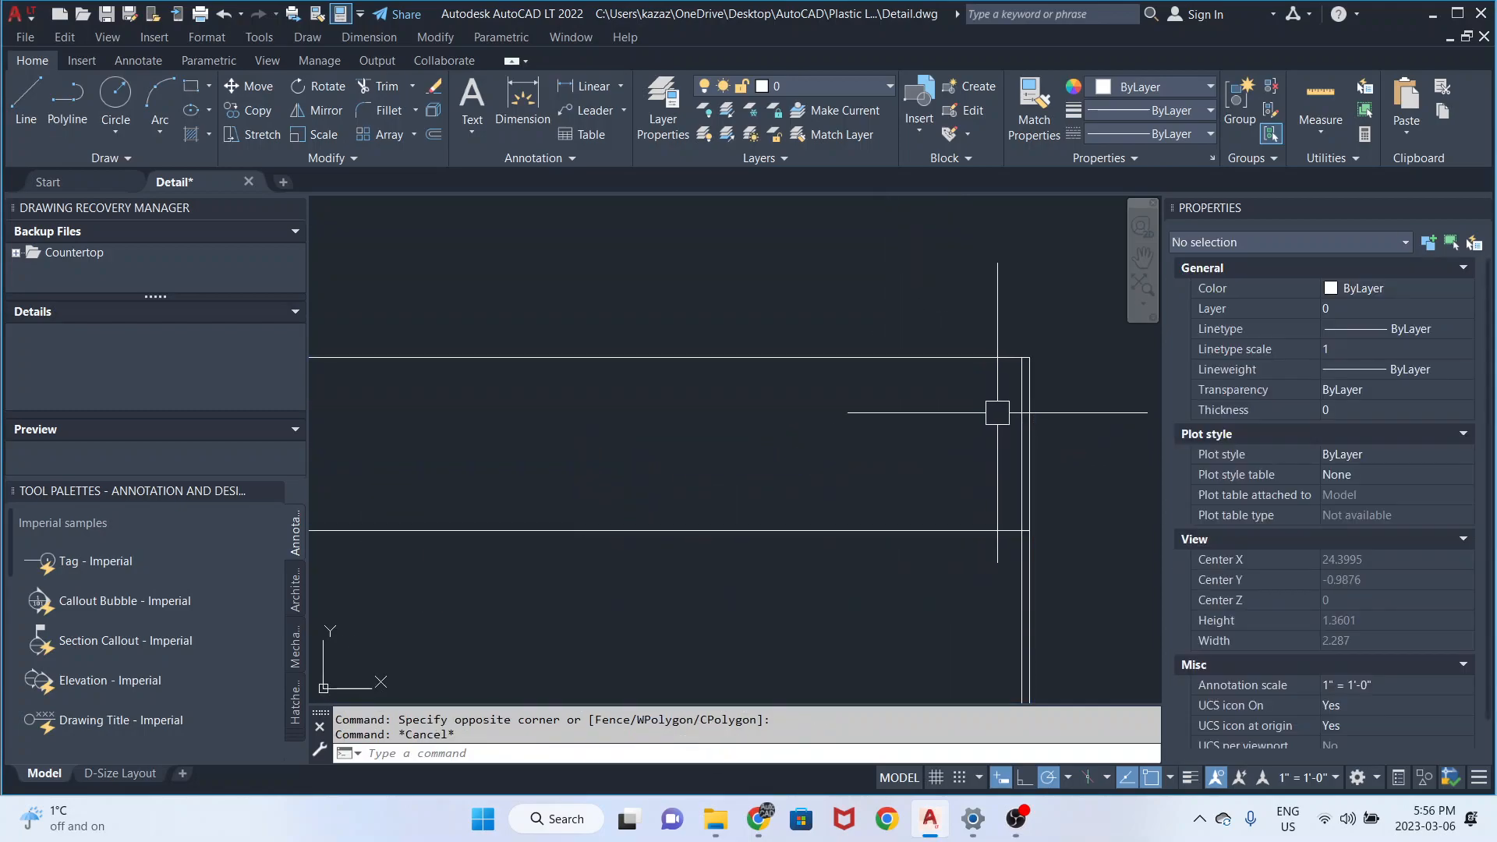
pyautogui.scroll(10, 643, 426)
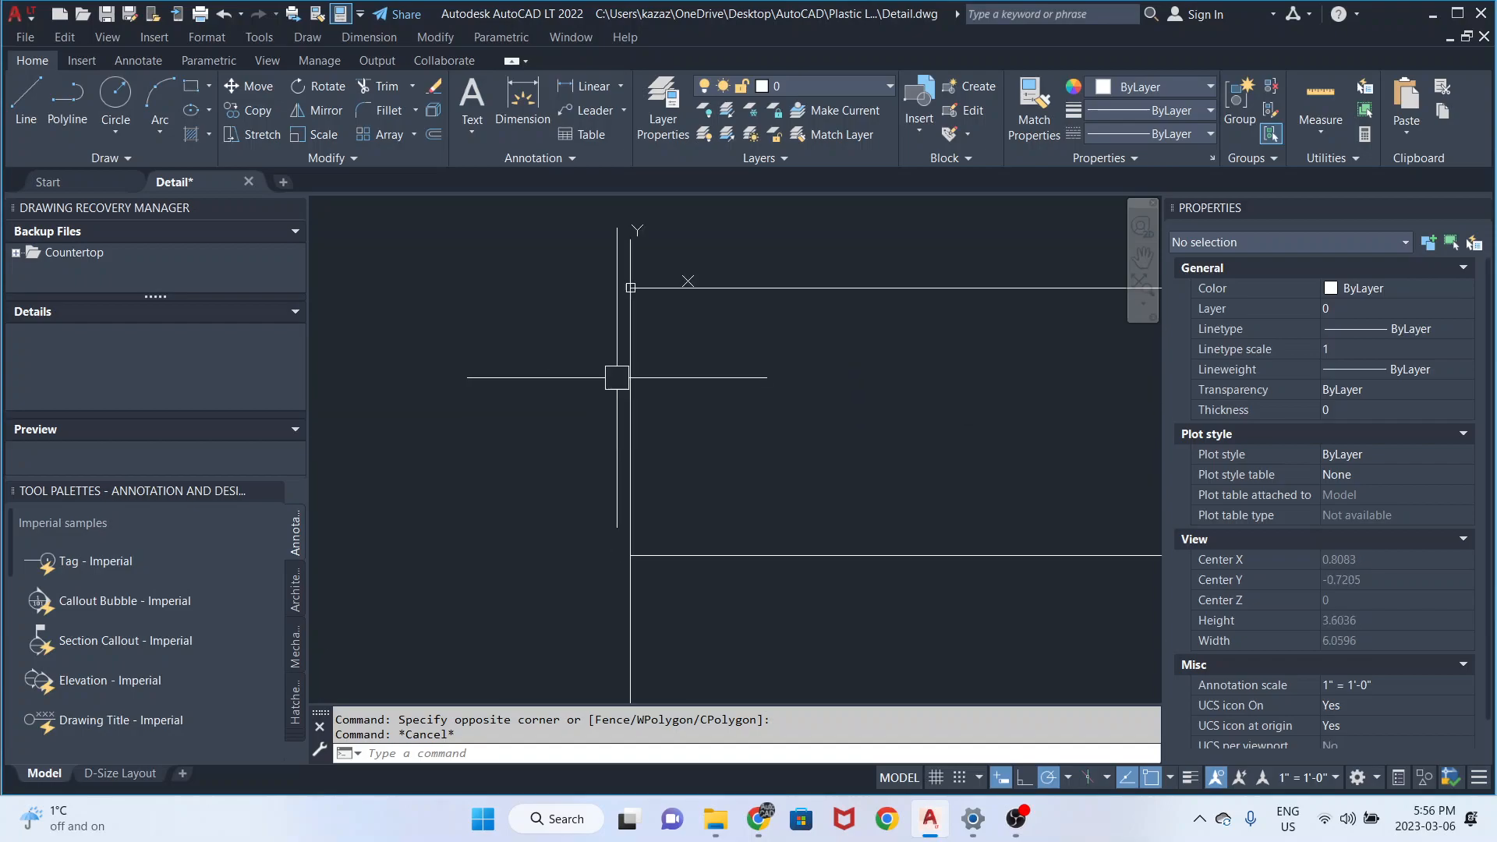
pyautogui.click(190, 86)
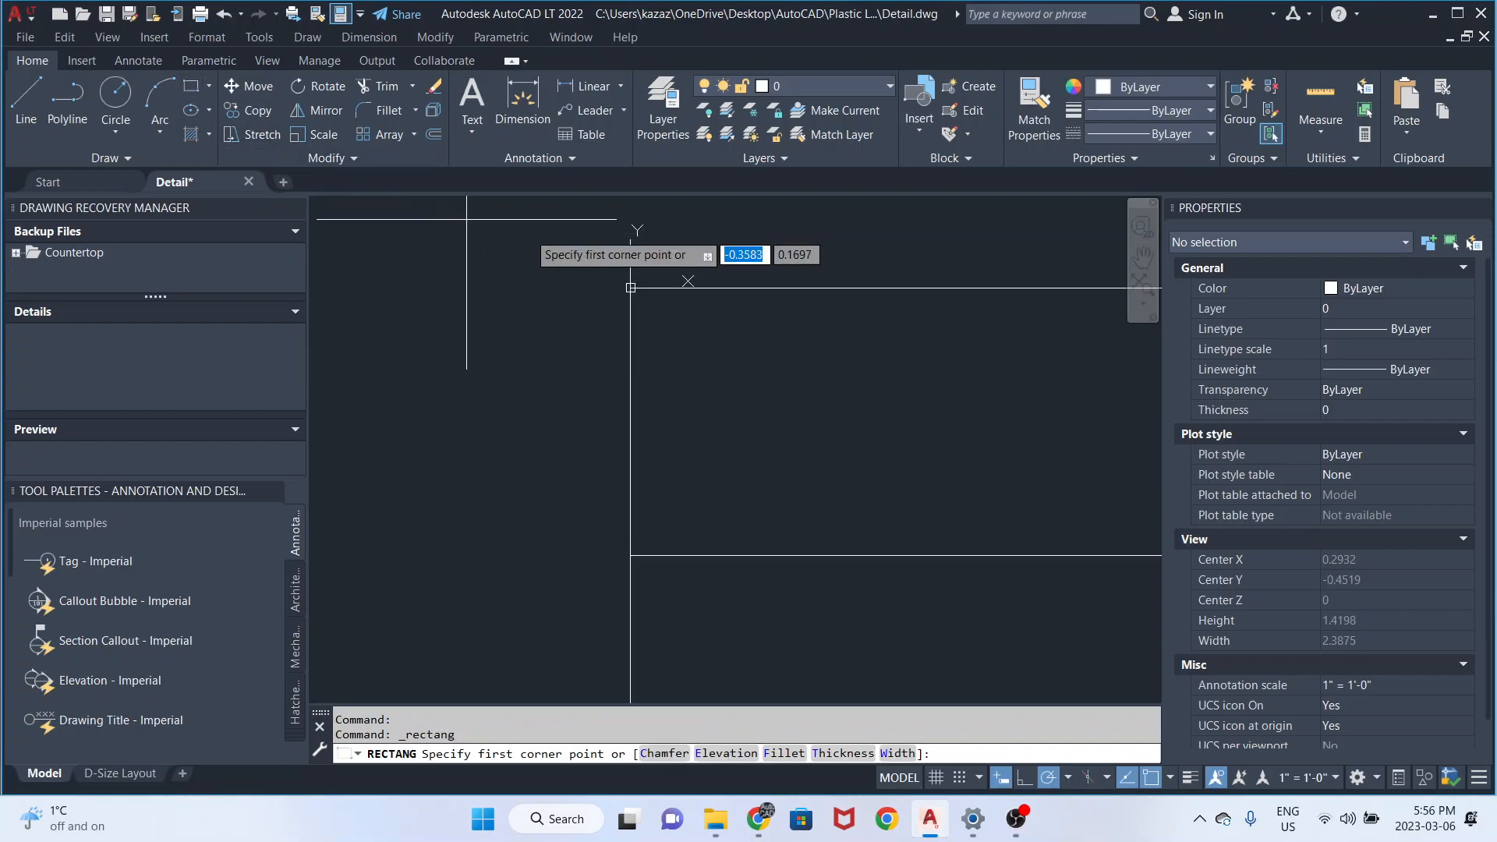
pyautogui.click(631, 288)
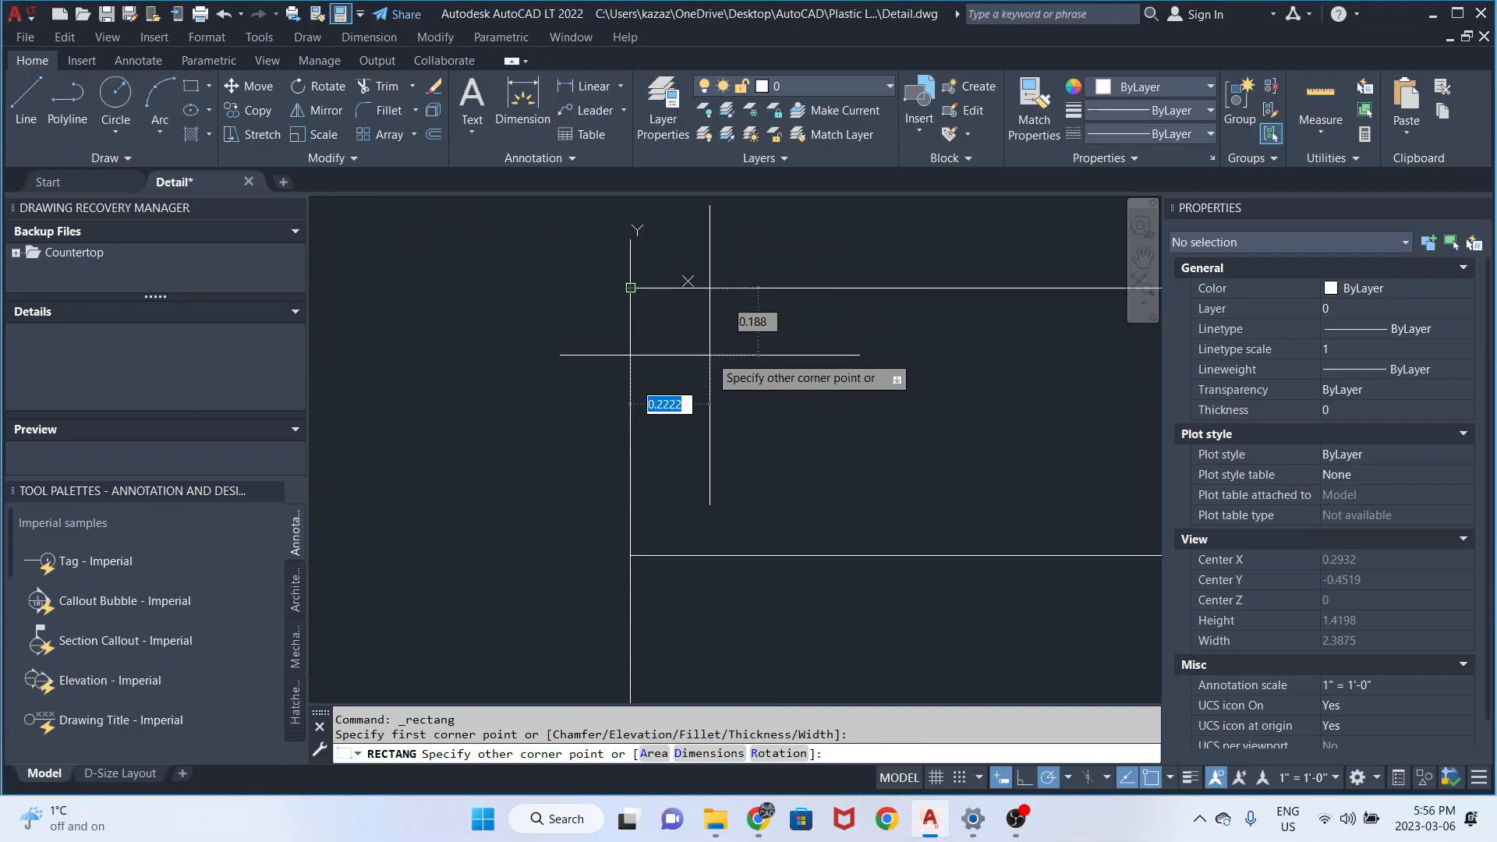
pyautogui.press('Tab')
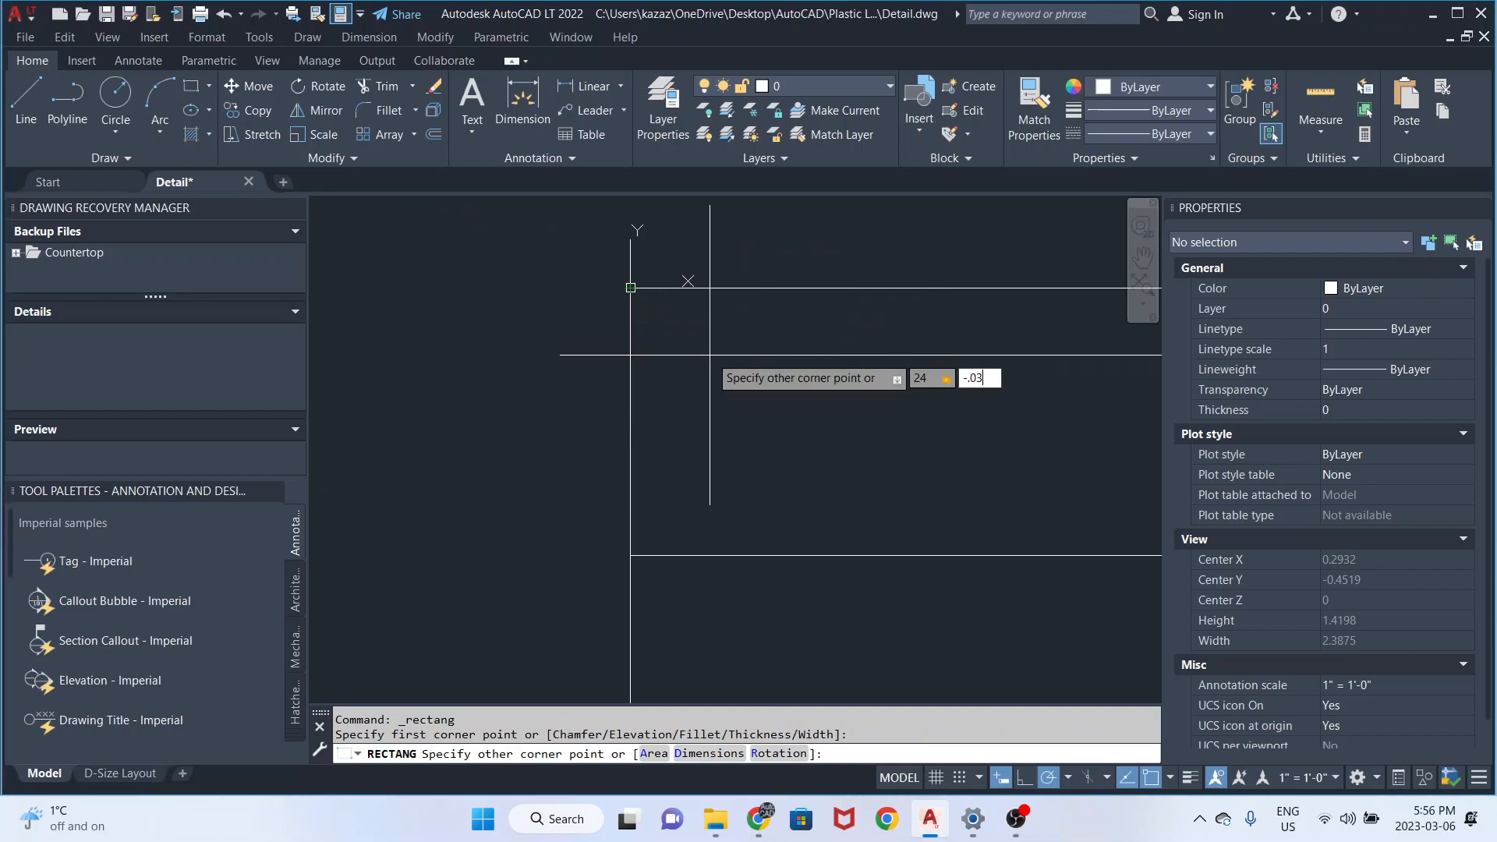
pyautogui.write('-.0313')
pyautogui.press('Return')
pyautogui.scroll(-3, 710, 355)
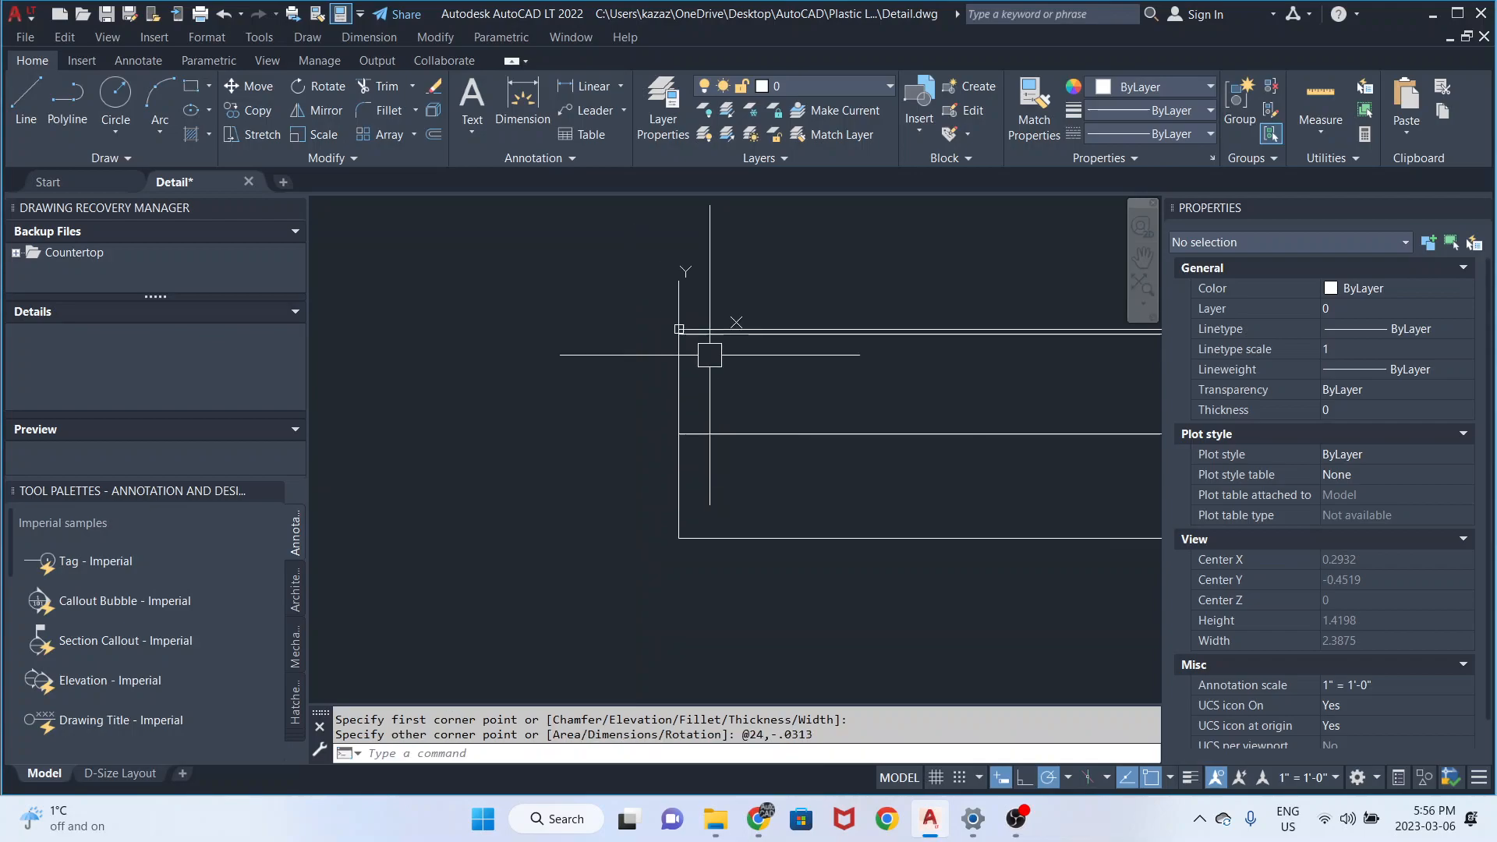
# - With Ortho on, stretch the thin top strip's right end horizontally to the inner edge of the thin vertical strip
pyautogui.moveTo(914, 417); pyautogui.dragTo(554, 397, button='middle')
pyautogui.moveTo(836, 407); pyautogui.dragTo(317, 392, button='middle')
pyautogui.scroll(-4, 680, 399)
pyautogui.scroll(3, 863, 402)
pyautogui.scroll(5, 920, 401)
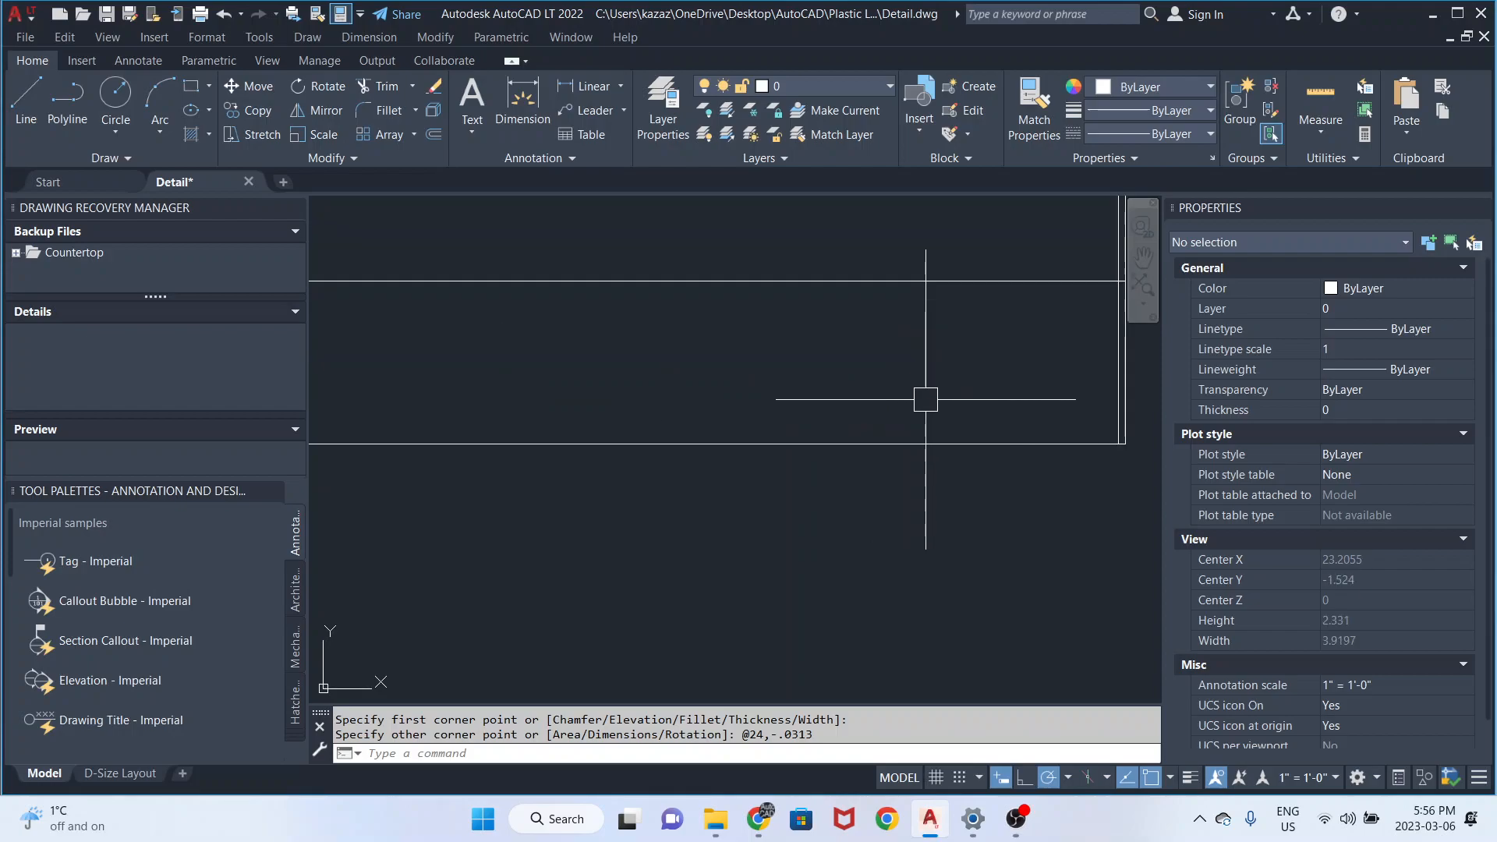
pyautogui.scroll(5, 885, 204)
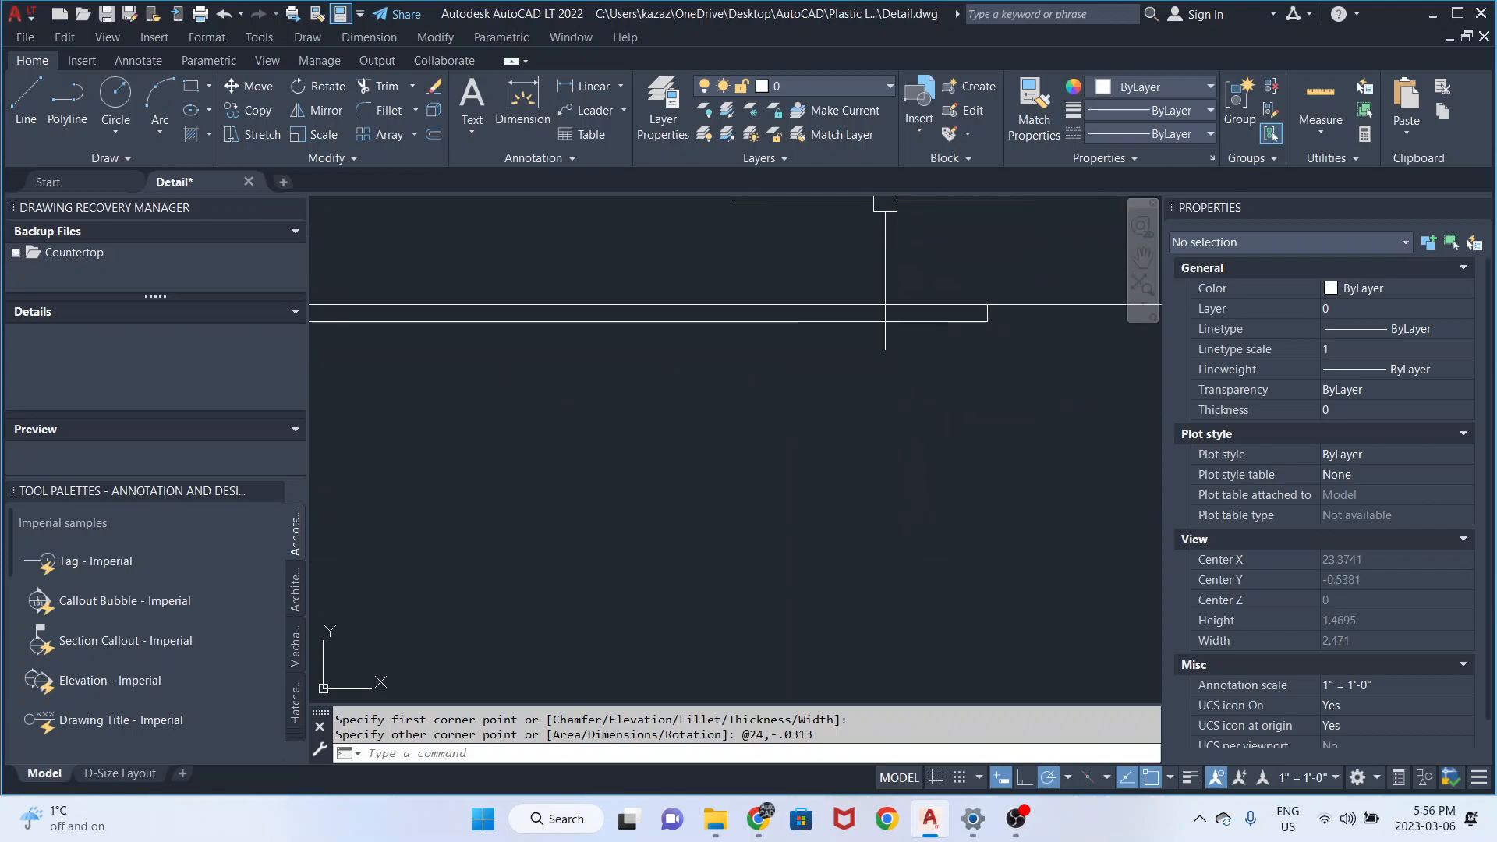
pyautogui.click(855, 322)
pyautogui.moveTo(986, 325); pyautogui.dragTo(805, 331, button='middle')
pyautogui.click(805, 310)
pyautogui.scroll(4, 912, 324)
pyautogui.scroll(-2, 936, 320)
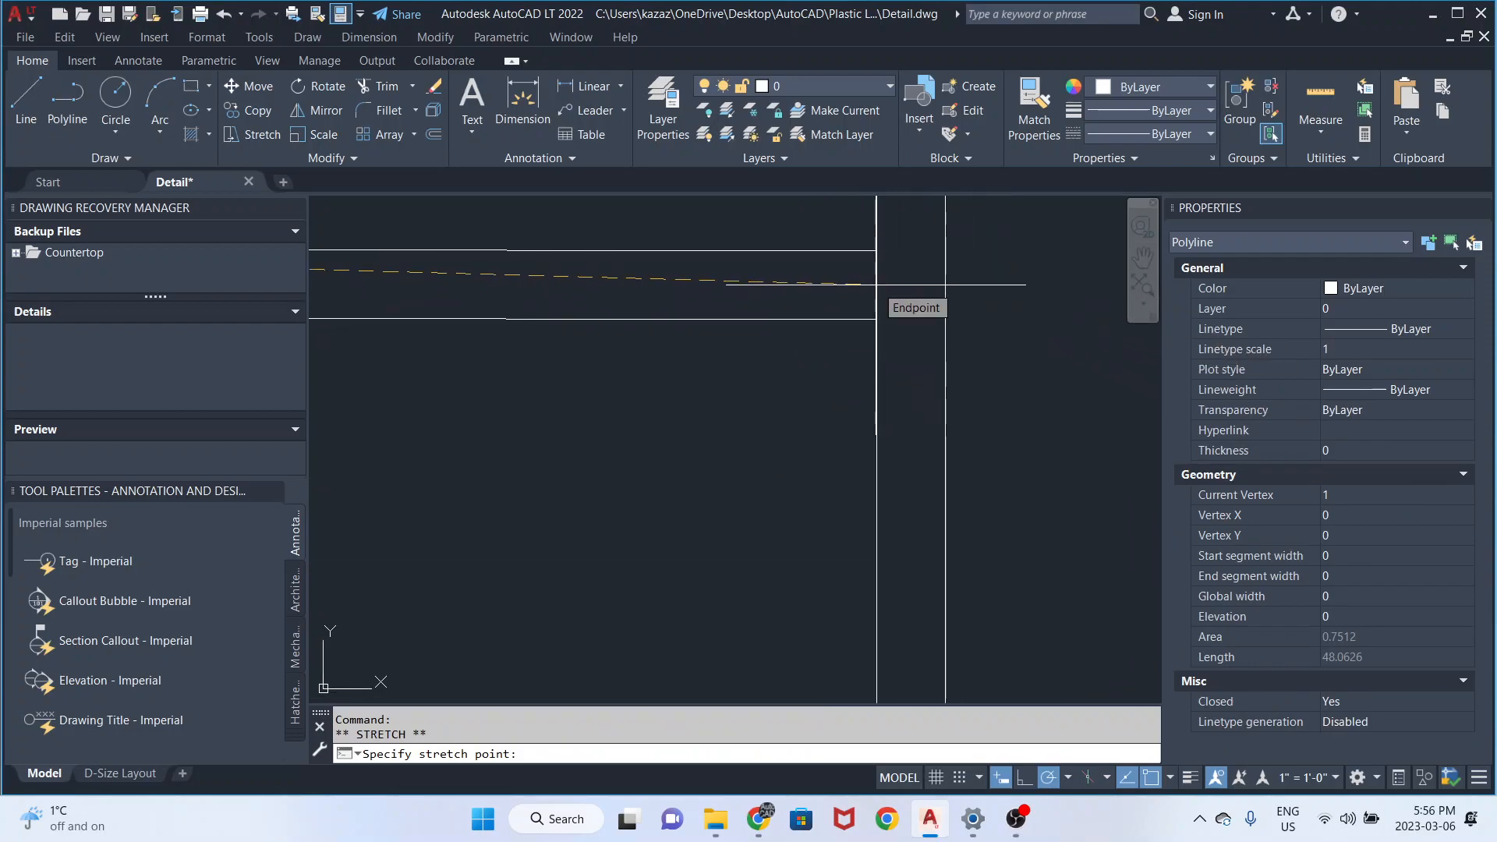
pyautogui.press('F8')
pyautogui.scroll(-5, 876, 285)
pyautogui.scroll(5, 880, 226)
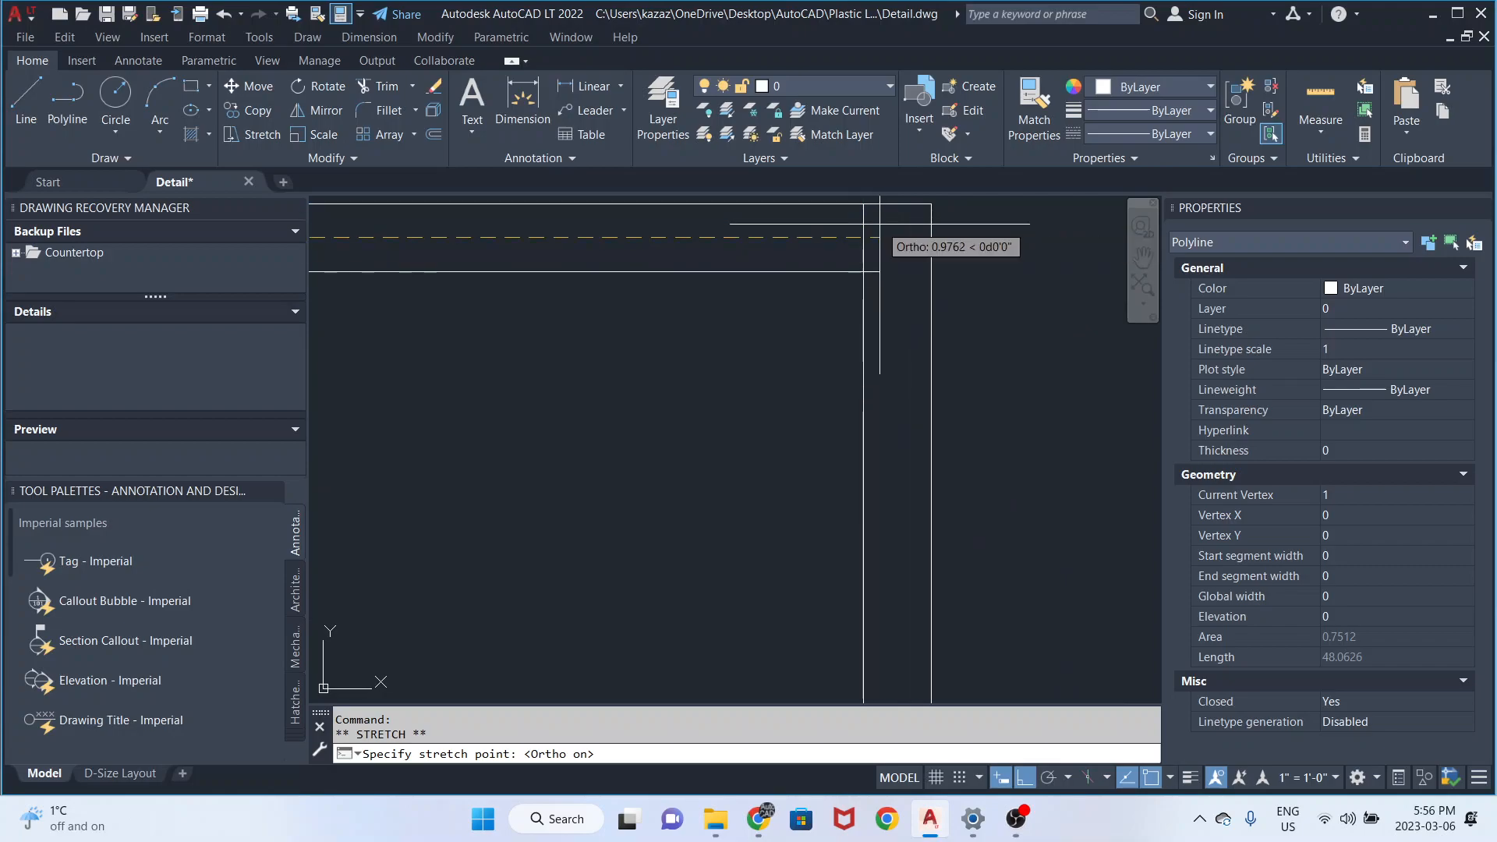
pyautogui.rightClick(1151, 777)
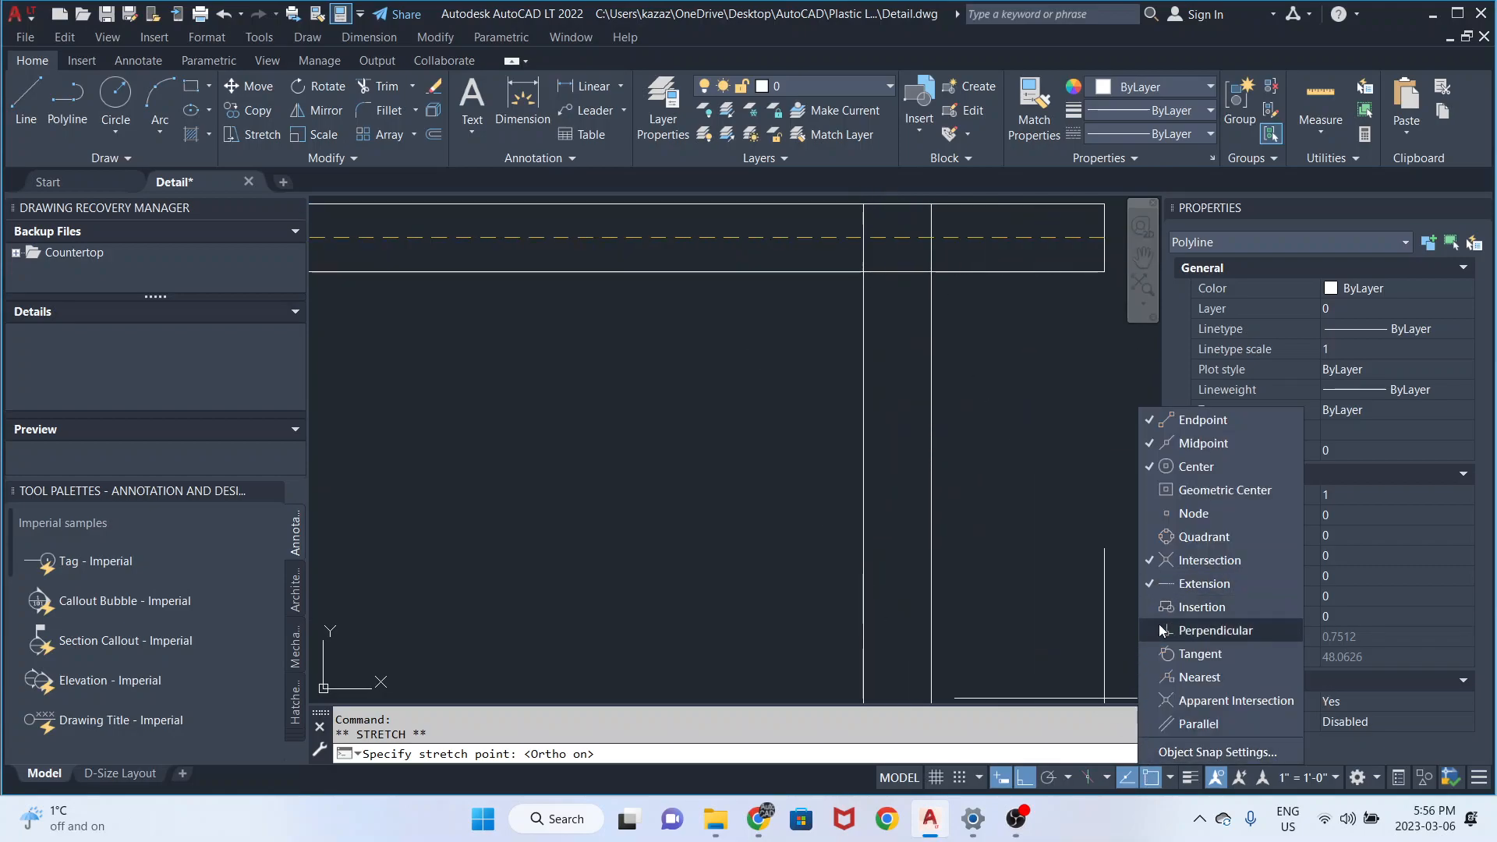
pyautogui.click(863, 275)
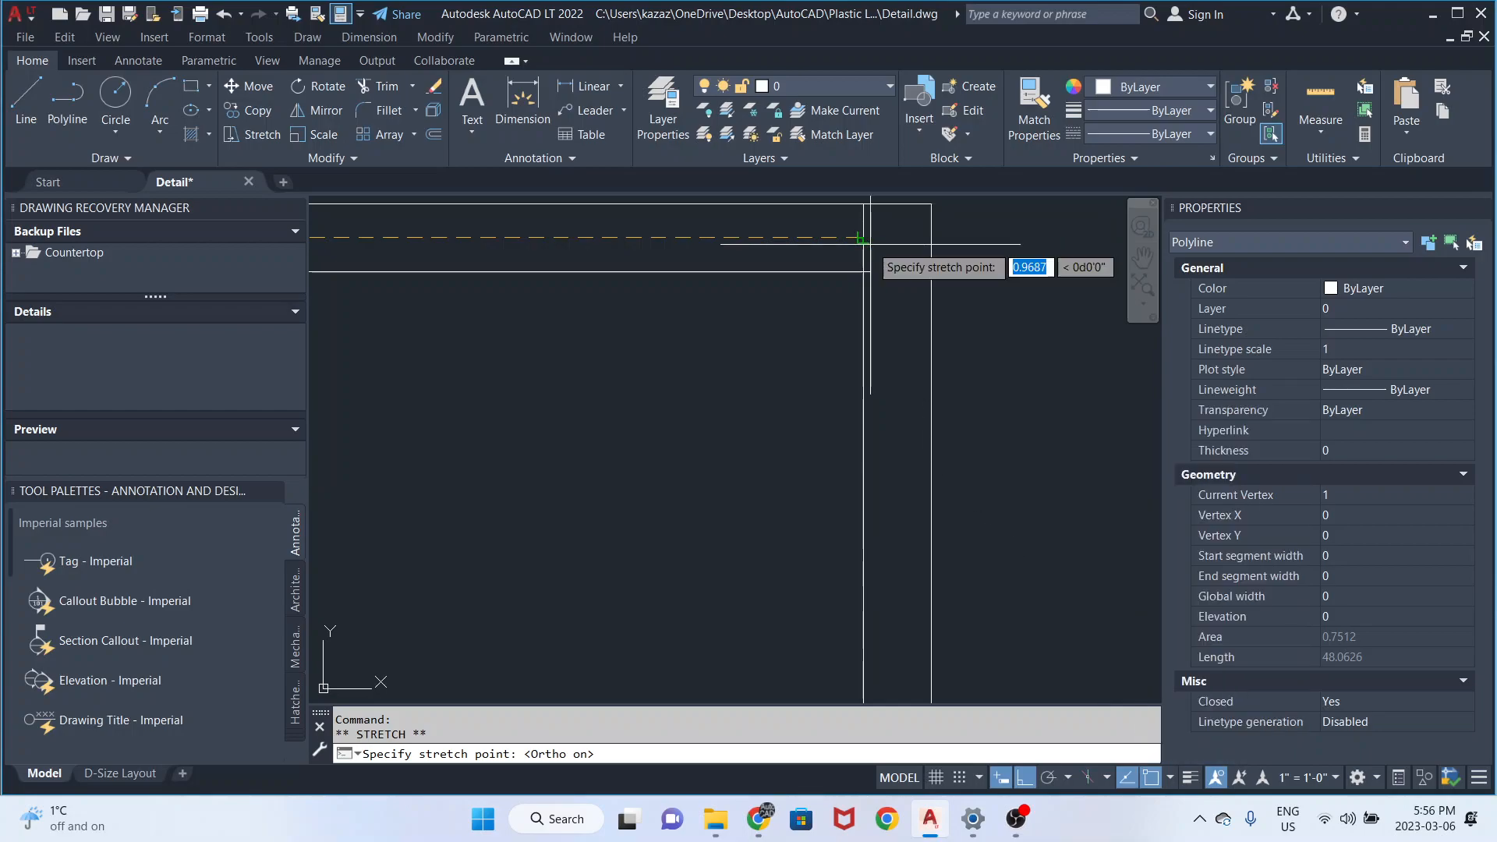
pyautogui.click(863, 273)
pyautogui.scroll(-6, 901, 301)
pyautogui.scroll(-3, 901, 301)
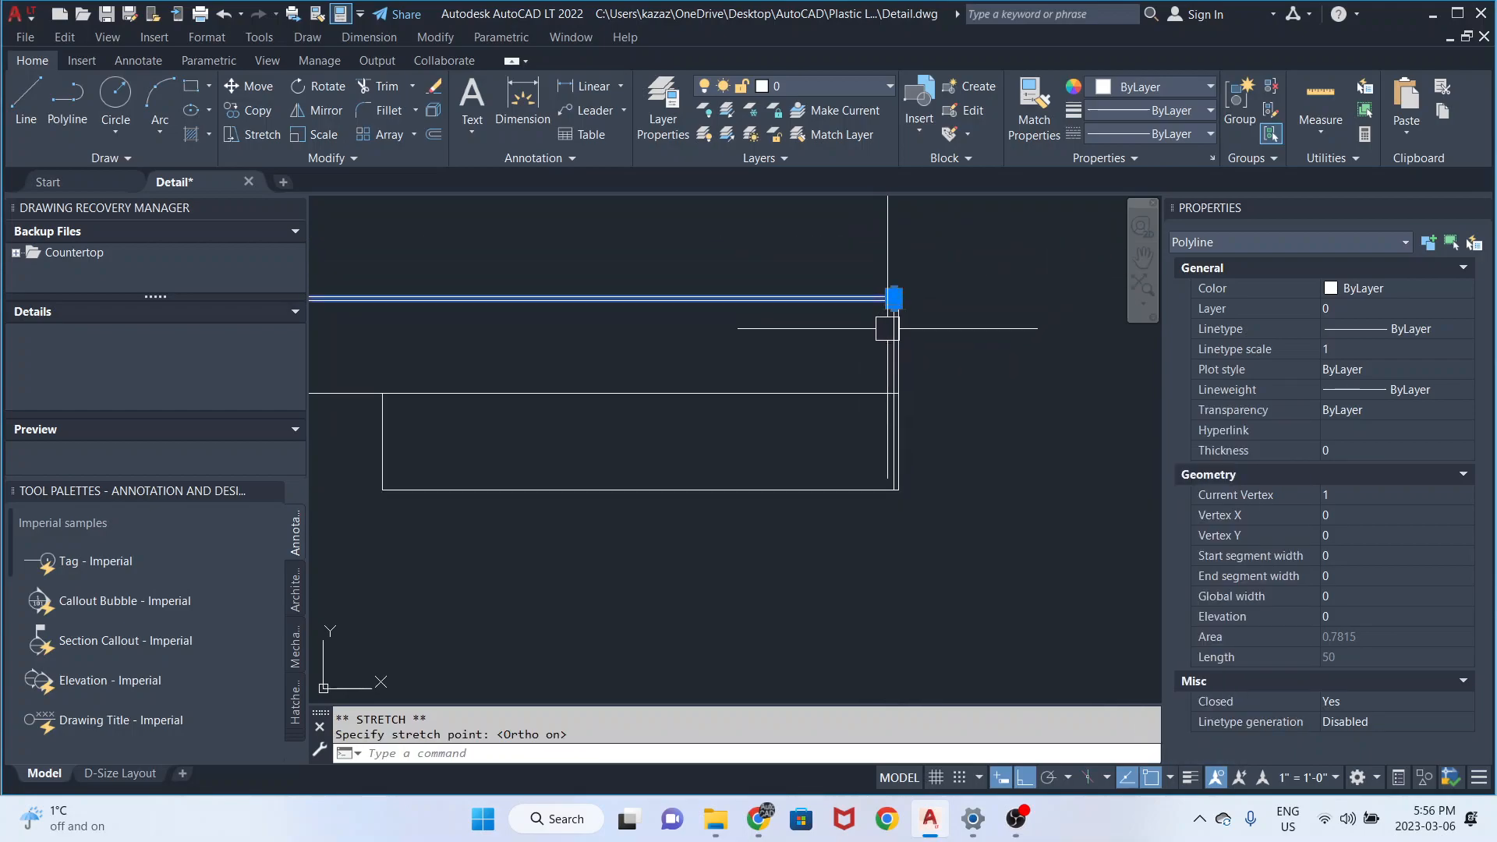
# - Draw a thin horizontal rectangle from the right build-up strip's lower-left corner to a relative opposite corner of 4,.0313
pyautogui.click(191, 86)
pyautogui.scroll(3, 405, 546)
pyautogui.click(399, 506)
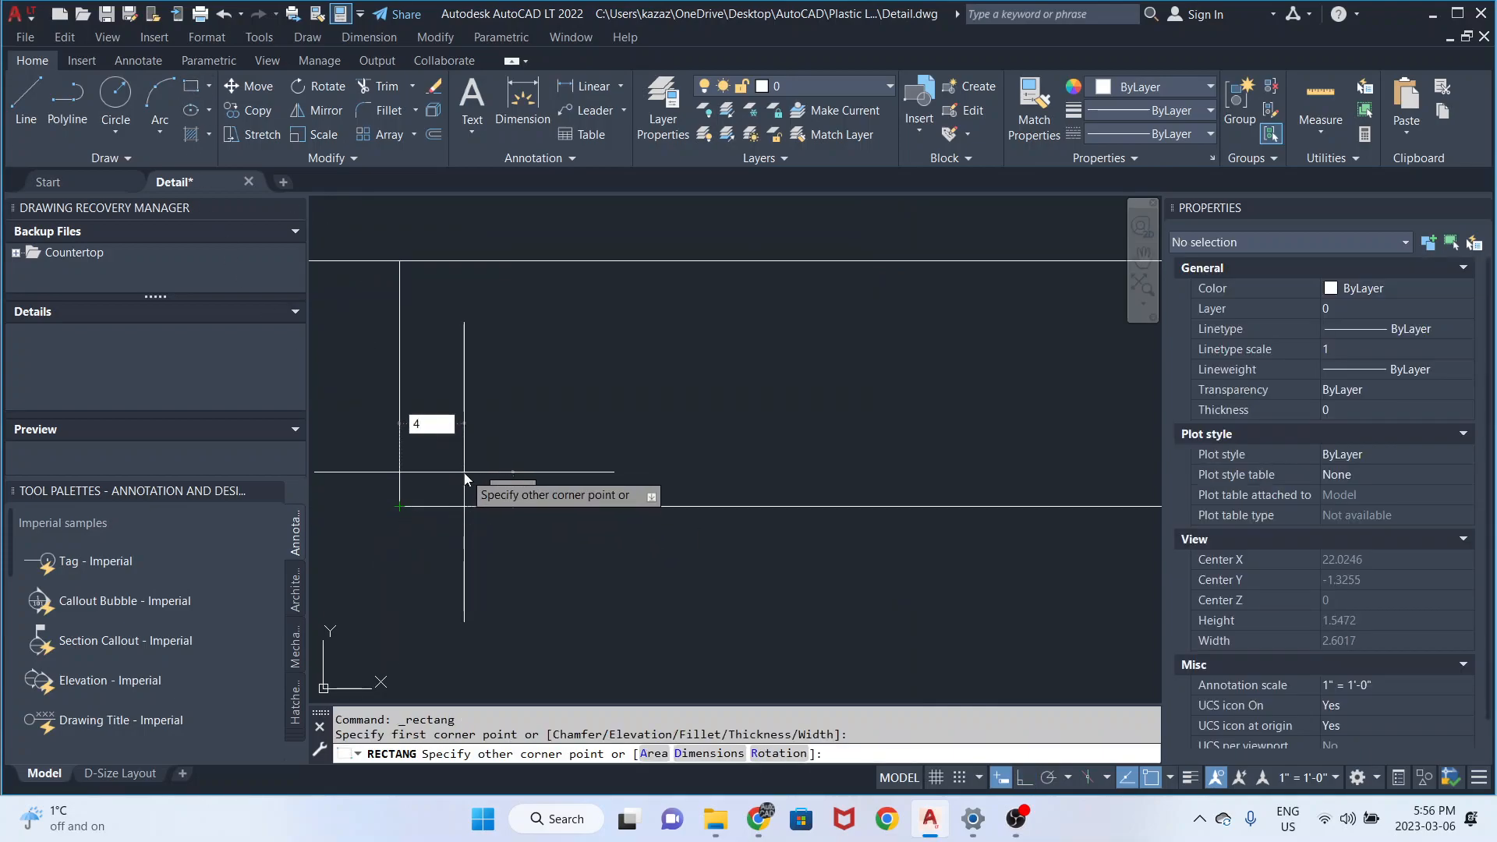
pyautogui.press('Tab')
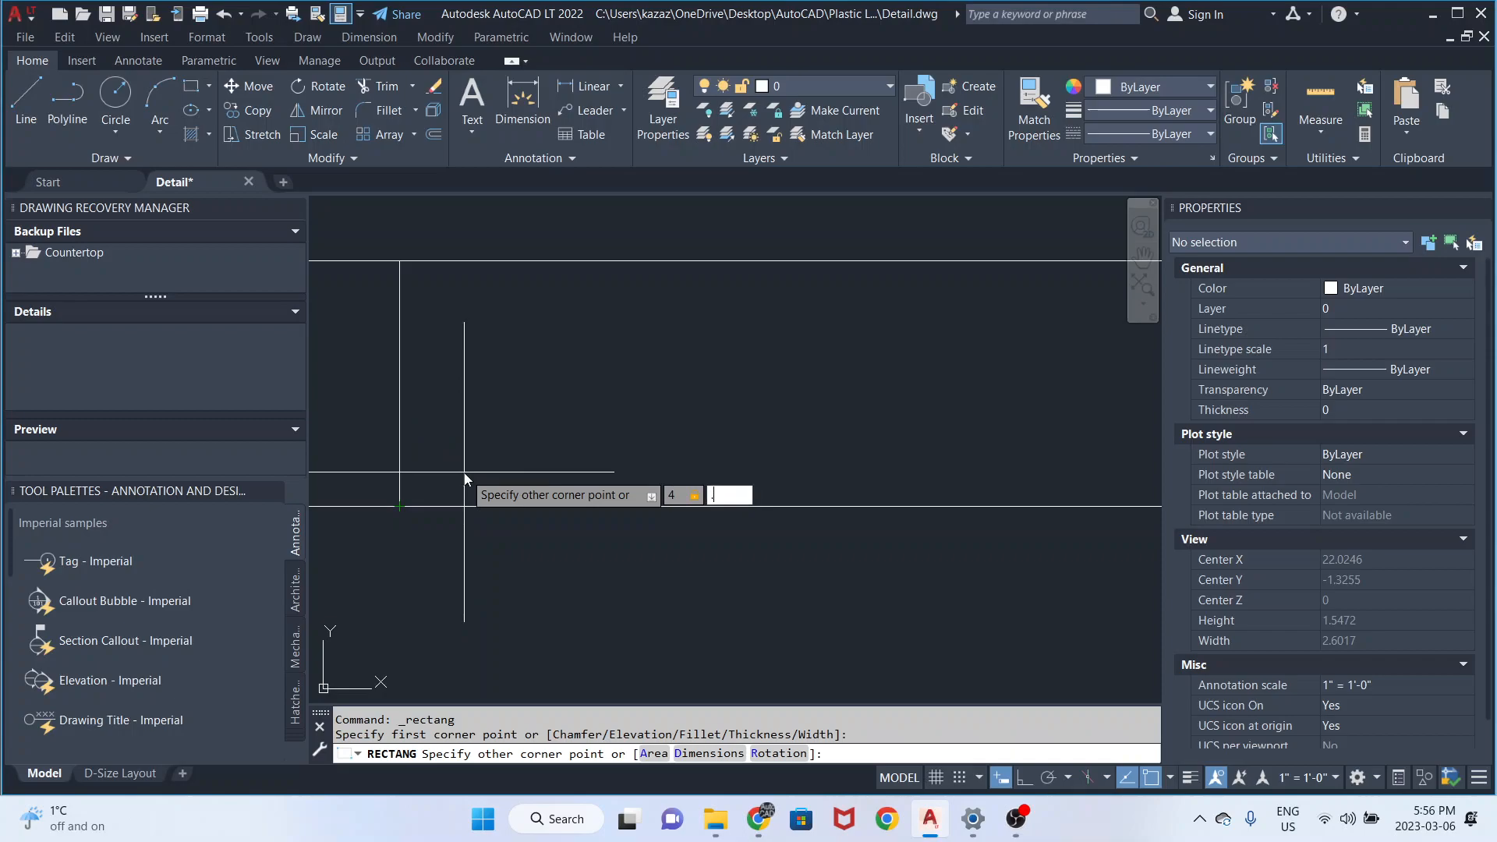
pyautogui.write('.0313')
pyautogui.press('Return')
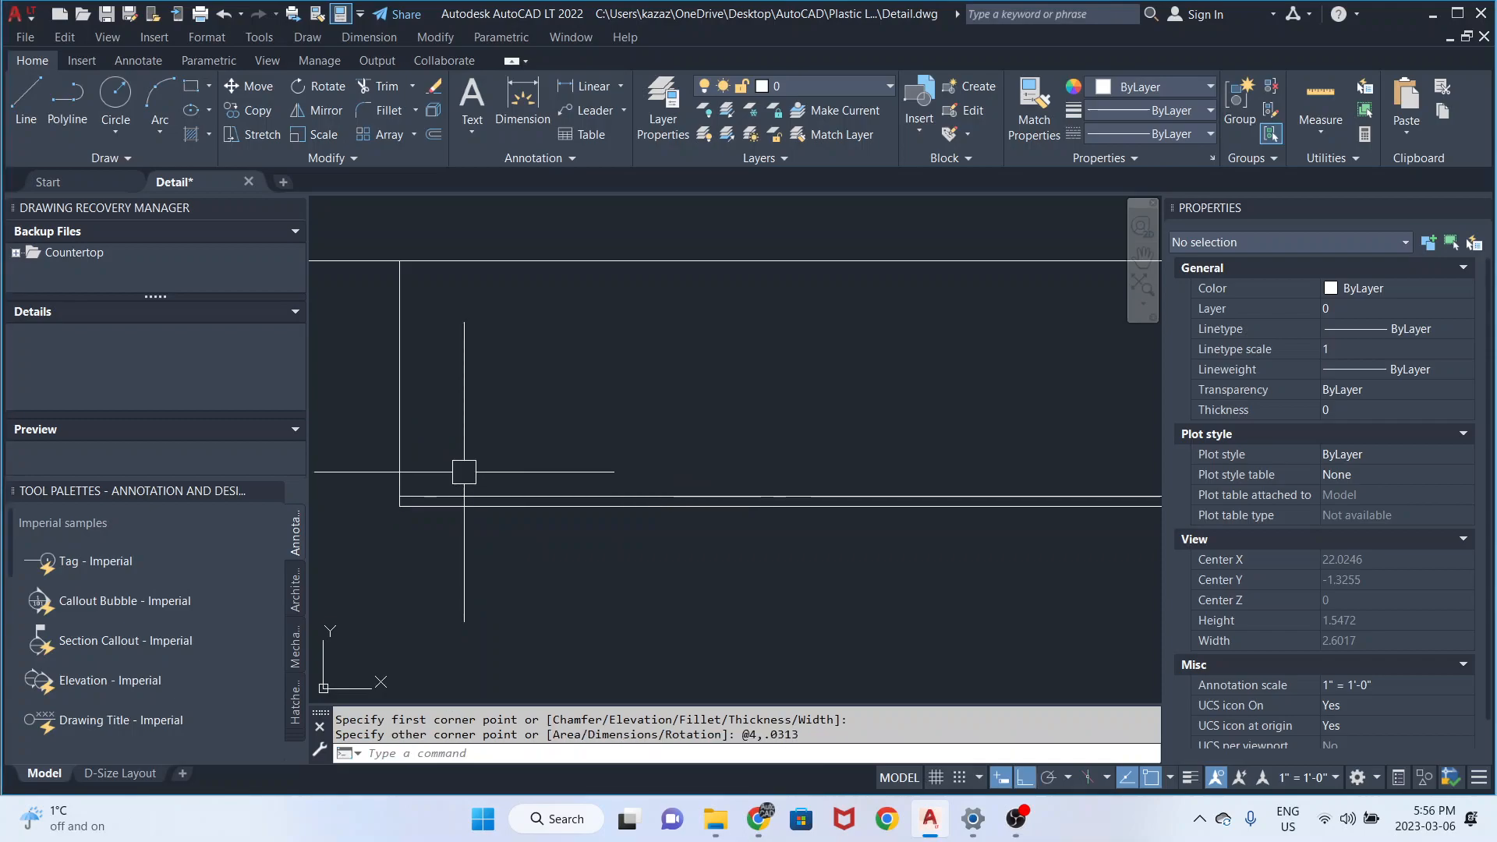
# - Draw an upright backsplash rectangle from the long rectangle's upper-left corner to a relative opposite corner of .75,4
pyautogui.scroll(-4, 490, 466)
pyautogui.scroll(2, 630, 452)
pyautogui.moveTo(511, 469); pyautogui.dragTo(839, 481, button='middle')
pyautogui.scroll(-3, 811, 488)
pyautogui.moveTo(596, 521); pyautogui.dragTo(793, 521, button='middle')
pyautogui.scroll(4, 510, 509)
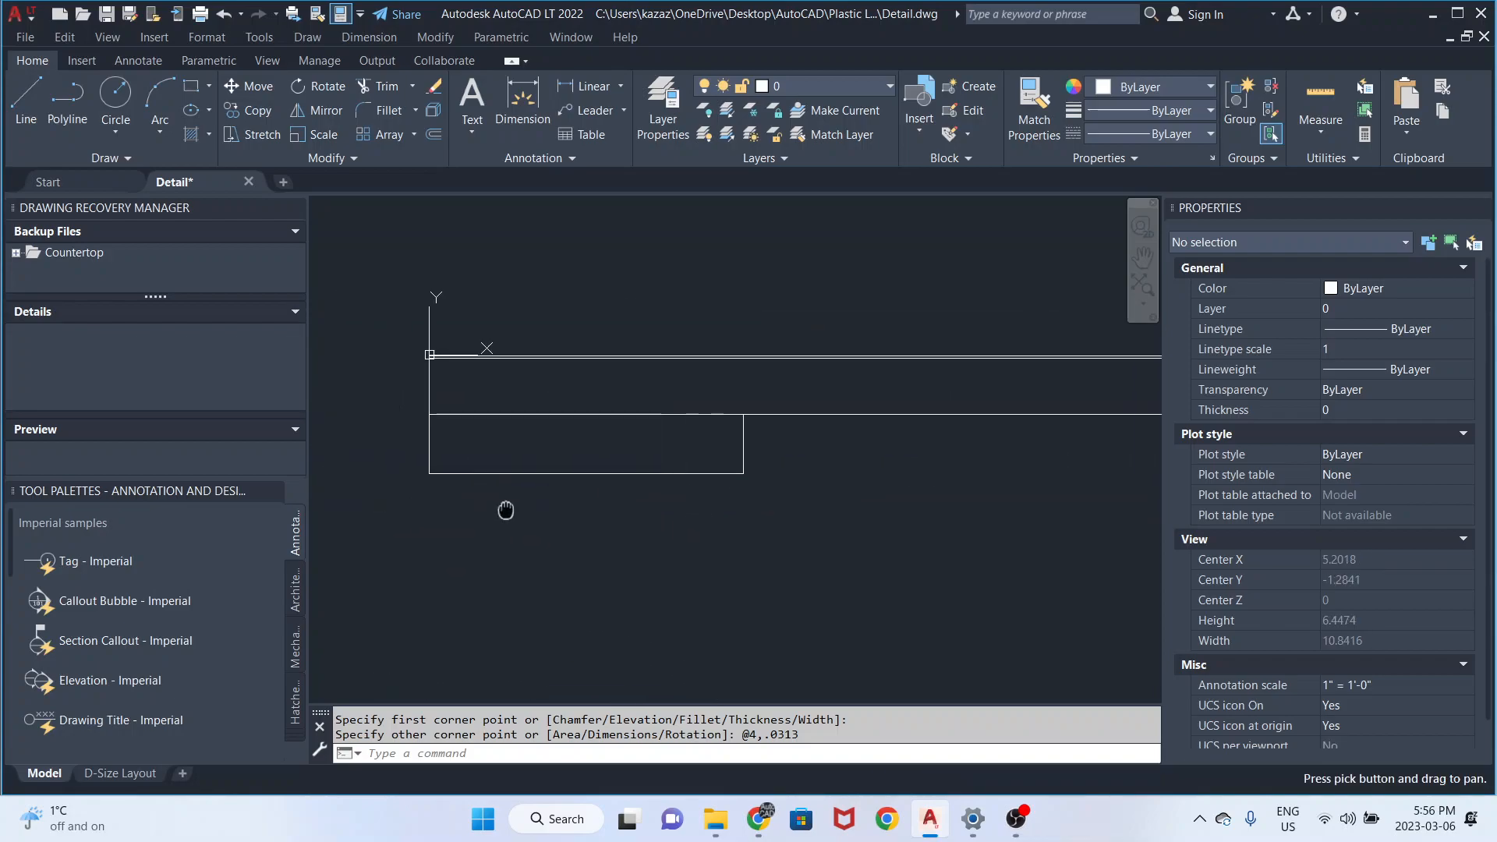
pyautogui.scroll(-4, 496, 488)
pyautogui.moveTo(748, 496); pyautogui.dragTo(568, 491, button='middle')
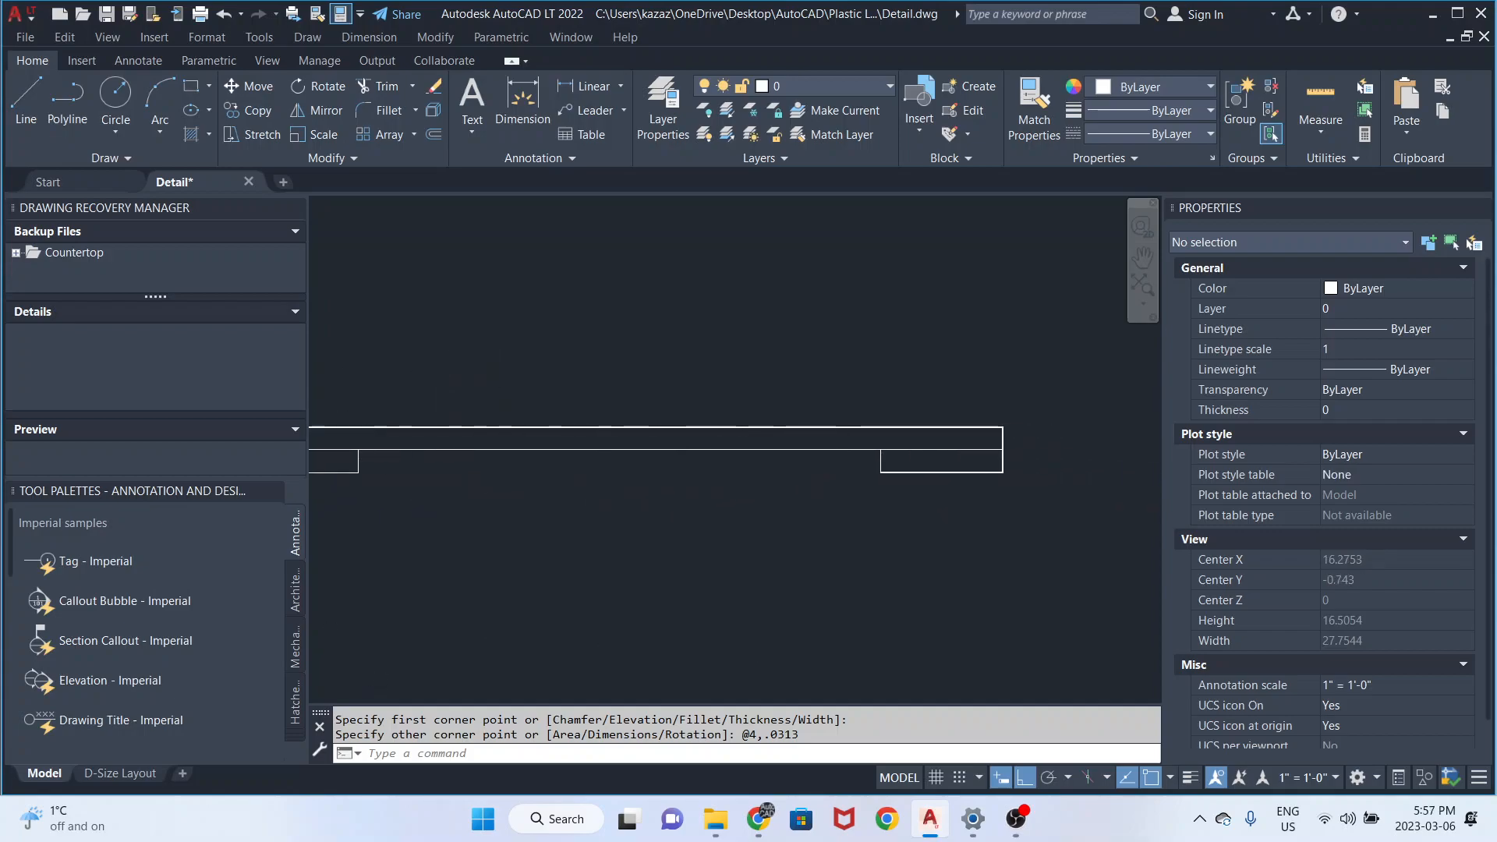
pyautogui.scroll(4, 829, 458)
pyautogui.scroll(4, 917, 459)
pyautogui.scroll(-3, 897, 439)
pyautogui.moveTo(585, 421); pyautogui.dragTo(896, 450, button='middle')
pyautogui.moveTo(321, 422); pyautogui.dragTo(608, 447, button='middle')
pyautogui.scroll(4, 458, 433)
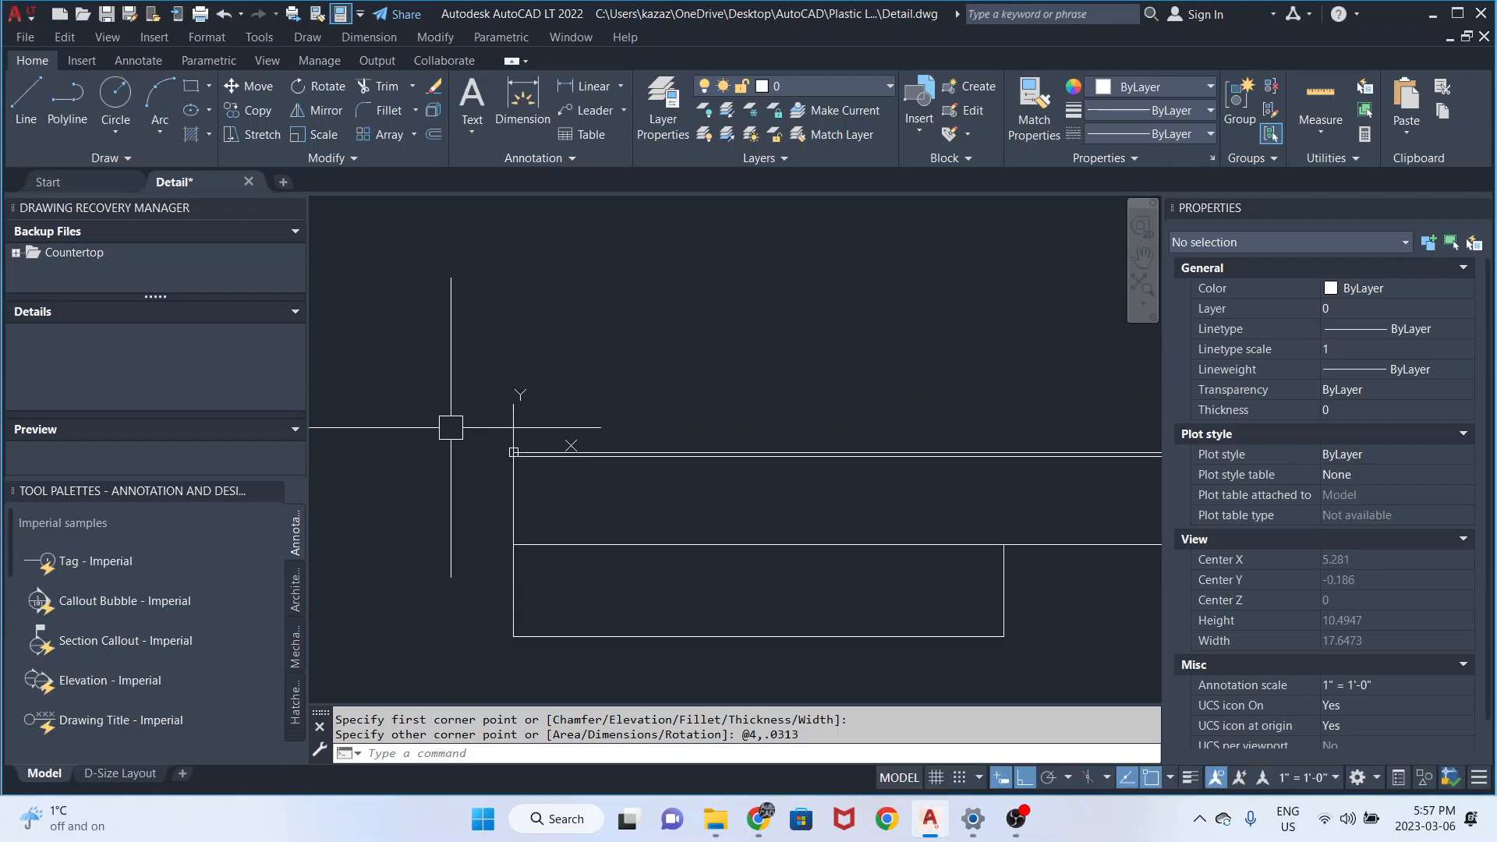
pyautogui.click(196, 96)
pyautogui.scroll(4, 492, 449)
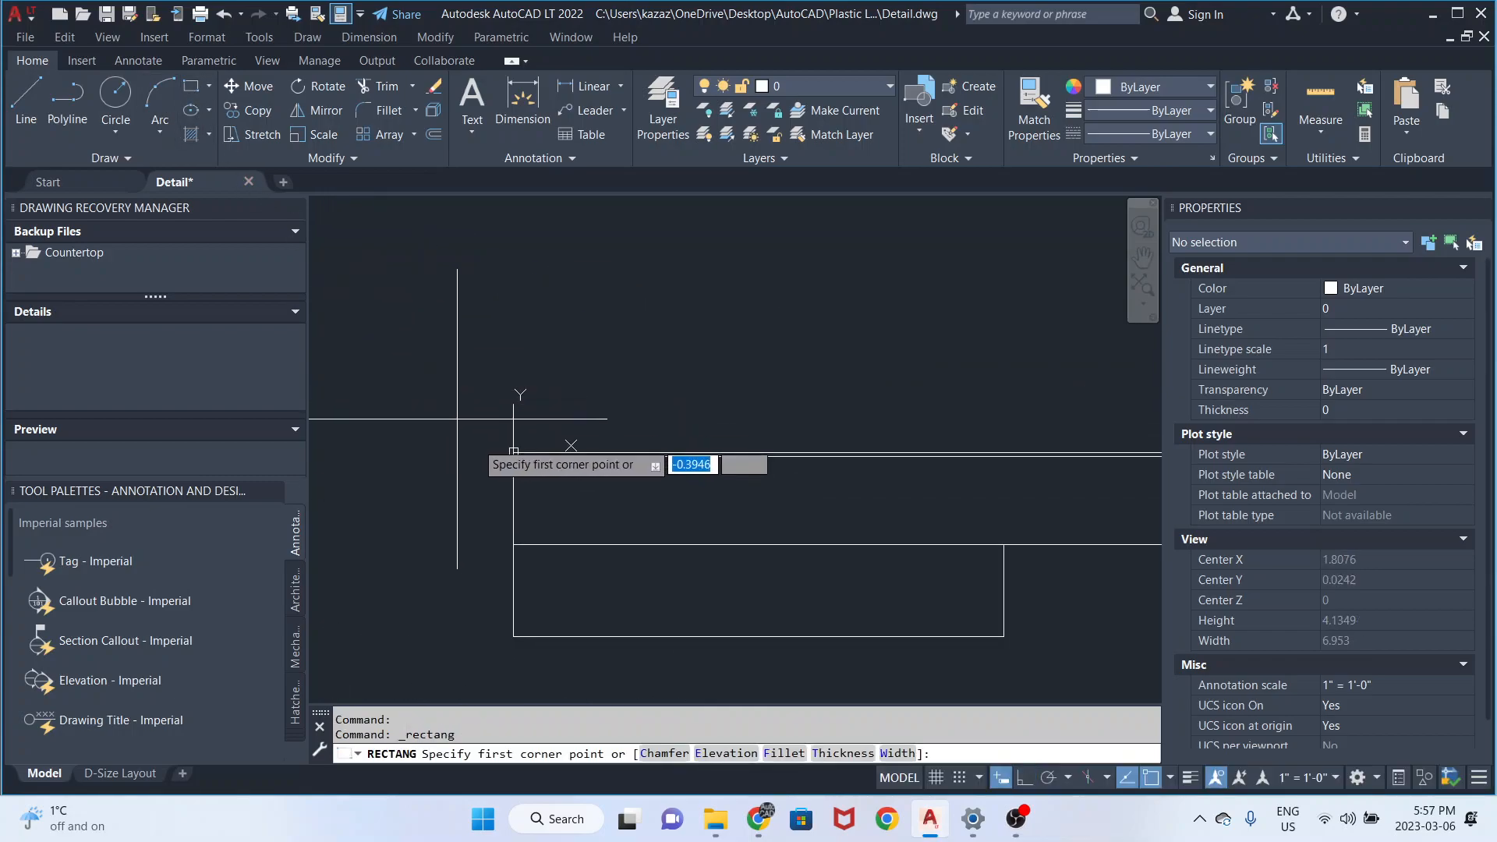
pyautogui.click(547, 458)
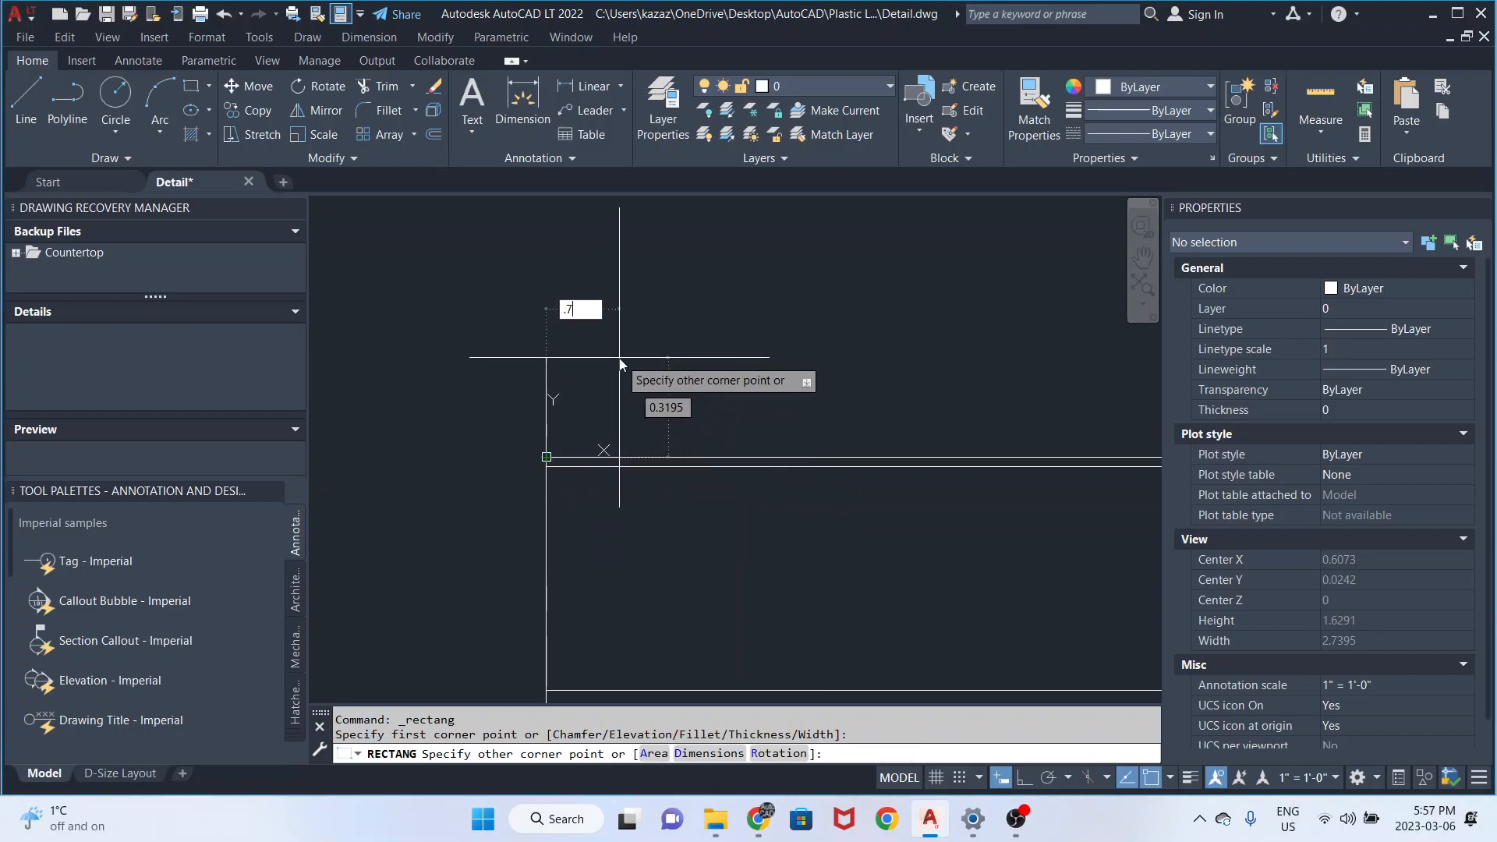
pyautogui.press('Tab')
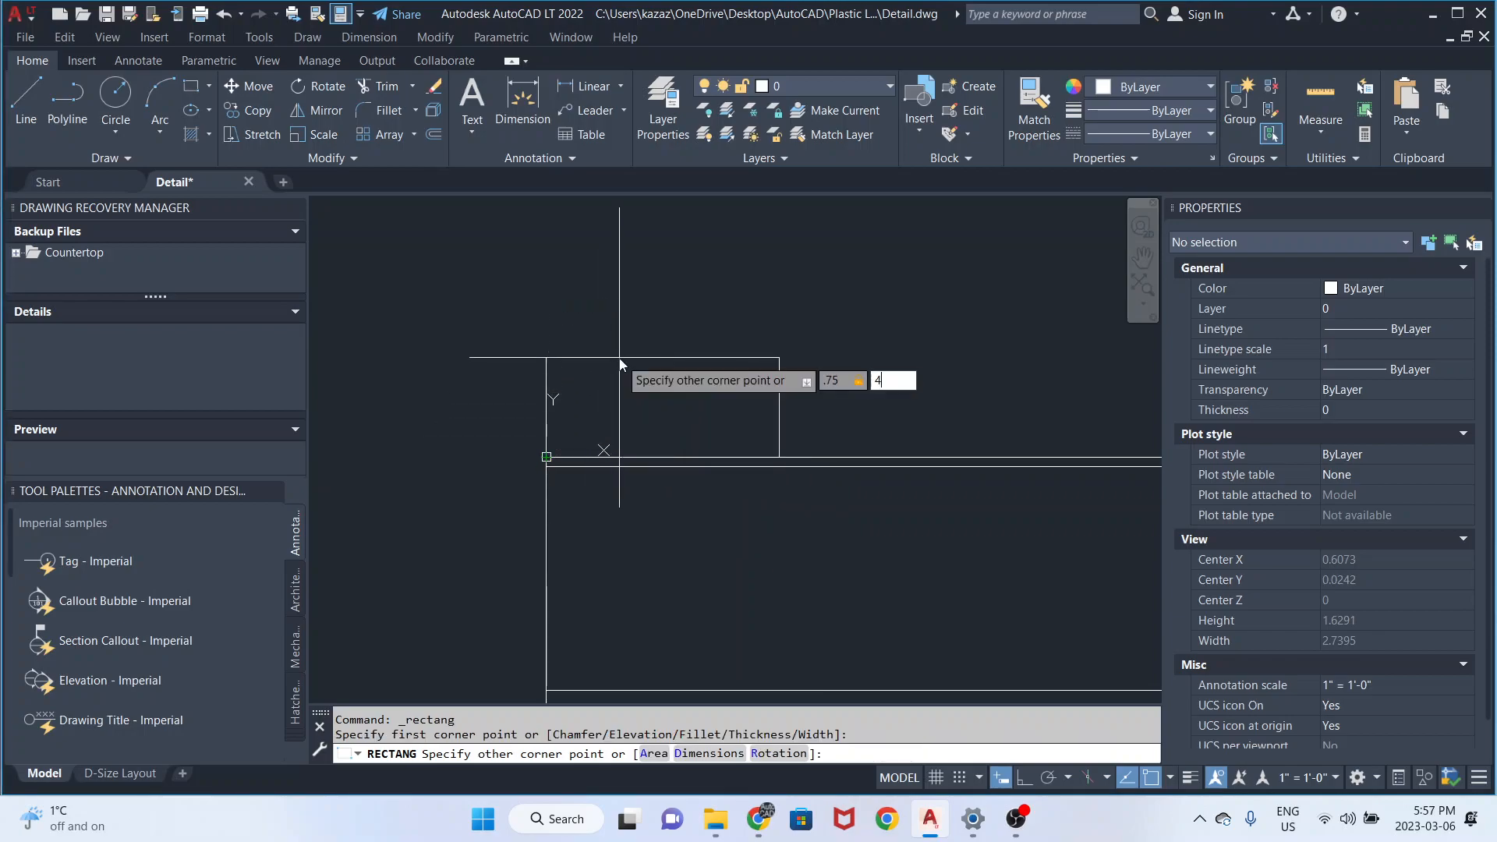
pyautogui.press('Return')
pyautogui.scroll(-2, 430, 306)
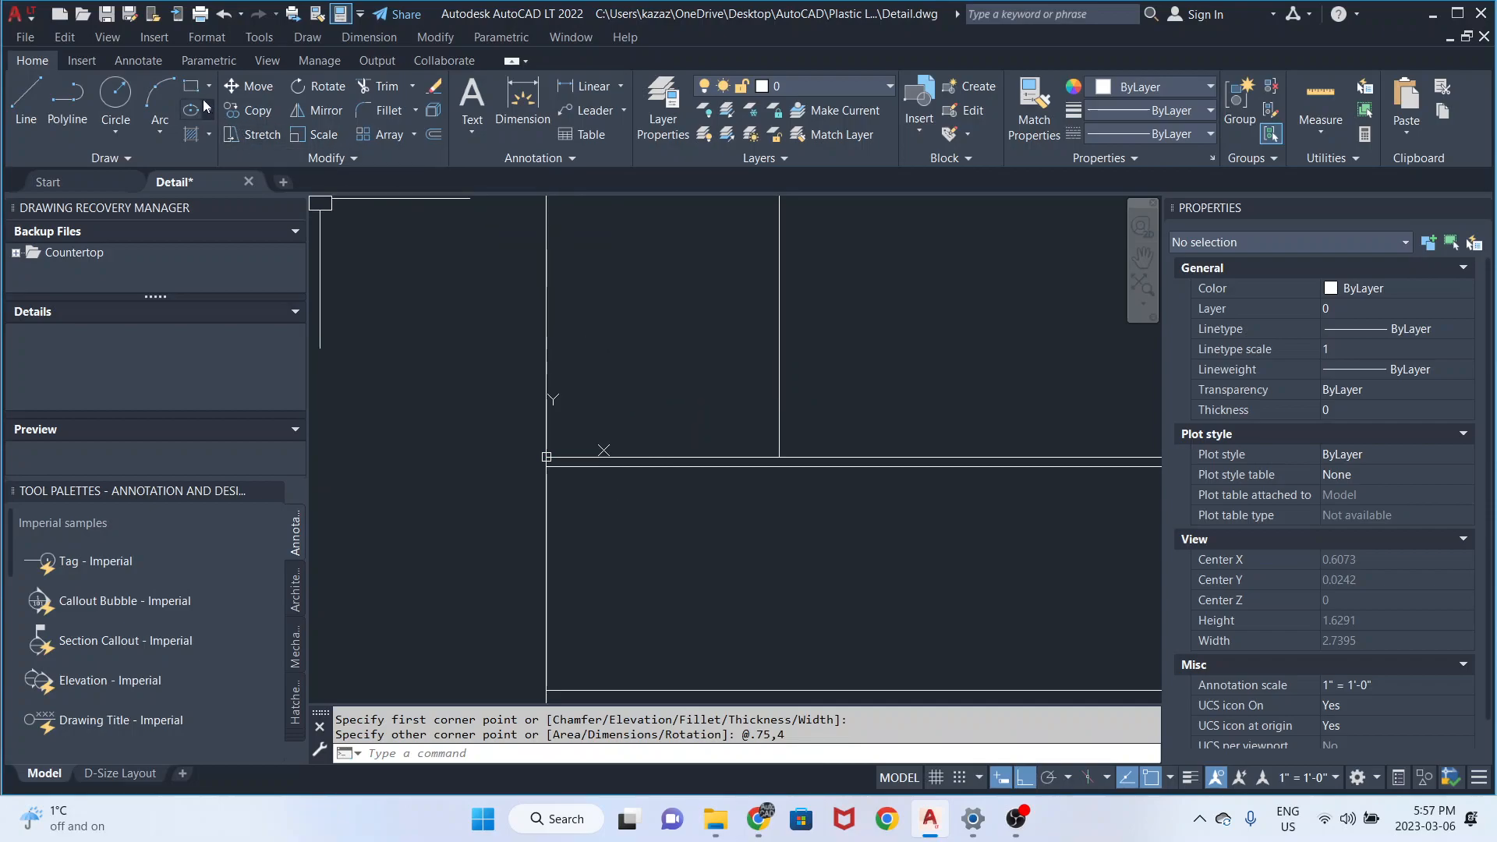
# - Draw a thin horizontal rectangle from the backsplash's upper-left corner to a relative opposite corner of .75,-.0313
pyautogui.click(191, 85)
pyautogui.moveTo(477, 293); pyautogui.dragTo(485, 570, button='middle')
pyautogui.scroll(-4, 508, 457)
pyautogui.scroll(4, 516, 336)
pyautogui.click(494, 276)
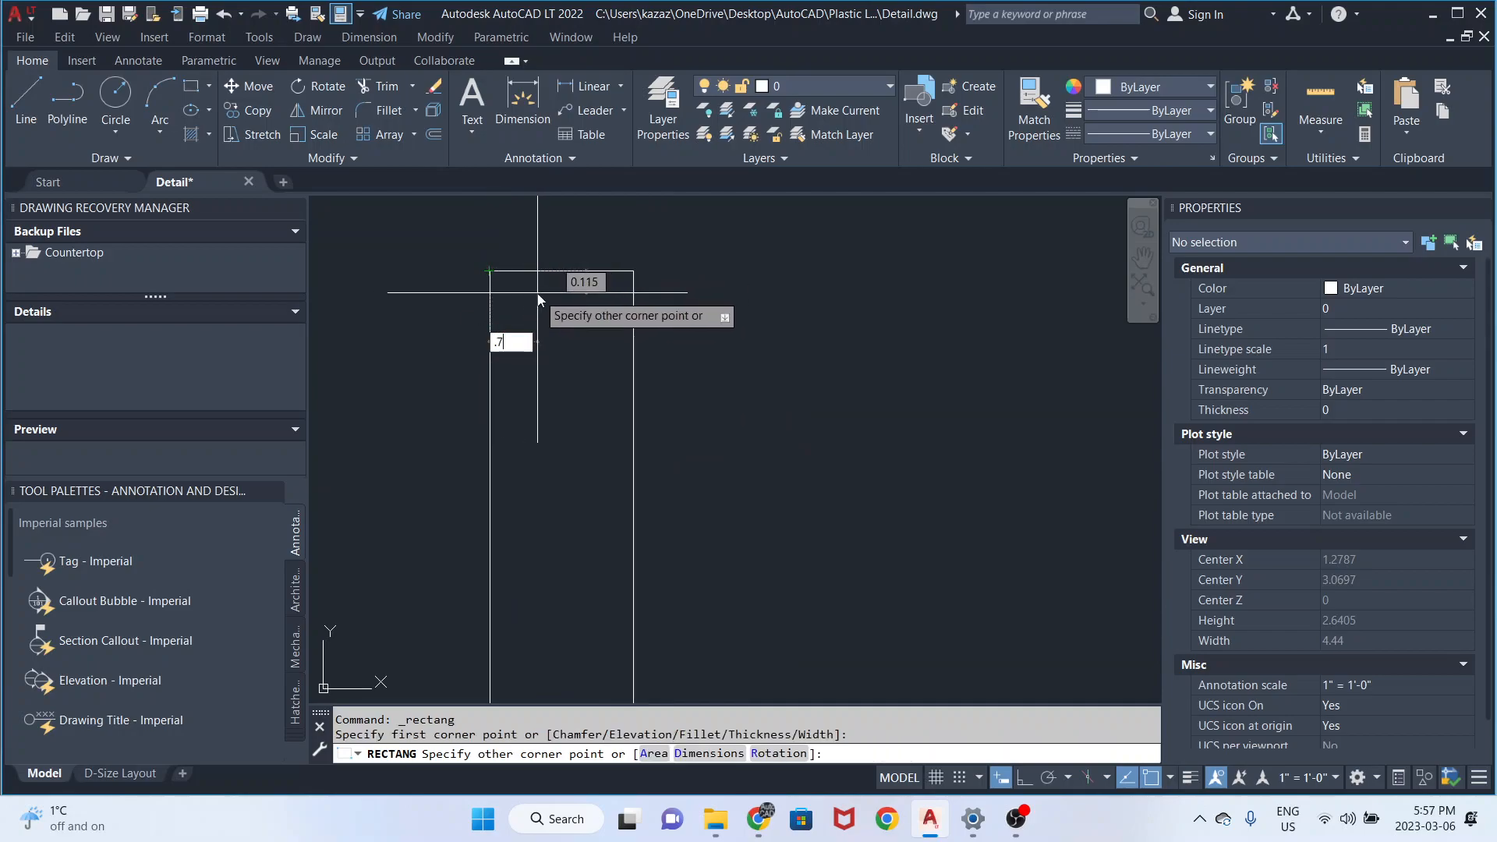
pyautogui.write('.75')
pyautogui.press('Tab')
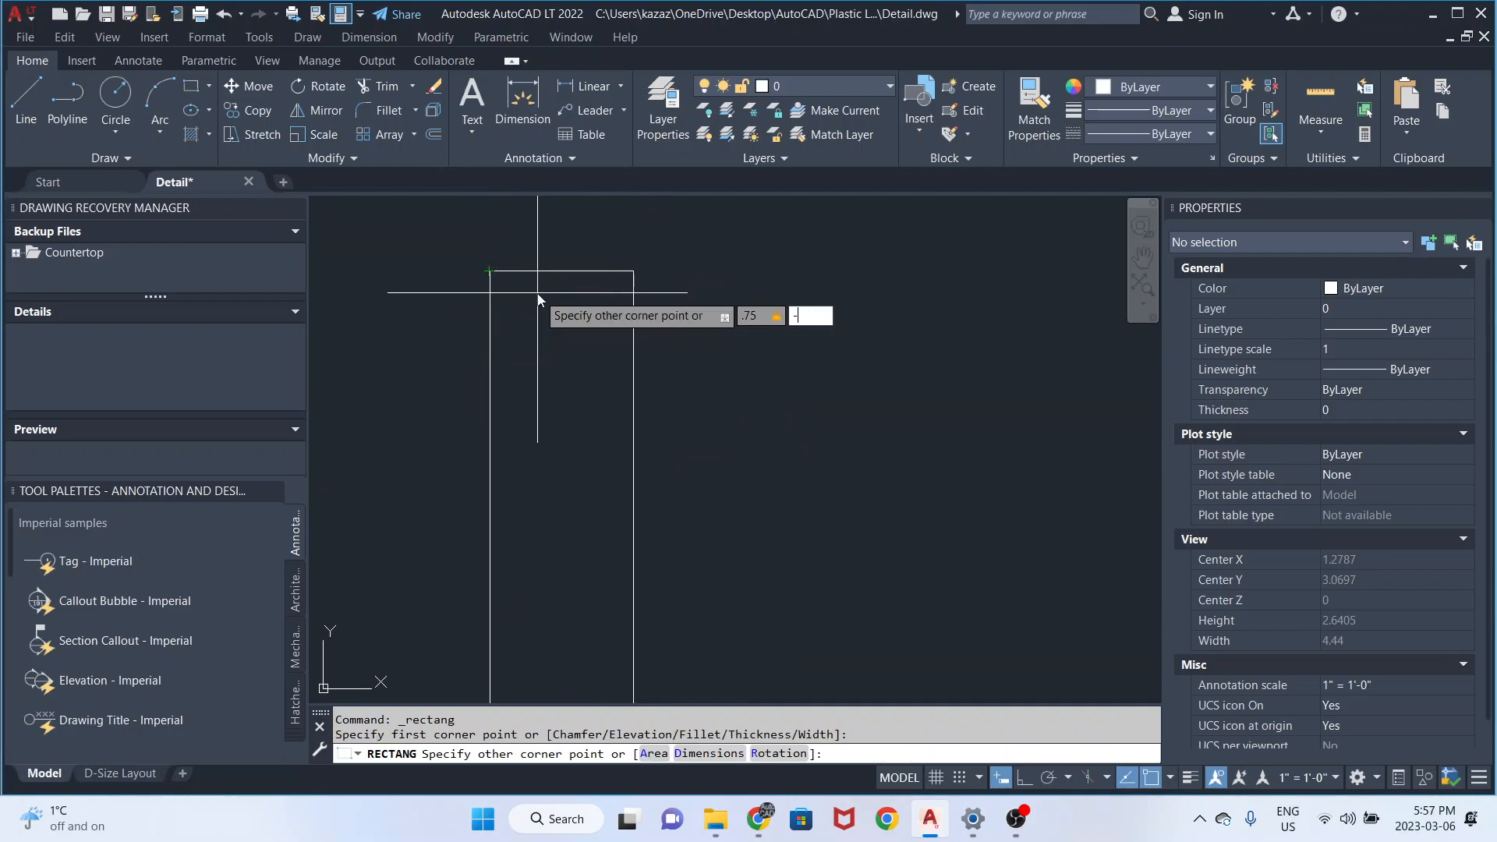
pyautogui.write('-.0313')
pyautogui.press('Return')
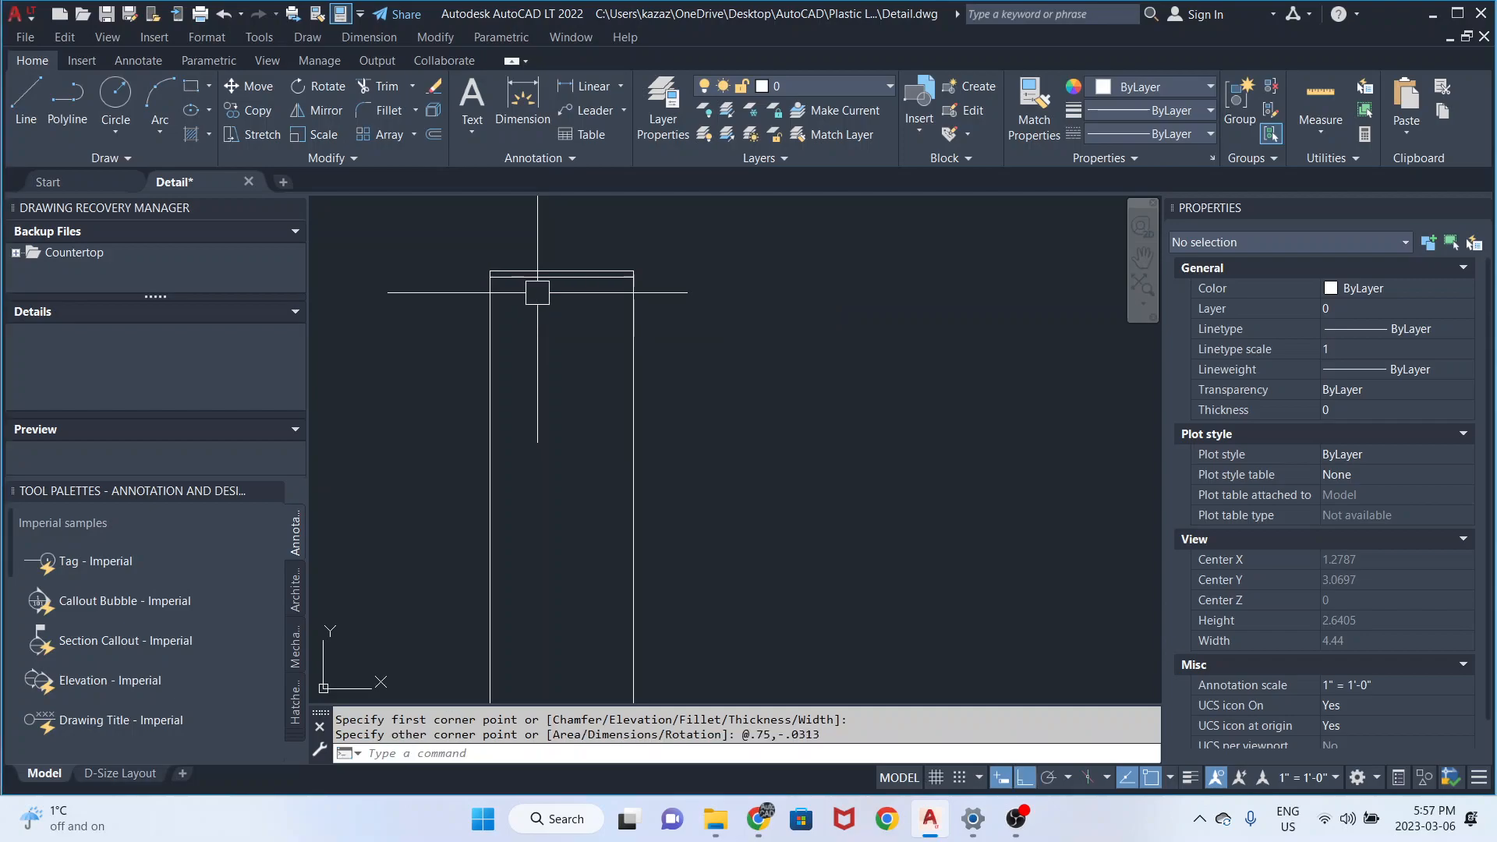
# - Draw a thin vertical rectangle from the backsplash's upper-right corner to a relative opposite corner of -.0313,-4
pyautogui.click(198, 95)
pyautogui.scroll(5, 563, 292)
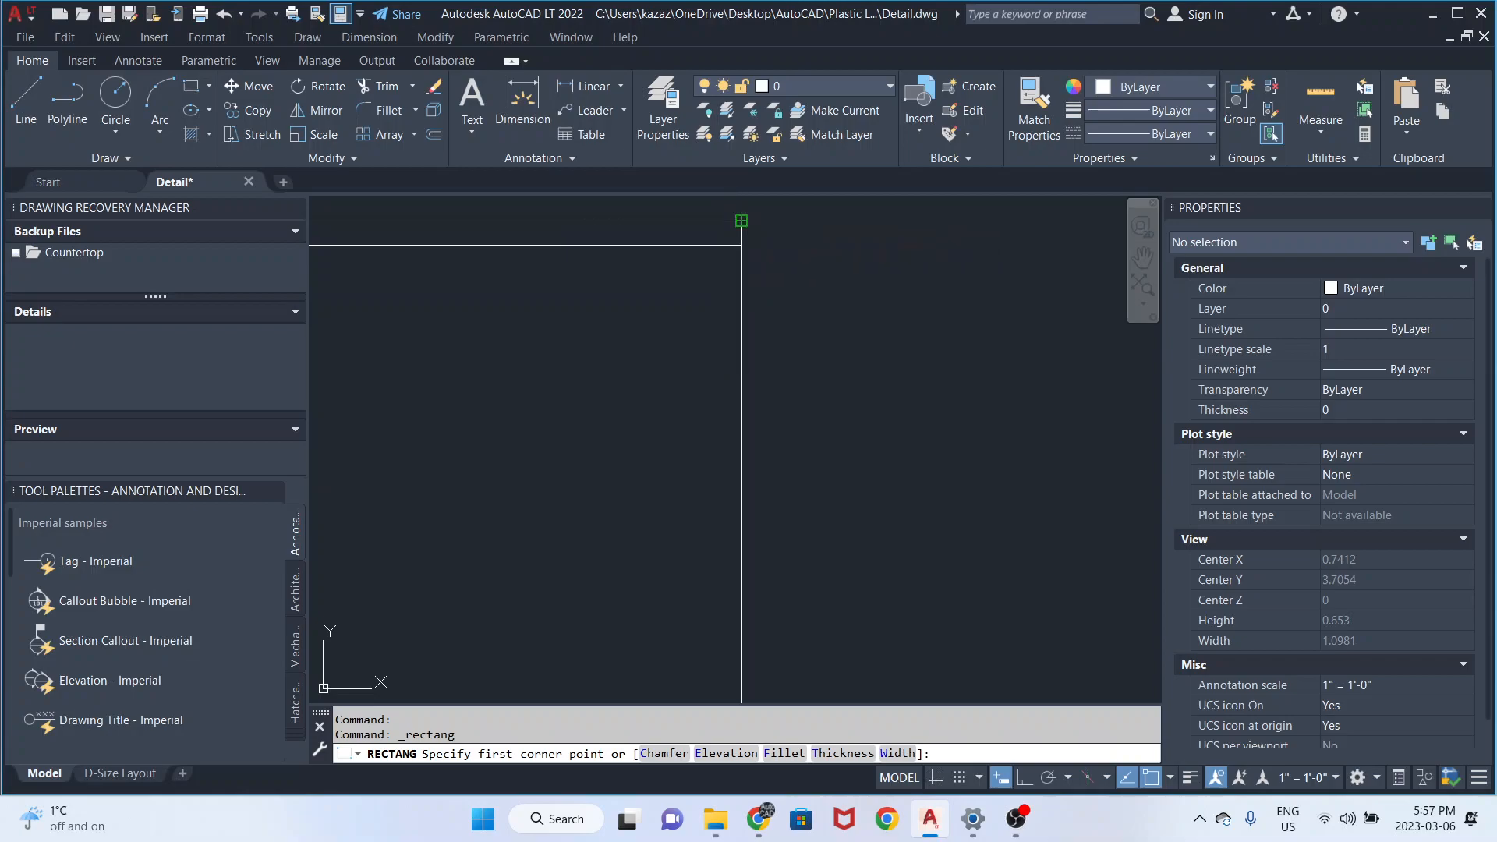
pyautogui.click(741, 221)
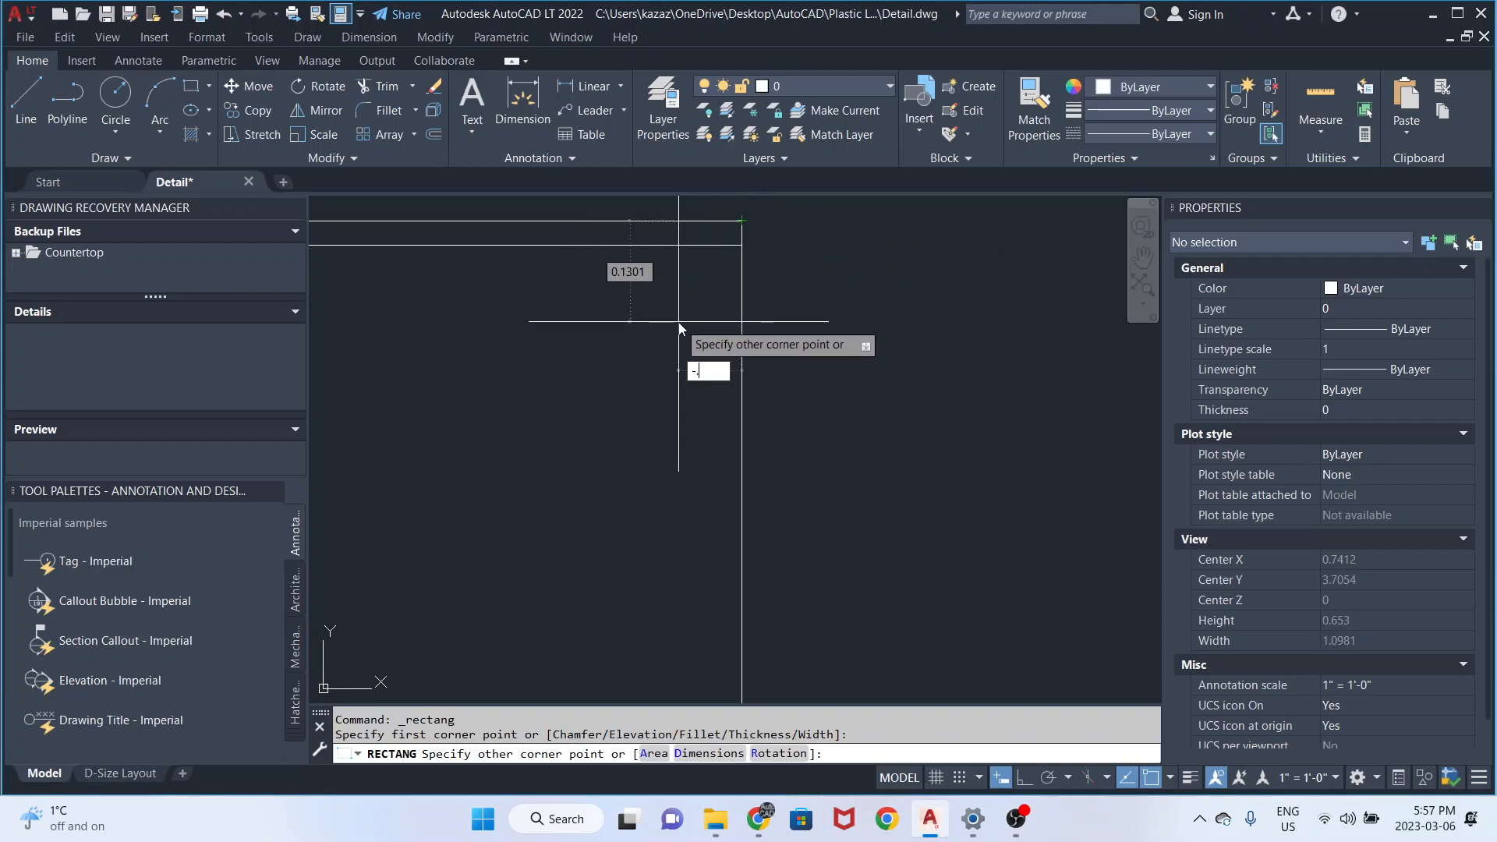
pyautogui.write('-.0313')
pyautogui.press('Tab')
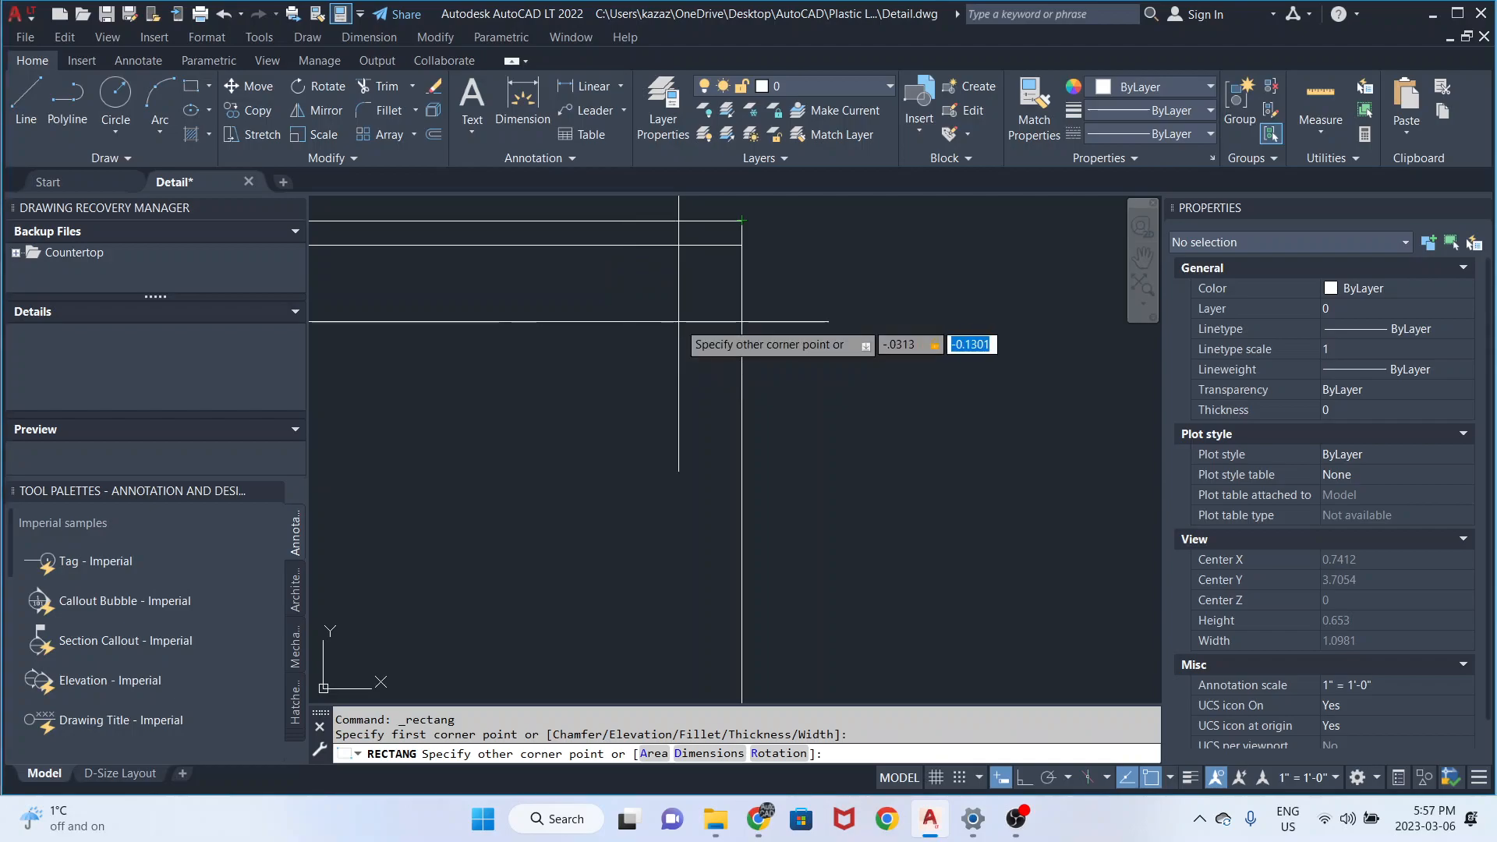
pyautogui.write('-4')
pyautogui.press('Return')
# - Stretch the top end of the backsplash's thin vertical strip down to the underside of its thin top strip
pyautogui.scroll(2, 718, 267)
pyautogui.click(728, 222)
pyautogui.click(729, 221)
pyautogui.click(728, 258)
pyautogui.scroll(-5, 723, 240)
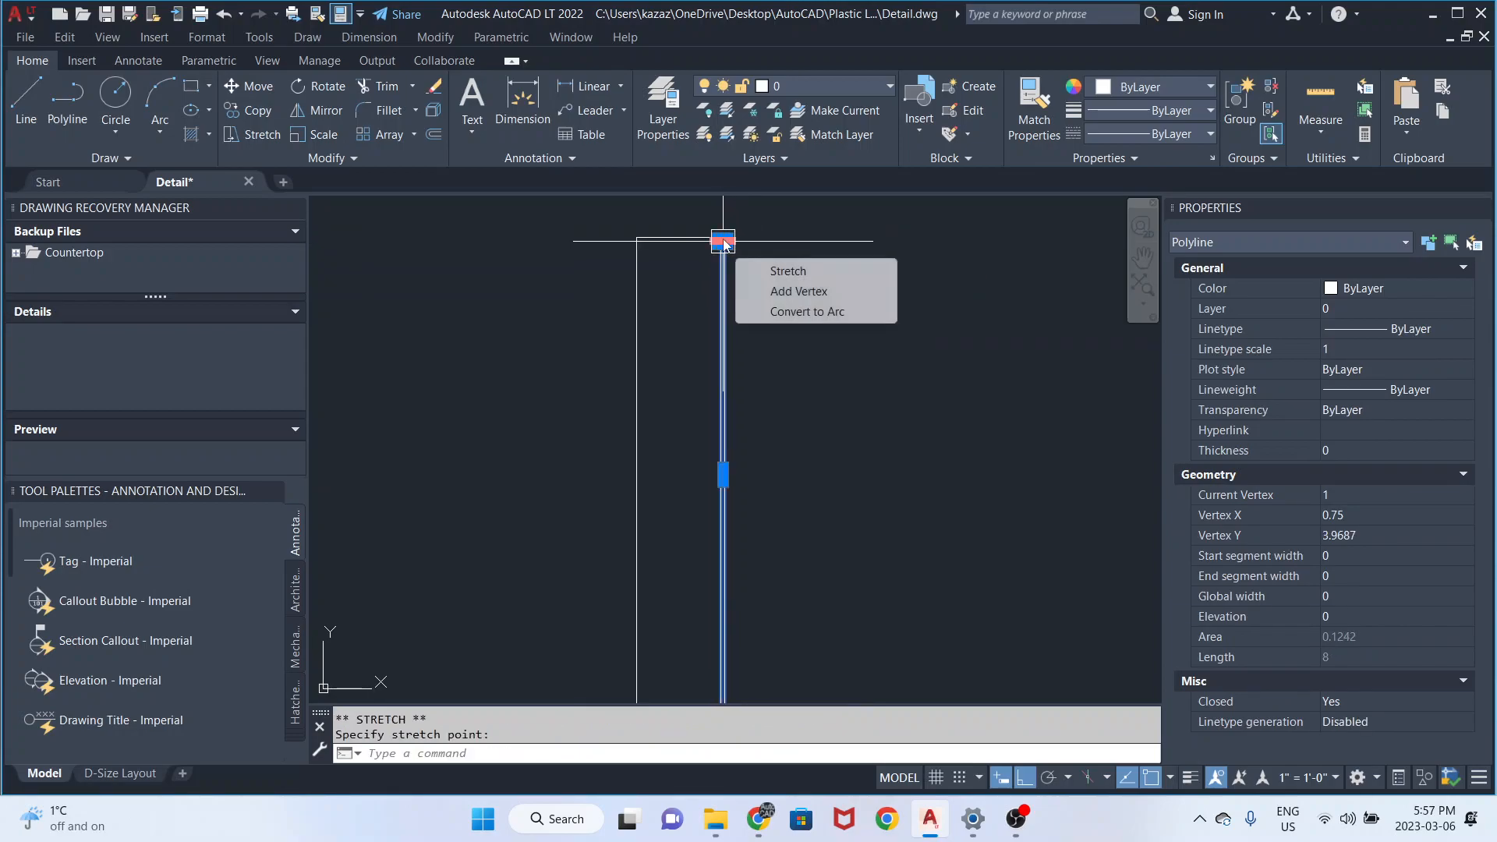
pyautogui.scroll(5, 706, 546)
pyautogui.scroll(-7, 711, 534)
# - Stretch the right end of the thin strip under the right build-up to the inner edge of the countertop's thin vertical strip
pyautogui.moveTo(894, 544); pyautogui.dragTo(626, 544, button='middle')
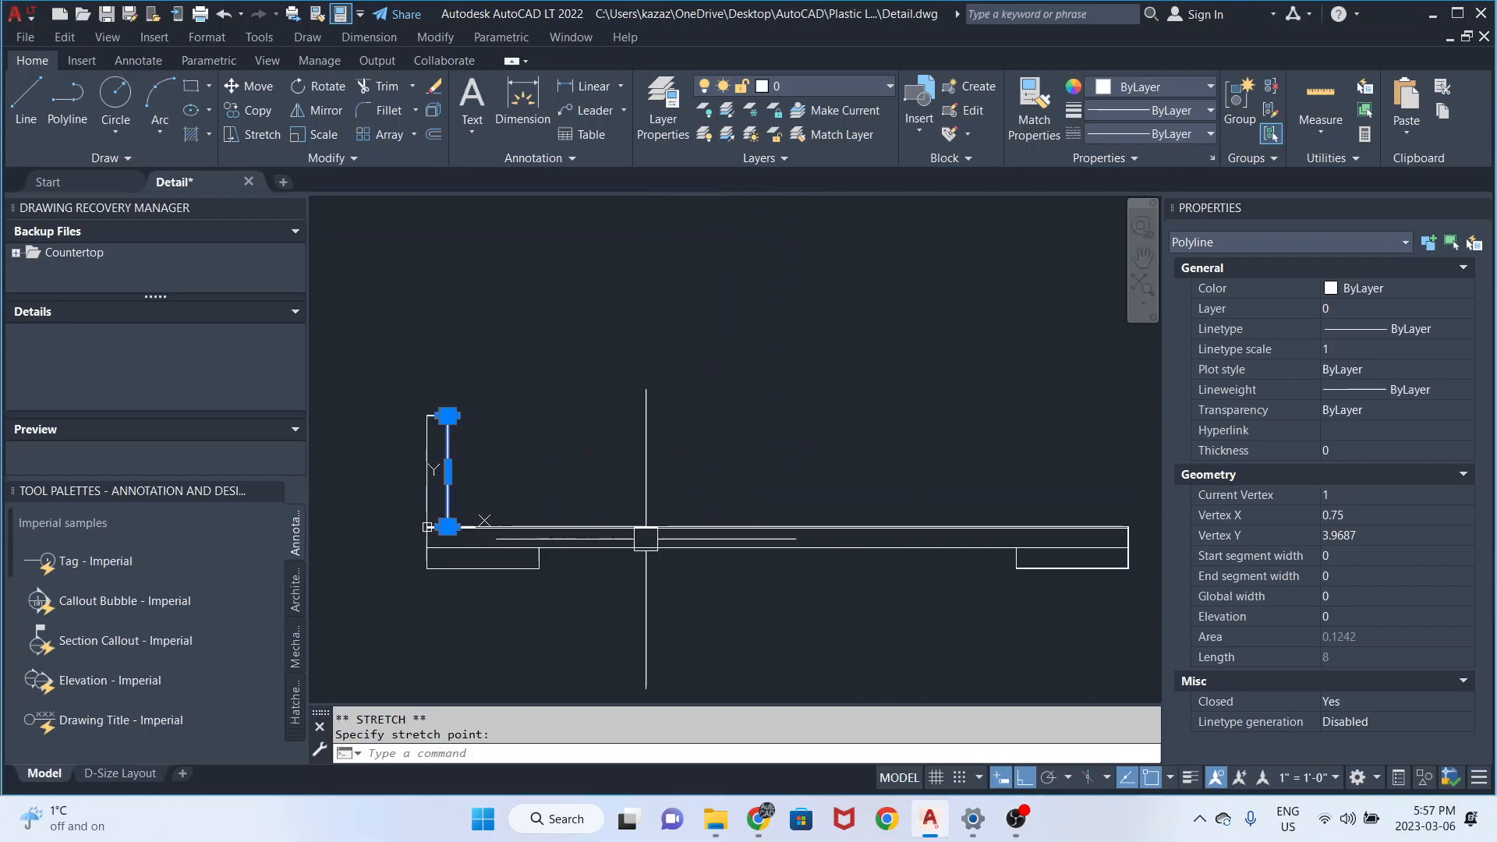
pyautogui.scroll(8, 1110, 539)
pyautogui.moveTo(1142, 534); pyautogui.dragTo(912, 524, button='middle')
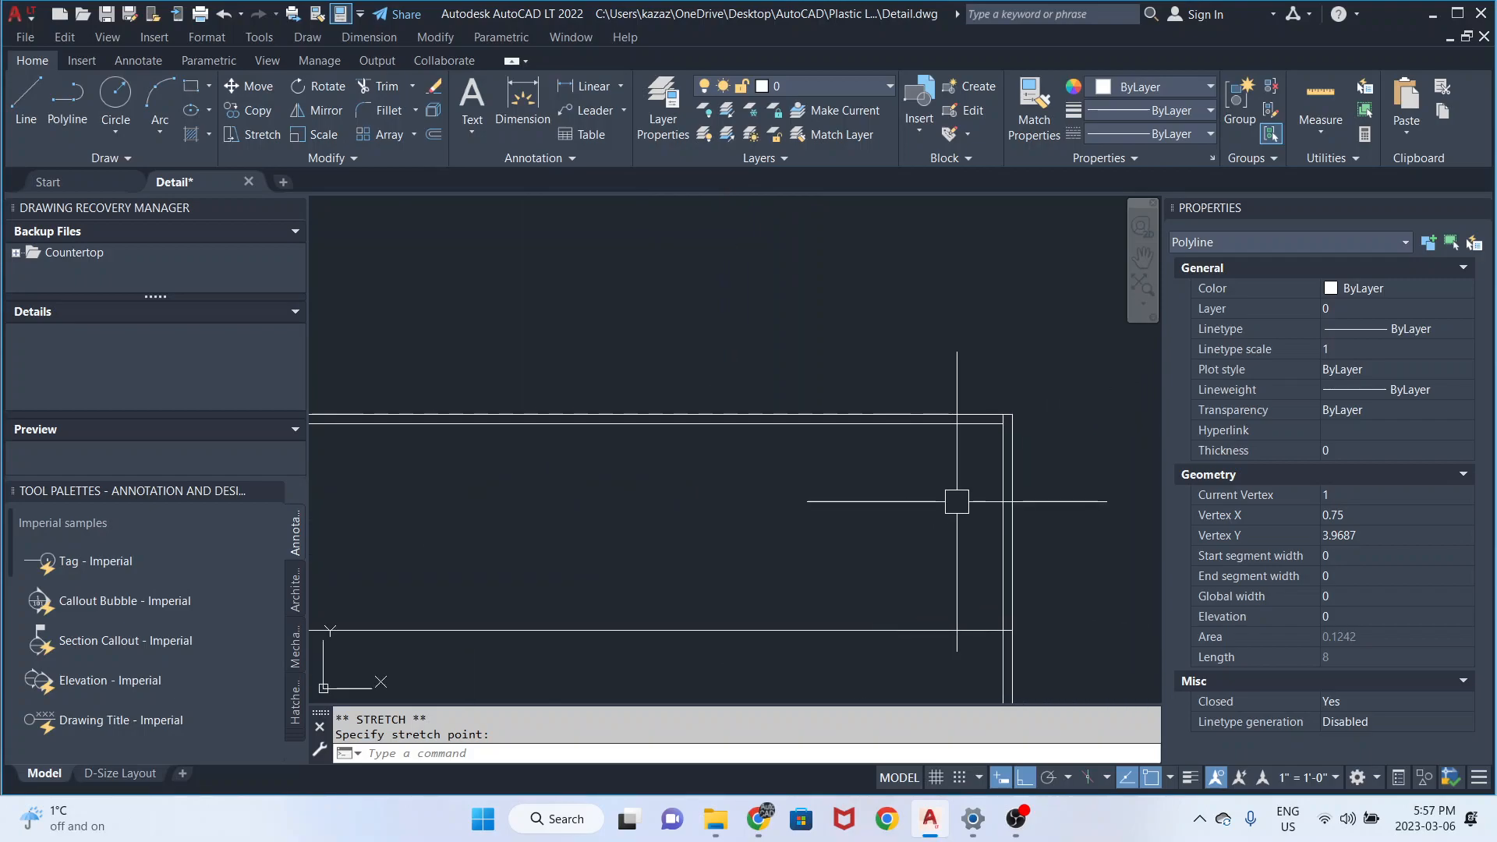
pyautogui.scroll(-6, 996, 439)
pyautogui.scroll(6, 1012, 542)
pyautogui.scroll(4, 943, 530)
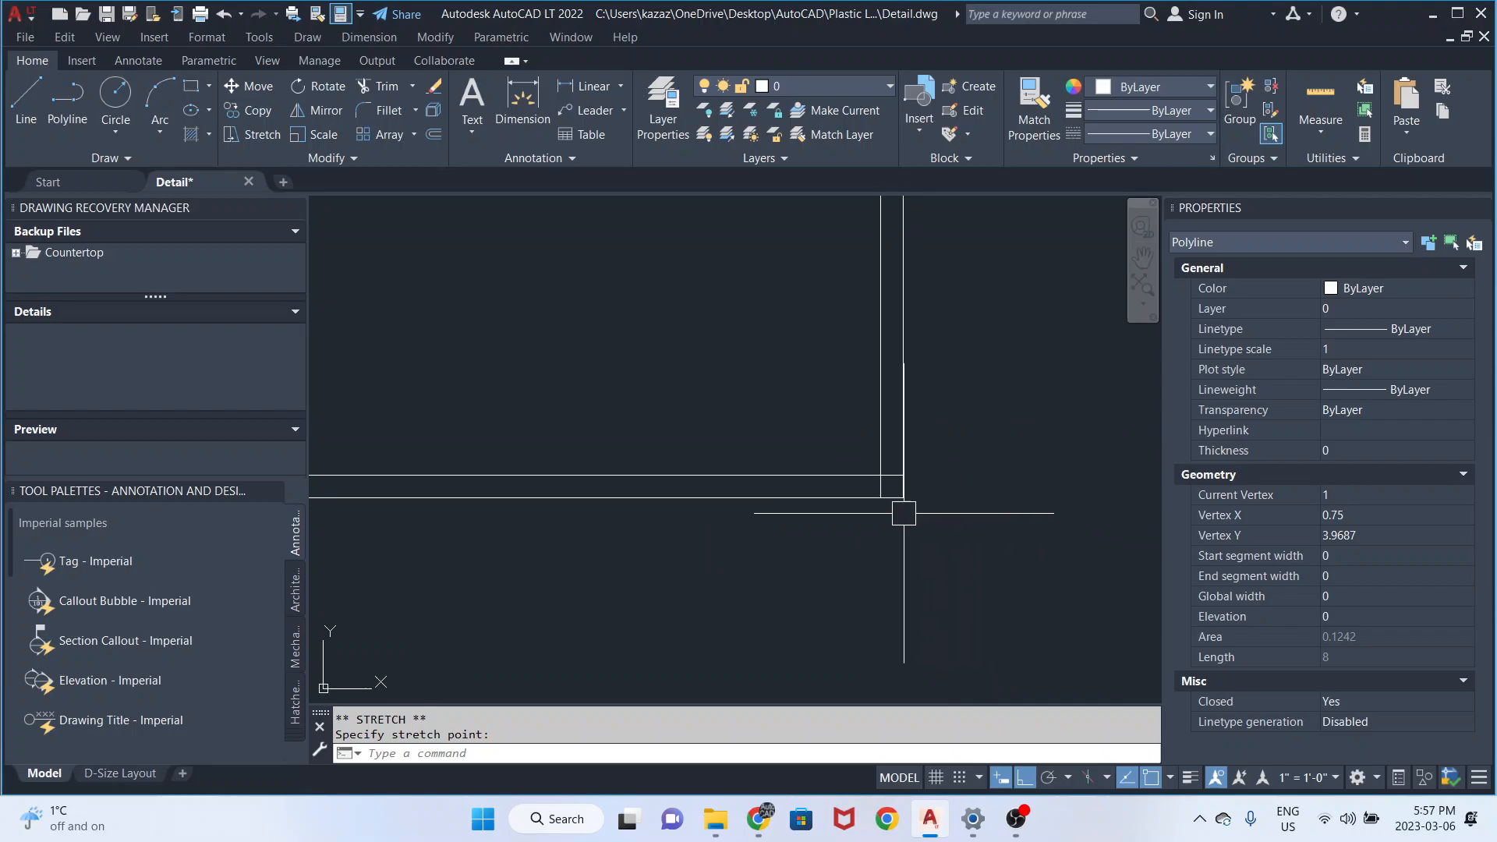
pyautogui.click(850, 472)
pyautogui.scroll(4, 873, 476)
pyautogui.click(917, 479)
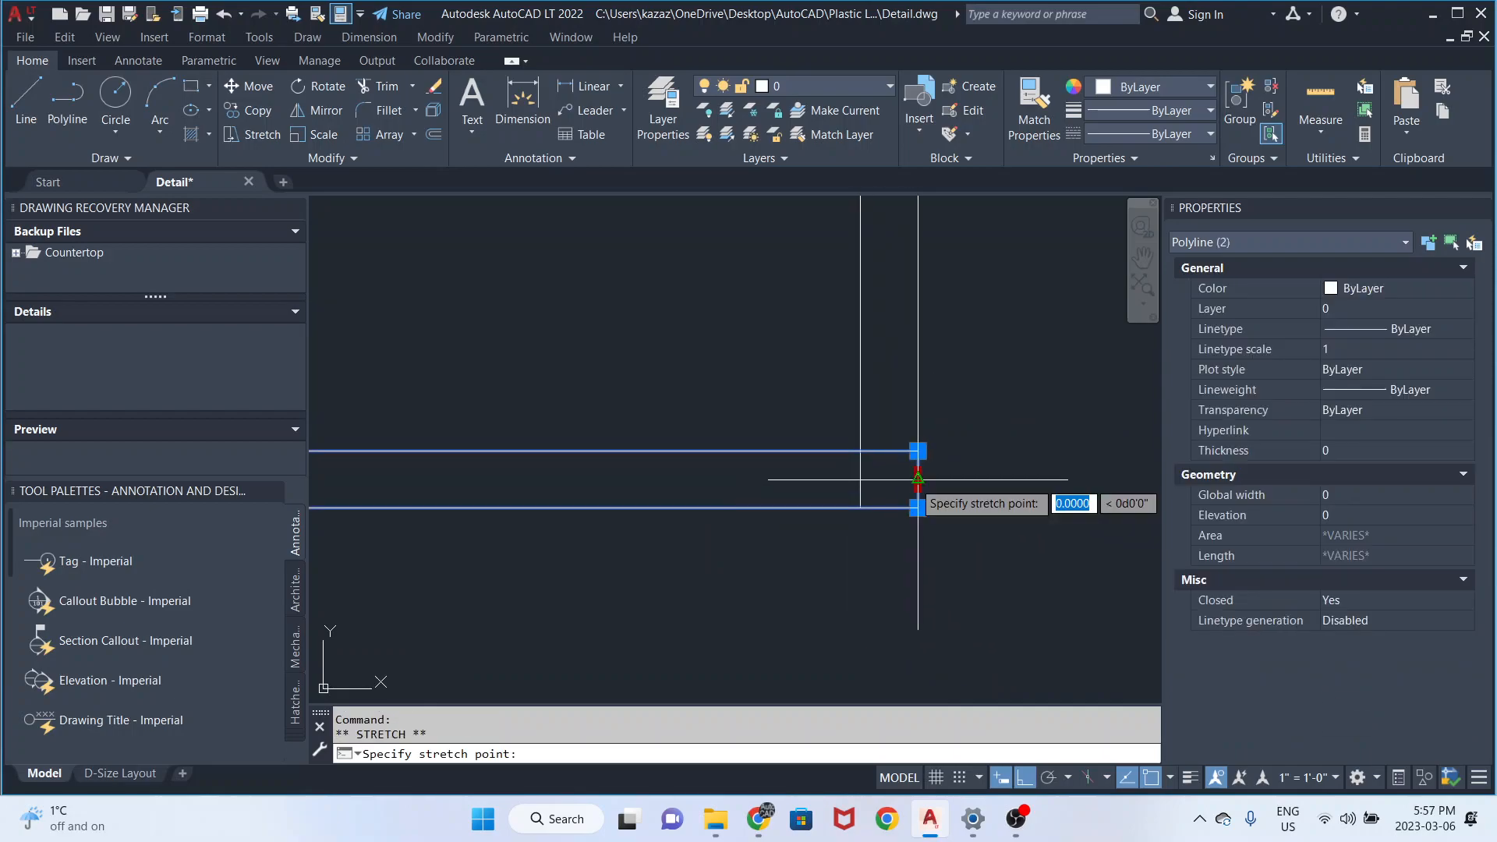
pyautogui.click(859, 479)
pyautogui.scroll(-5, 840, 509)
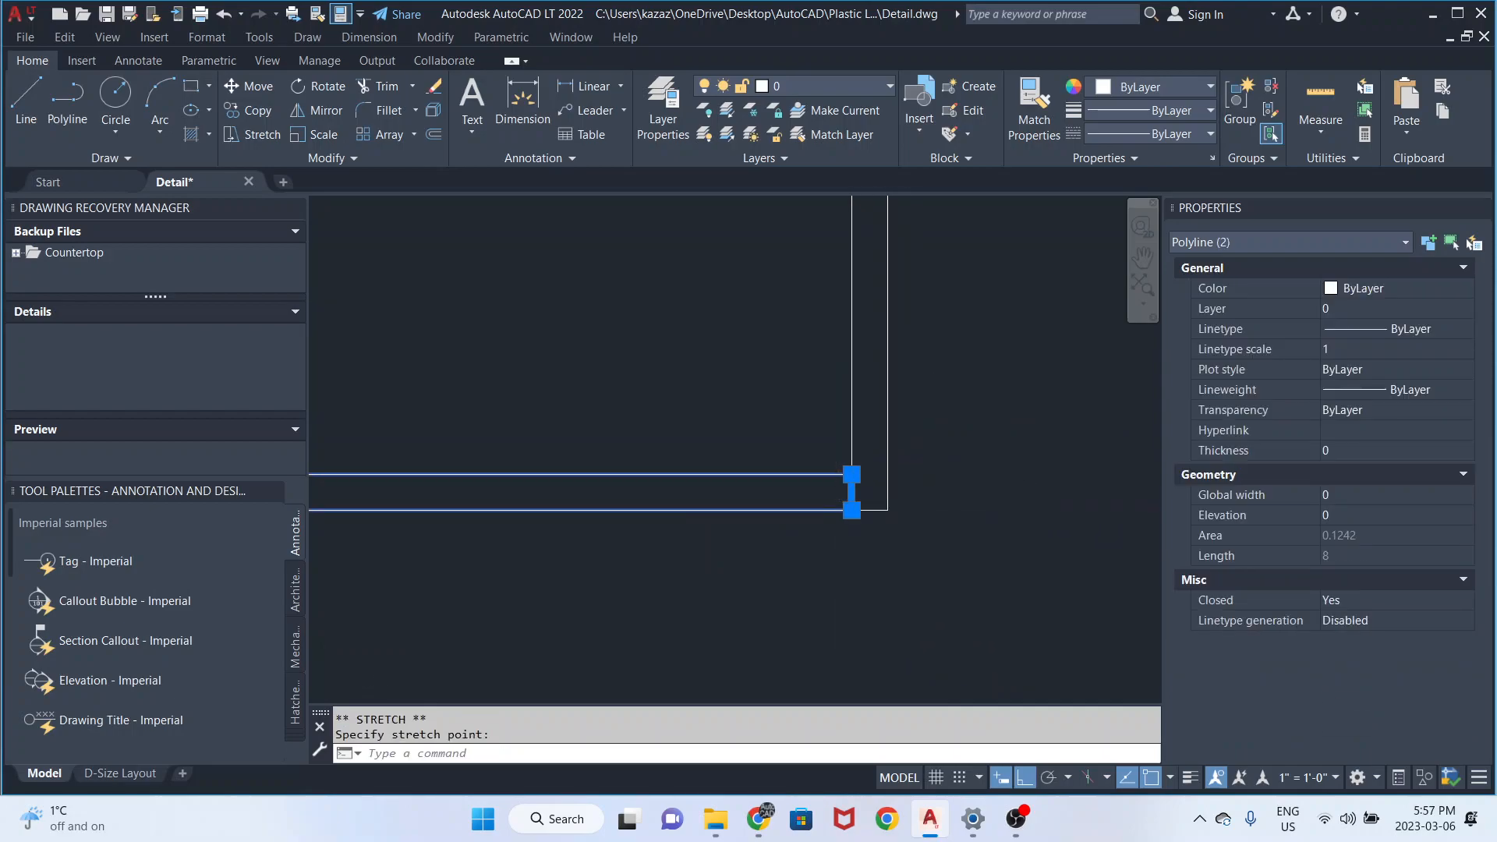
# - Stretch the right edges of the long rectangle and the right build-up strip to the inner edge of the thin vertical strip
pyautogui.moveTo(807, 418); pyautogui.dragTo(827, 511, button='middle')
pyautogui.press('Escape')
pyautogui.click(816, 436)
pyautogui.click(799, 385)
pyautogui.scroll(3, 865, 296)
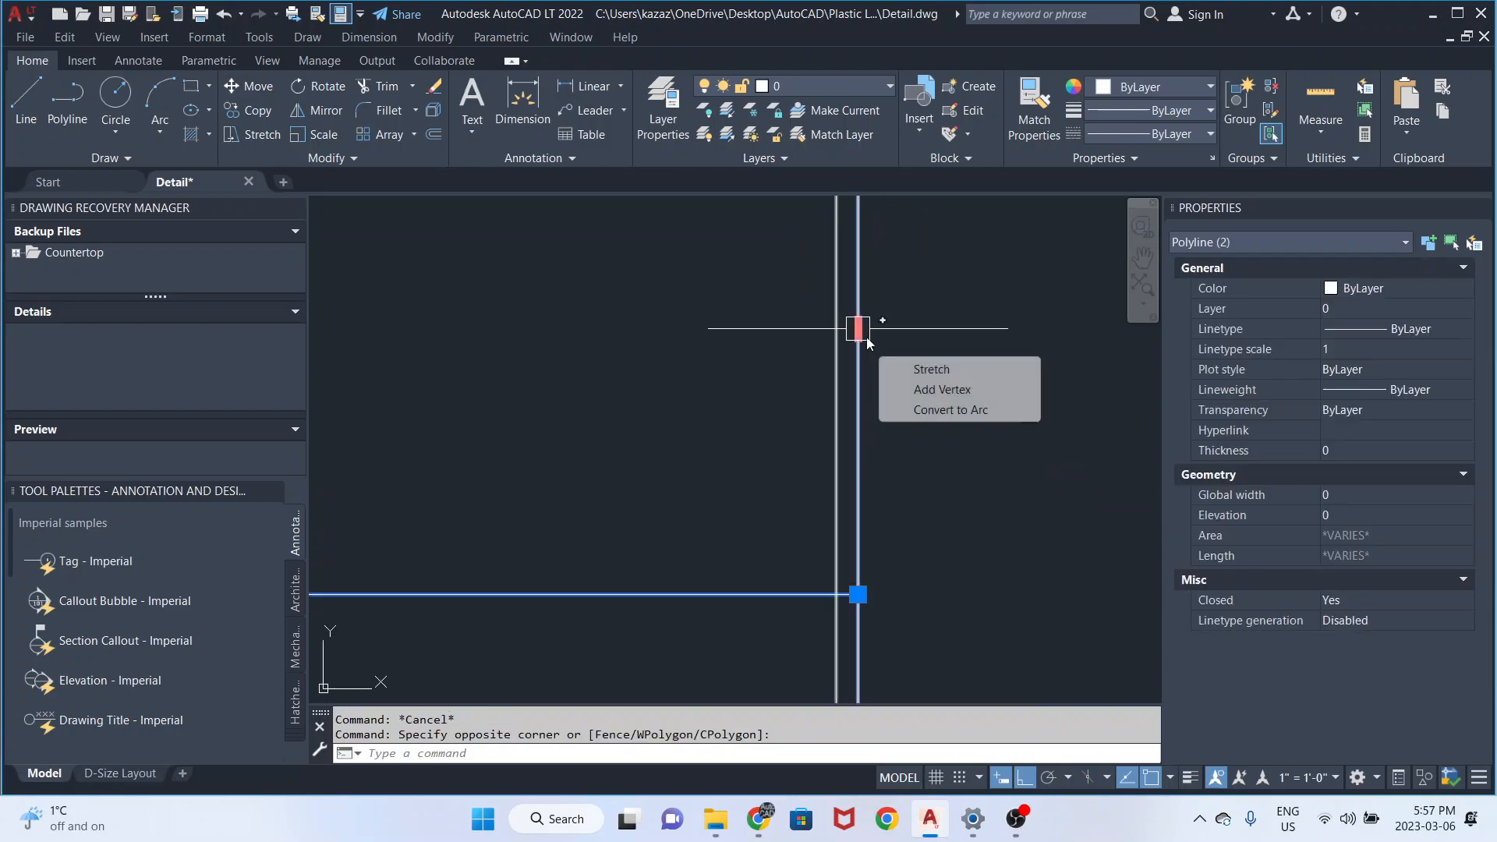
pyautogui.click(857, 326)
pyautogui.click(836, 326)
pyautogui.scroll(-3, 836, 368)
pyautogui.scroll(4, 842, 464)
pyautogui.click(836, 436)
pyautogui.click(800, 436)
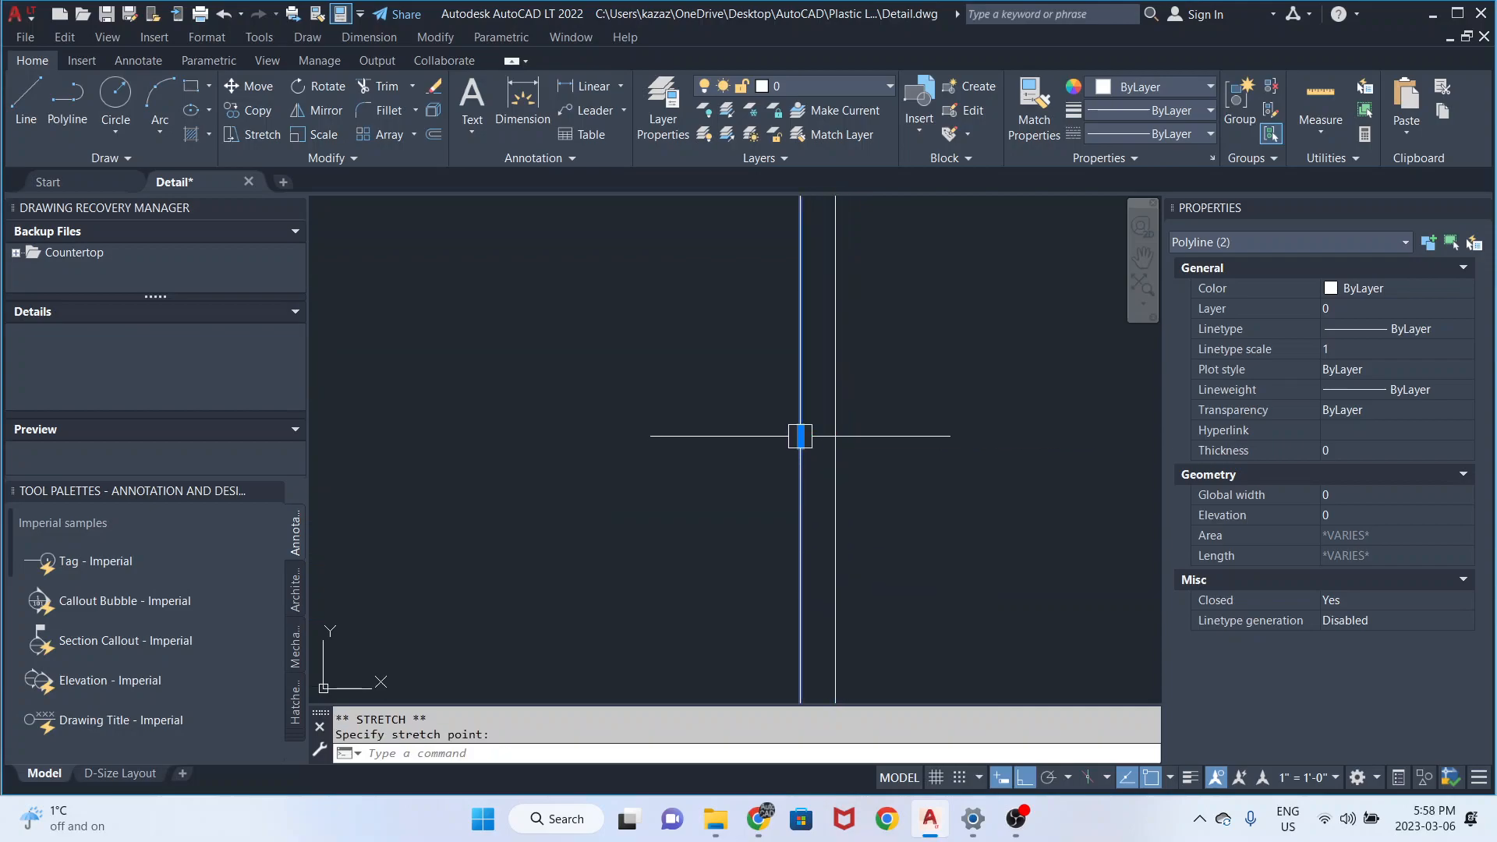
# - Stretch the right build-up strip's bottom edge up to the upper edge of the thin strip beneath it
pyautogui.scroll(-5, 795, 410)
pyautogui.scroll(5, 448, 466)
pyautogui.click(449, 462)
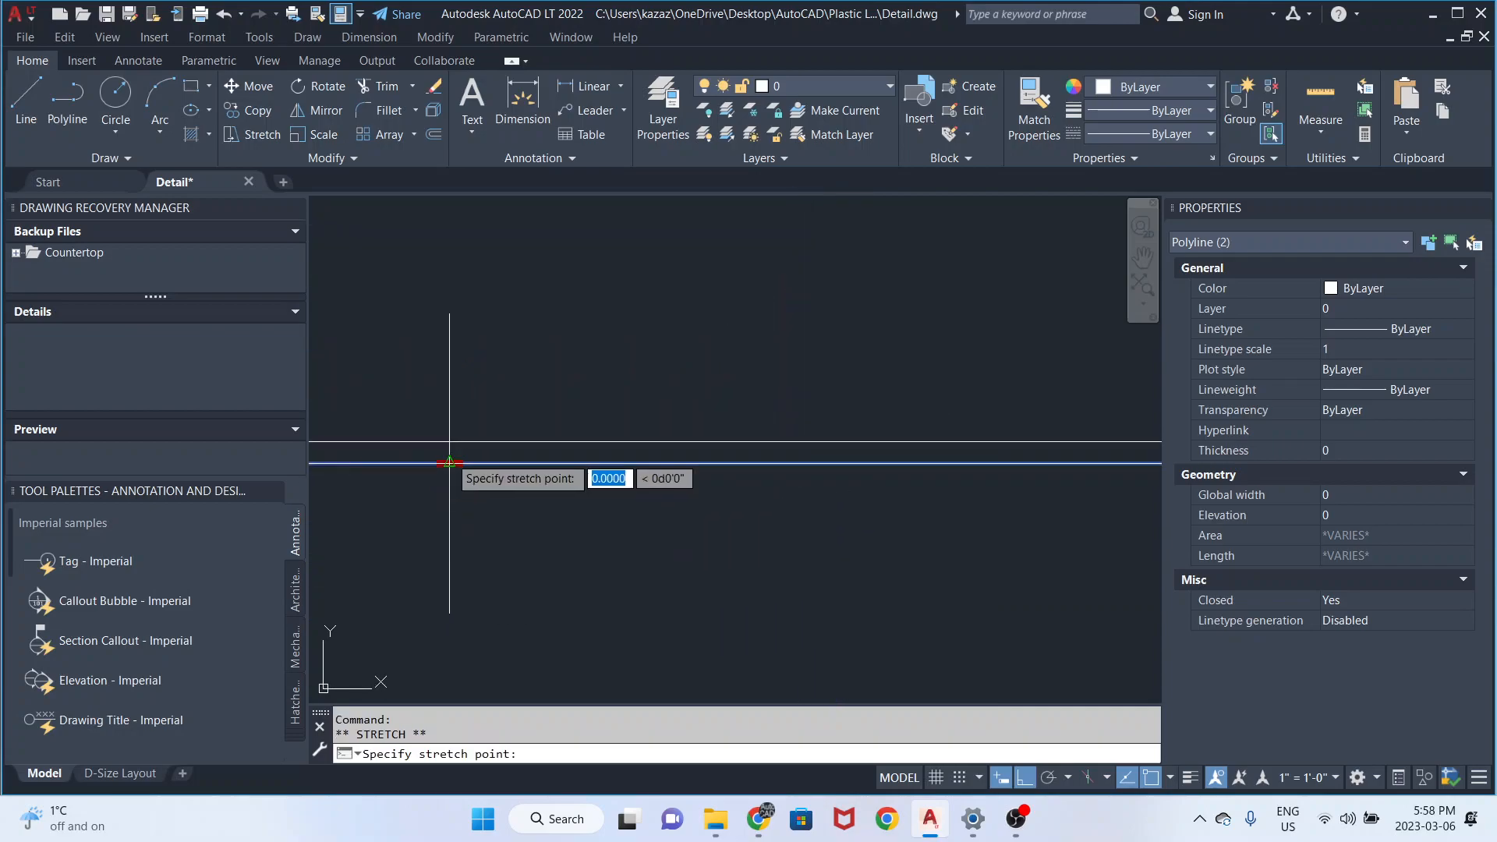
pyautogui.click(449, 442)
# - Stretch the long rectangle's top edge down to the underside of the thin top strip and clear the selection
pyautogui.scroll(-4, 500, 474)
pyautogui.moveTo(455, 457); pyautogui.dragTo(791, 504, button='middle')
pyautogui.scroll(-5, 751, 491)
pyautogui.scroll(4, 444, 465)
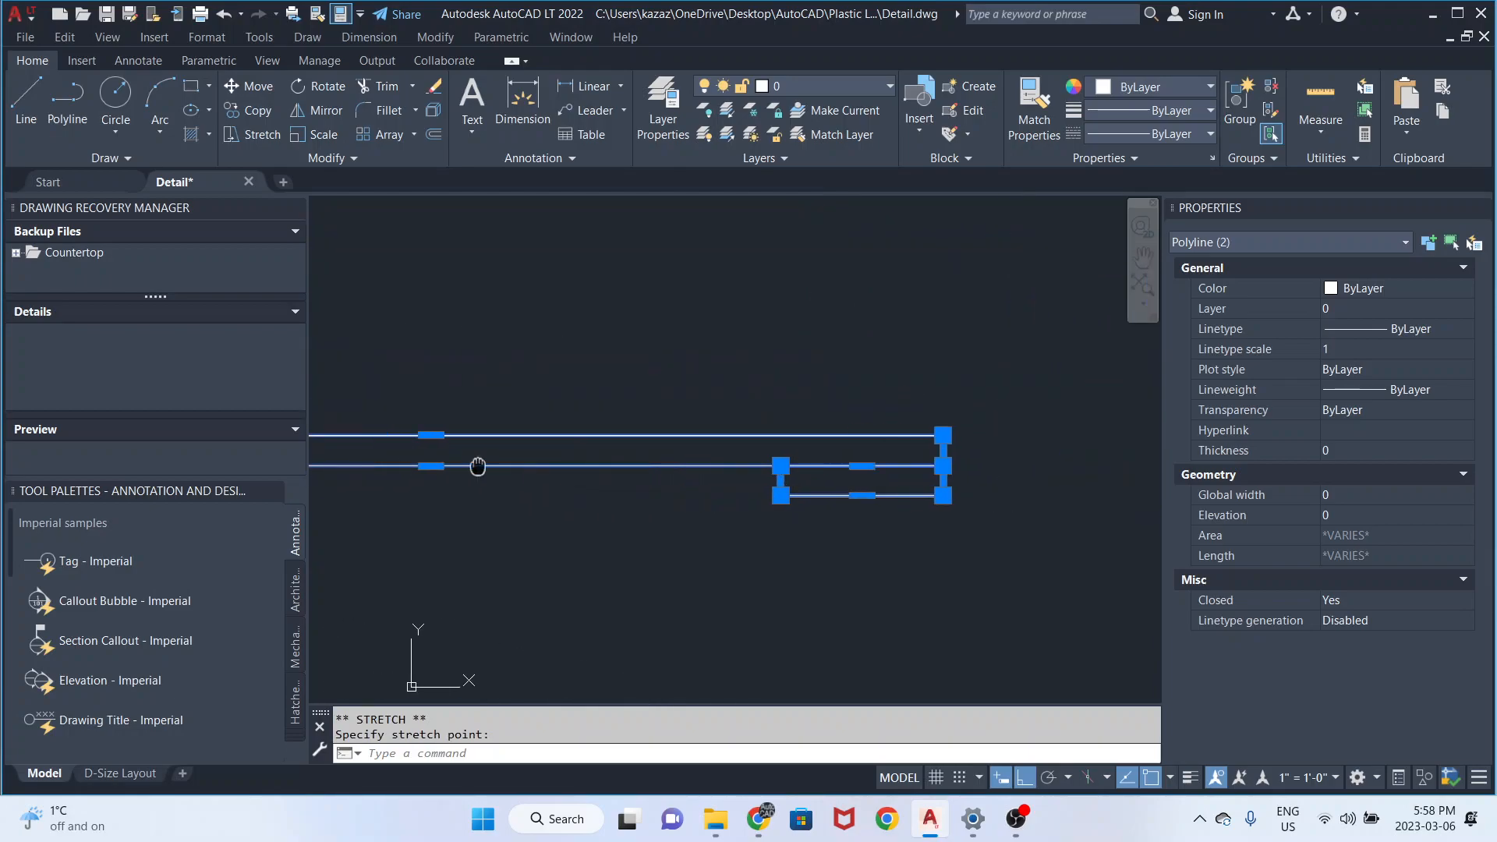
pyautogui.scroll(7, 554, 434)
pyautogui.click(649, 344)
pyautogui.click(649, 363)
pyautogui.scroll(-4, 648, 363)
pyautogui.scroll(3, 542, 394)
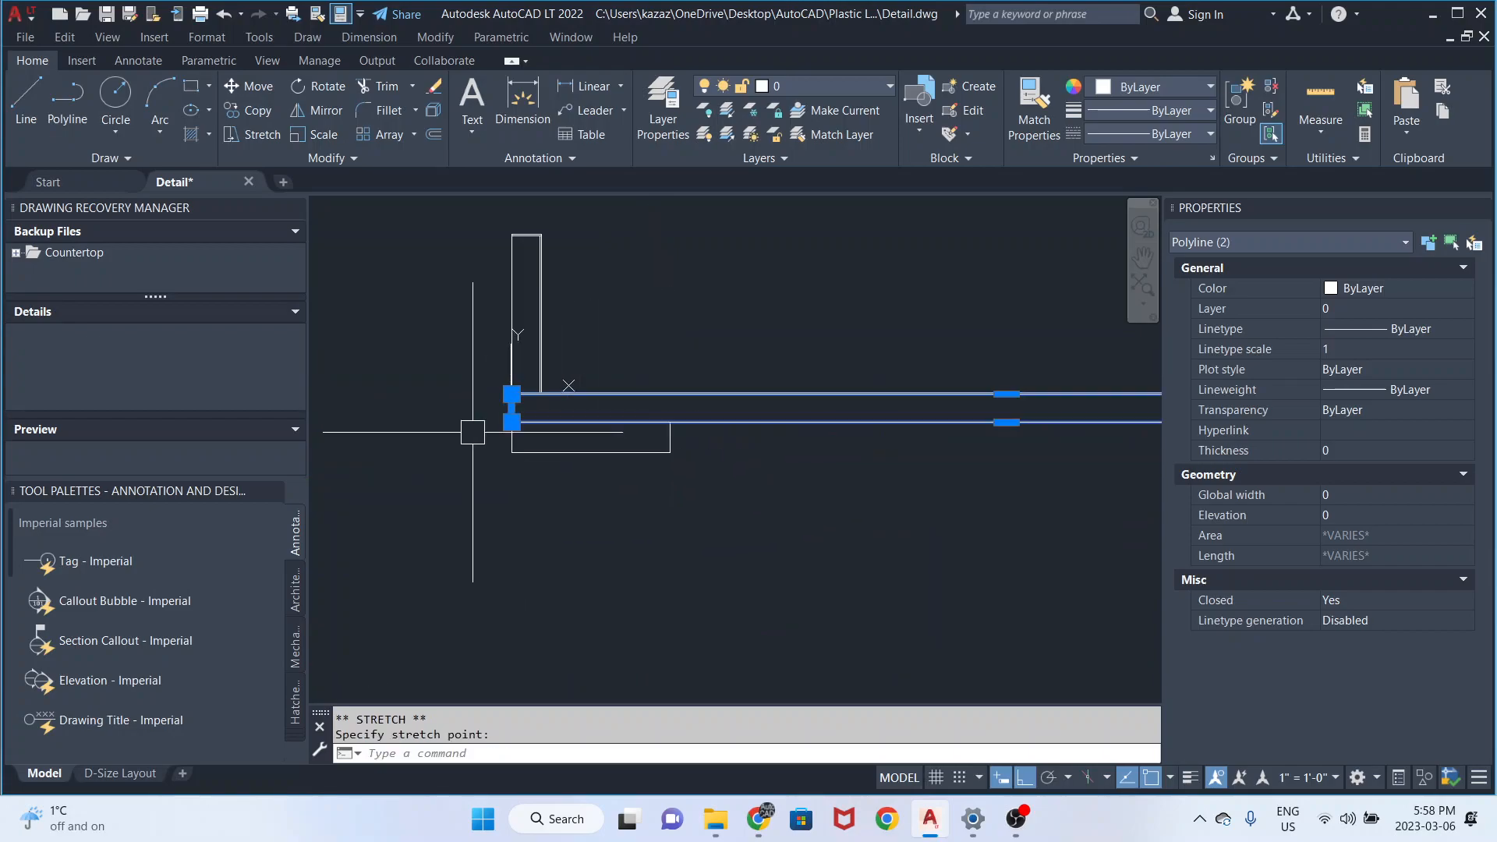
pyautogui.scroll(-3, 566, 398)
pyautogui.scroll(-3, 670, 421)
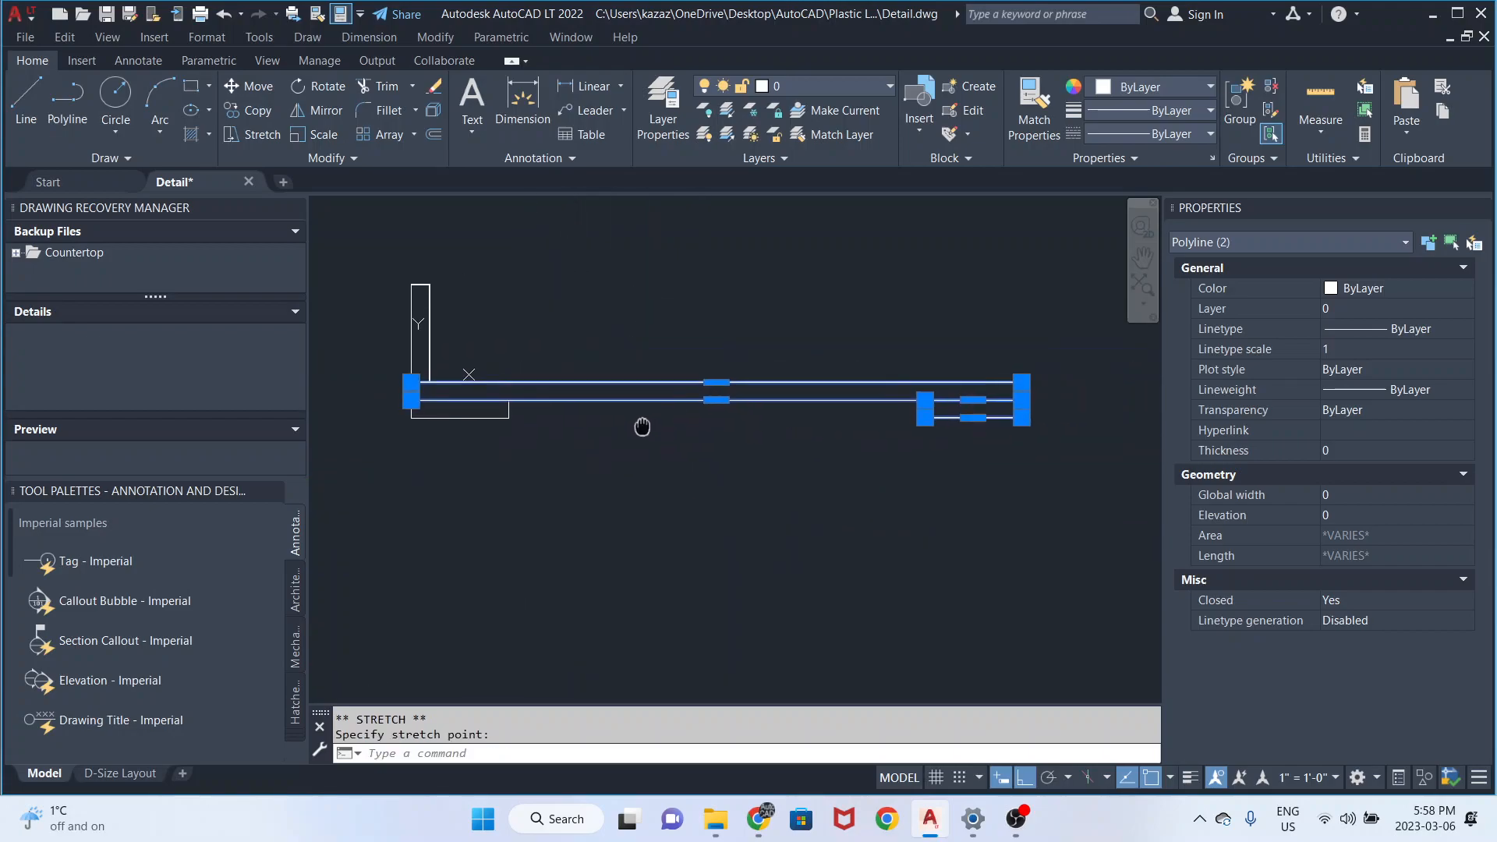
pyautogui.scroll(4, 455, 427)
pyautogui.scroll(-4, 470, 421)
pyautogui.scroll(4, 858, 409)
pyautogui.moveTo(933, 403); pyautogui.dragTo(703, 419, button='middle')
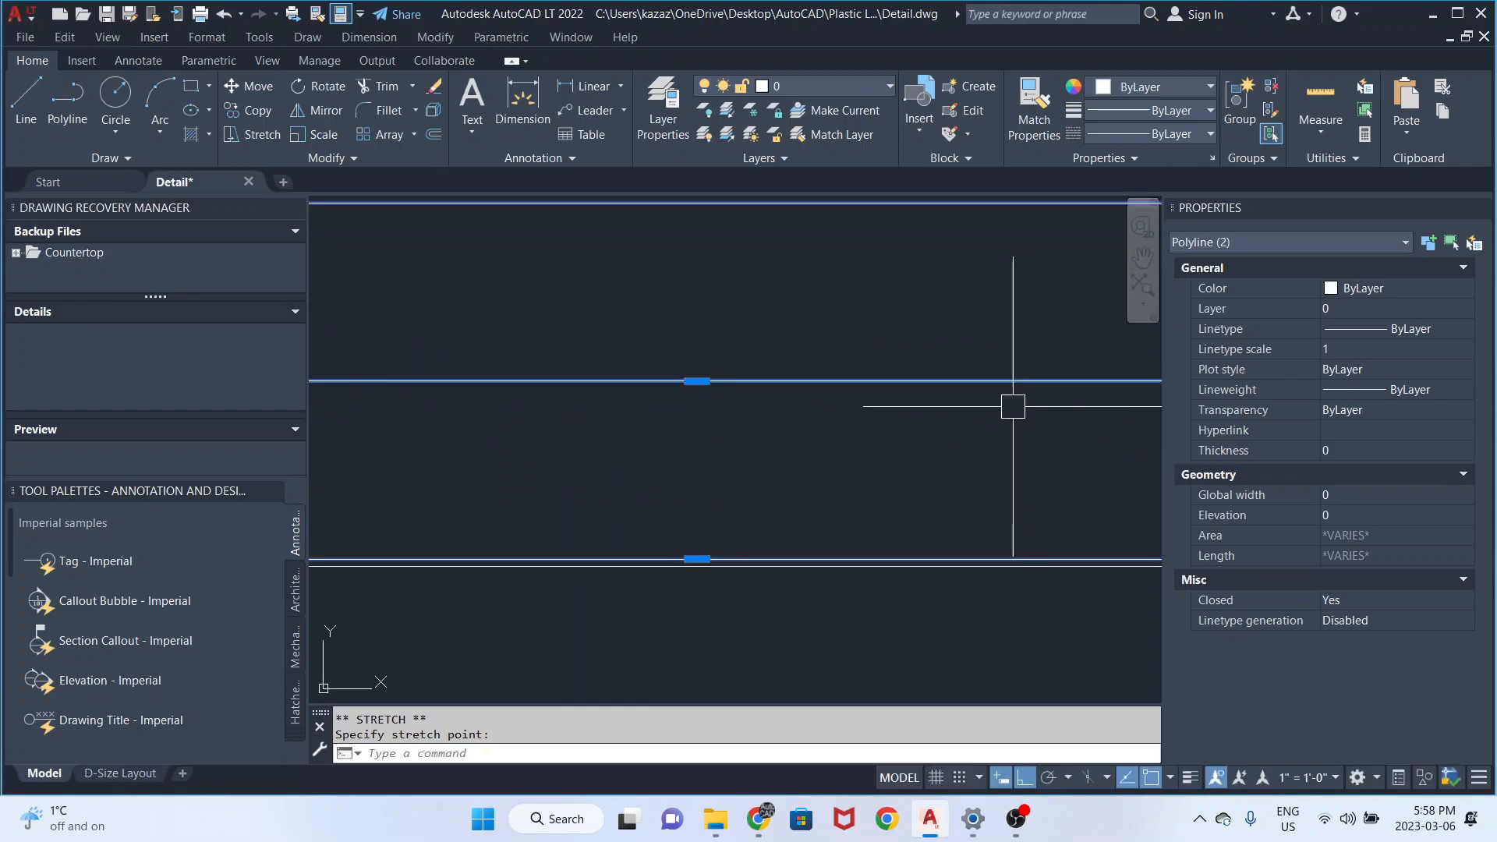
pyautogui.press('Escape')
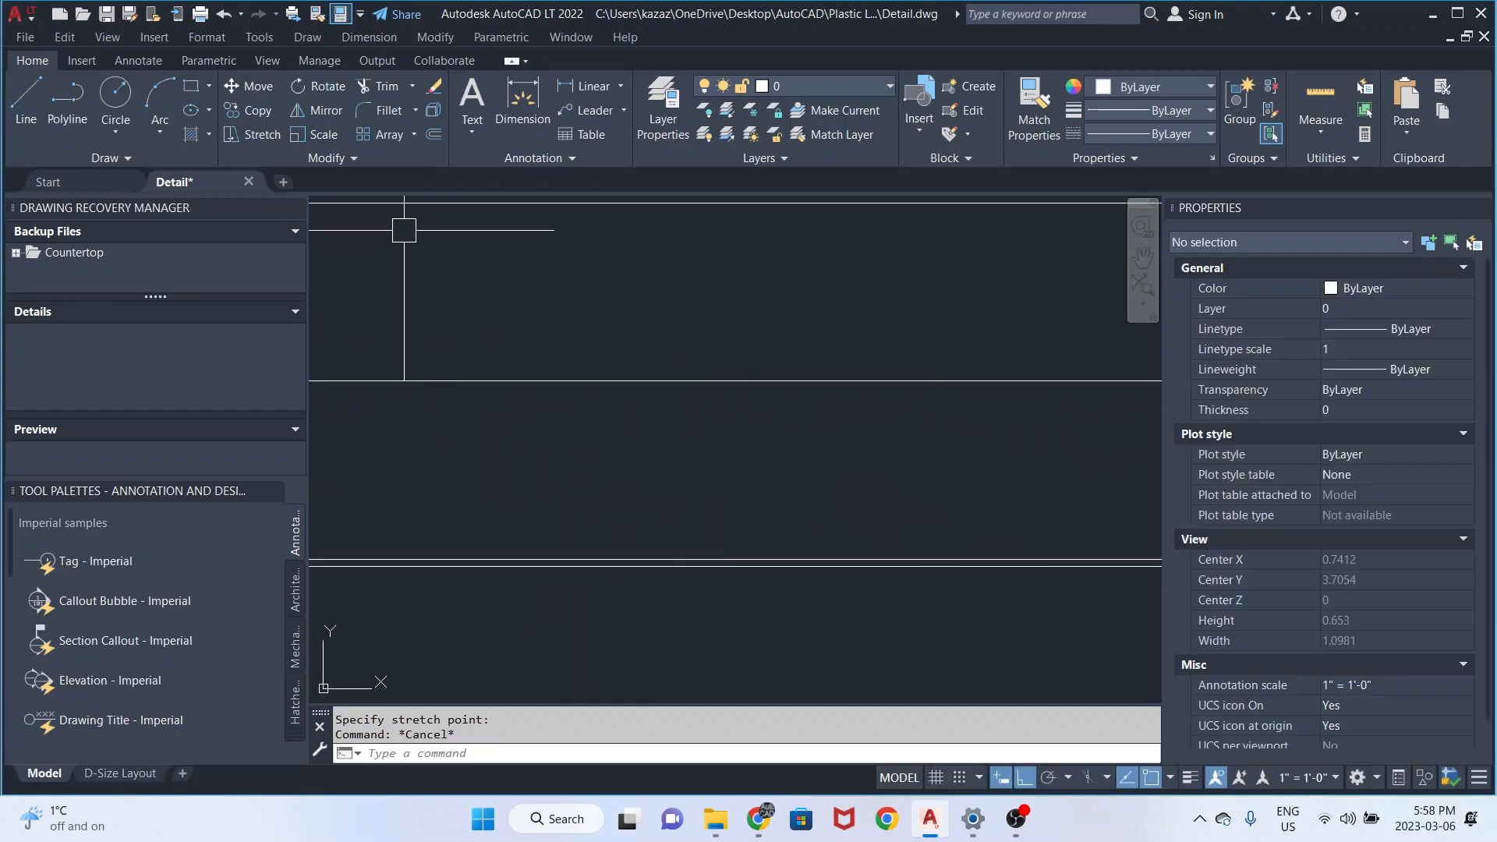
# - Draw a thin horizontal rectangle from the long rectangle's lower-left corner to a relative opposite corner of 25,-.0313
pyautogui.click(193, 93)
pyautogui.scroll(-8, 499, 312)
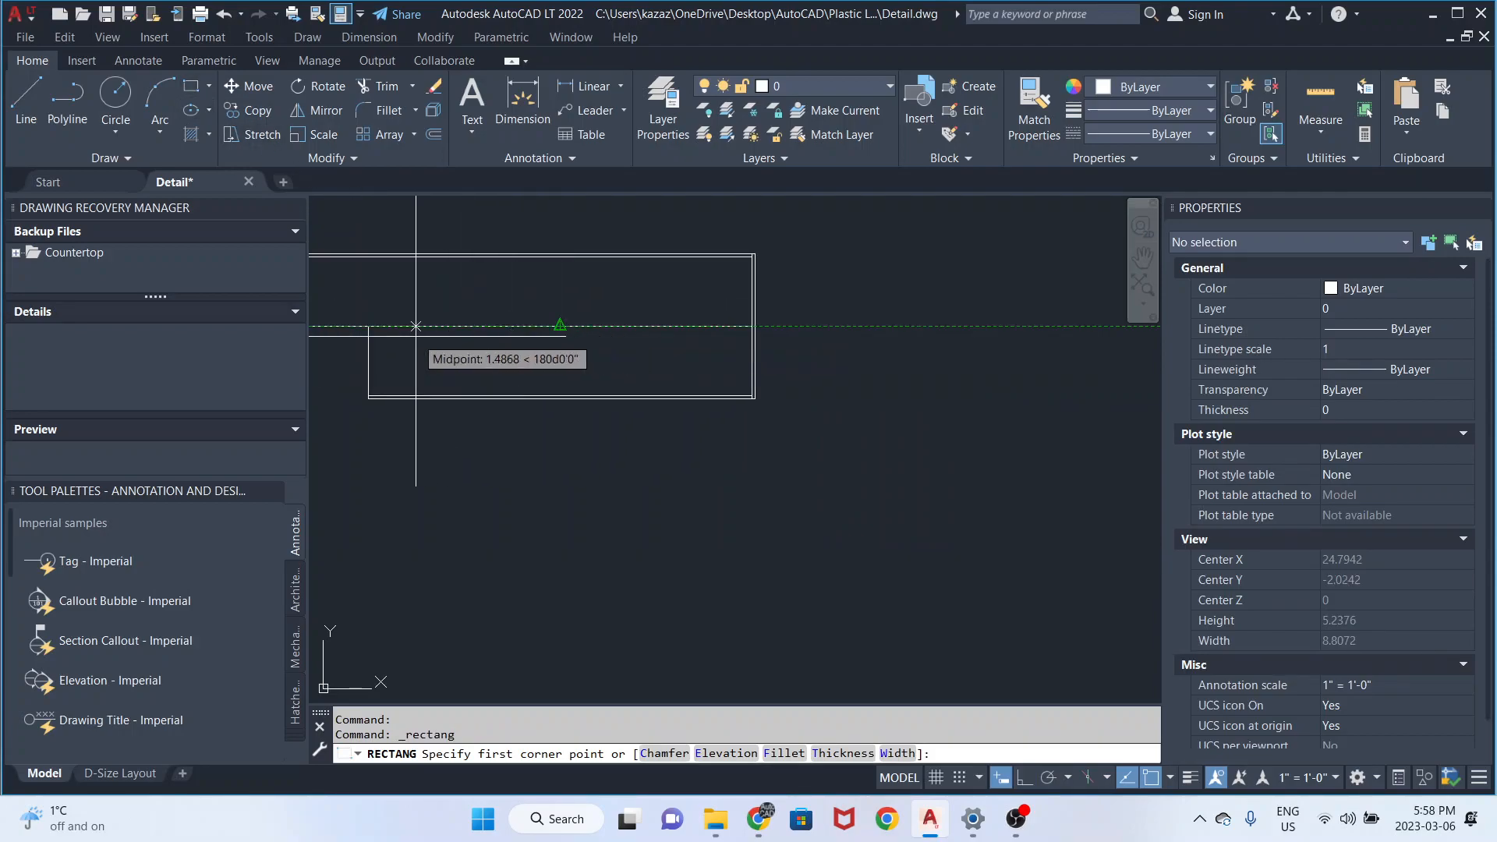
pyautogui.moveTo(418, 351)
pyautogui.mouseDown(button='middle')
pyautogui.moveTo(932, 381)
pyautogui.moveTo(716, 382)
pyautogui.mouseUp(button='middle')
pyautogui.scroll(-8, 922, 381)
pyautogui.scroll(6, 408, 378)
pyautogui.scroll(6, 441, 369)
pyautogui.moveTo(364, 366); pyautogui.dragTo(563, 387, button='middle')
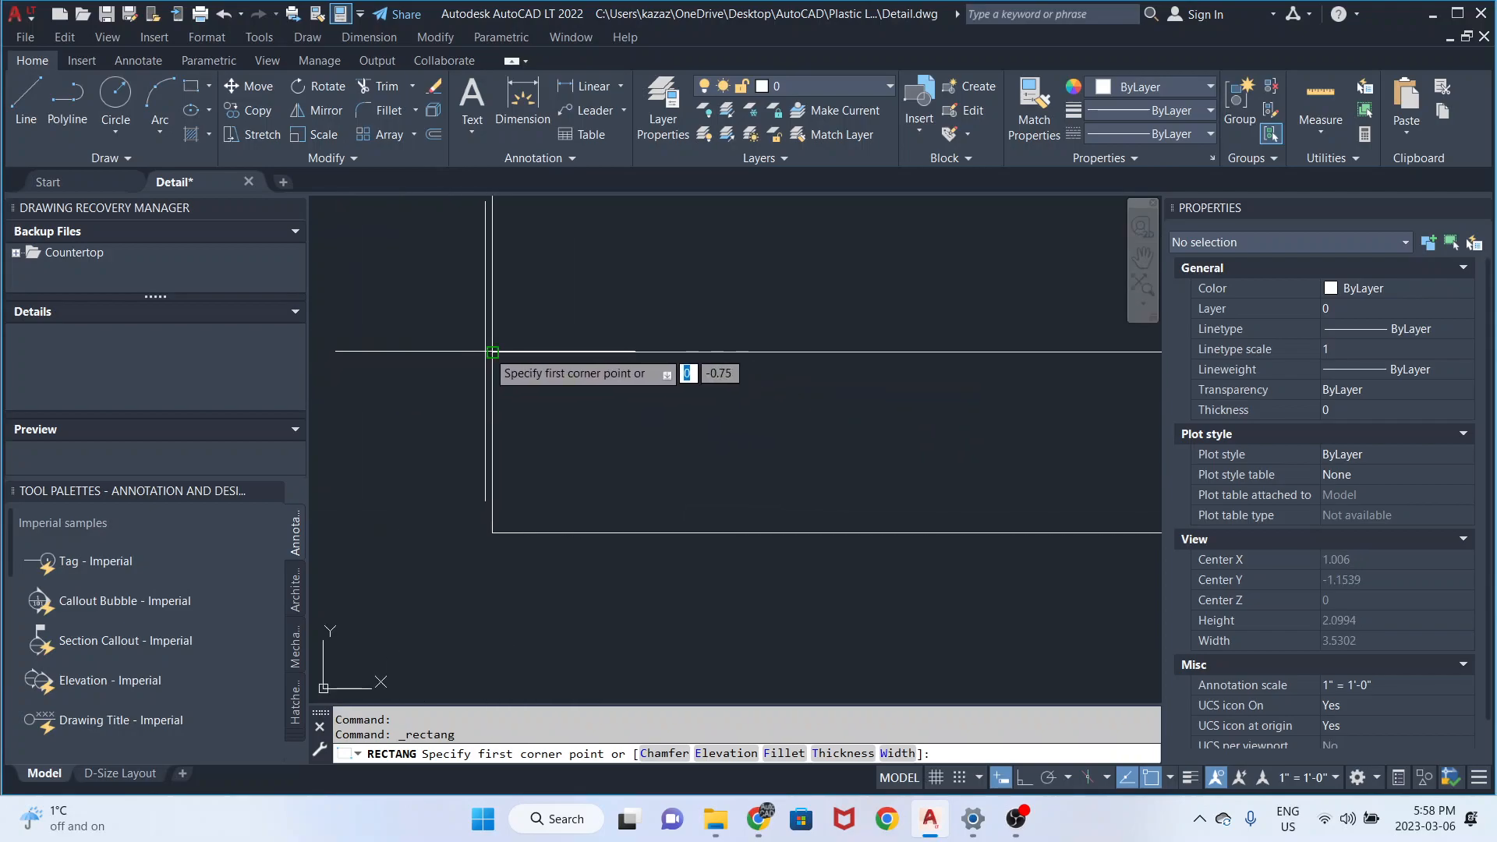
pyautogui.click(485, 351)
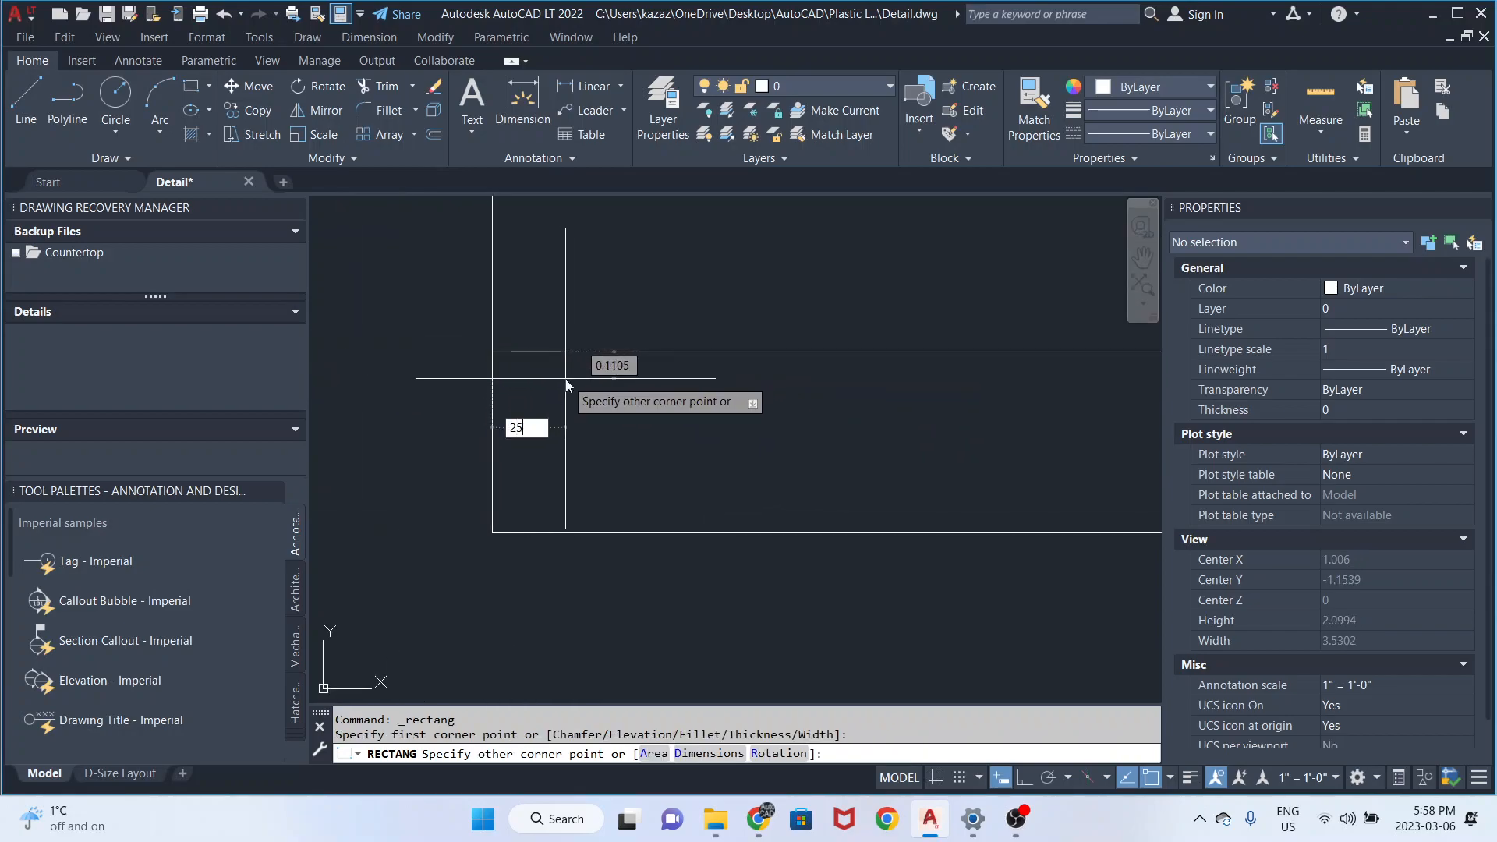
pyautogui.write('25')
pyautogui.press('Tab')
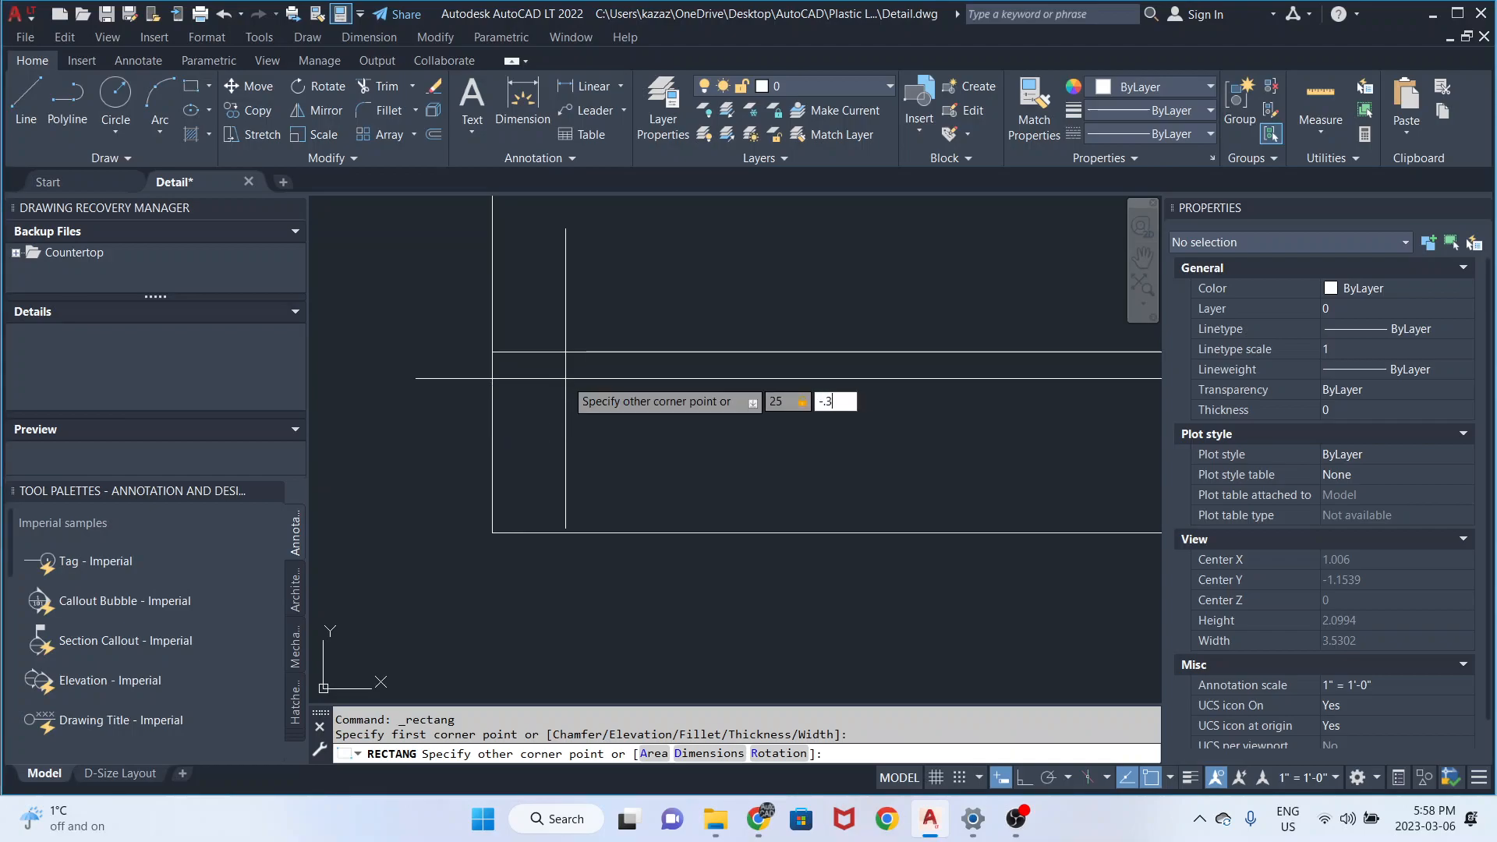
pyautogui.write('-.0313')
pyautogui.press('Return')
pyautogui.scroll(-4, 565, 384)
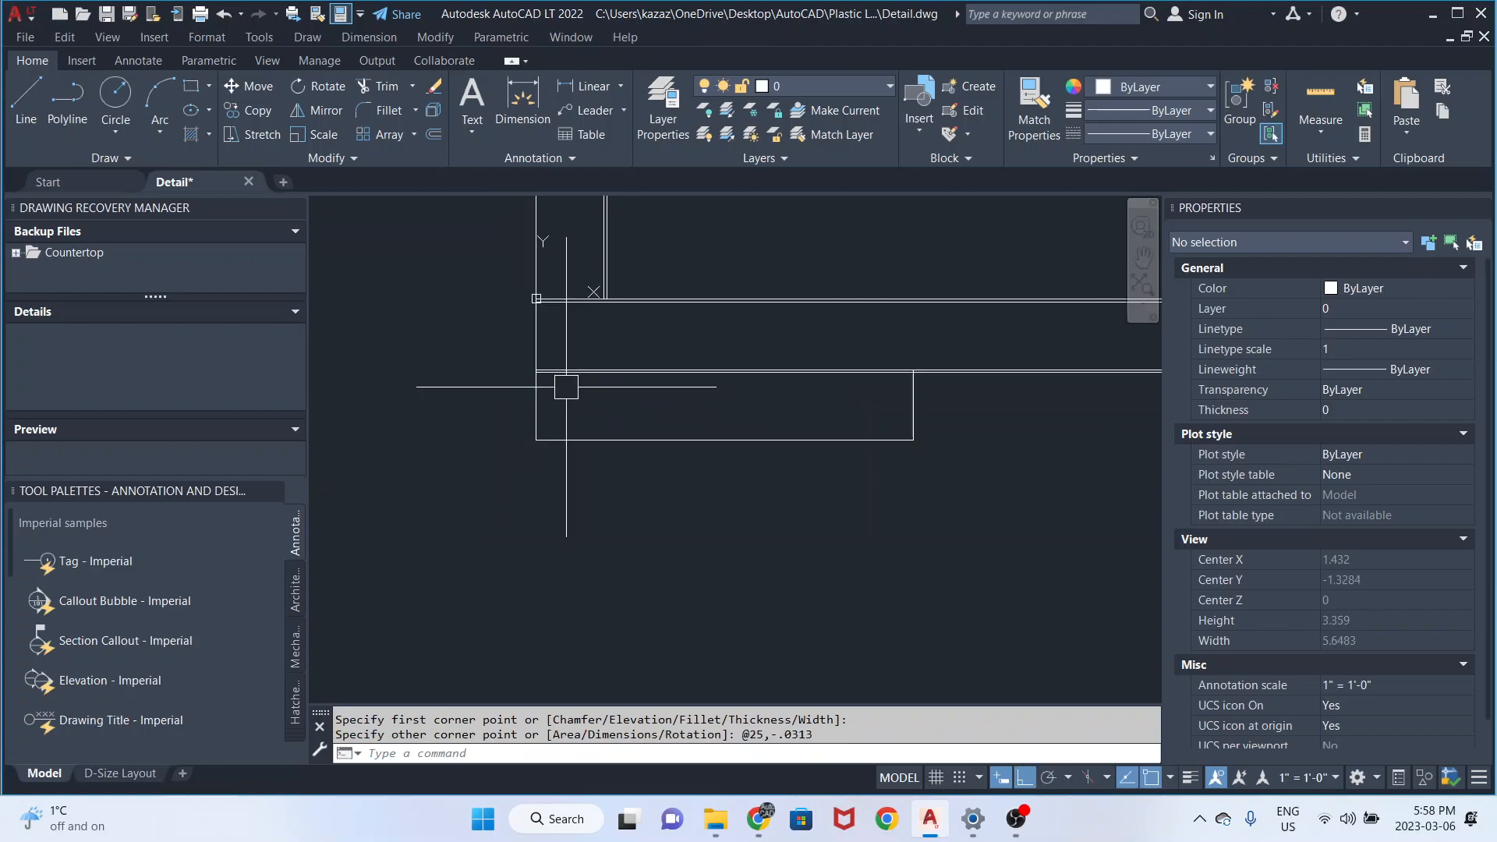
# - Stretch the left build-up strip's top edge down by .0313 to make room for the thin strip beneath the countertop
pyautogui.scroll(6, 703, 395)
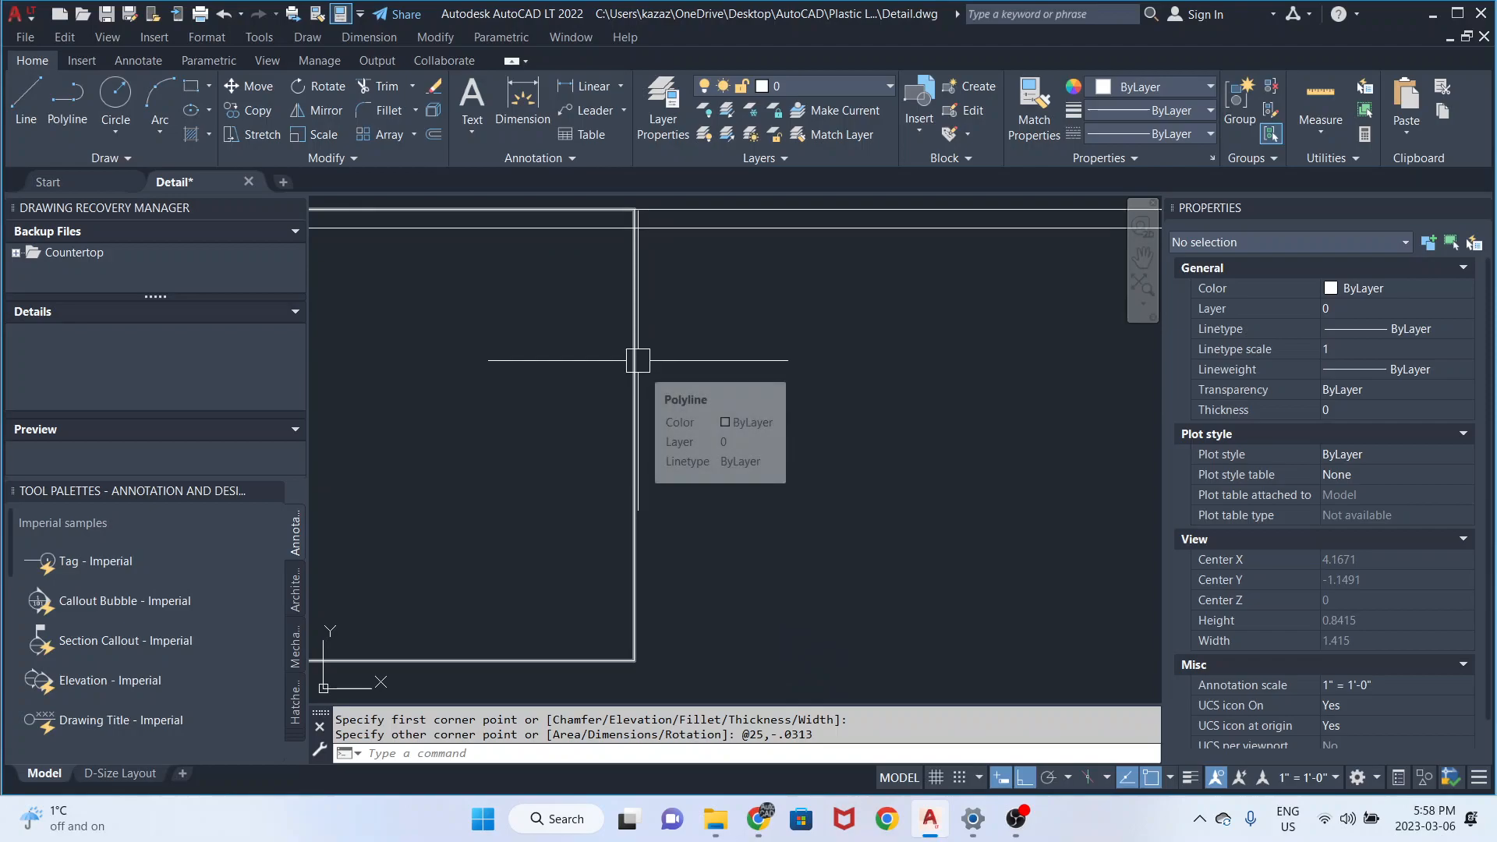
pyautogui.click(638, 360)
pyautogui.scroll(-2, 639, 360)
pyautogui.scroll(-5, 639, 360)
pyautogui.scroll(5, 448, 351)
pyautogui.click(484, 283)
pyautogui.write('.0313')
pyautogui.press('Return')
# - Stretch the right build-up strip's top edge down to the lower edge of the thin horizontal strip and clear the selection
pyautogui.scroll(-6, 467, 352)
pyautogui.scroll(-3, 515, 369)
pyautogui.scroll(6, 849, 373)
pyautogui.moveTo(952, 349); pyautogui.dragTo(768, 364, button='middle')
pyautogui.scroll(4, 839, 355)
pyautogui.click(835, 340)
pyautogui.click(795, 321)
pyautogui.scroll(-5, 897, 322)
pyautogui.scroll(10, 904, 297)
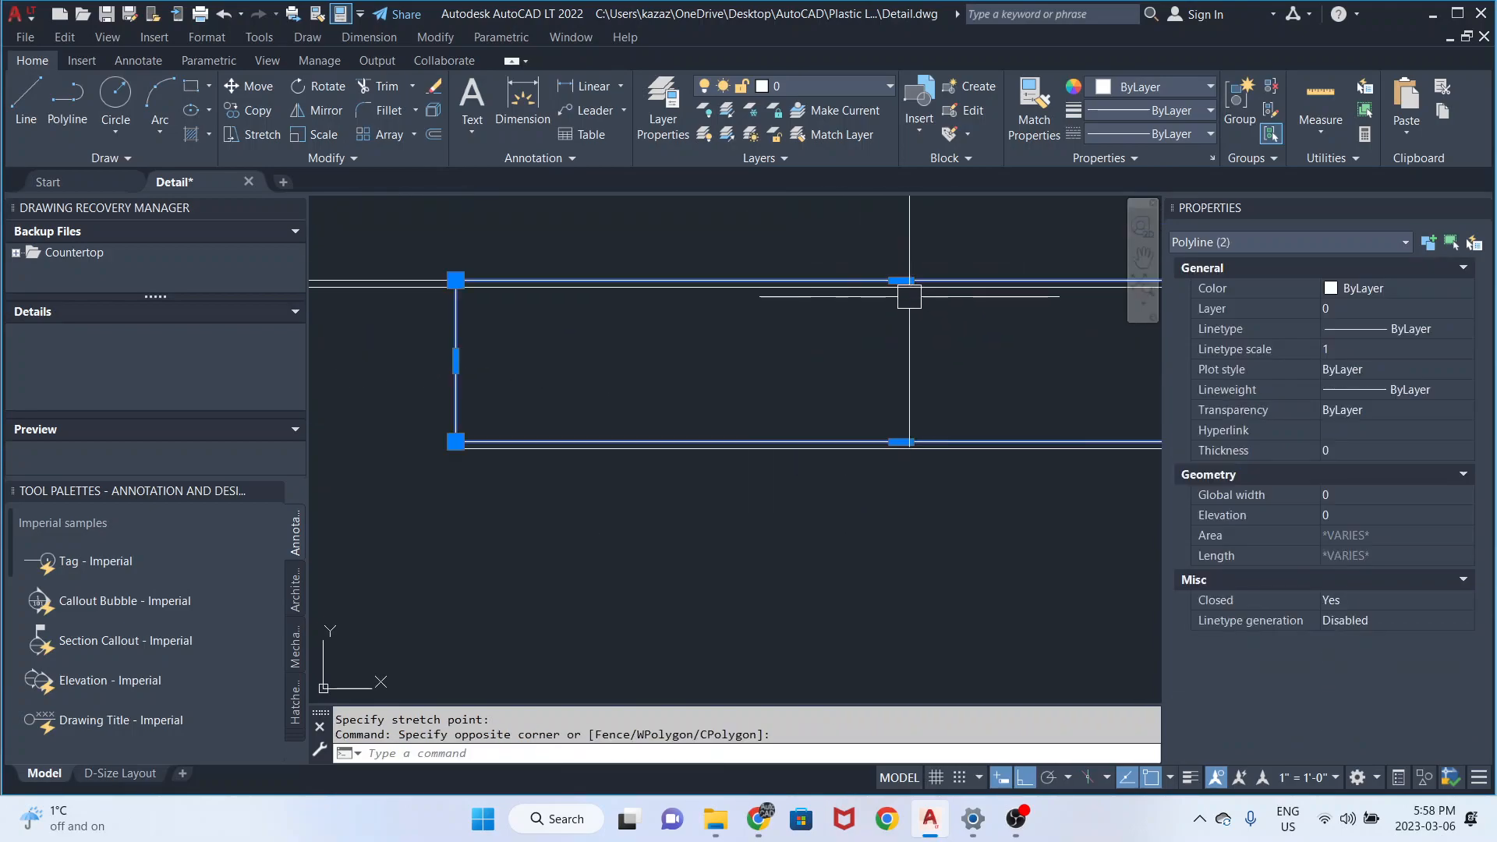
pyautogui.click(874, 232)
pyautogui.click(870, 234)
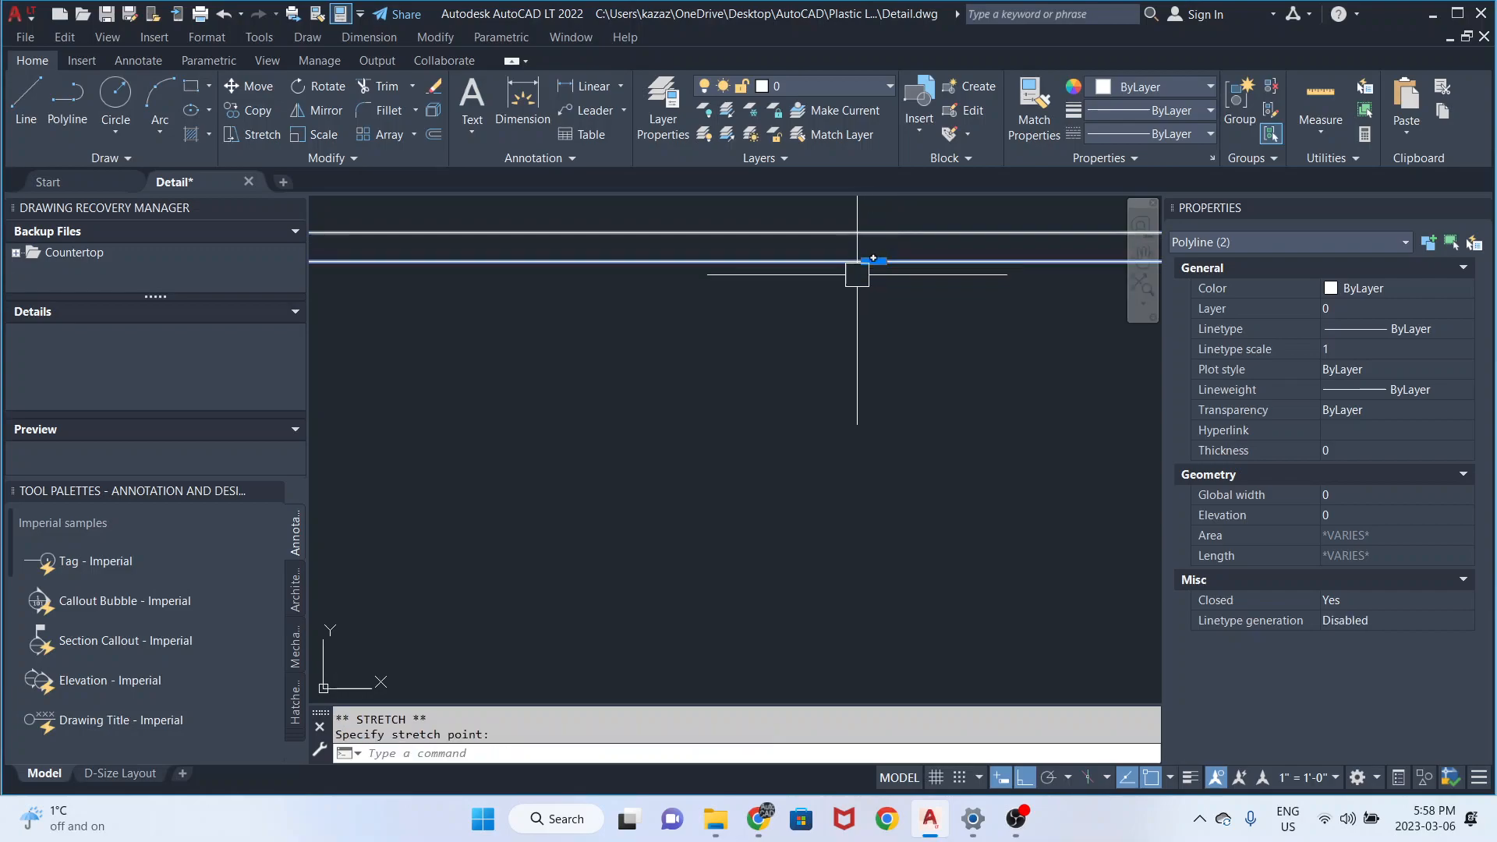
pyautogui.scroll(-4, 802, 329)
pyautogui.scroll(5, 546, 304)
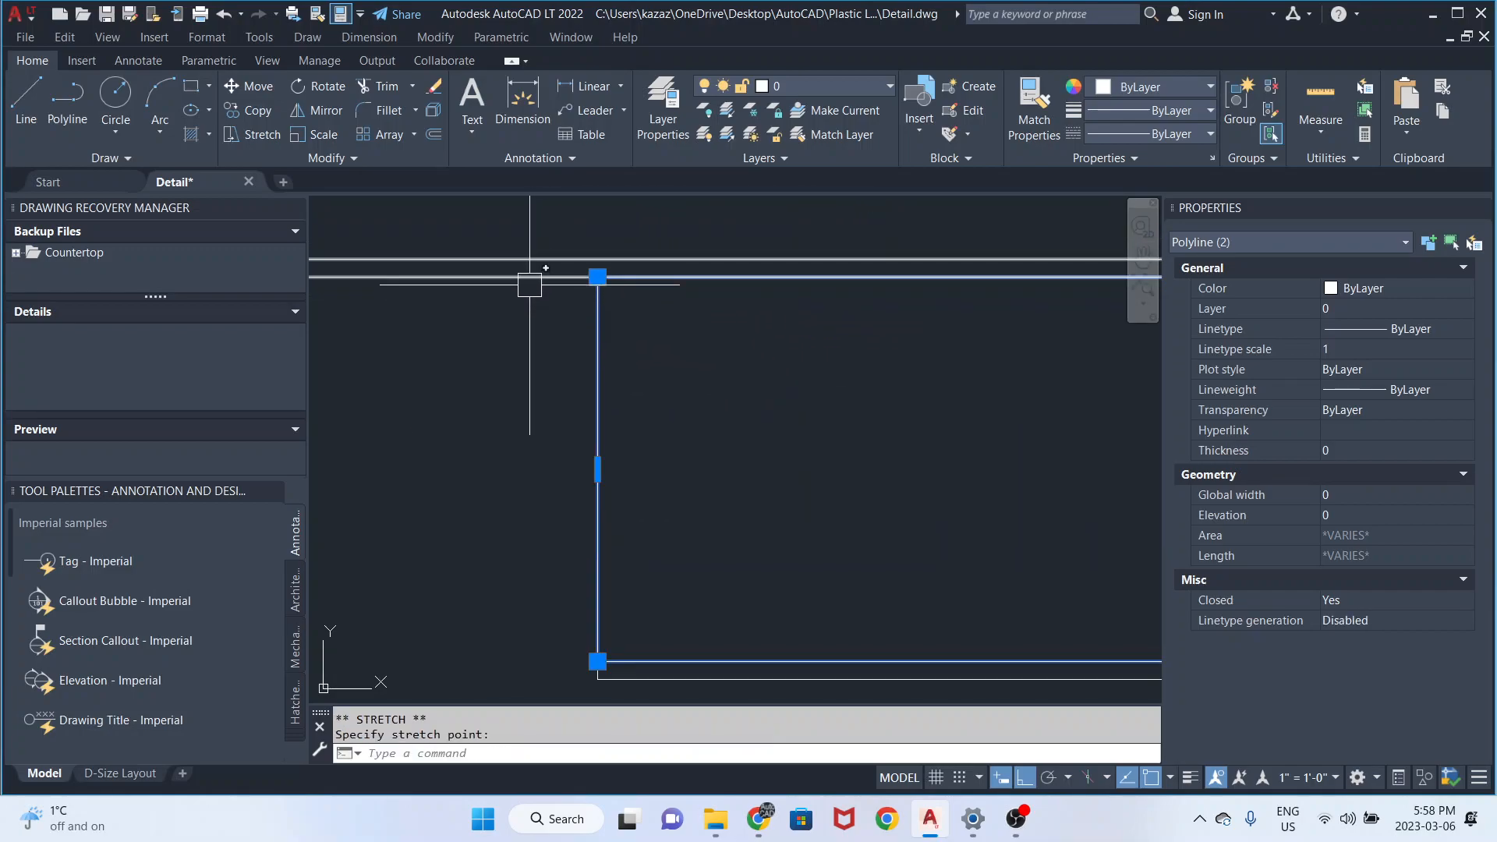
pyautogui.press('Escape')
# - Turn on the Nearest object snap and copy the thin horizontal strip straight up so the copy sits directly on the original
pyautogui.click(529, 283)
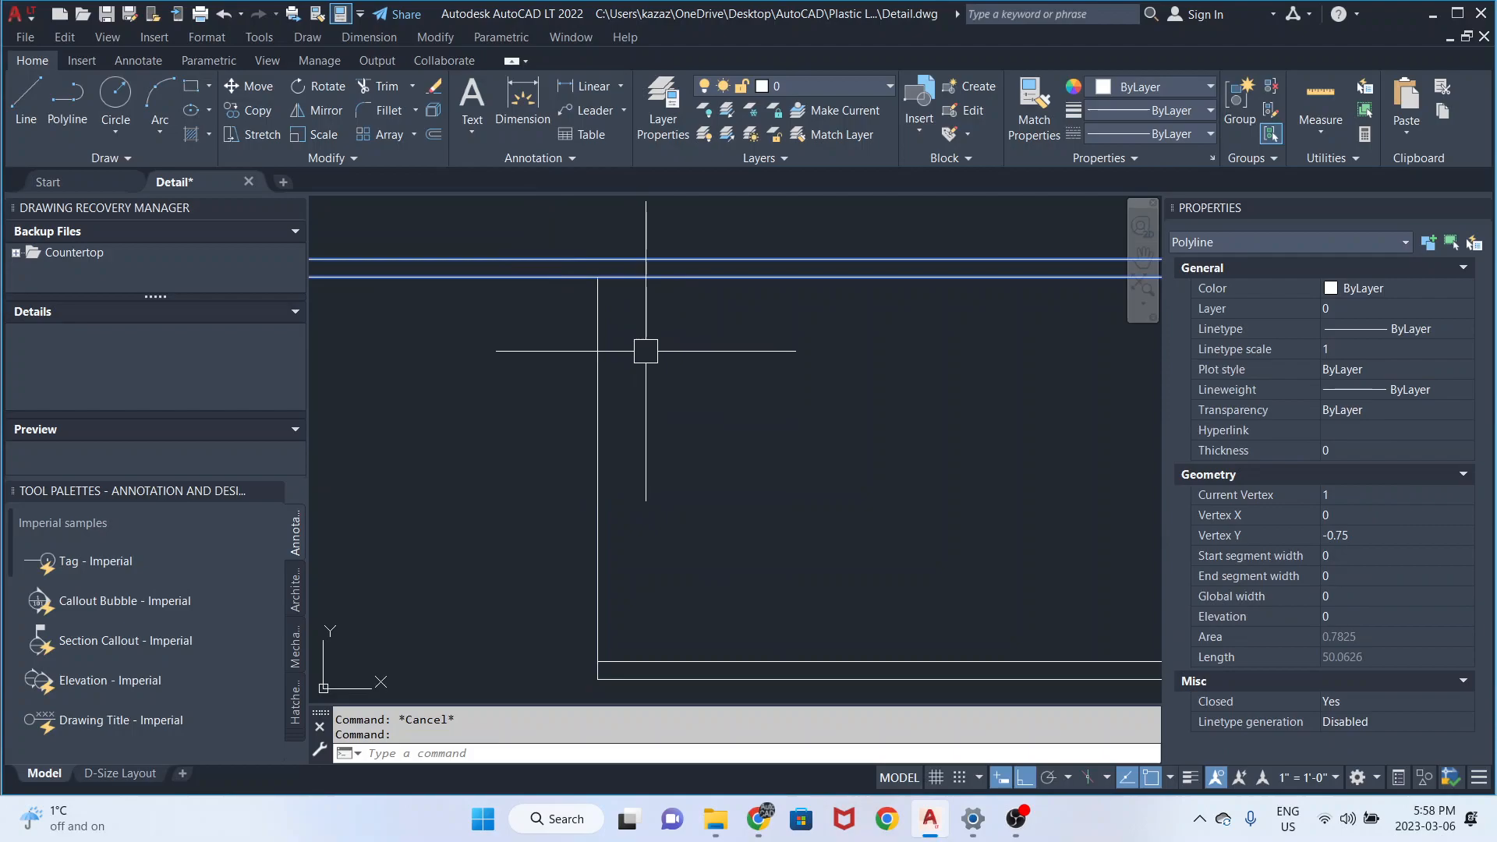
pyautogui.write('co')
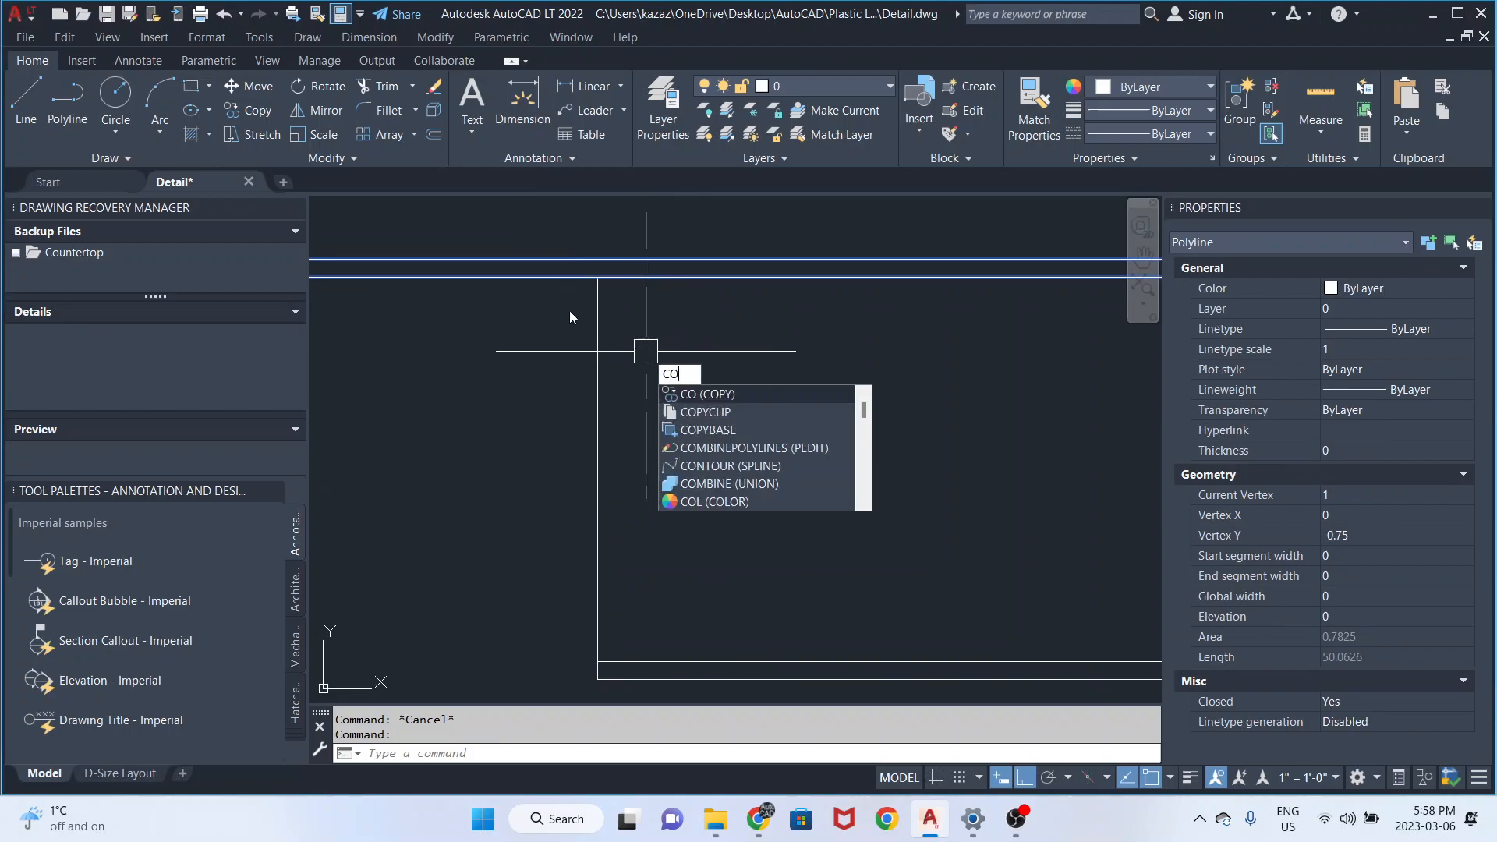
pyautogui.press('Return')
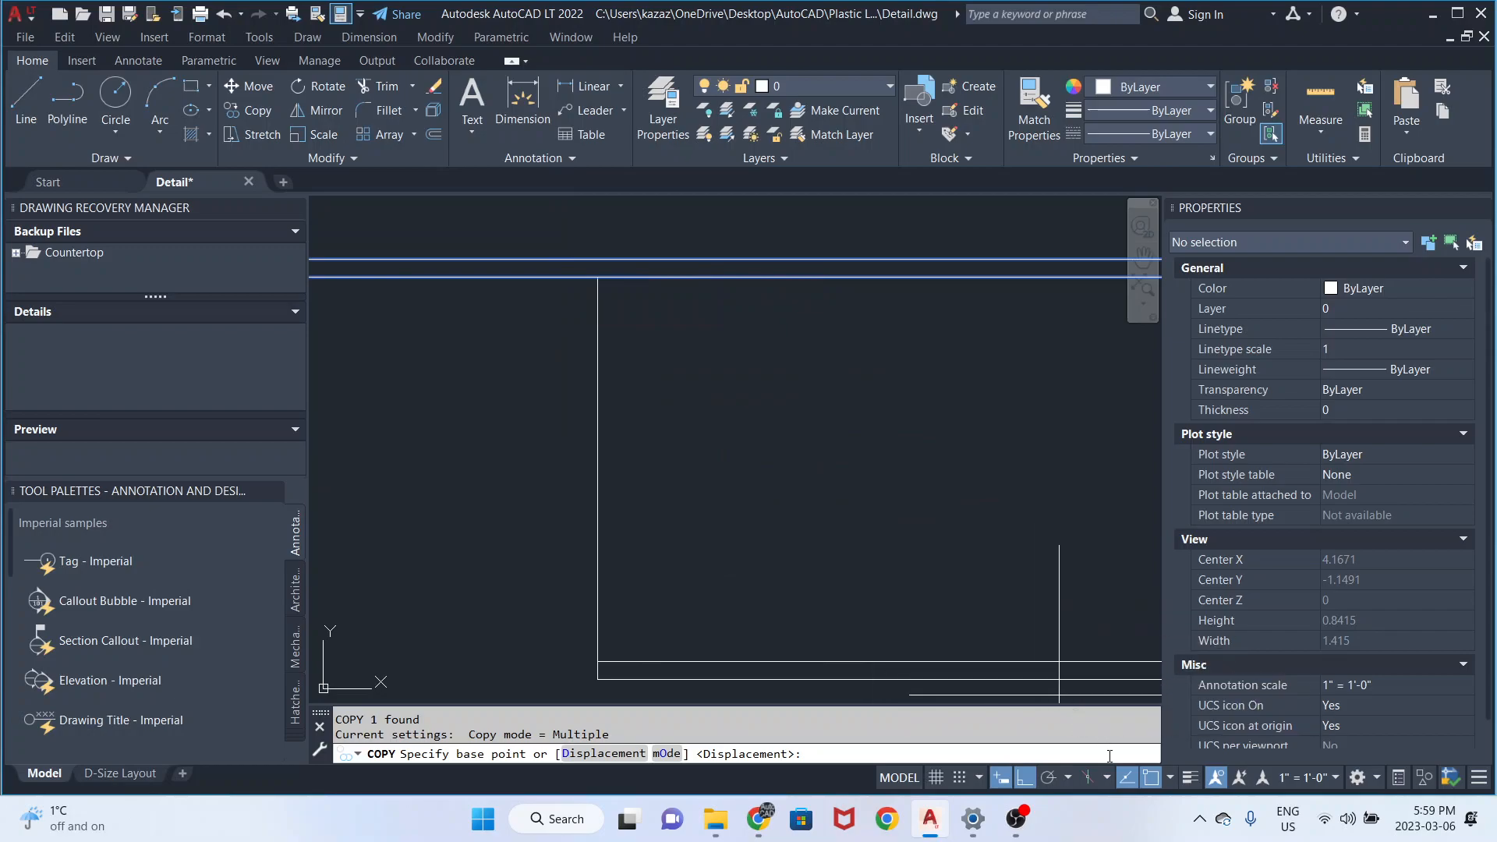
pyautogui.rightClick(1154, 783)
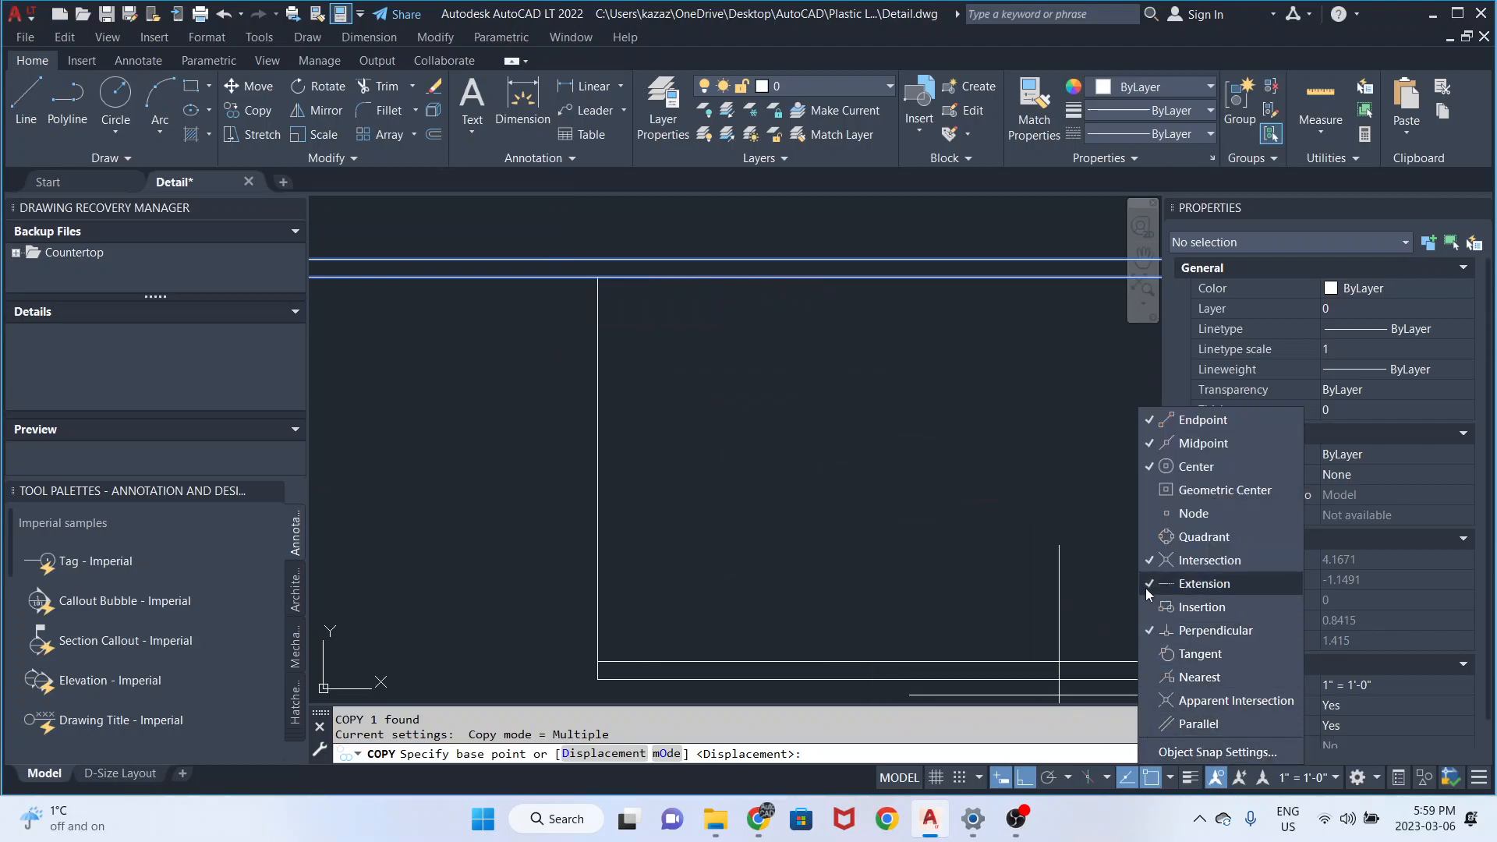
pyautogui.click(1194, 678)
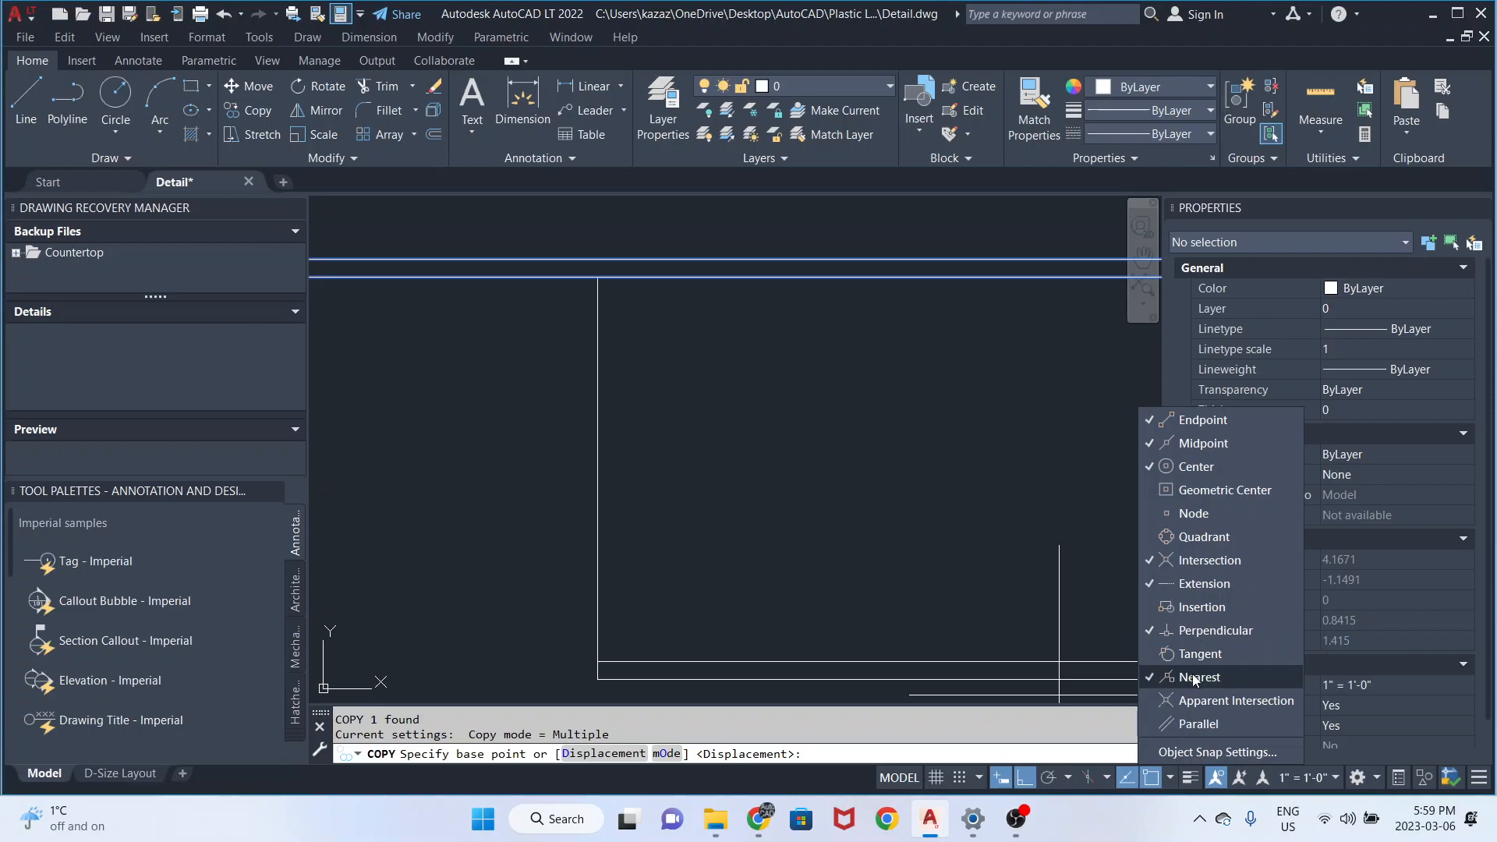
pyautogui.click(633, 443)
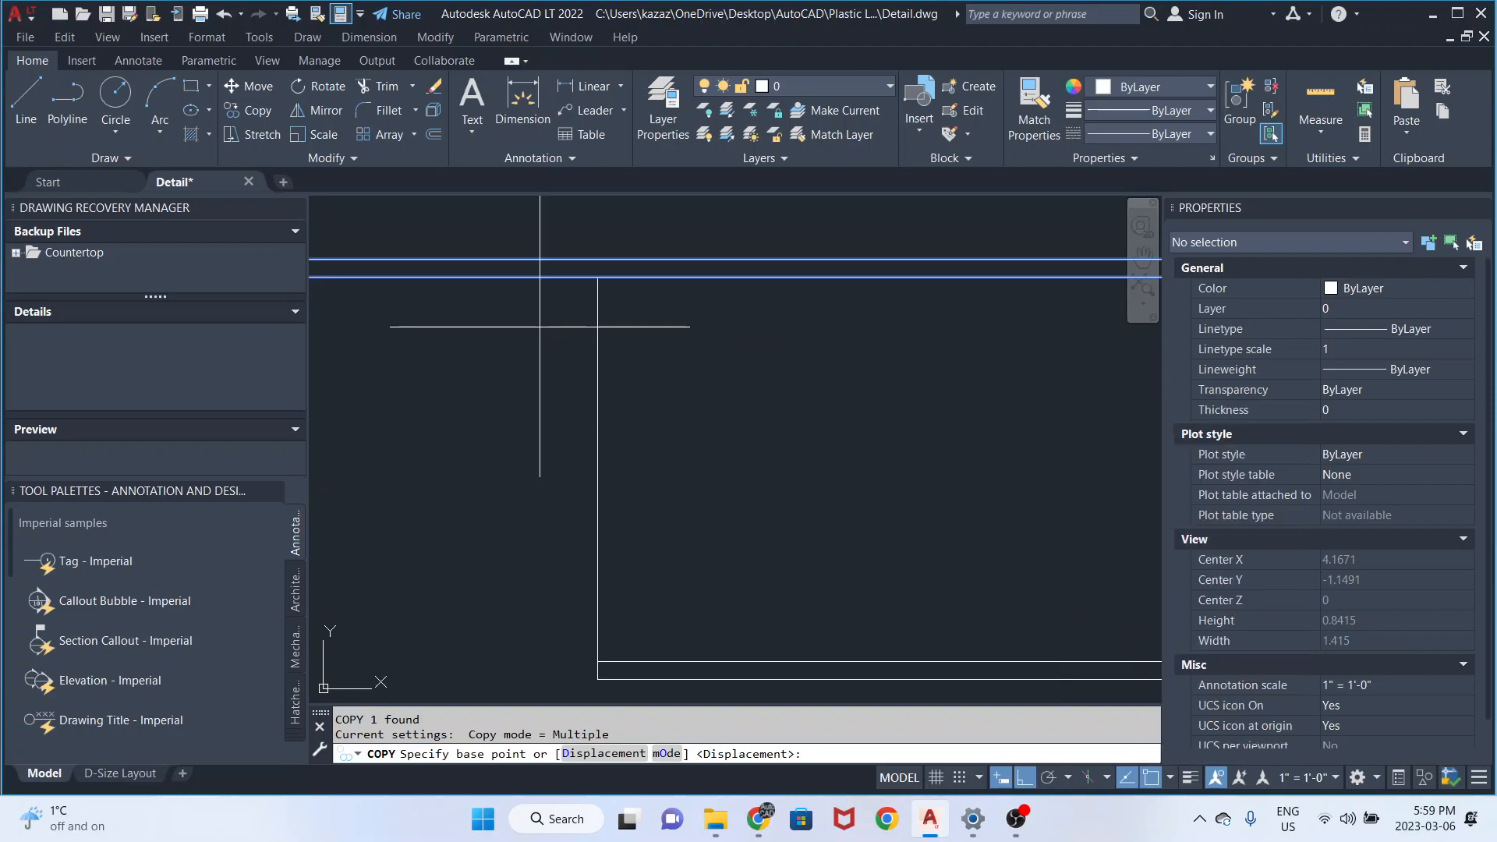
pyautogui.click(519, 277)
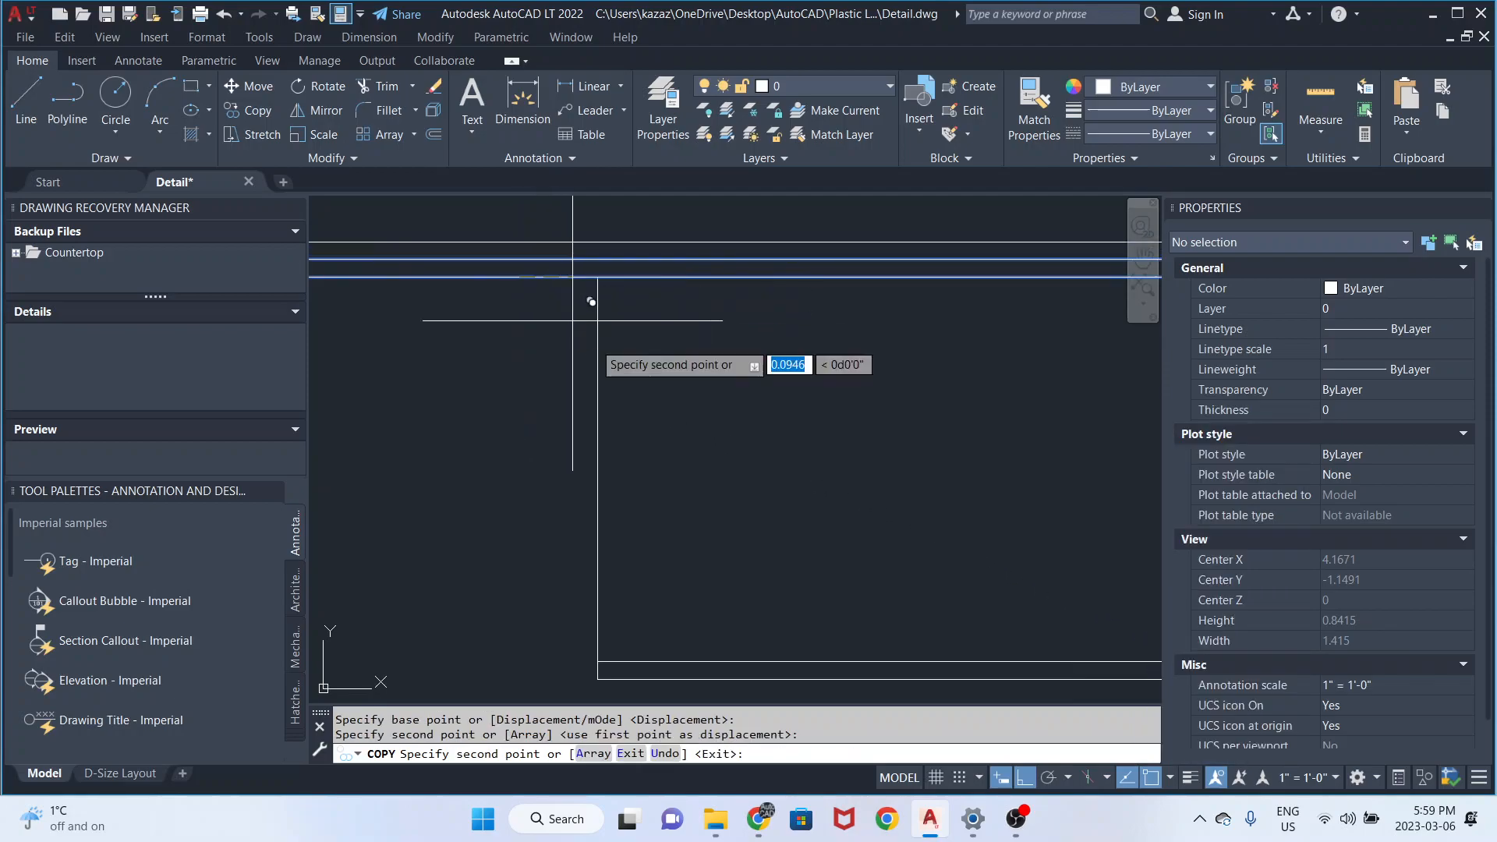
pyautogui.press('Escape')
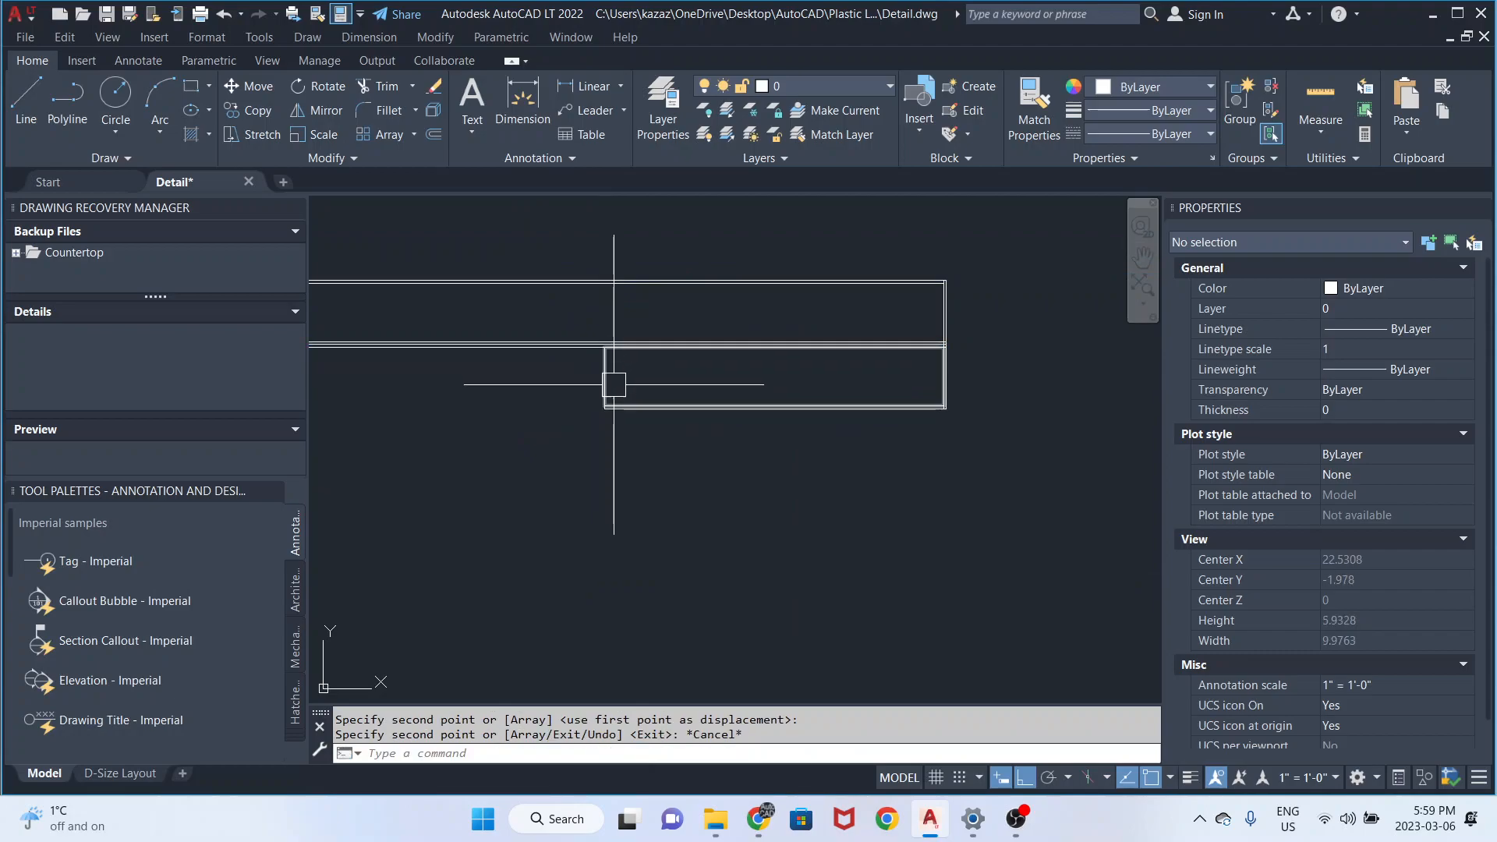
# - Stretch the long rectangle's bottom edge up to the upper edge of the copied thin strip and clear the selection
pyautogui.scroll(6, 961, 330)
pyautogui.click(980, 325)
pyautogui.click(886, 287)
pyautogui.scroll(-6, 886, 296)
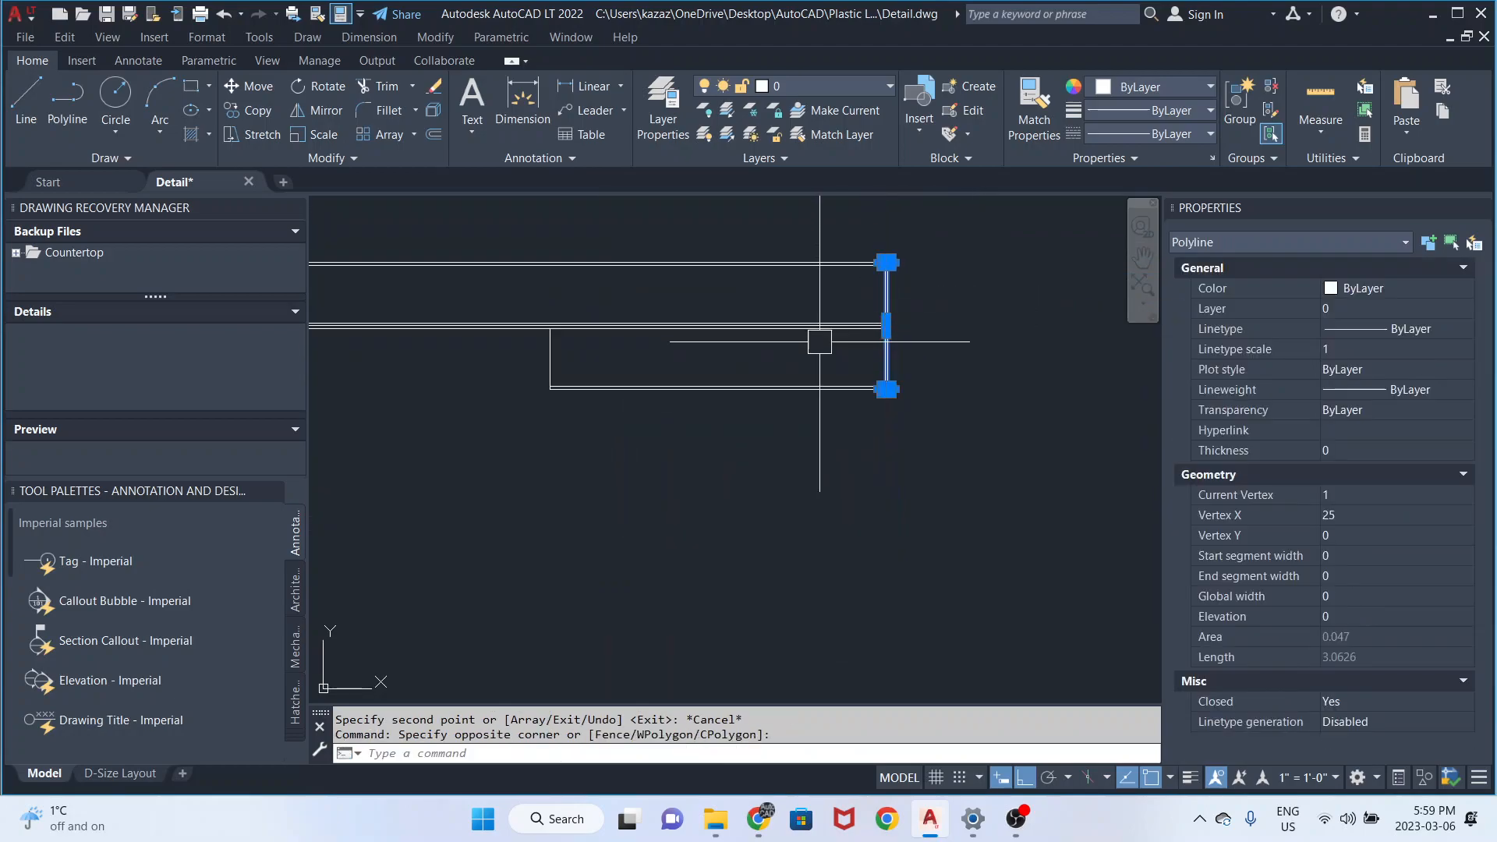
pyautogui.click(909, 298)
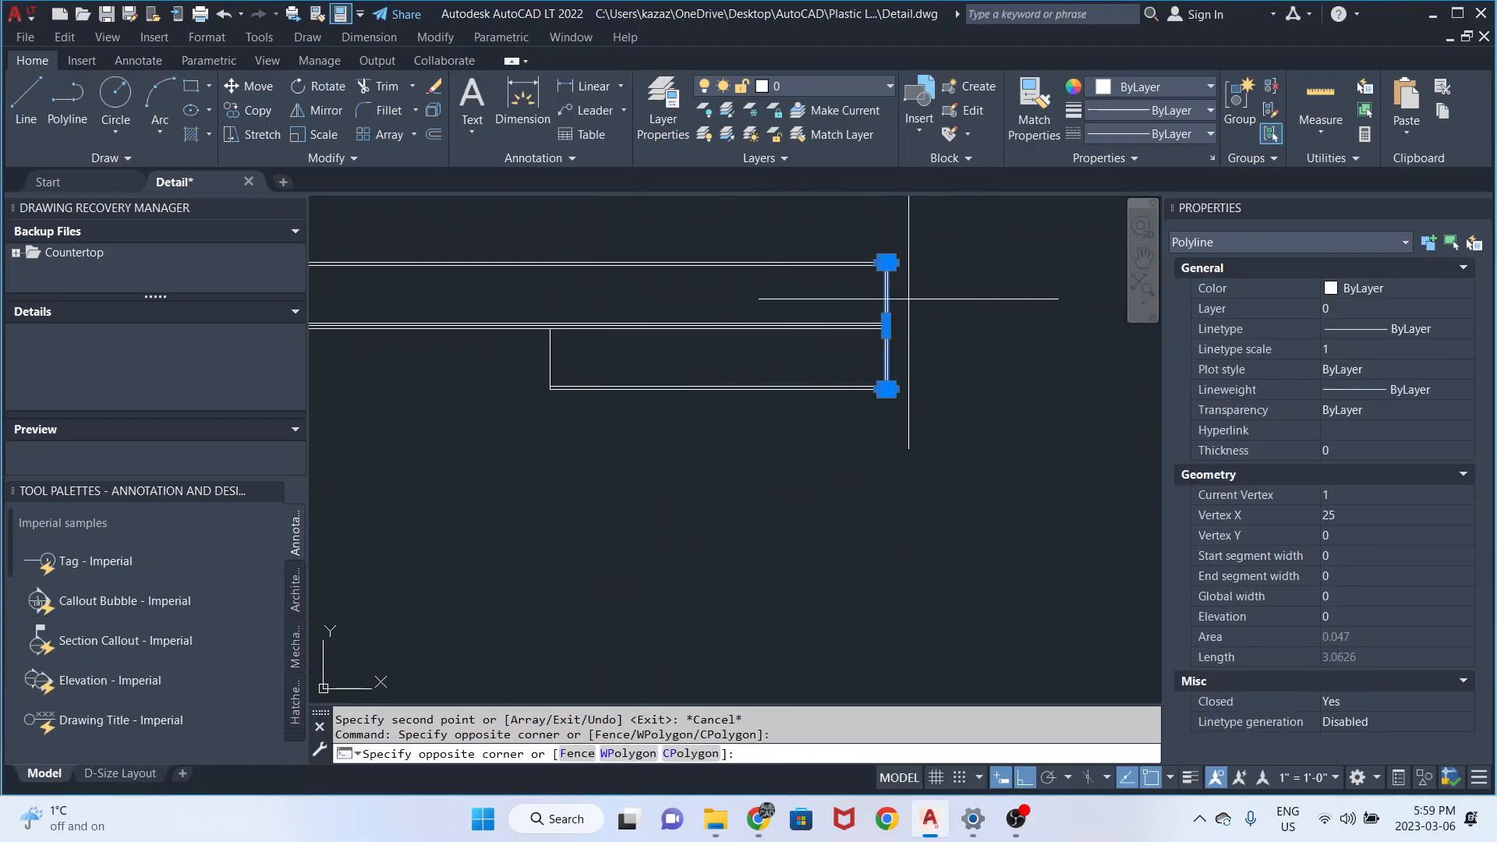
pyautogui.click(866, 288)
pyautogui.scroll(-5, 671, 318)
pyautogui.scroll(5, 705, 354)
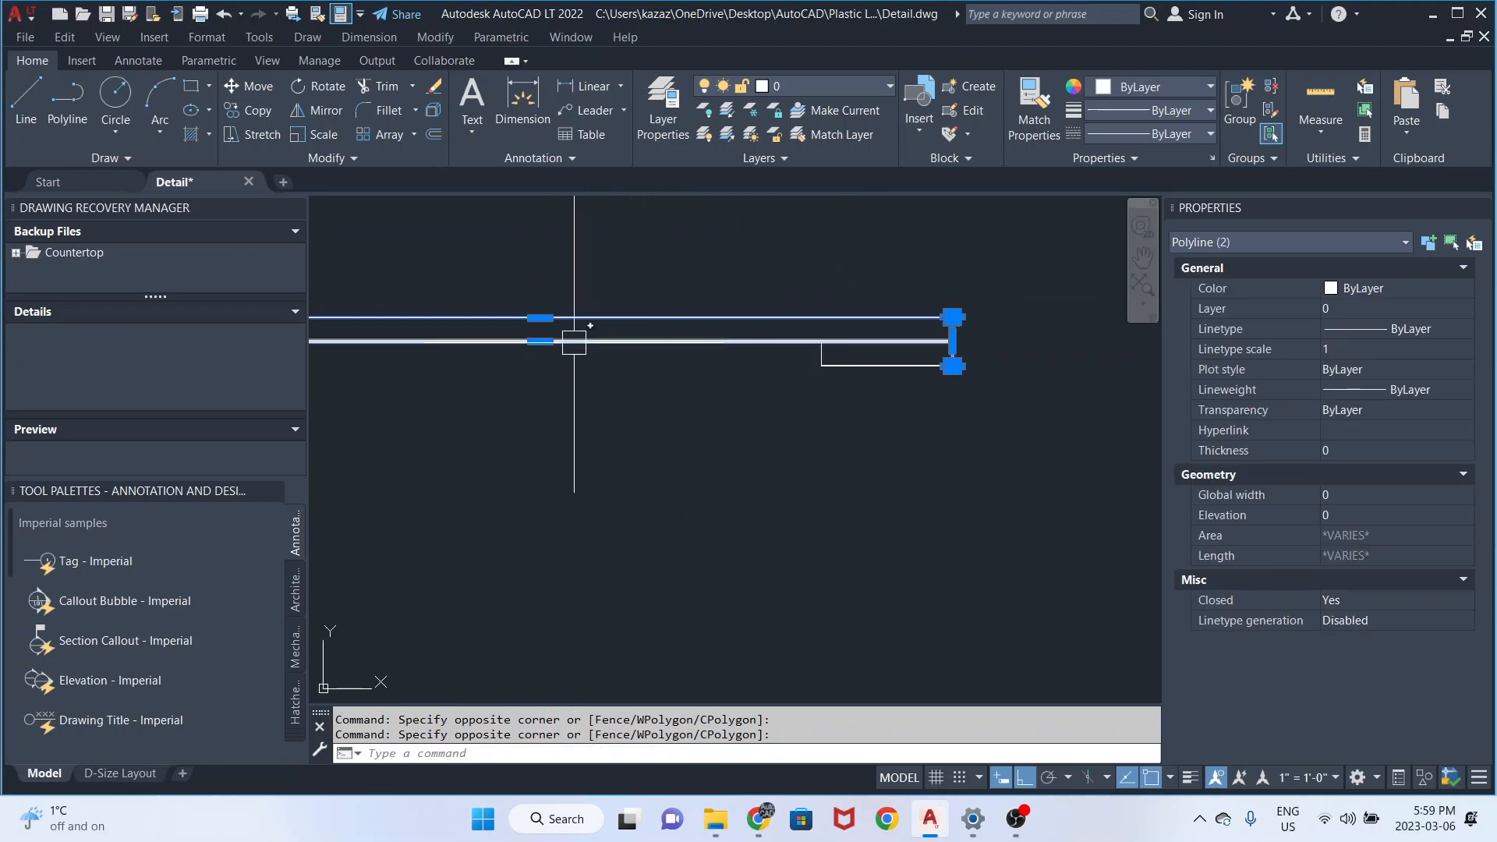
pyautogui.click(507, 362)
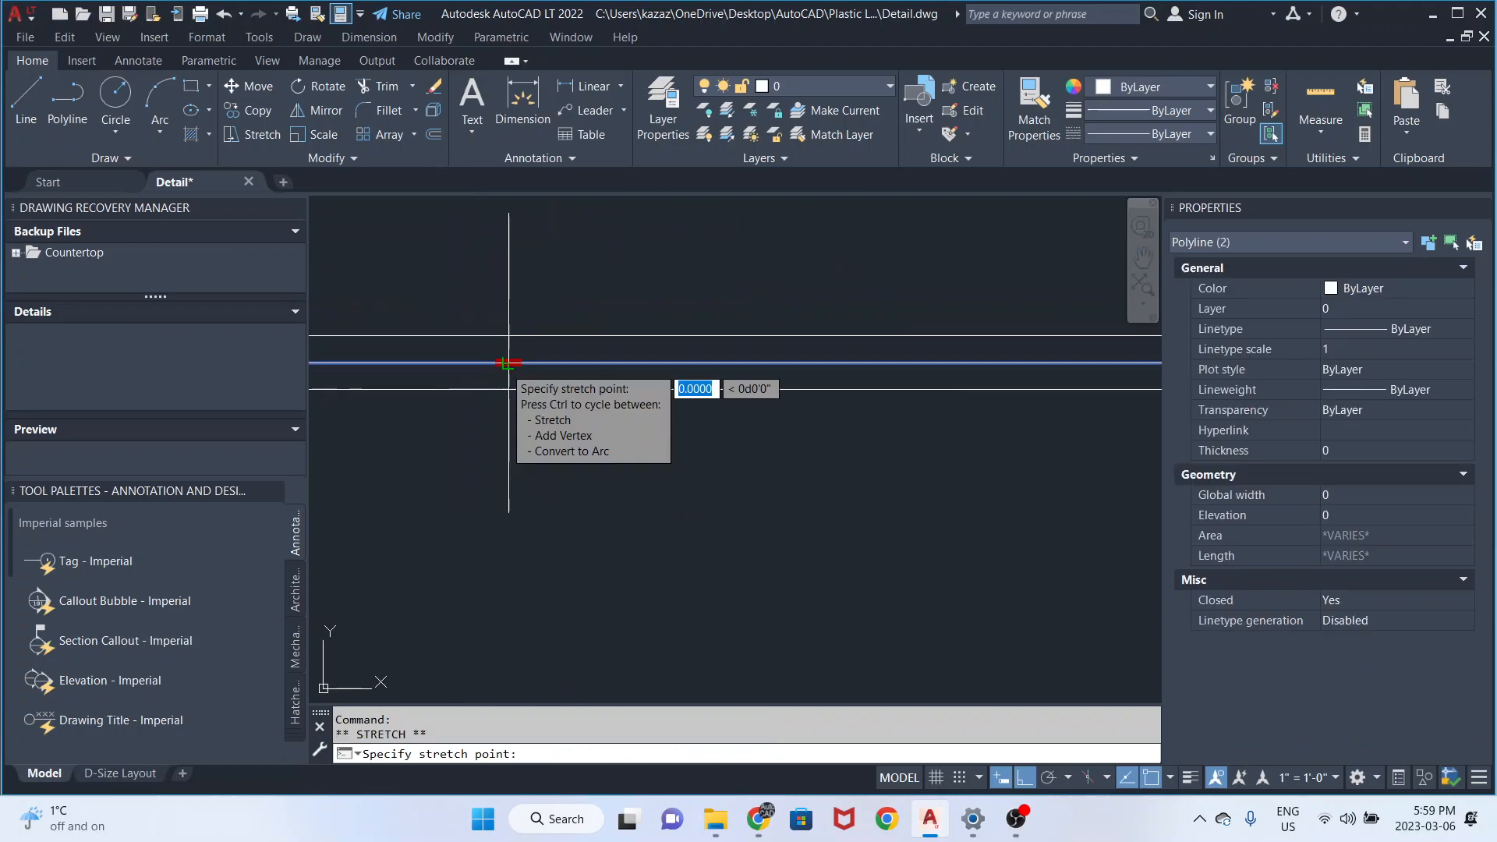
pyautogui.scroll(-9, 532, 384)
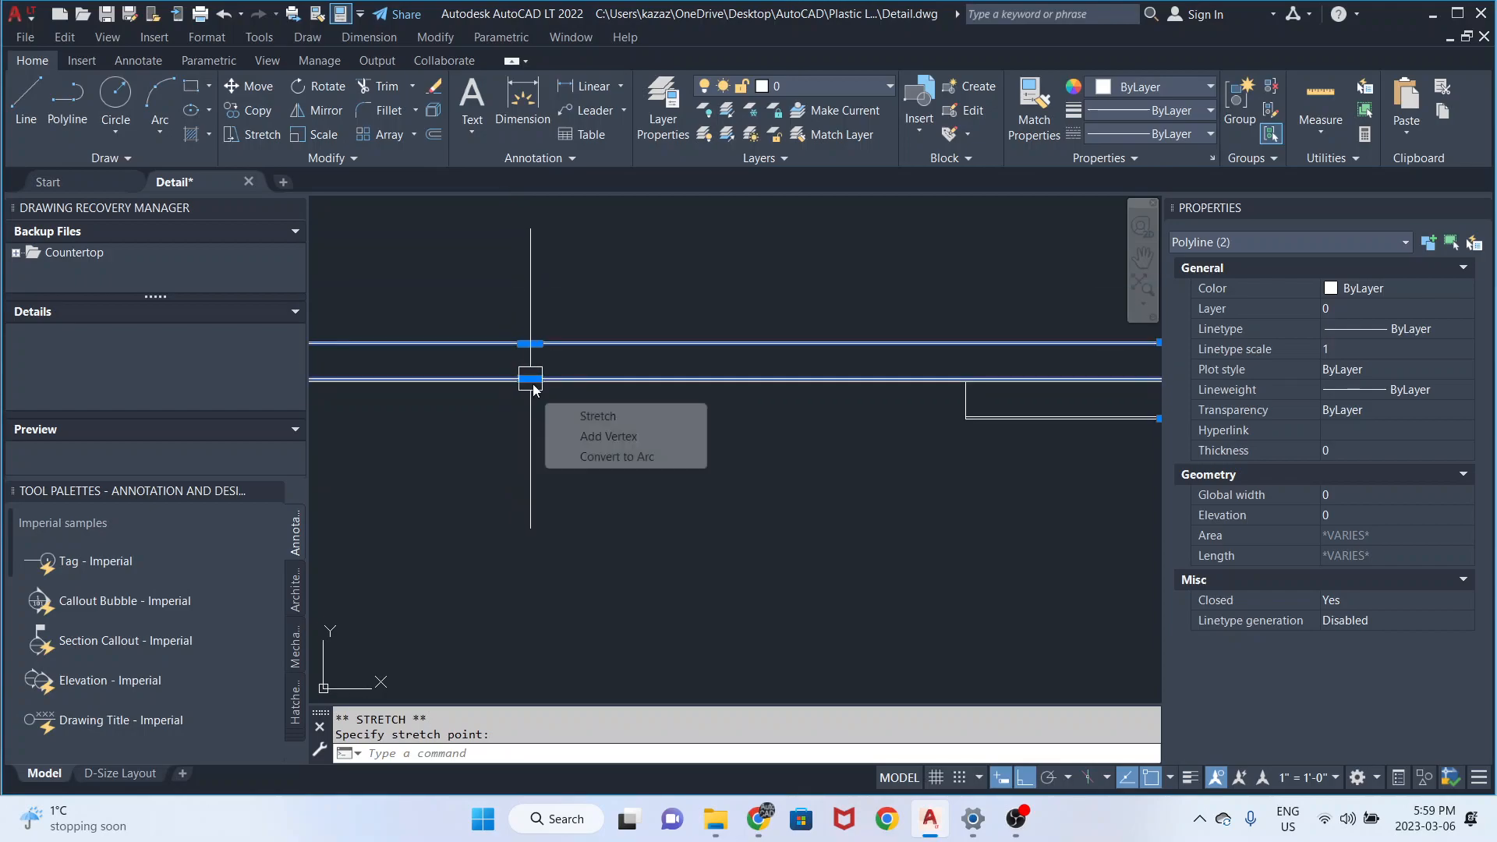
pyautogui.press('Escape')
# - Draw a thin vertical rectangle from the right build-up strip's upper-left corner to a relative opposite corner of .0313,-.75
pyautogui.scroll(5, 970, 418)
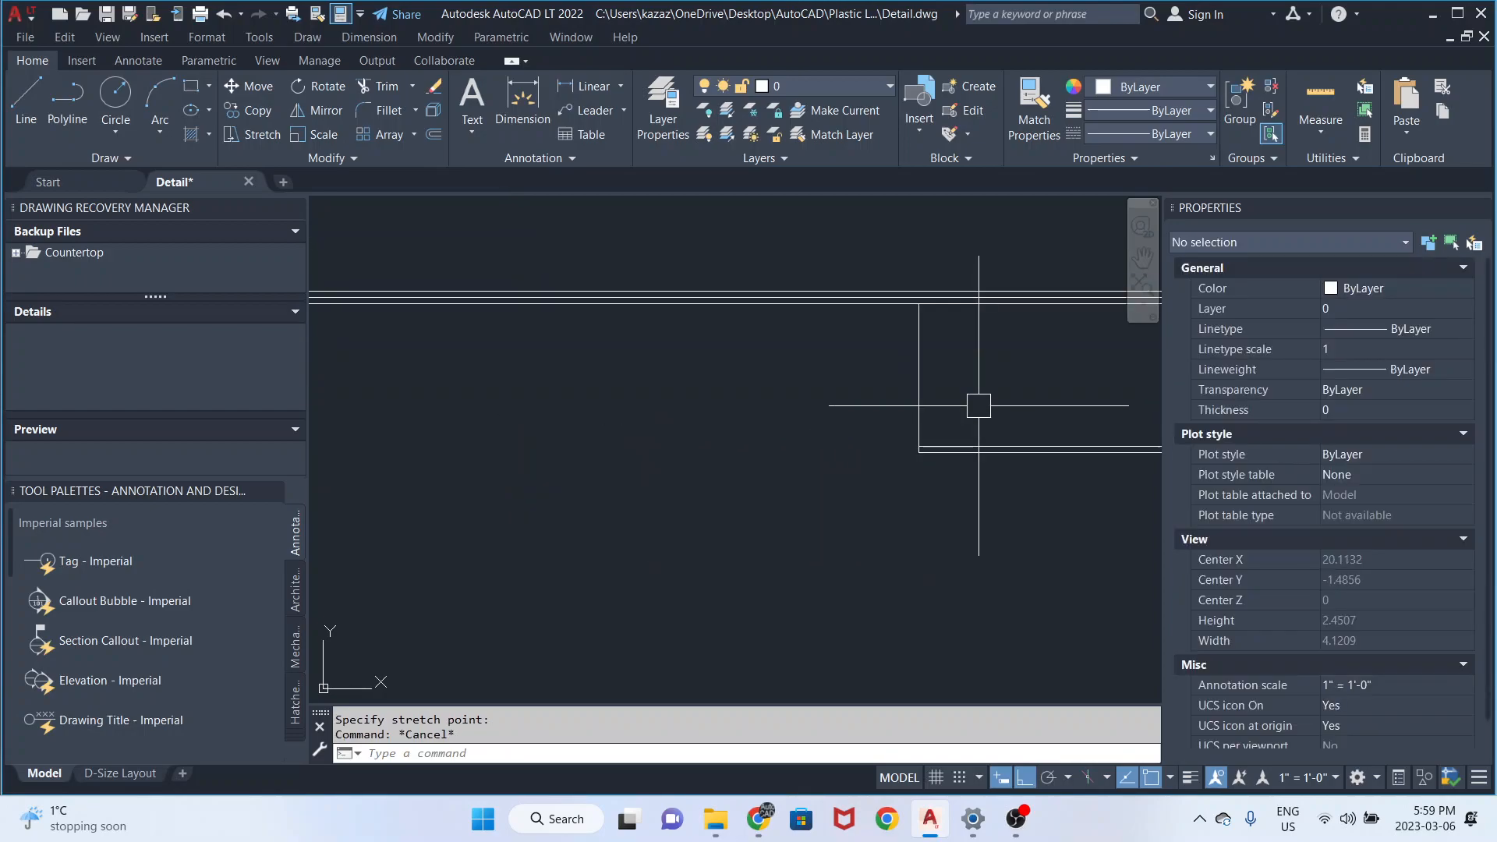
pyautogui.click(189, 90)
pyautogui.click(882, 242)
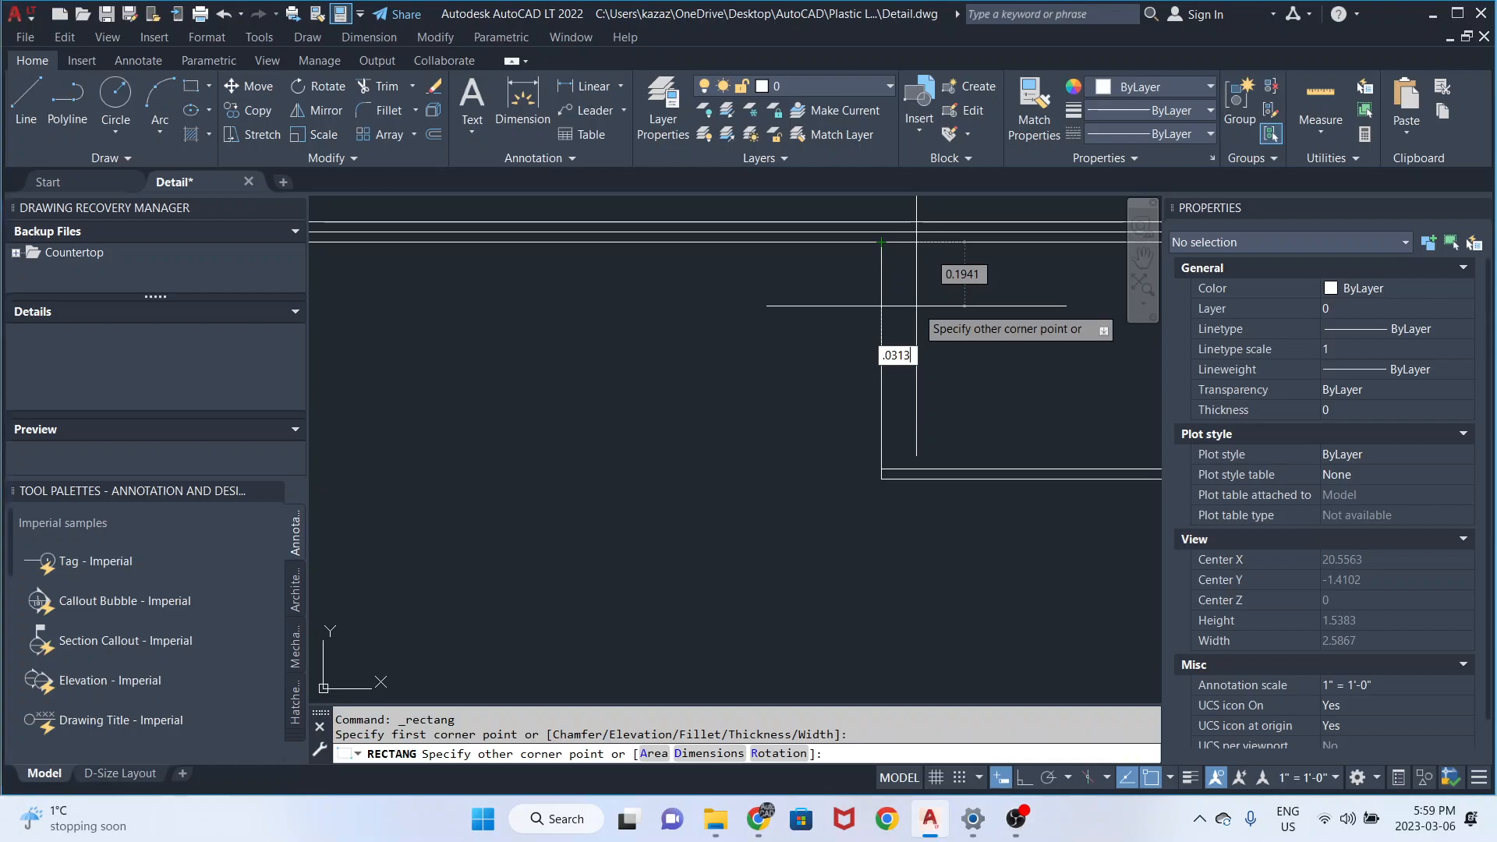
pyautogui.write('.0313')
pyautogui.press('Tab')
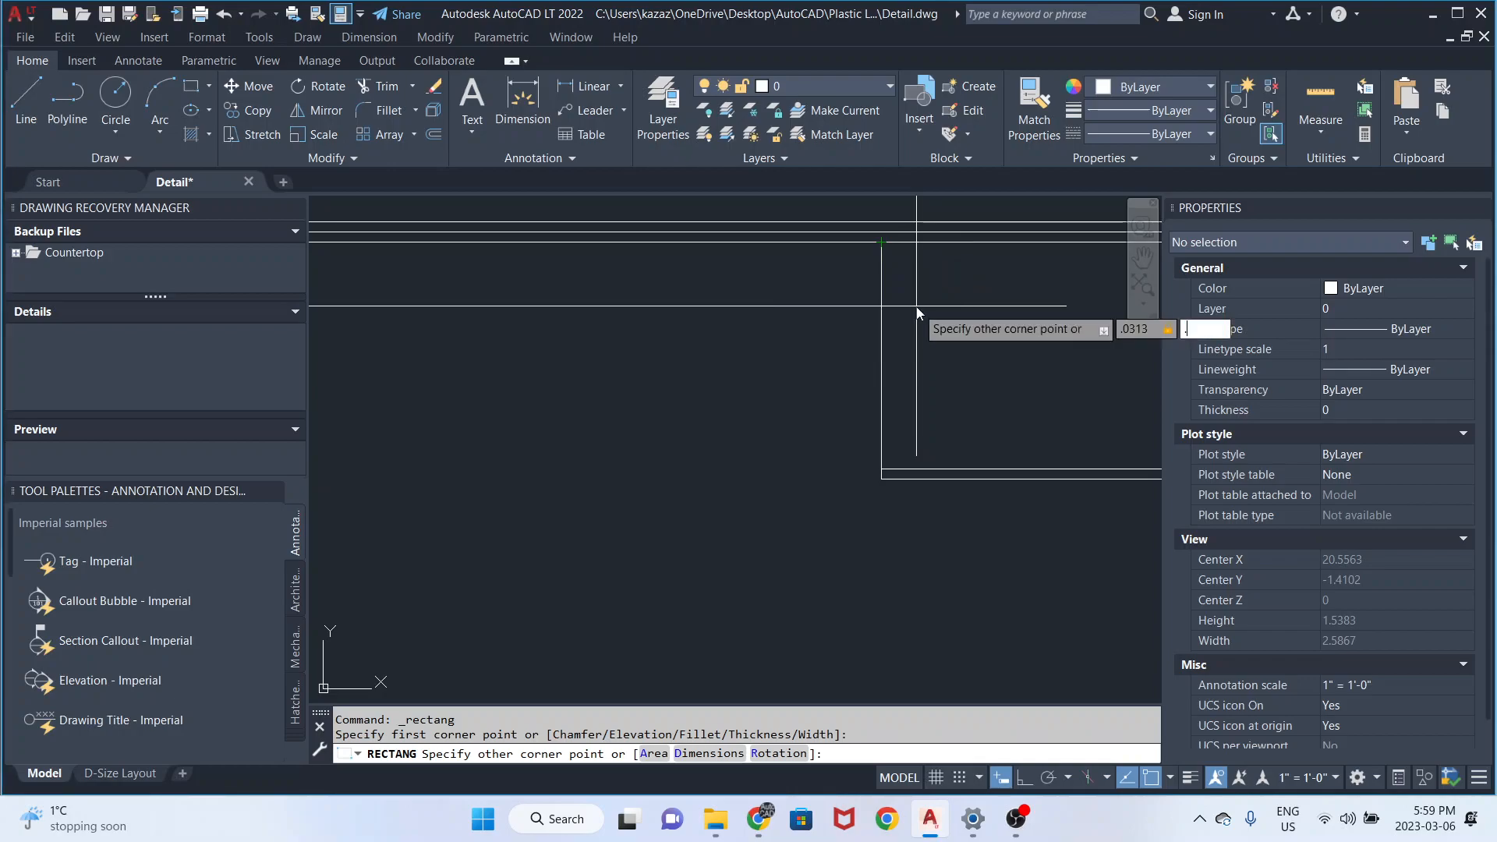
pyautogui.write('-.75')
pyautogui.press('Return')
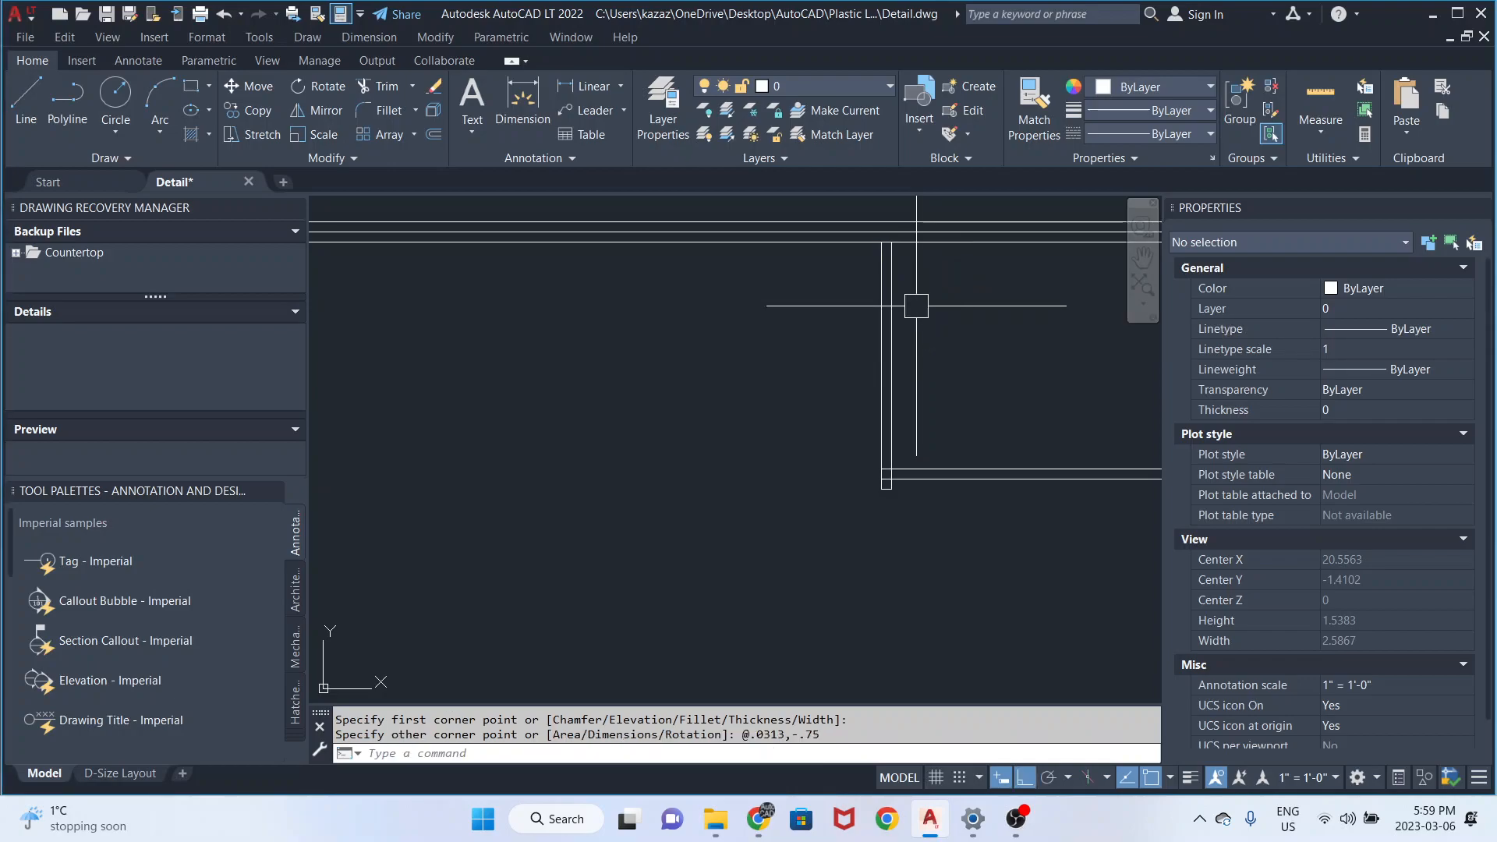
# - Stretch the new vertical strip's bottom edge up to the upper edge of the thin strip under the right build-up
pyautogui.click(882, 436)
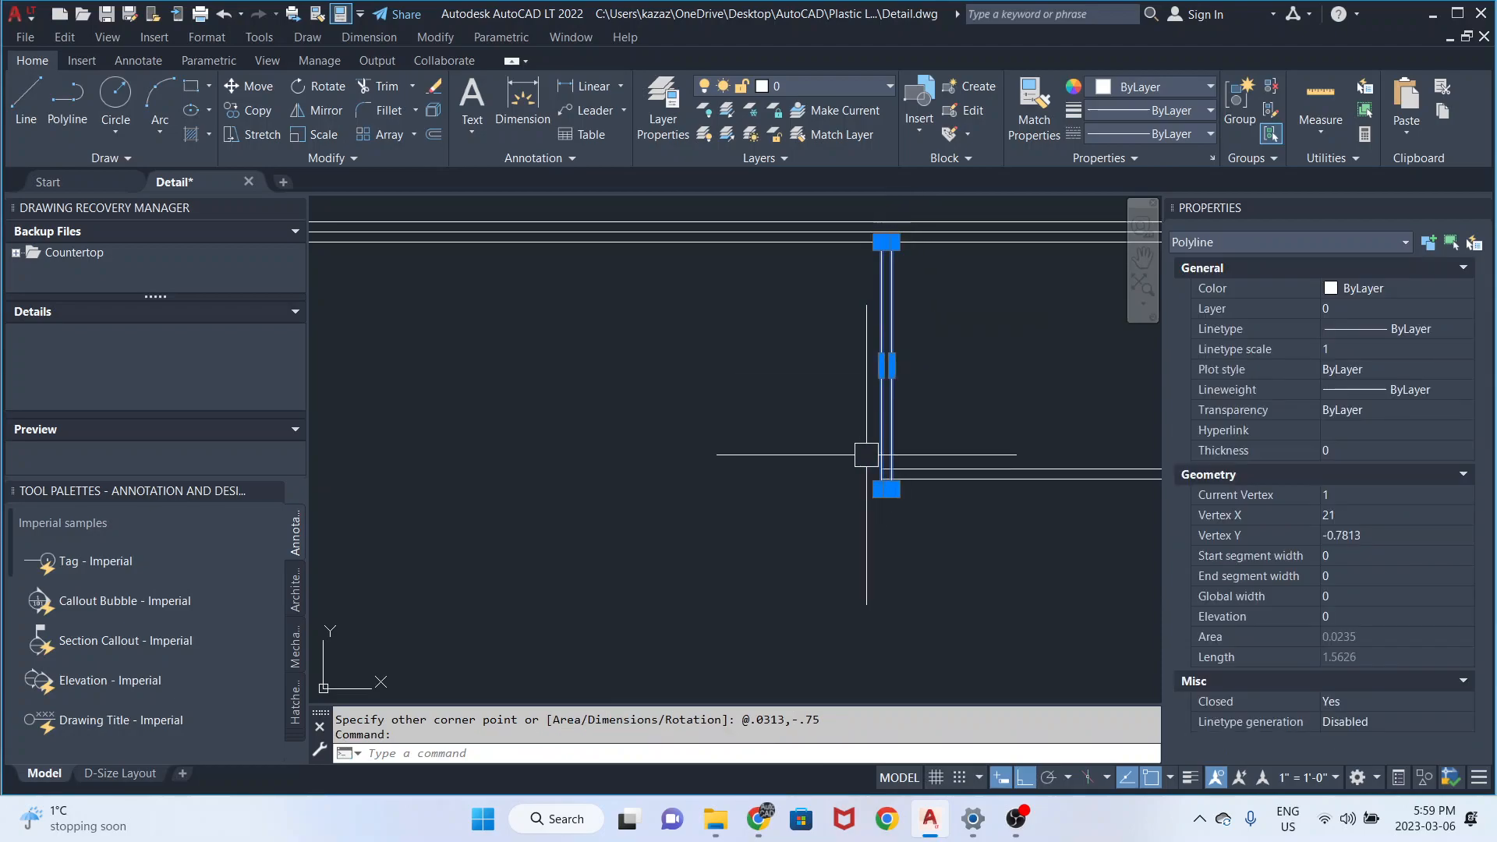
pyautogui.scroll(6, 866, 472)
pyautogui.click(997, 581)
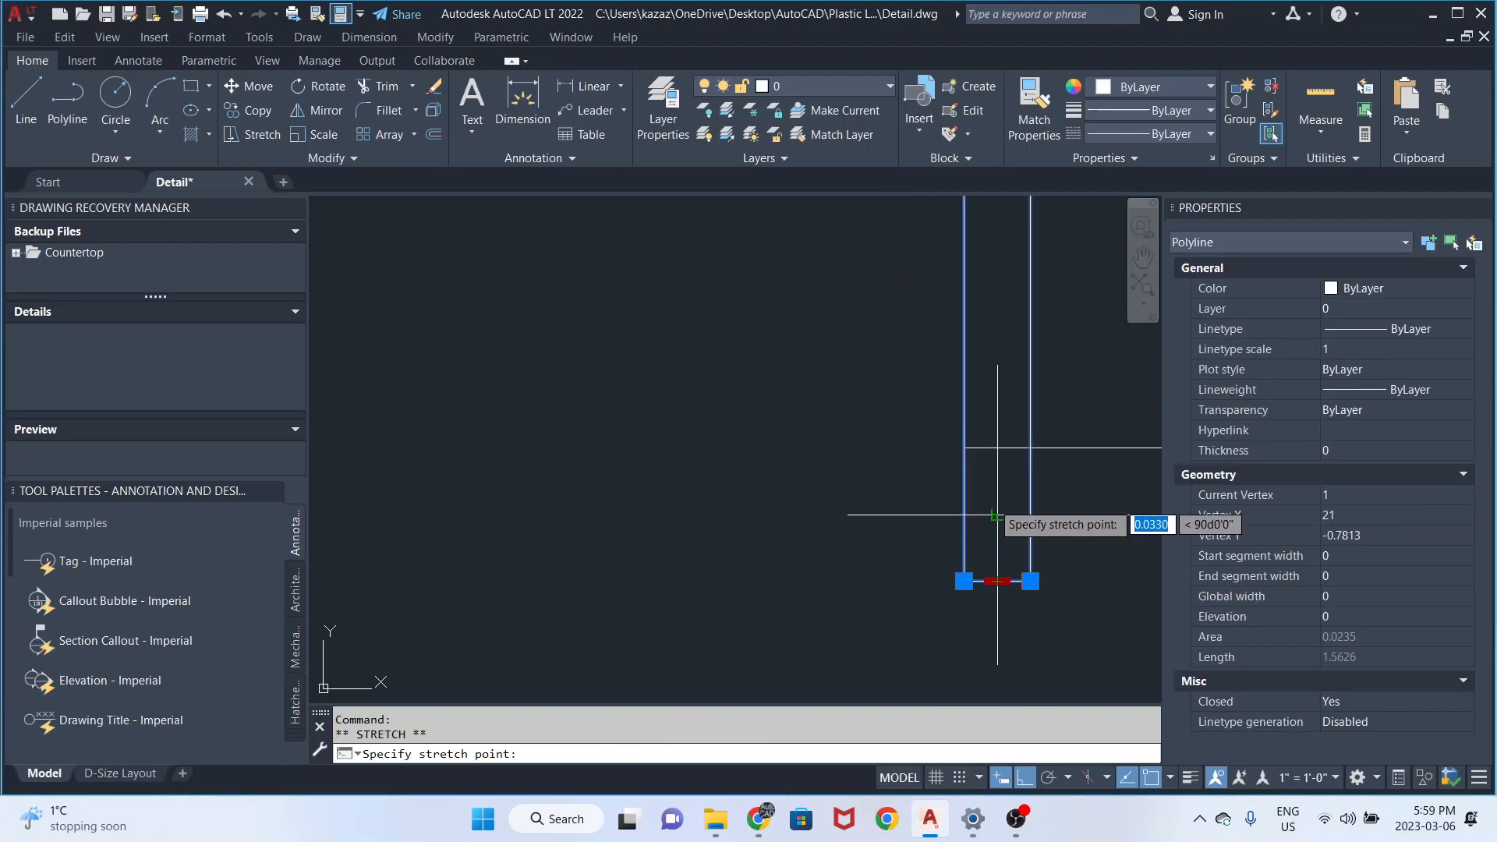
pyautogui.click(998, 449)
# - Copy the thin vertical strip from its upper-left corner to the upper-right corner of the left build-up strip
pyautogui.scroll(-5, 875, 487)
pyautogui.scroll(-4, 877, 485)
pyautogui.moveTo(758, 485); pyautogui.dragTo(870, 484, button='middle')
pyautogui.scroll(2, 890, 482)
pyautogui.write('c')
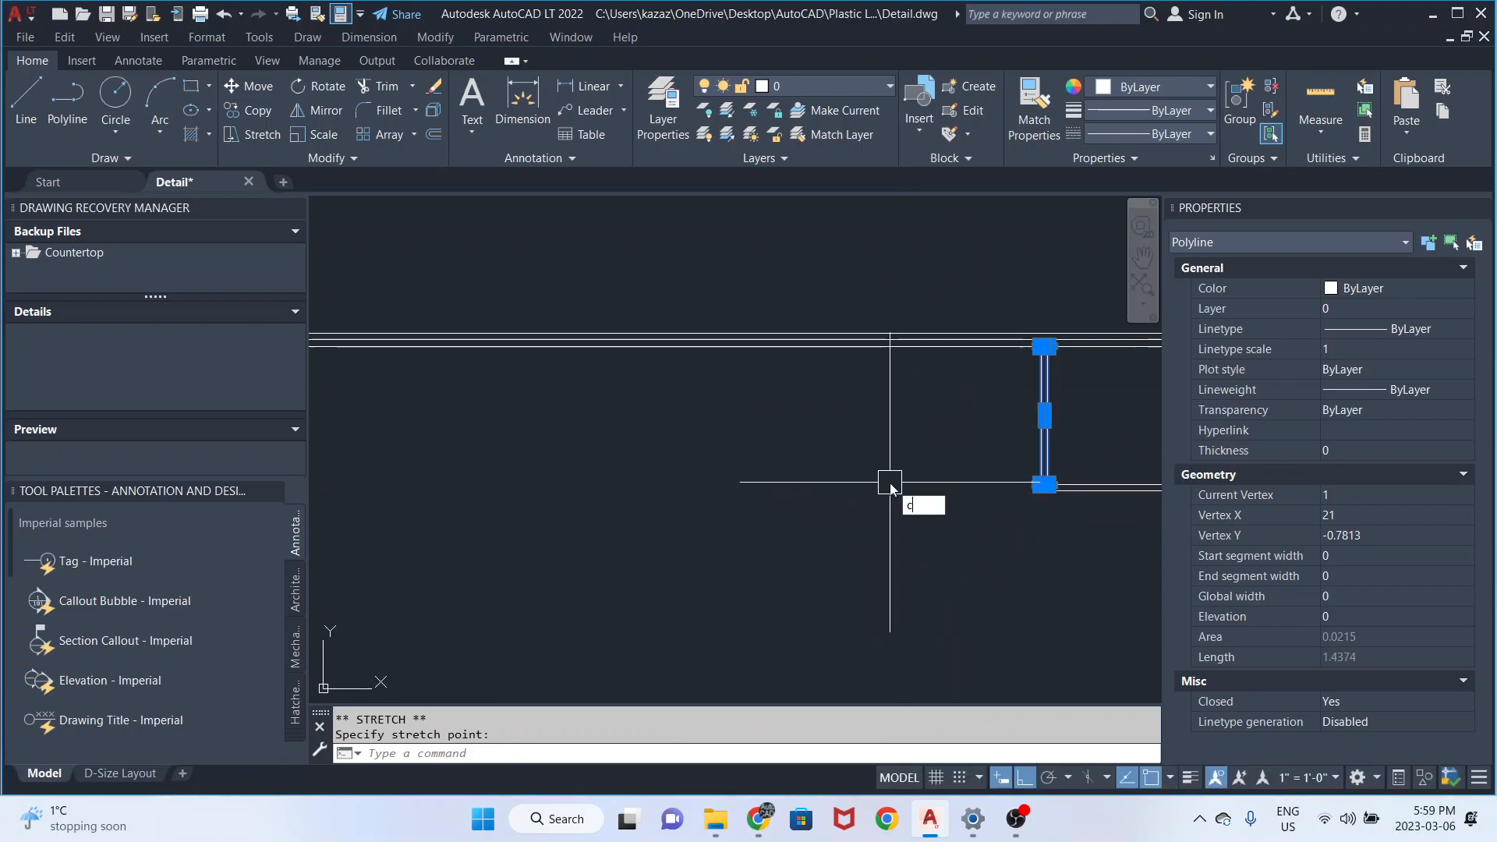
pyautogui.write('o')
pyautogui.press('Return')
pyautogui.scroll(5, 1017, 384)
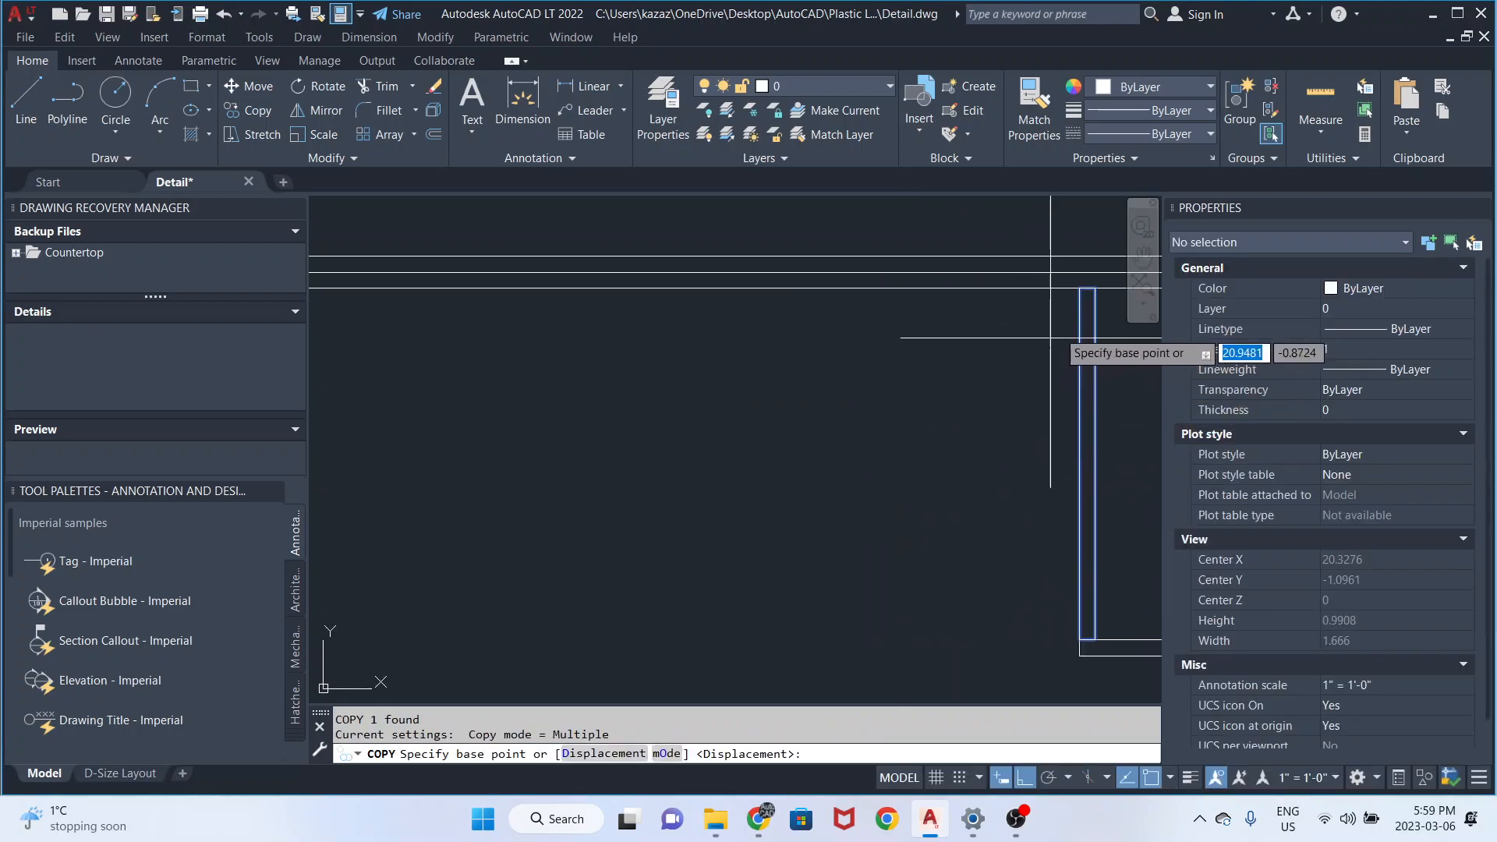
pyautogui.click(1080, 289)
pyautogui.scroll(-7, 1054, 320)
pyautogui.moveTo(744, 361); pyautogui.dragTo(1139, 393, button='middle')
pyautogui.moveTo(678, 395); pyautogui.dragTo(1106, 404, button='middle')
pyautogui.scroll(4, 590, 372)
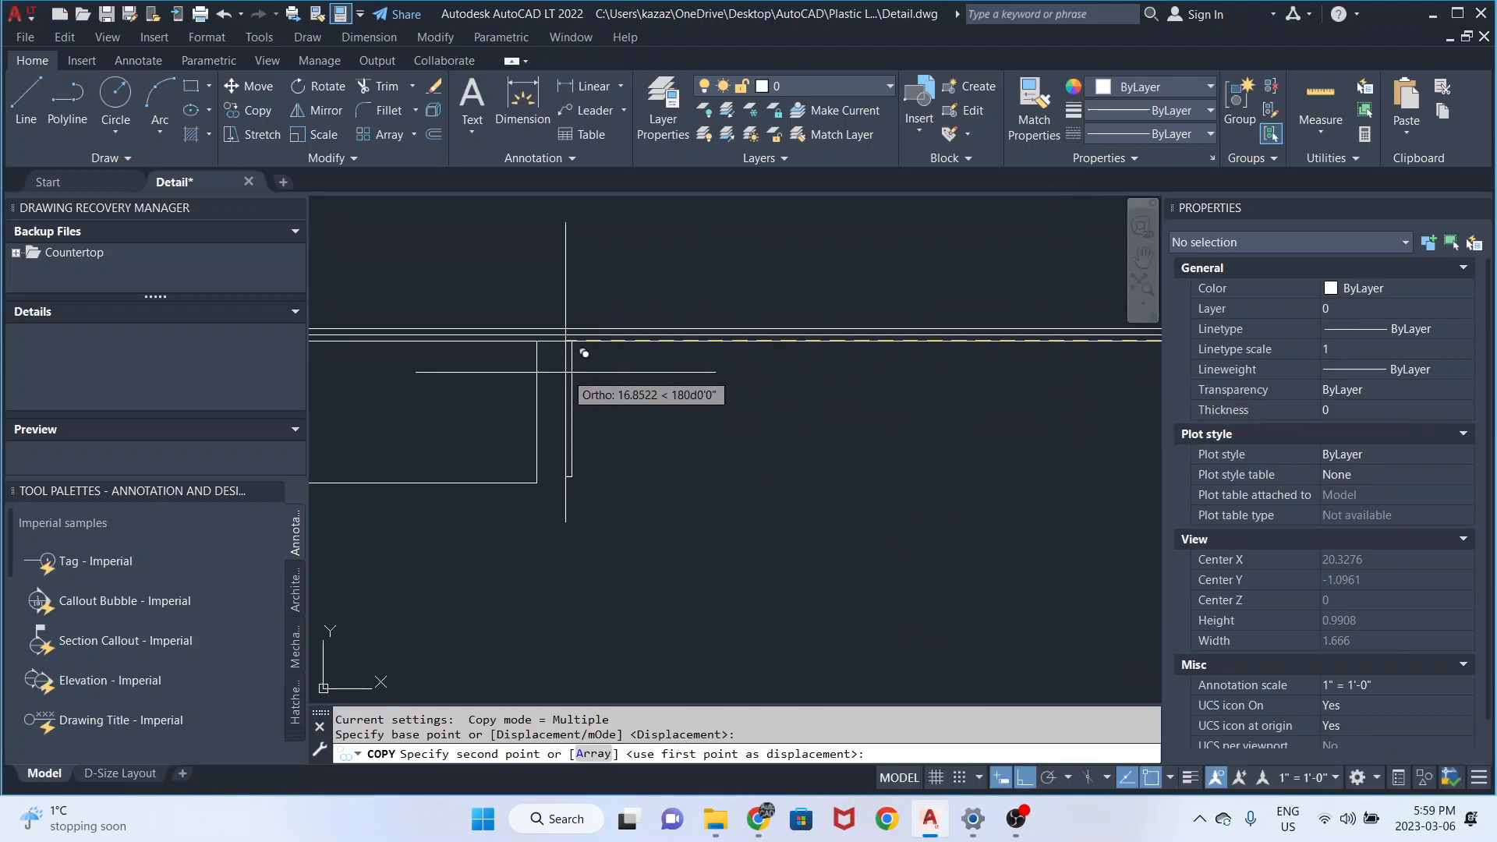
pyautogui.click(536, 336)
pyautogui.scroll(2, 539, 359)
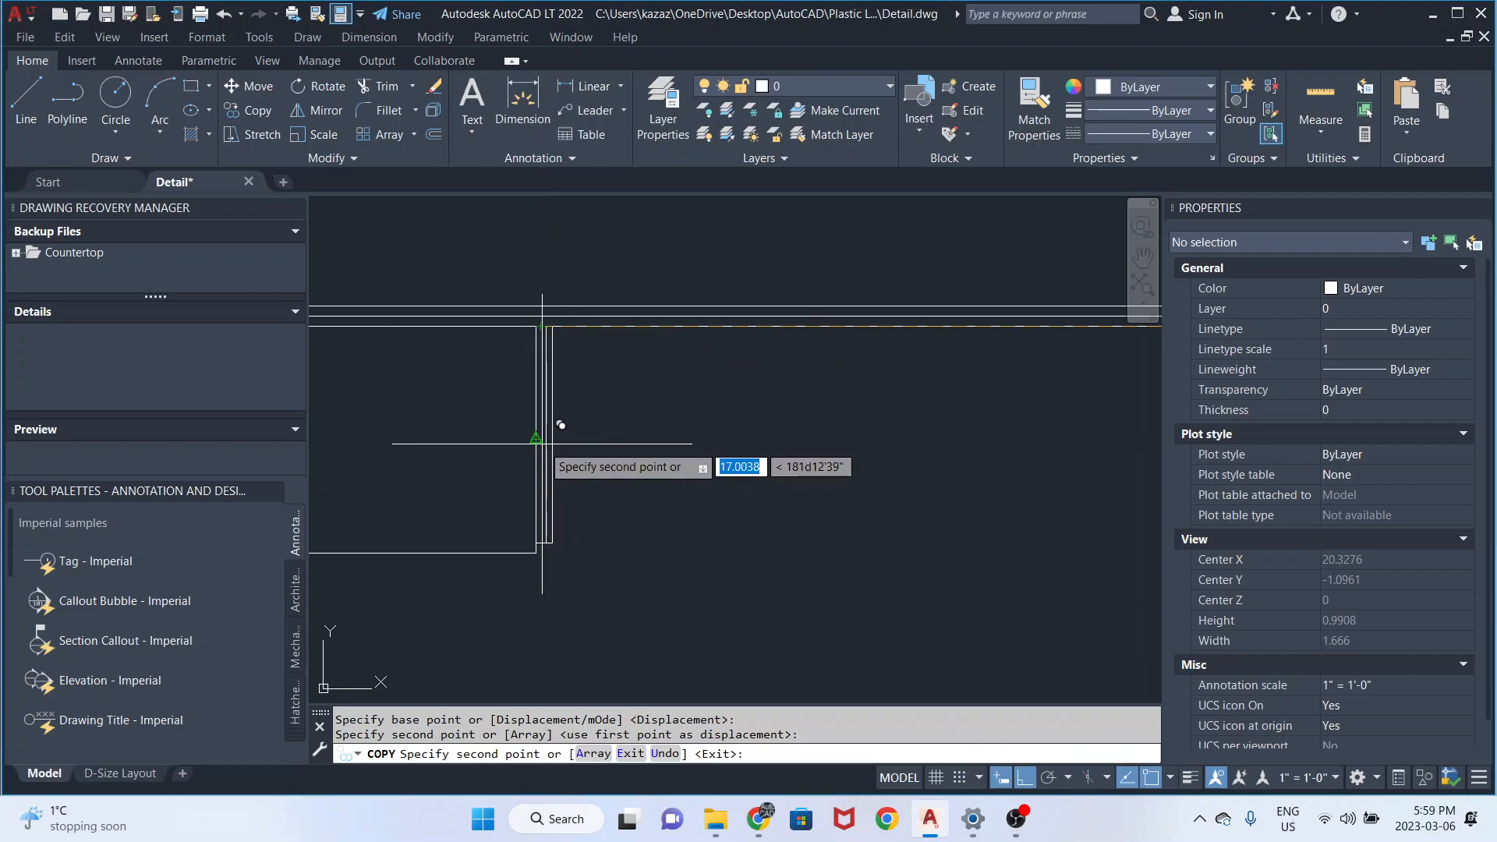
pyautogui.press('Escape')
# - Move the copied vertical strip left by its own width so its right side aligns with the left build-up's right edge
pyautogui.click(544, 374)
pyautogui.scroll(2, 551, 378)
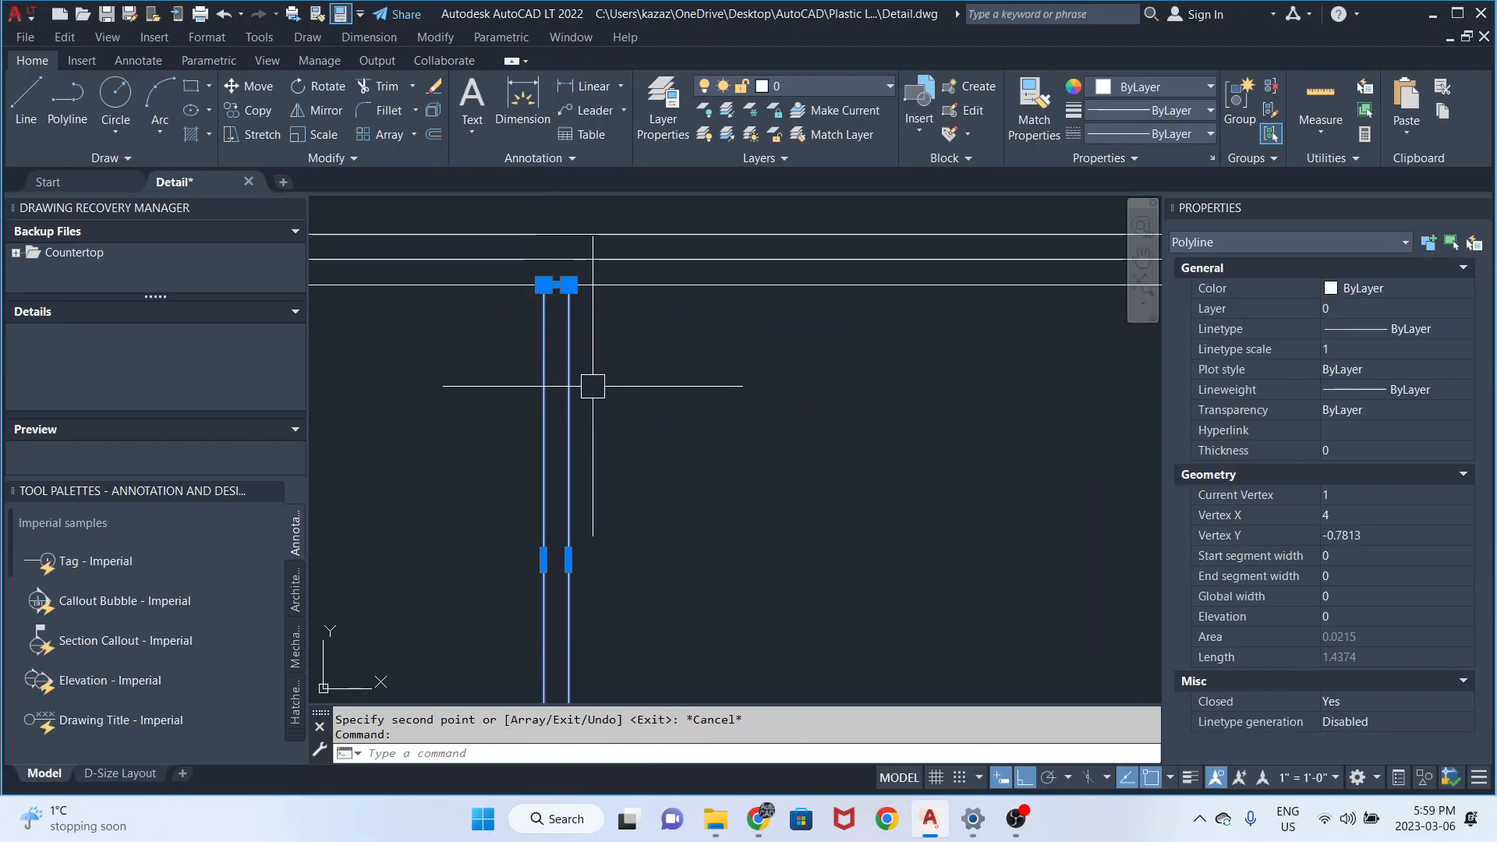
pyautogui.press('Return')
pyautogui.click(569, 372)
# - Mirror the thin strip under the right build-up about a vertical line through the long rectangle's midpoint, keeping the original
pyautogui.scroll(-10, 562, 373)
pyautogui.scroll(10, 872, 416)
pyautogui.click(964, 402)
pyautogui.scroll(-4, 857, 402)
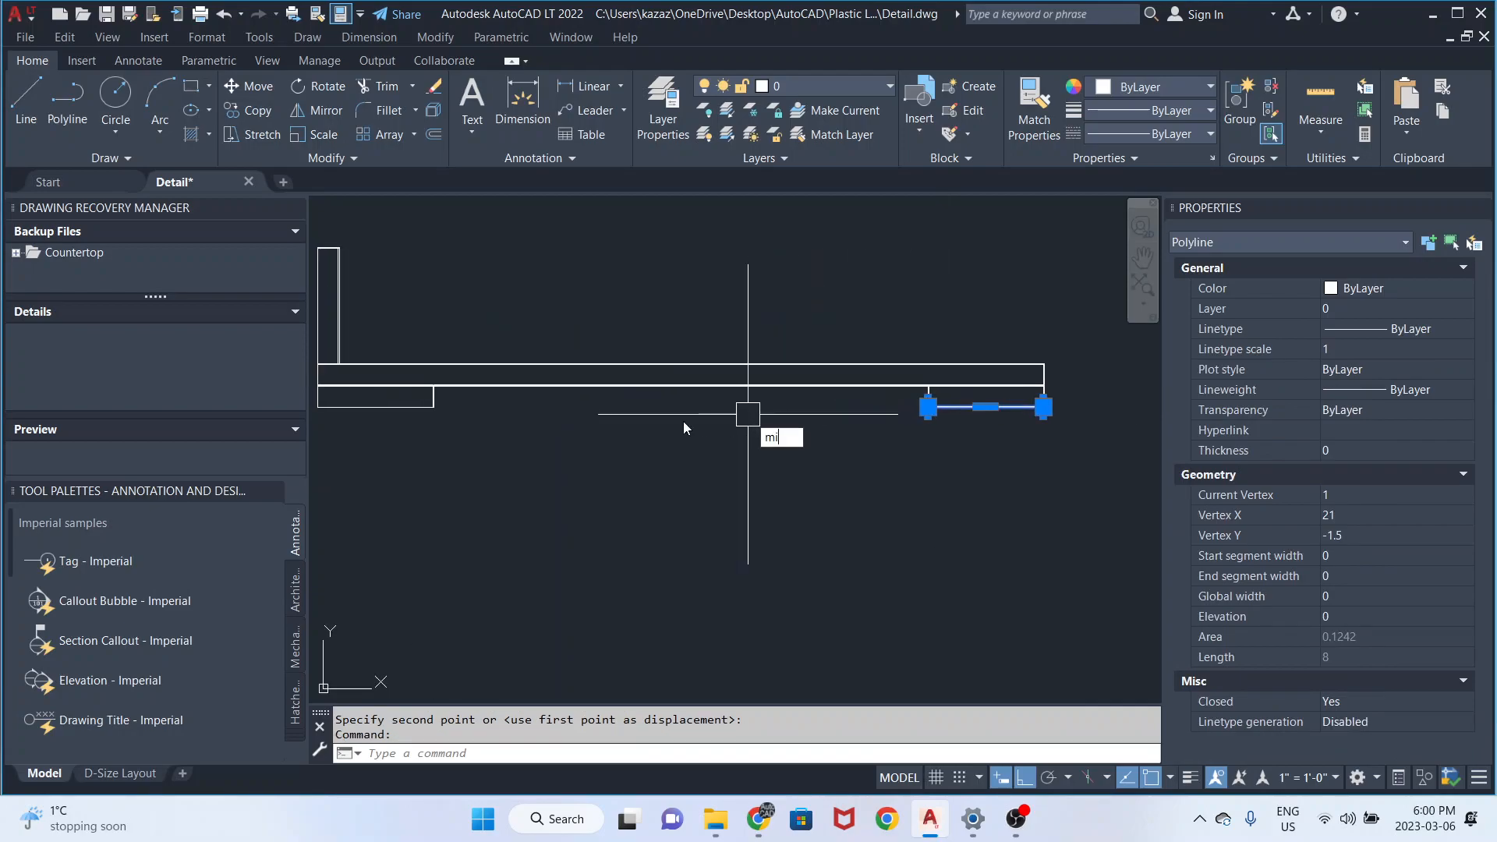
pyautogui.write('mi')
pyautogui.press('Return')
pyautogui.click(679, 383)
pyautogui.click(646, 441)
pyautogui.press('Return')
# - Stretch the left build-up strip's bottom edge up to the upper edge of the mirrored thin strip and clear the selection
pyautogui.scroll(5, 517, 442)
pyautogui.click(562, 324)
pyautogui.click(511, 307)
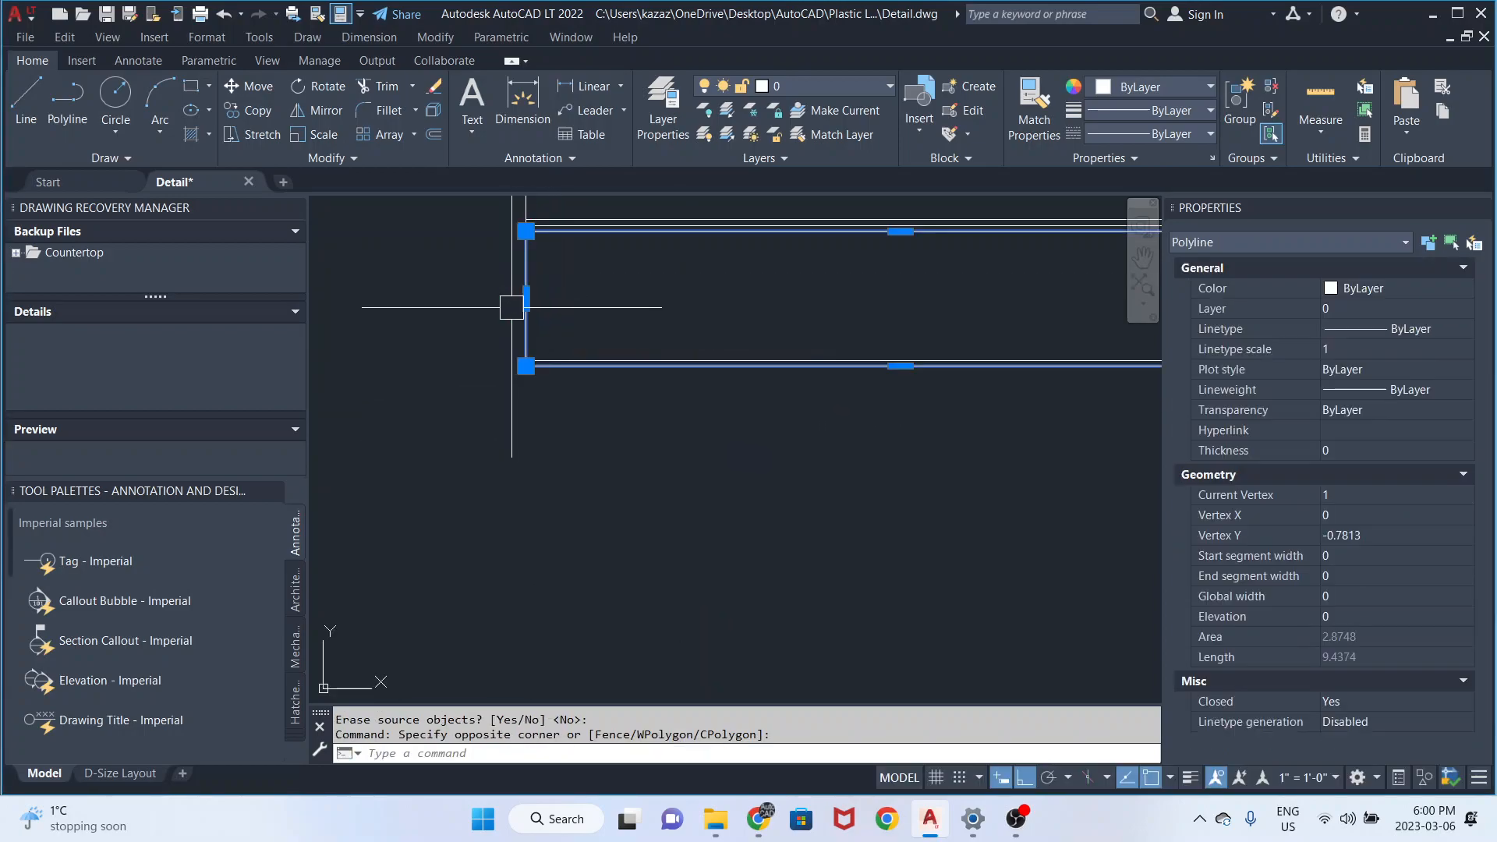
pyautogui.scroll(2, 851, 377)
pyautogui.click(946, 338)
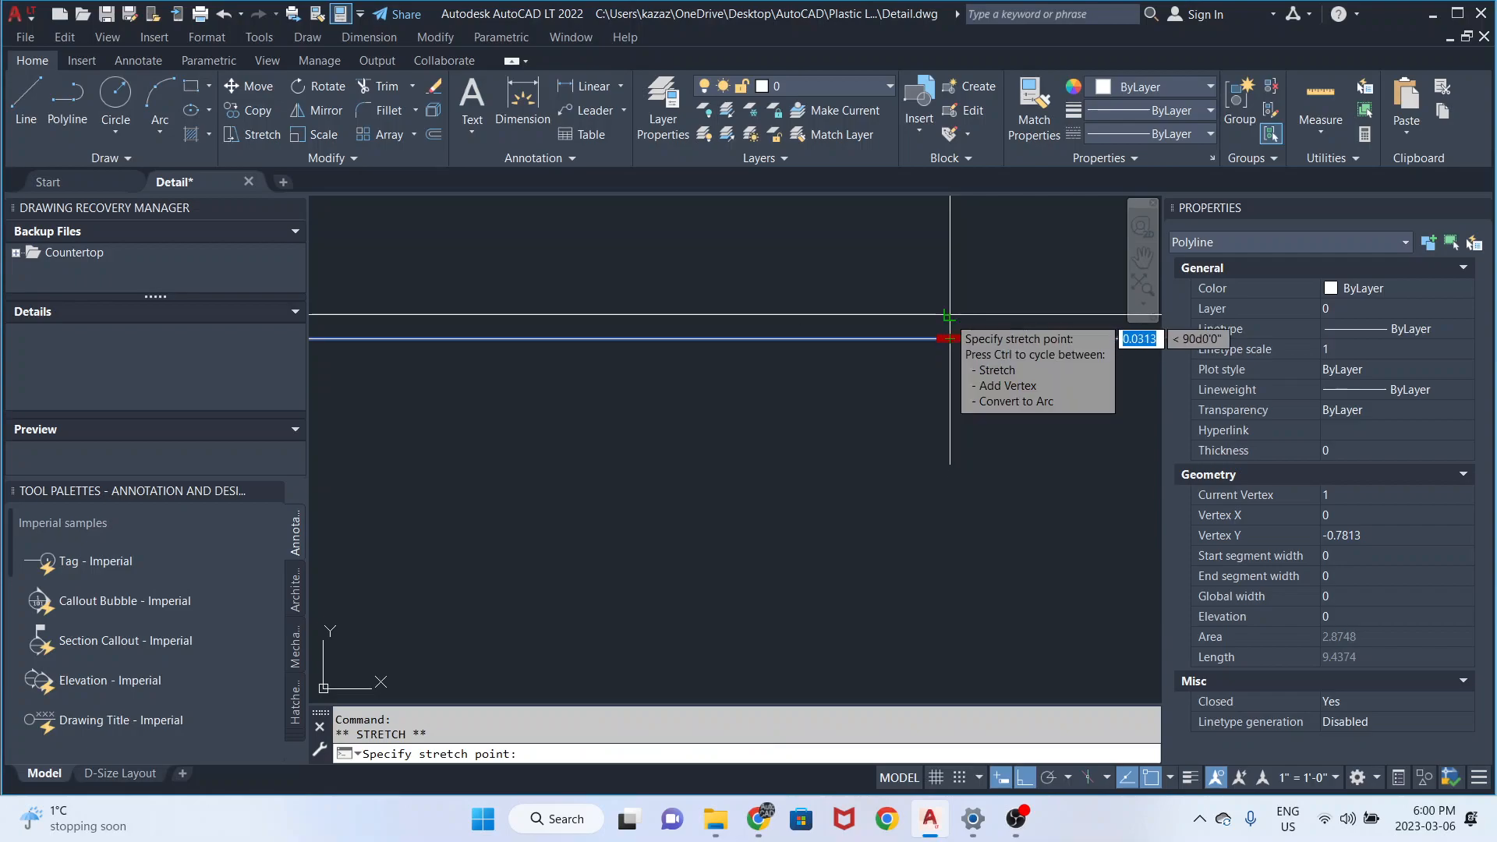
pyautogui.scroll(-3, 840, 395)
pyautogui.moveTo(953, 404); pyautogui.dragTo(730, 416, button='middle')
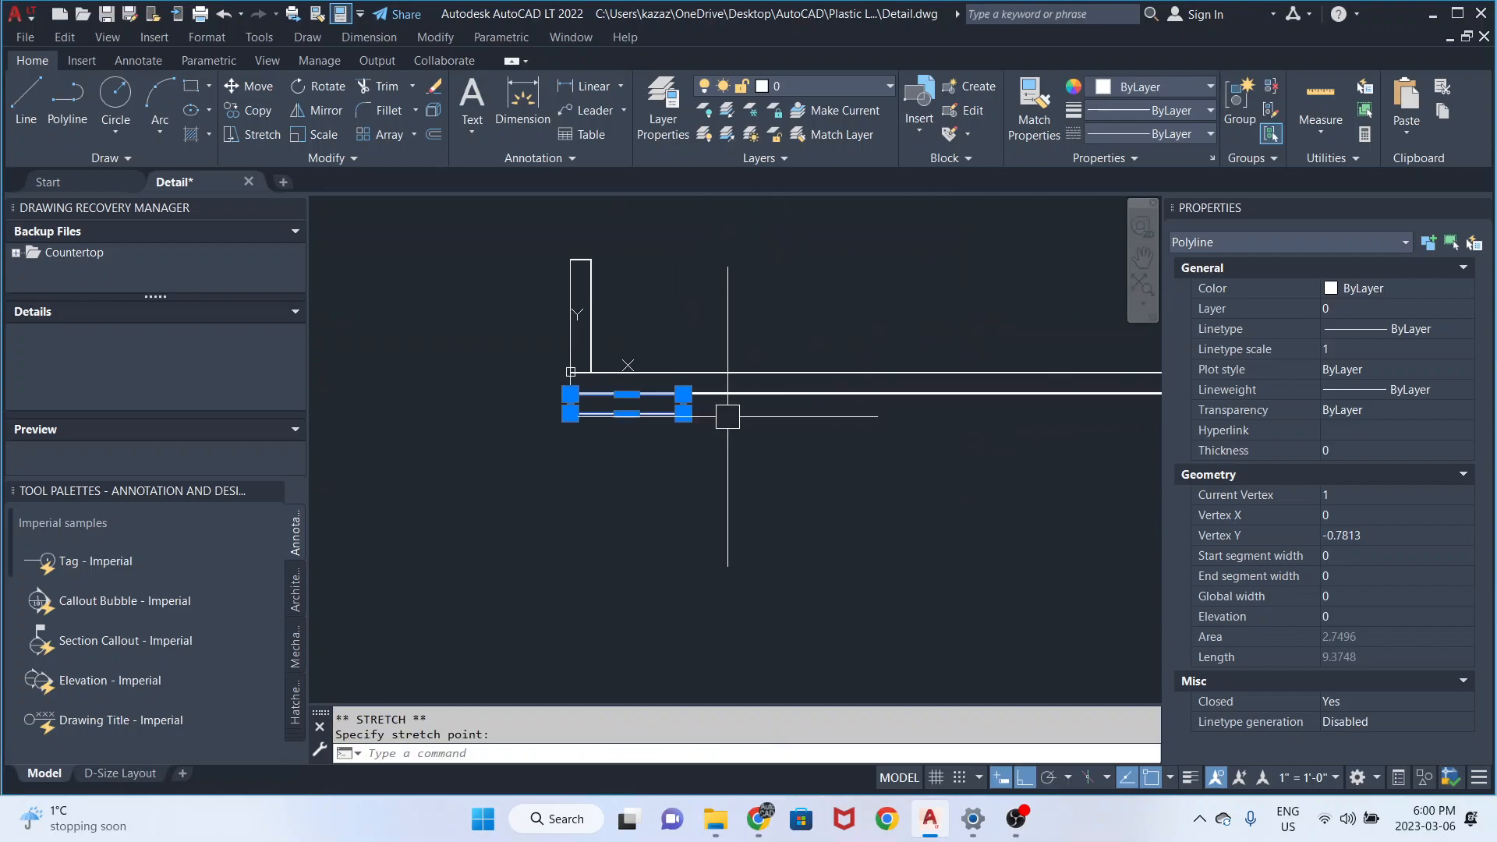
pyautogui.press('Escape')
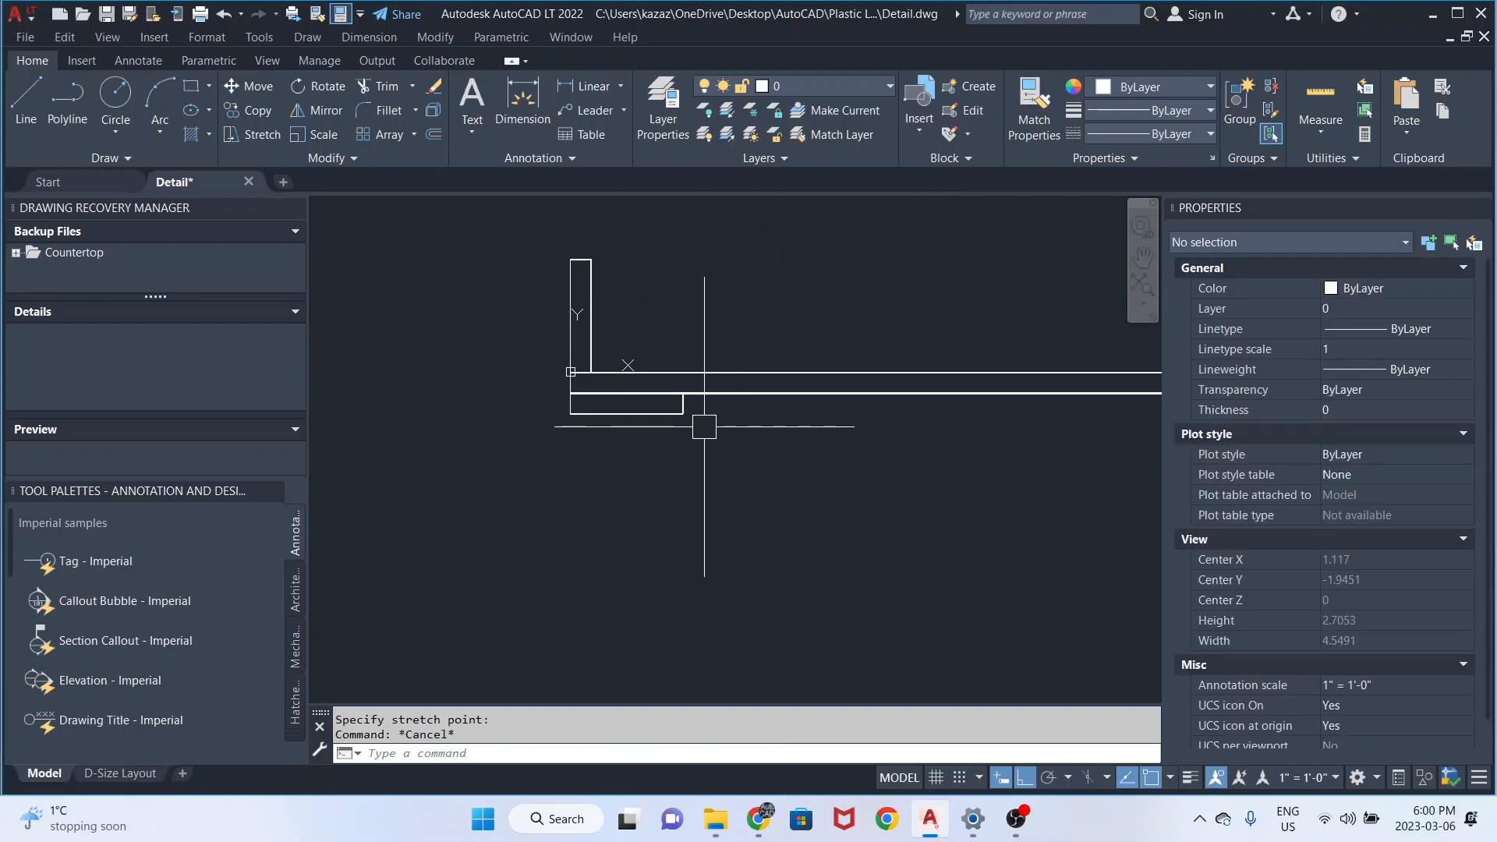
# - Stretch the right end of the thin strip under the left build-up to the outer edge of the vertical strip
pyautogui.click(193, 88)
pyautogui.scroll(10, 700, 418)
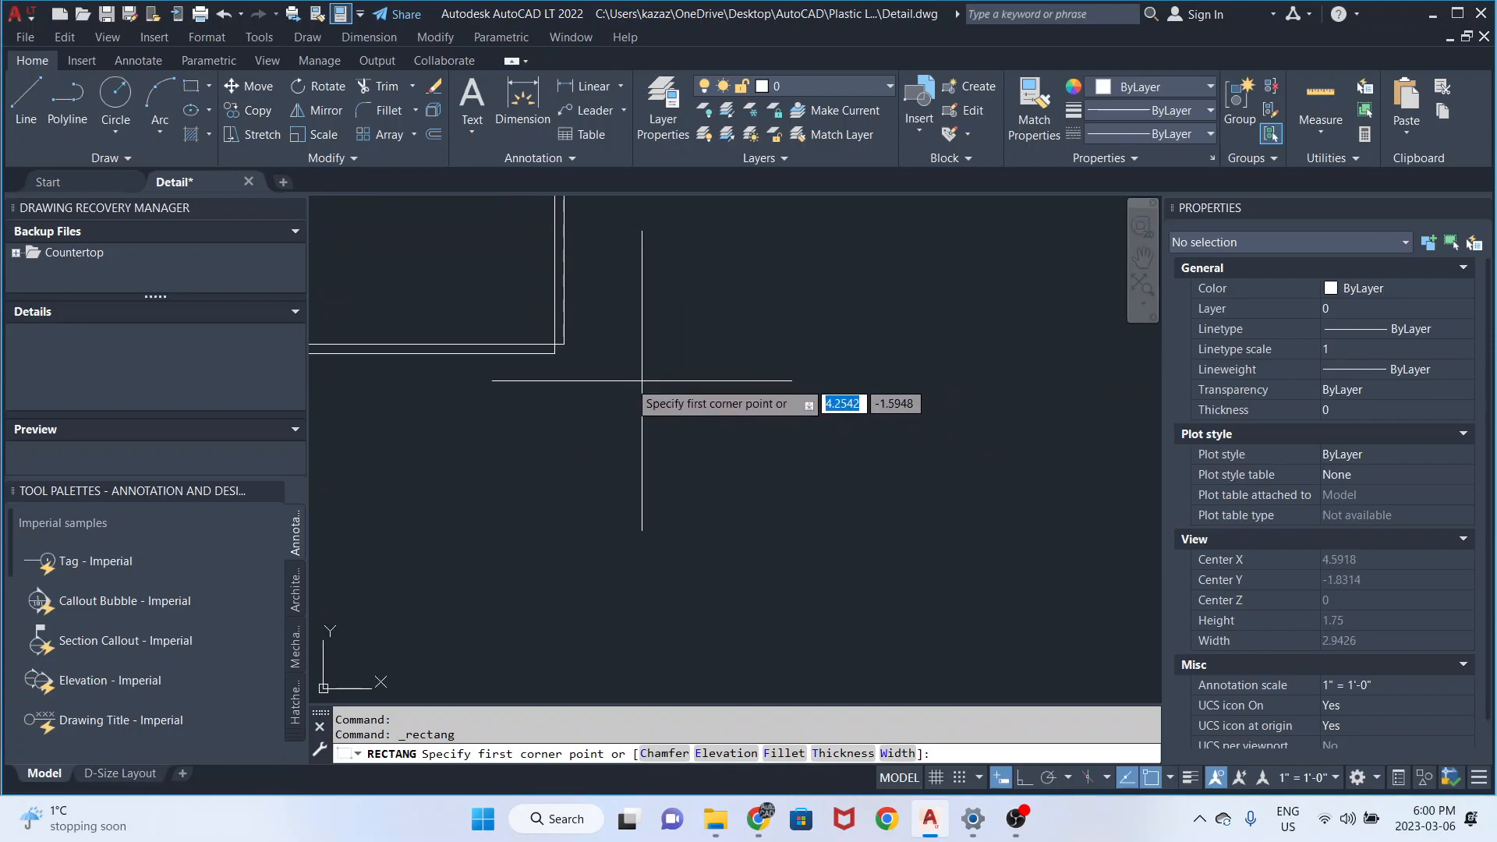
pyautogui.scroll(4, 554, 349)
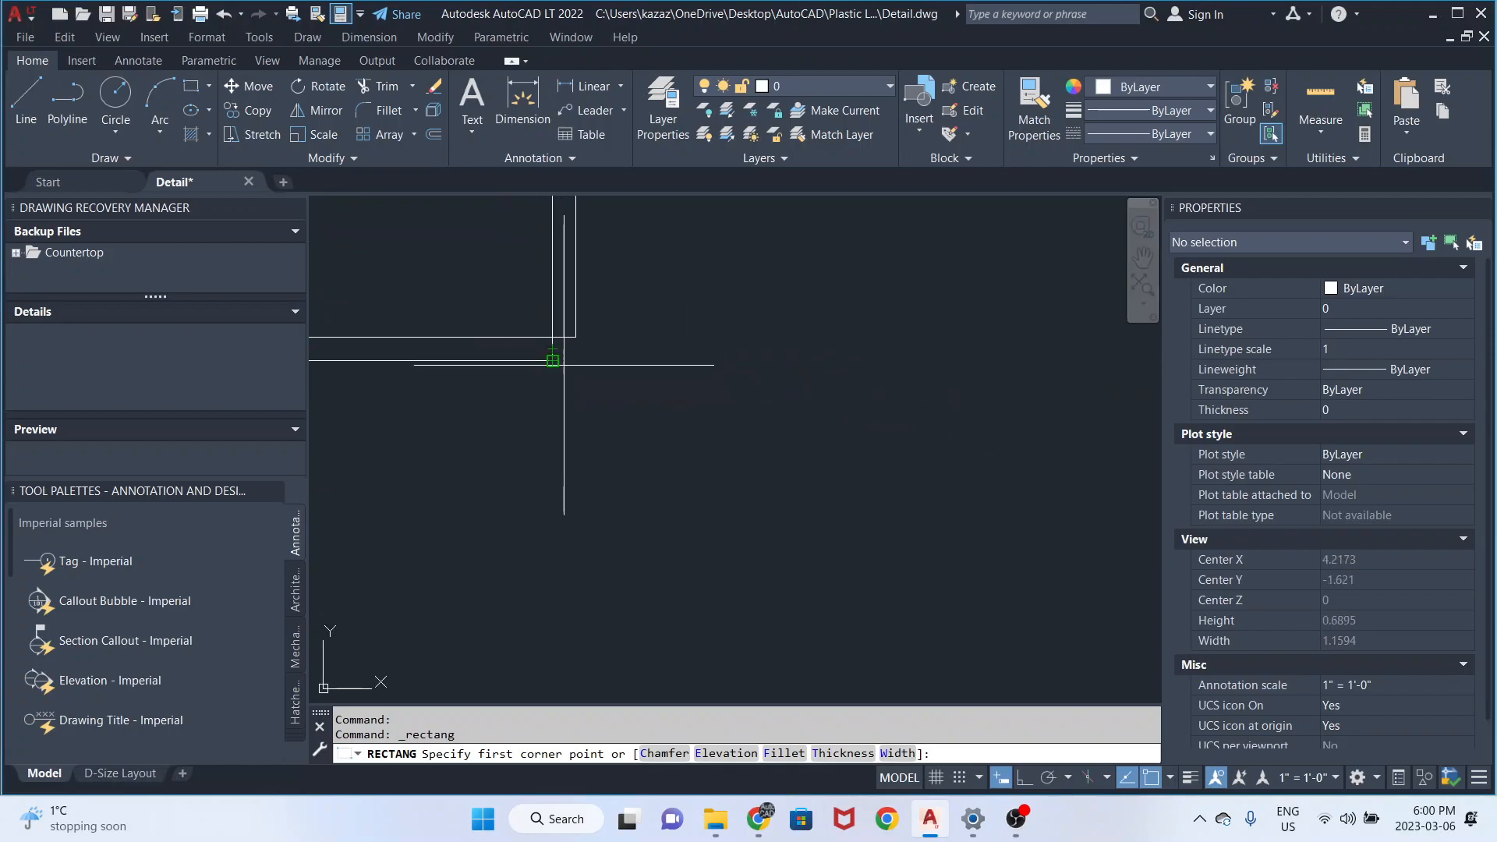
pyautogui.press('Escape')
pyautogui.click(536, 357)
pyautogui.scroll(3, 557, 363)
pyautogui.click(545, 333)
pyautogui.click(602, 326)
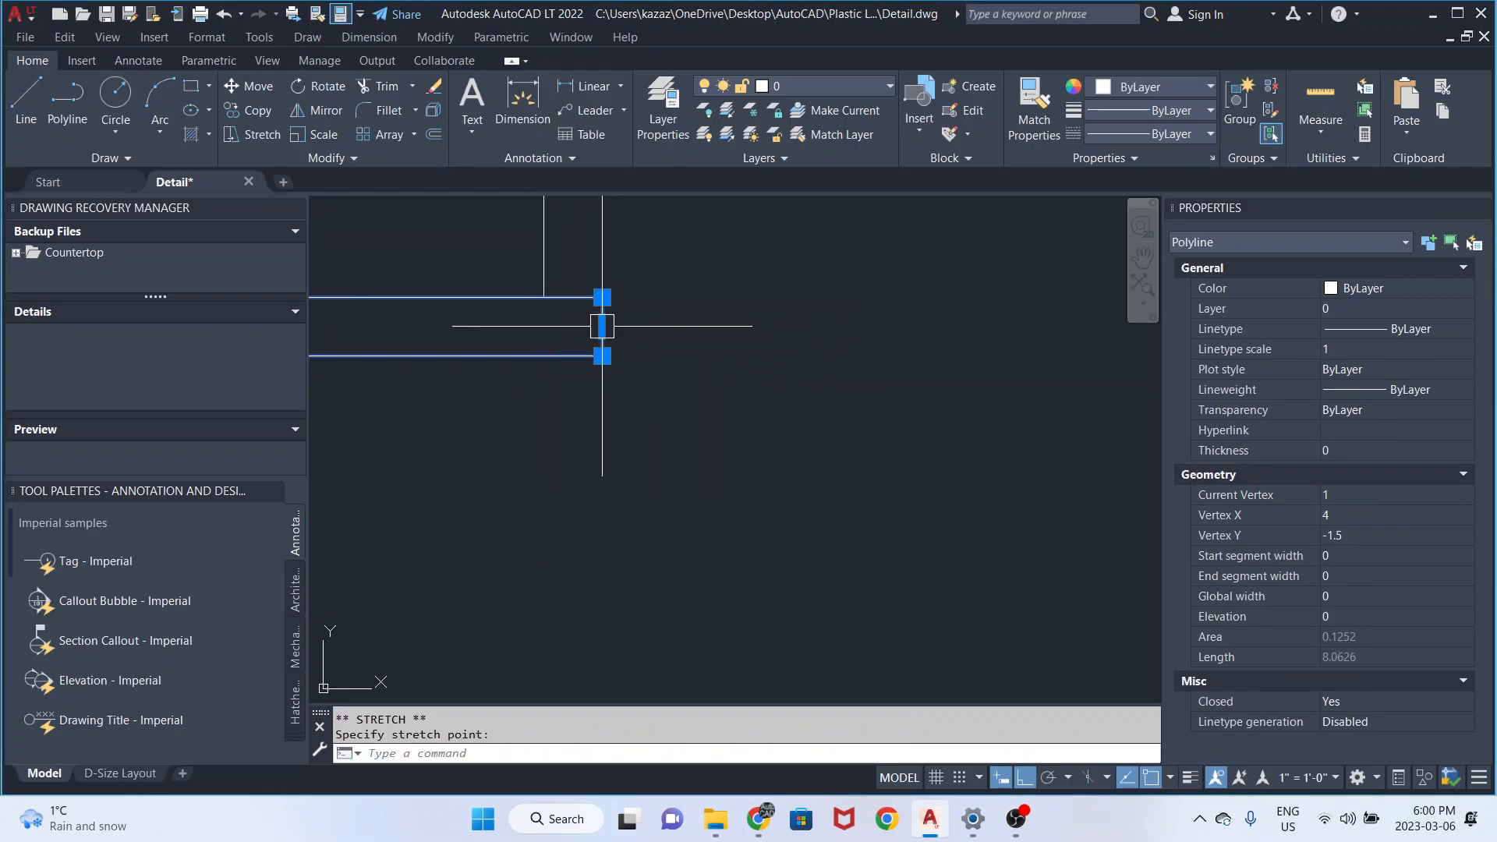
# - Draw a rectangle filling the gap between the build-ups, from the left build-up's lower-right corner to the right build-up's upper-left corner
pyautogui.click(191, 86)
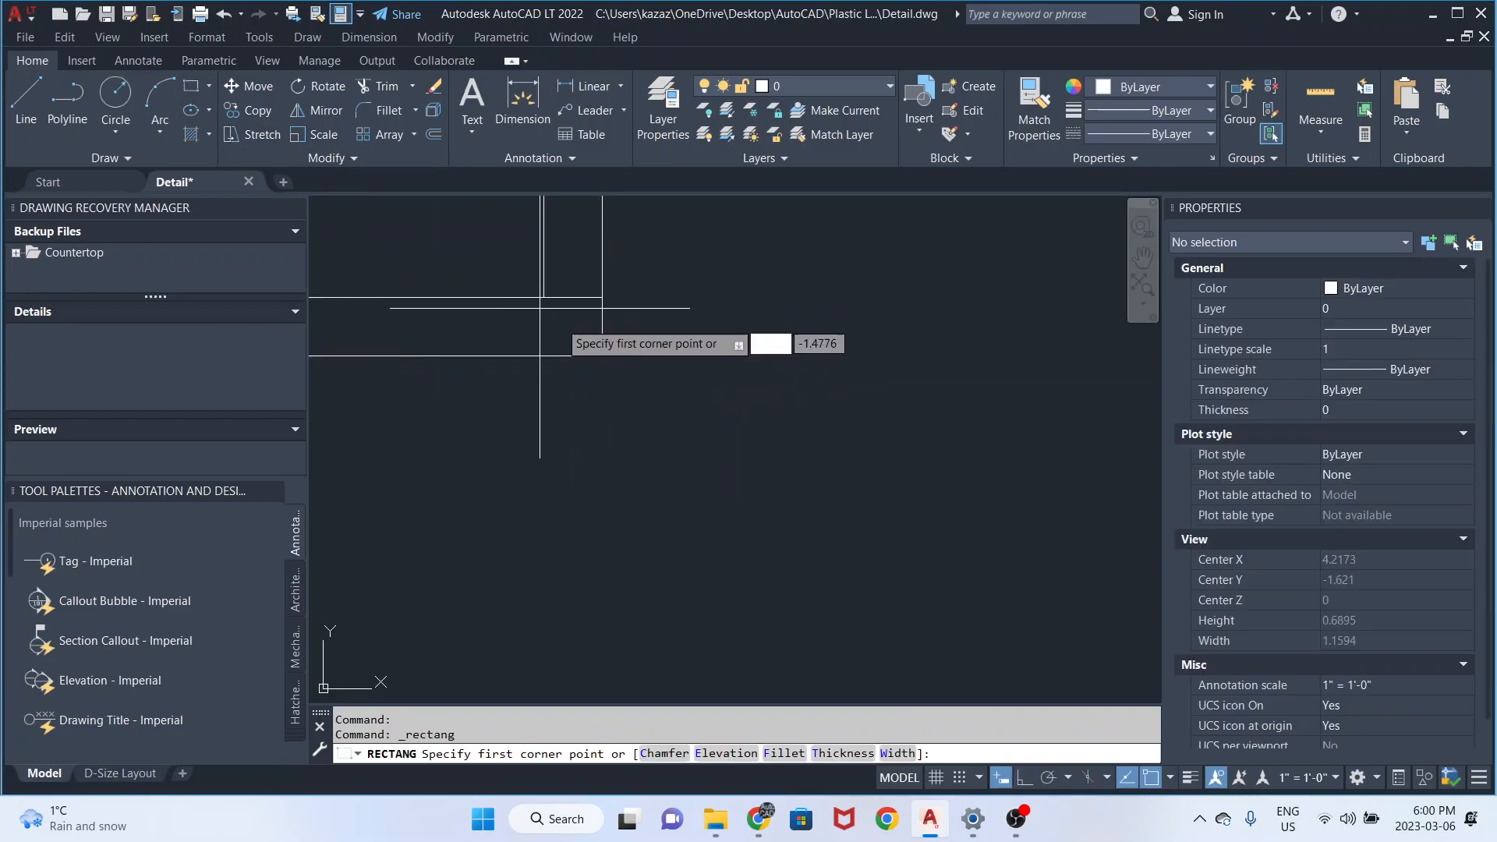
pyautogui.click(602, 357)
pyautogui.scroll(-5, 546, 359)
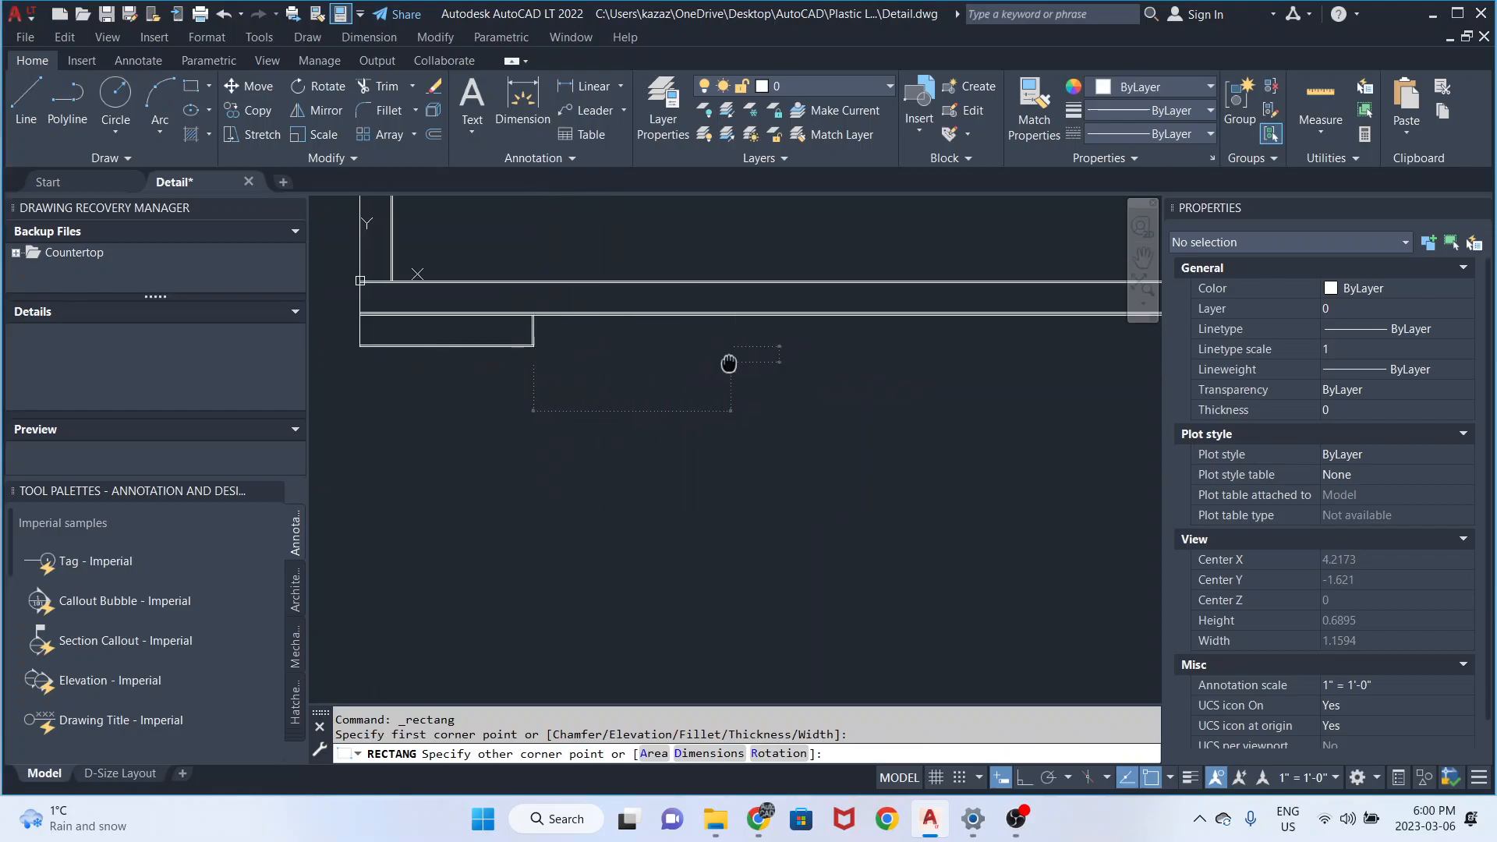
pyautogui.scroll(5, 1029, 327)
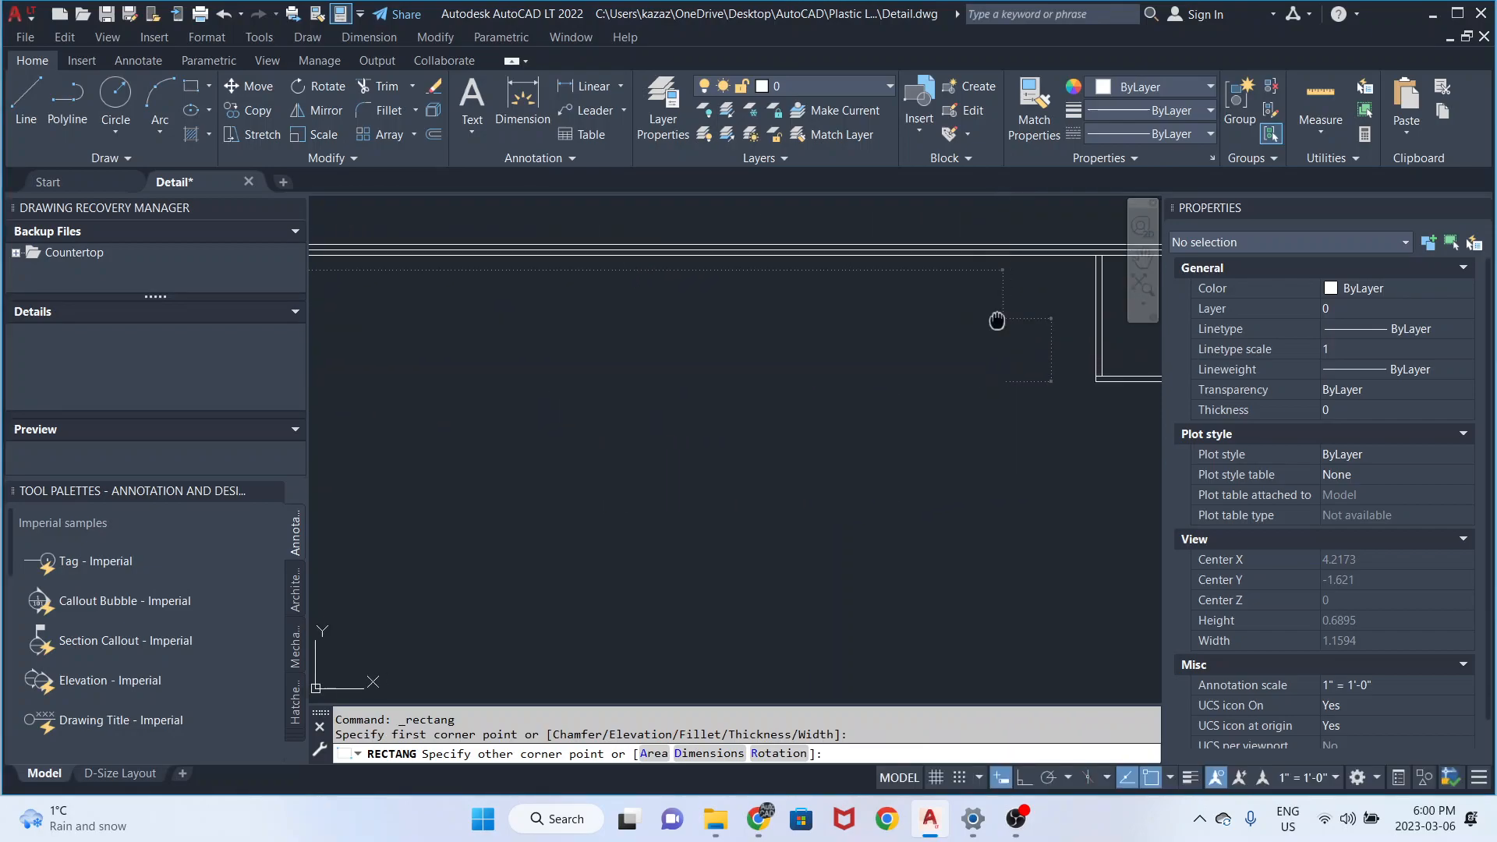
pyautogui.scroll(4, 921, 297)
pyautogui.click(920, 251)
# - Assign every part of the section except the rectangle between the build-ups to the Countertop layer
pyautogui.scroll(-8, 798, 317)
pyautogui.scroll(-6, 798, 319)
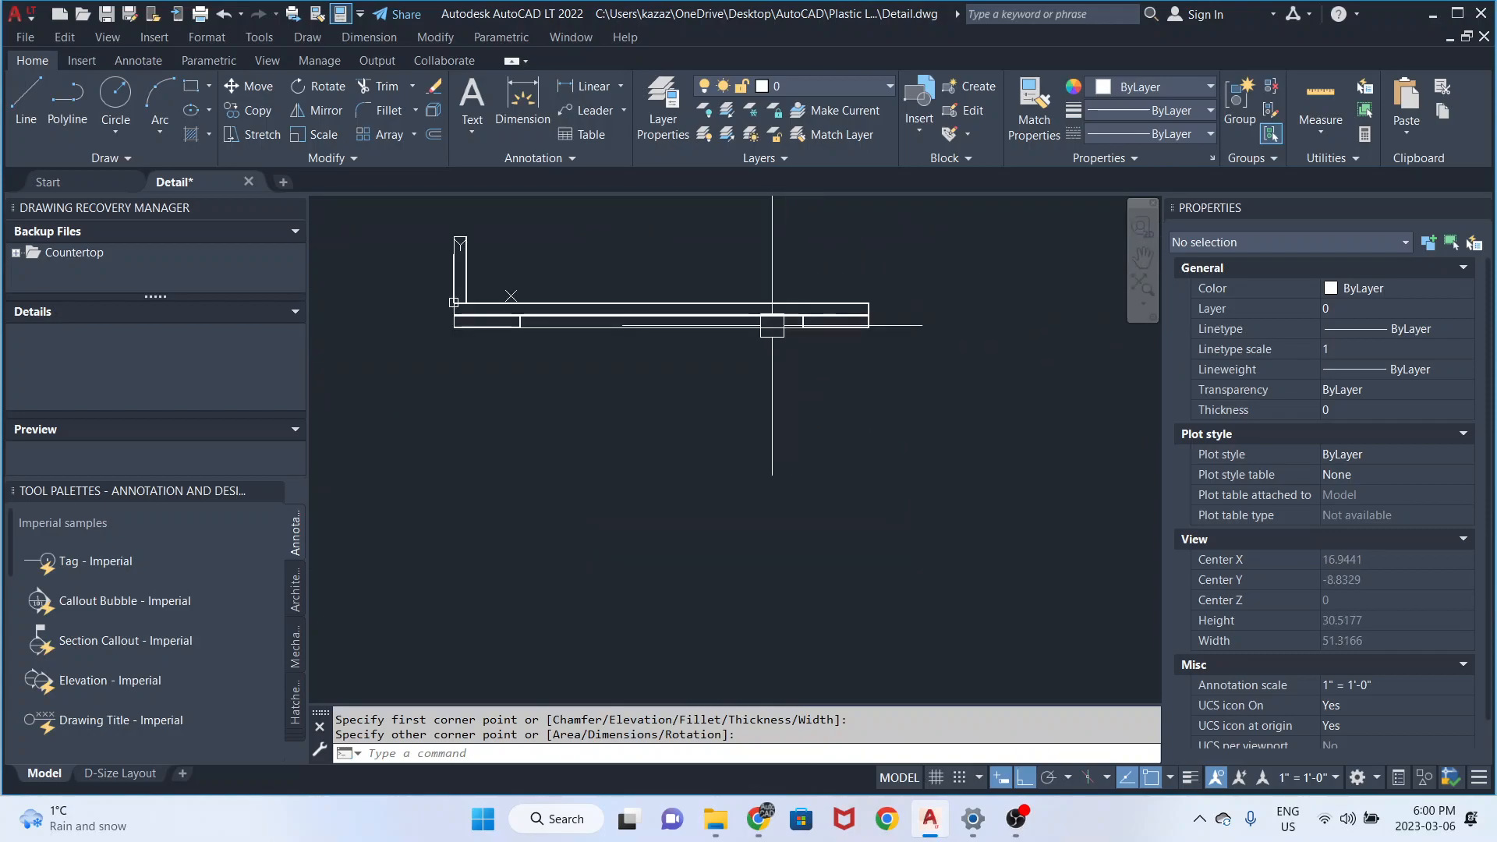
pyautogui.click(419, 297)
pyautogui.click(881, 423)
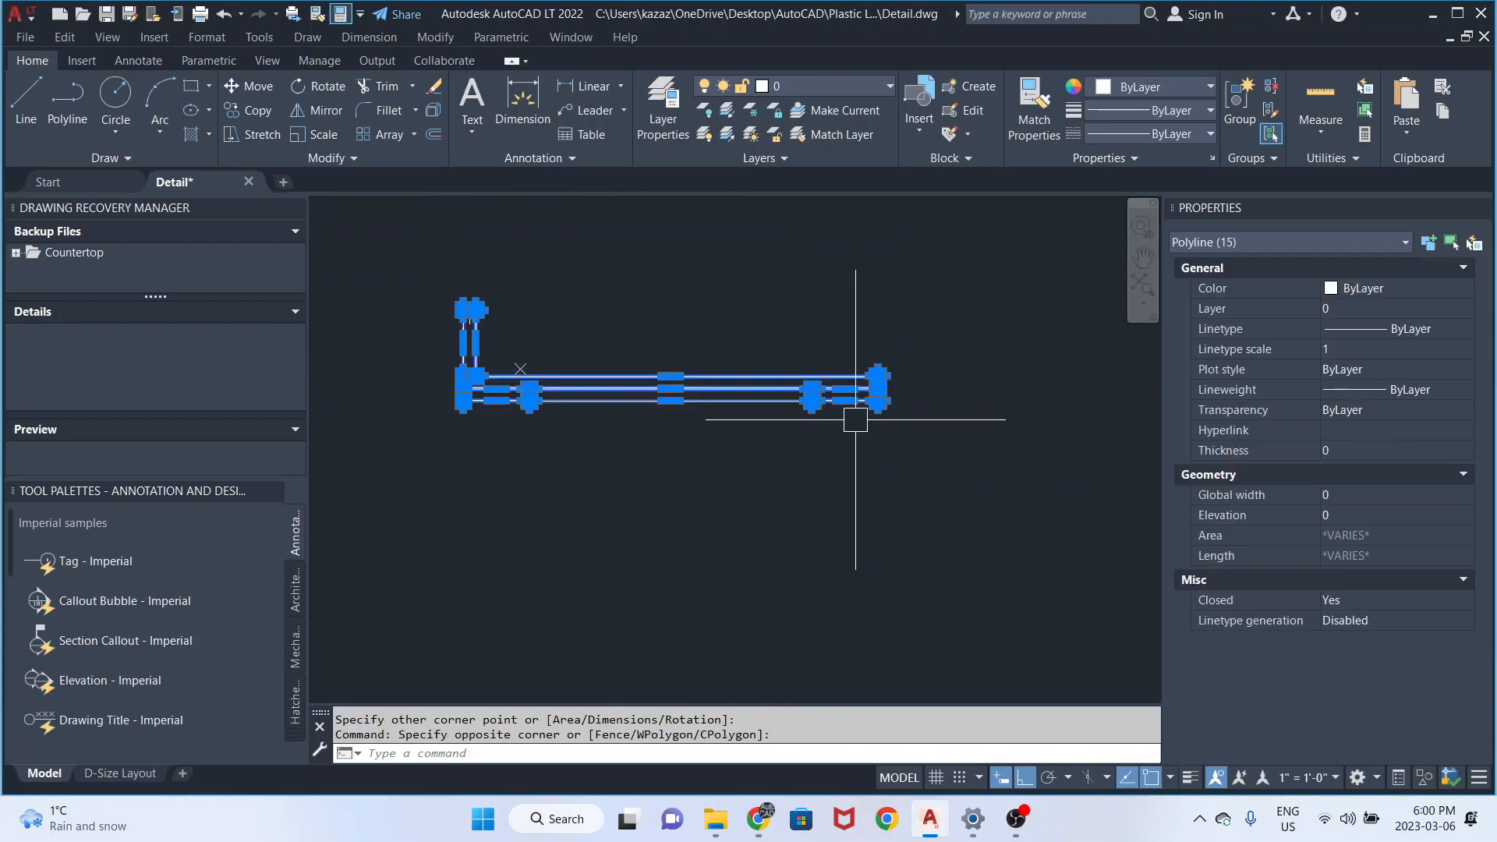
pyautogui.keyDown('shift'); pyautogui.click(761, 405); pyautogui.keyUp('shift')
pyautogui.click(811, 87)
pyautogui.click(789, 162)
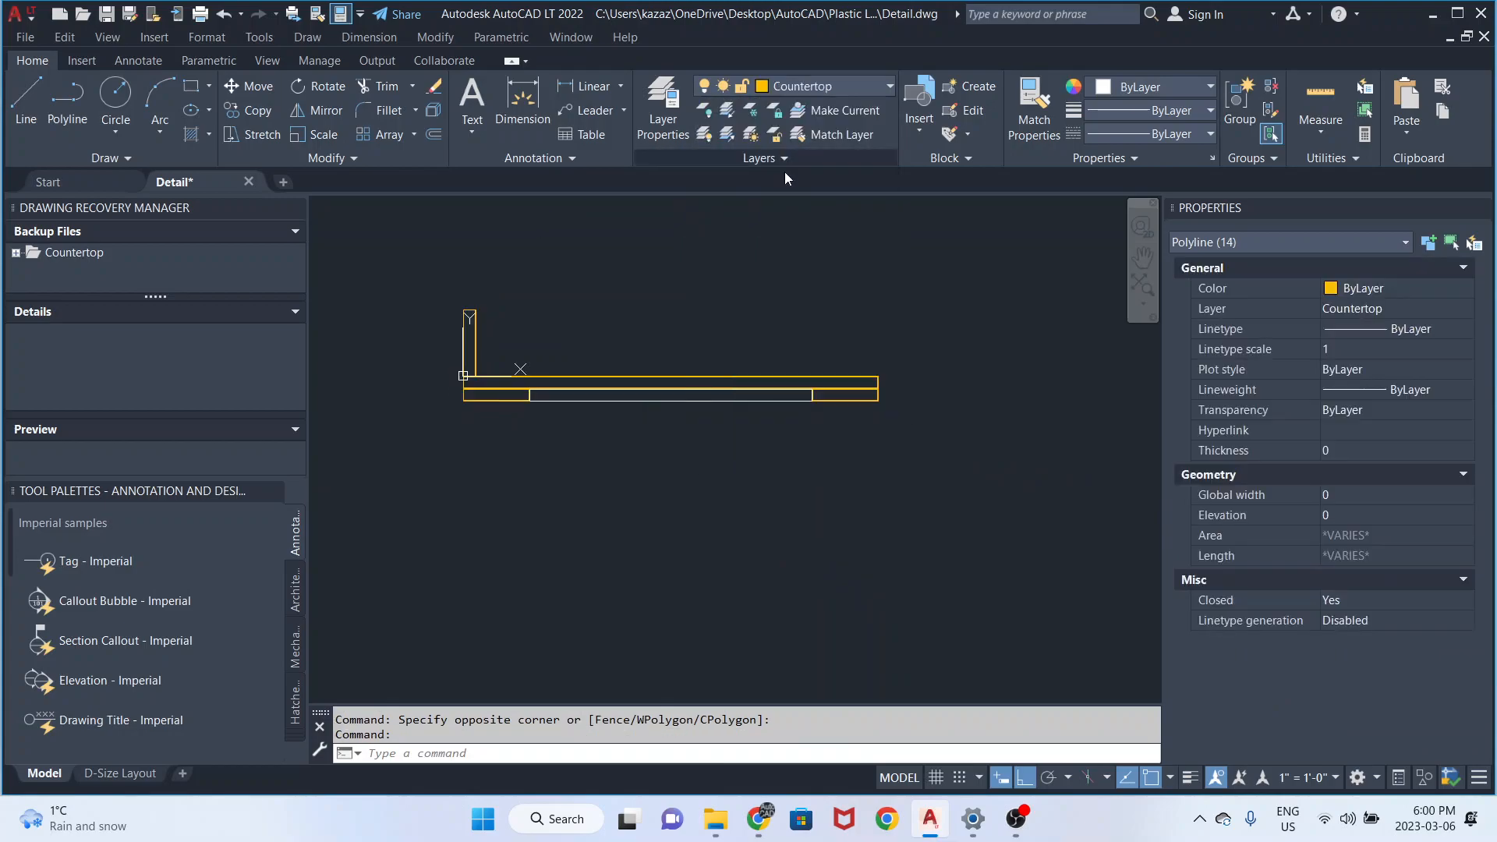
pyautogui.press('Escape')
# - Assign the rectangle between the two build-ups to the Light Line layer and clear the selection
pyautogui.click(756, 404)
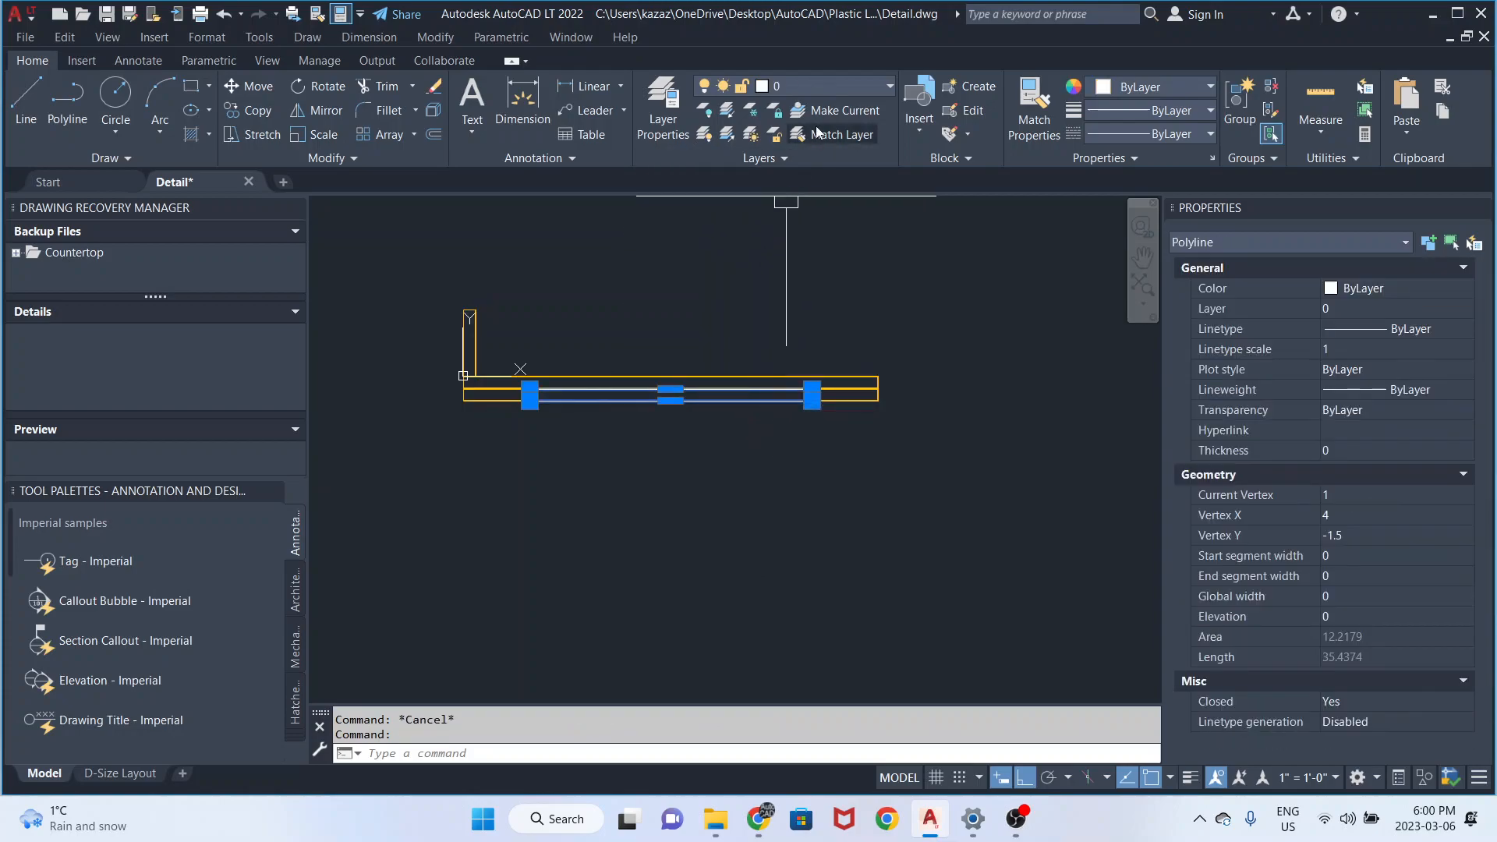
pyautogui.click(817, 89)
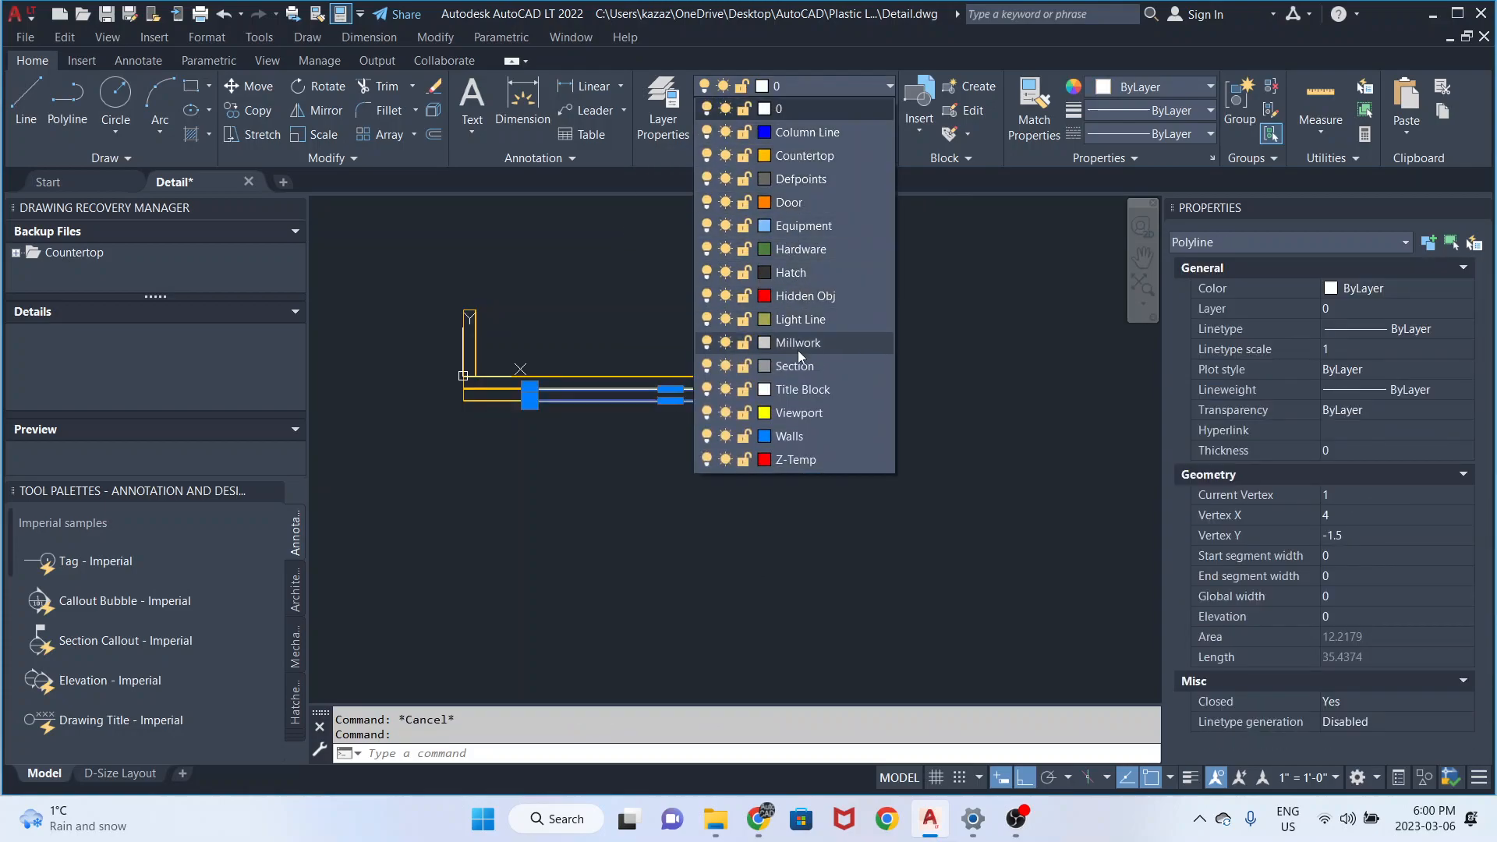
pyautogui.click(783, 320)
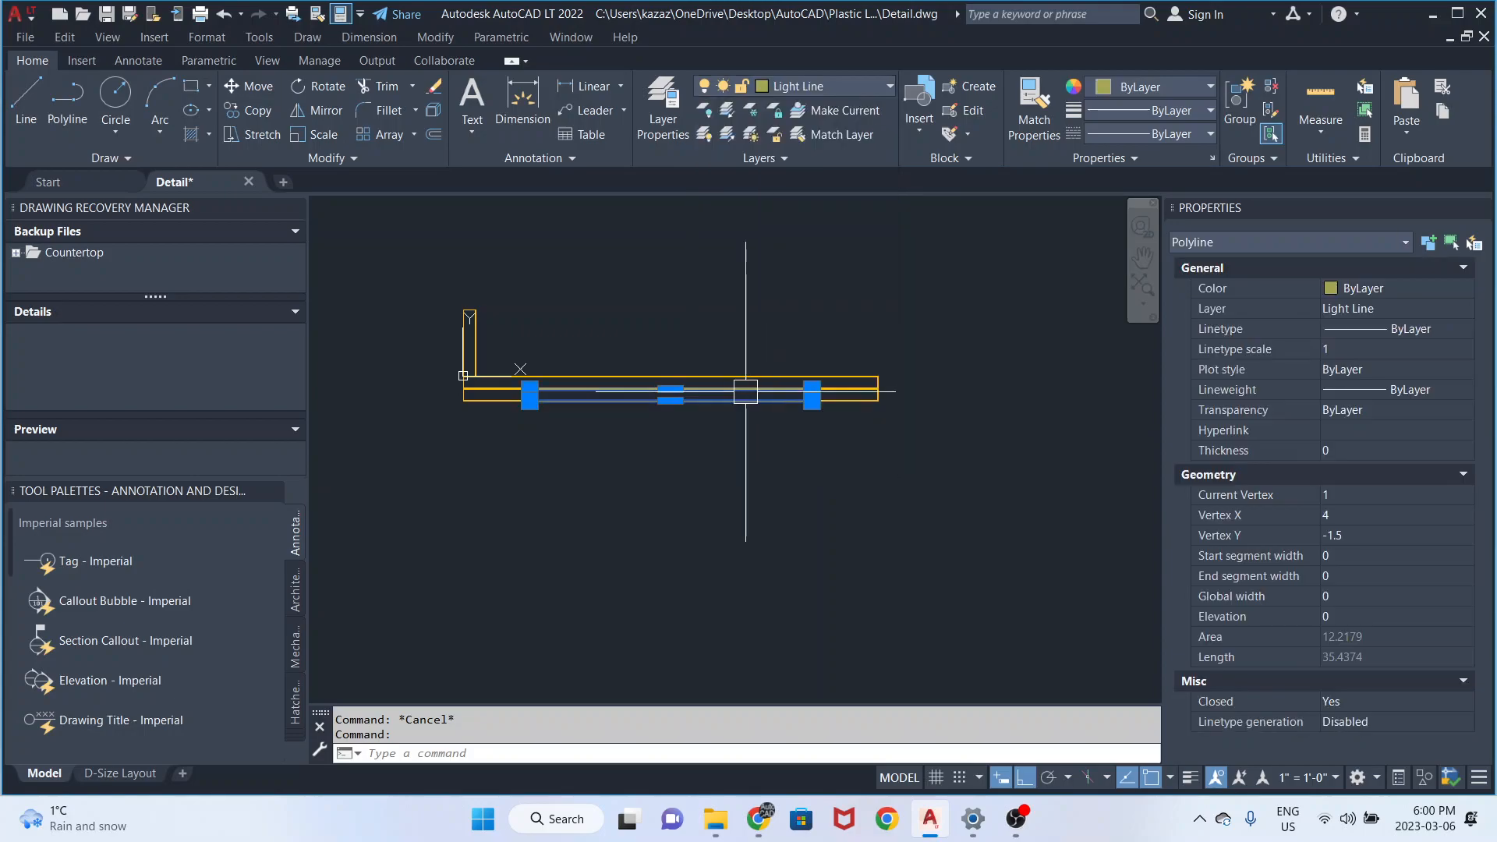
pyautogui.press('Escape')
# - Assign the core rectangles of the left build-up, the long top and the backsplash to the Millwork layer
pyautogui.scroll(3, 484, 382)
pyautogui.click(481, 363)
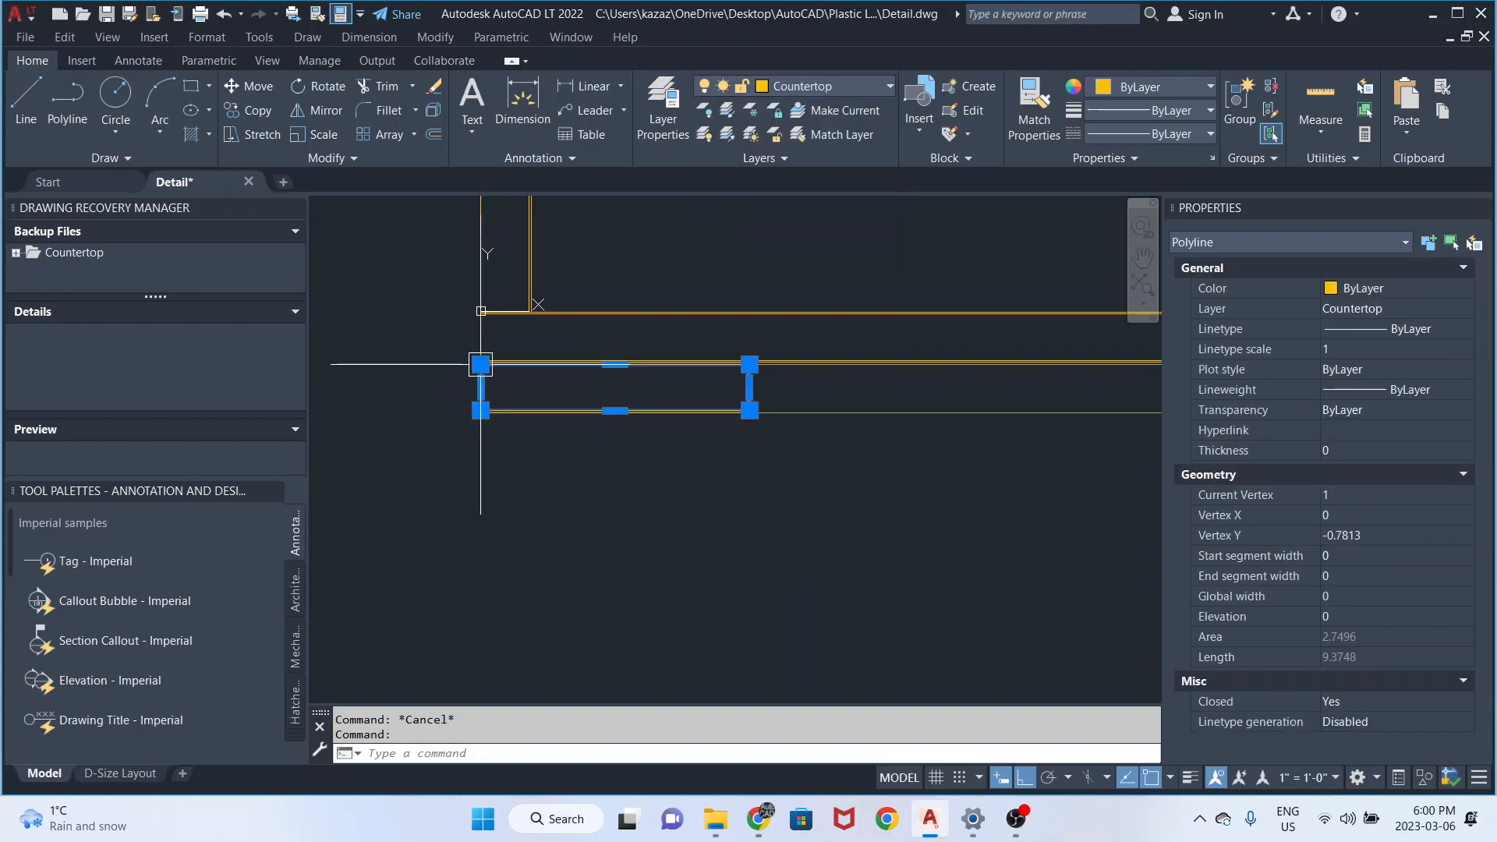
pyautogui.click(481, 313)
pyautogui.scroll(-4, 485, 323)
pyautogui.click(492, 272)
pyautogui.scroll(-6, 500, 272)
pyautogui.scroll(8, 652, 295)
pyautogui.scroll(7, 546, 266)
pyautogui.moveTo(488, 275); pyautogui.dragTo(641, 370, button='middle')
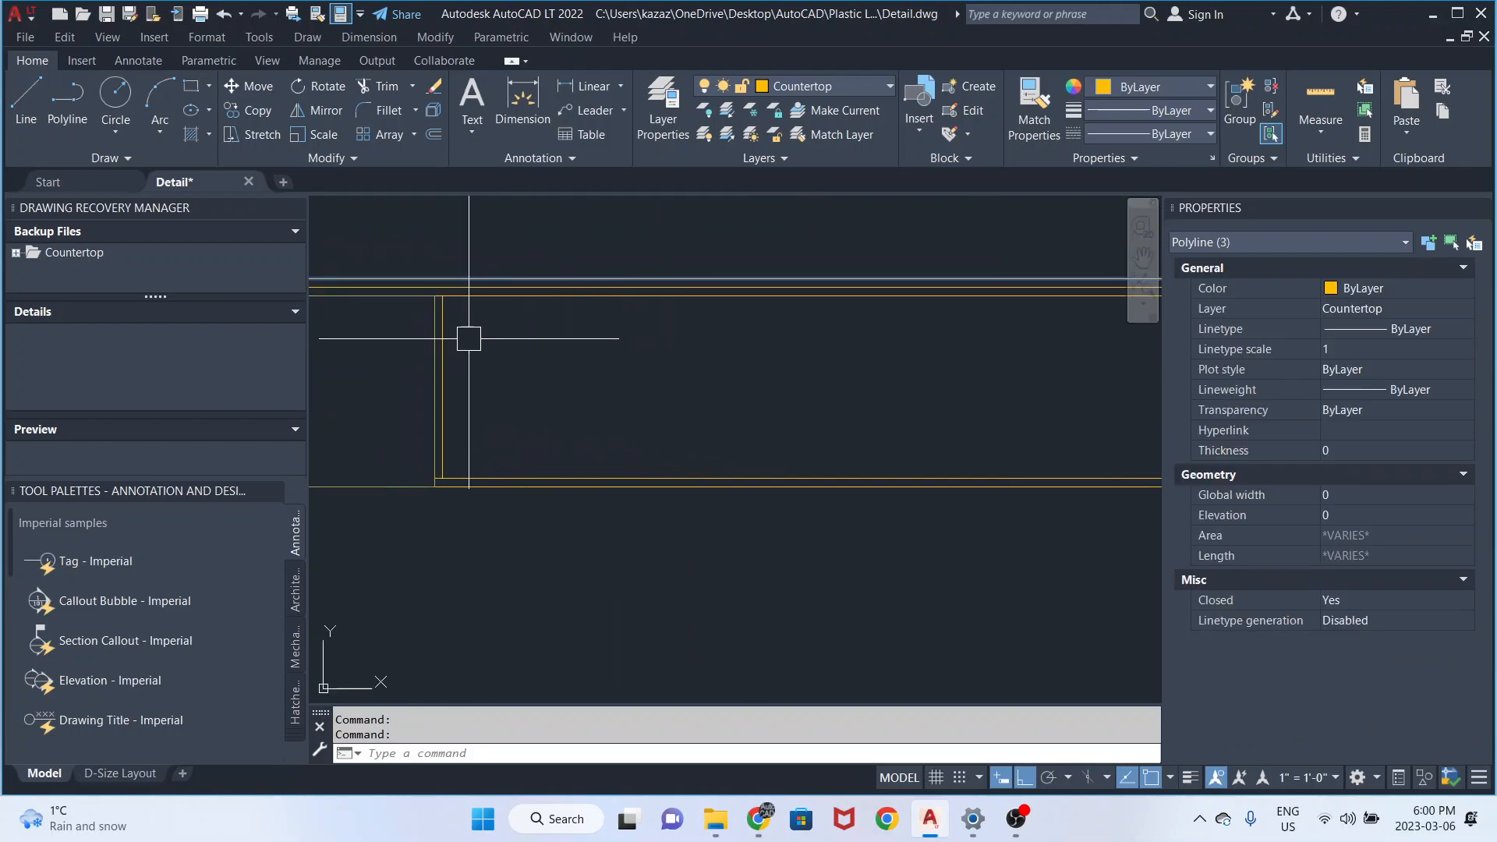
pyautogui.scroll(5, 455, 338)
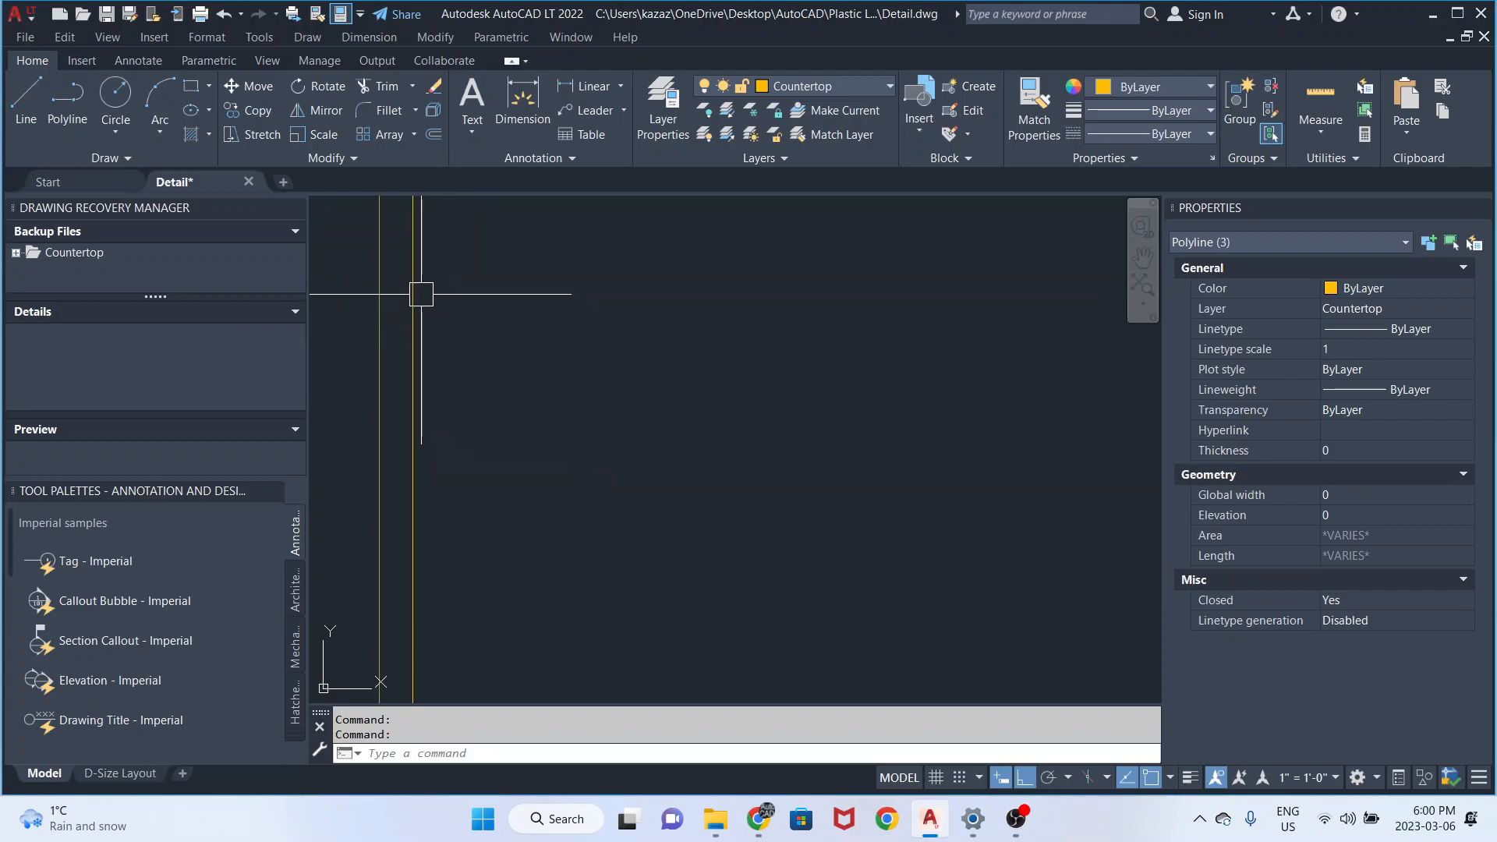
pyautogui.click(429, 298)
pyautogui.click(404, 283)
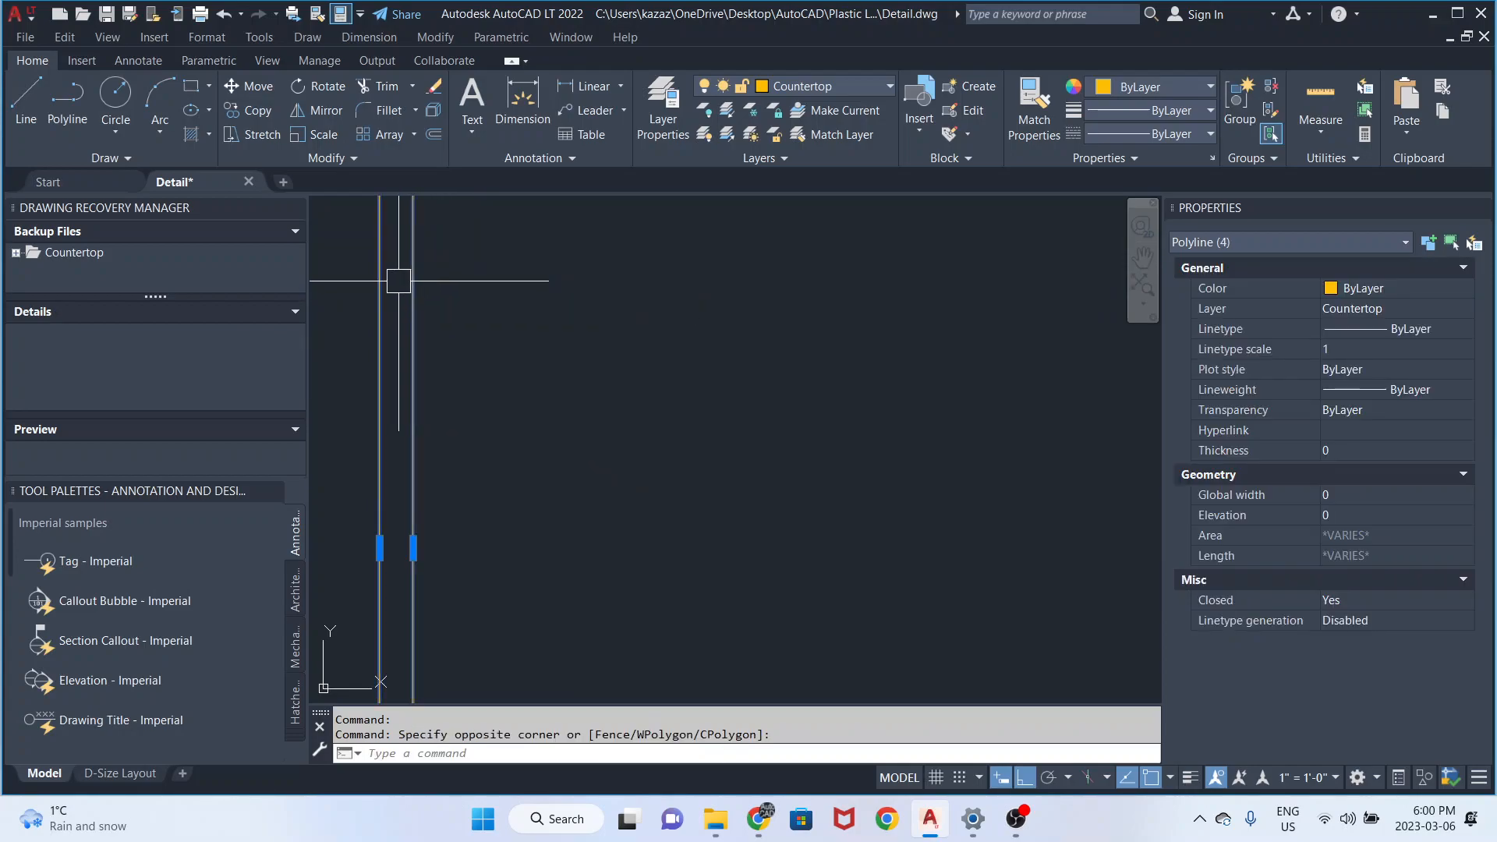
pyautogui.keyDown('shift'); pyautogui.click(359, 250); pyautogui.keyUp('shift')
pyautogui.scroll(-9, 475, 281)
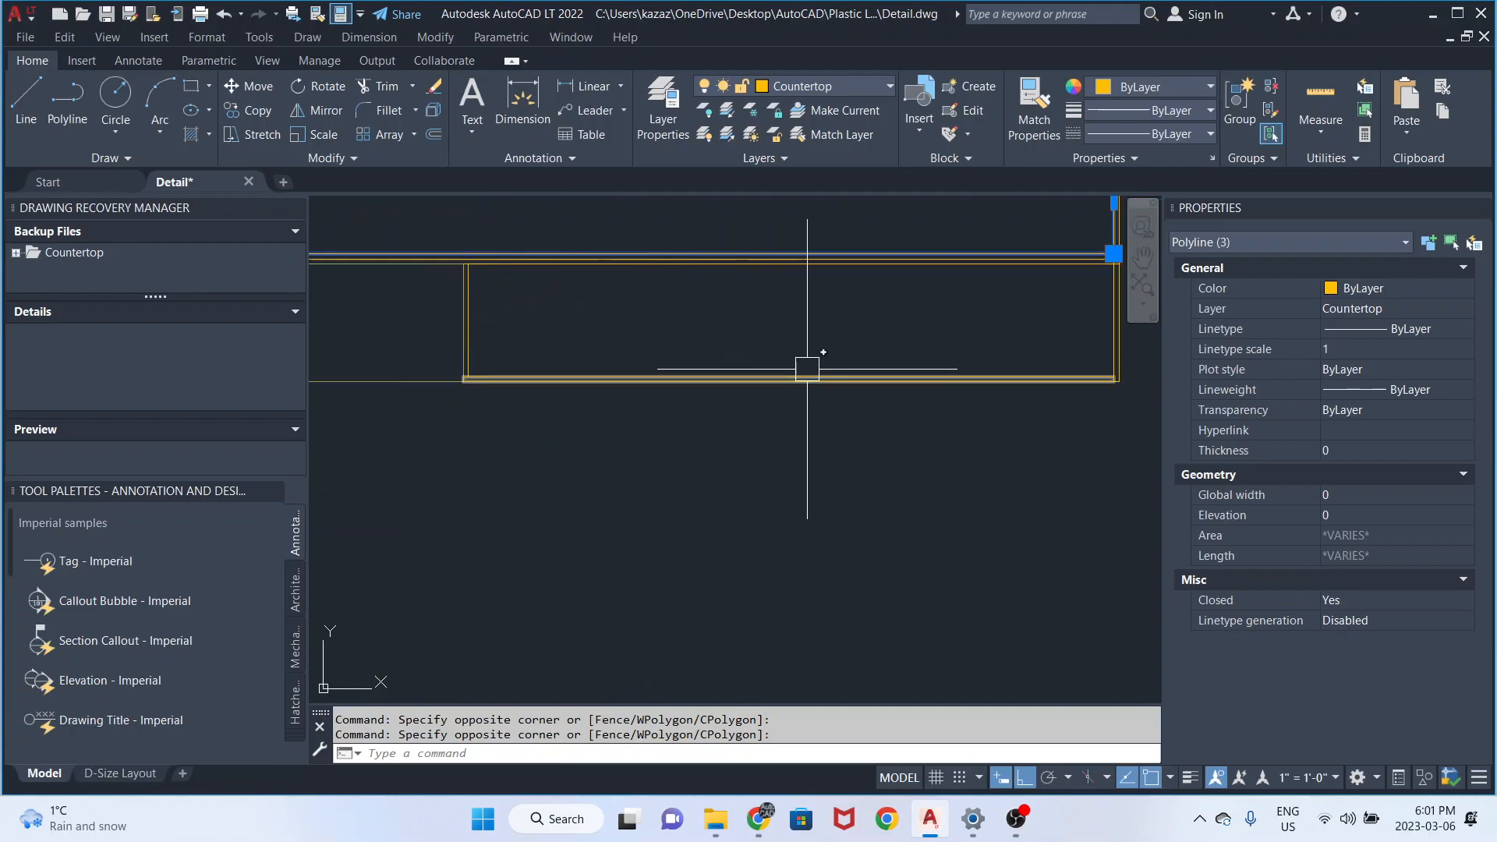
pyautogui.click(807, 89)
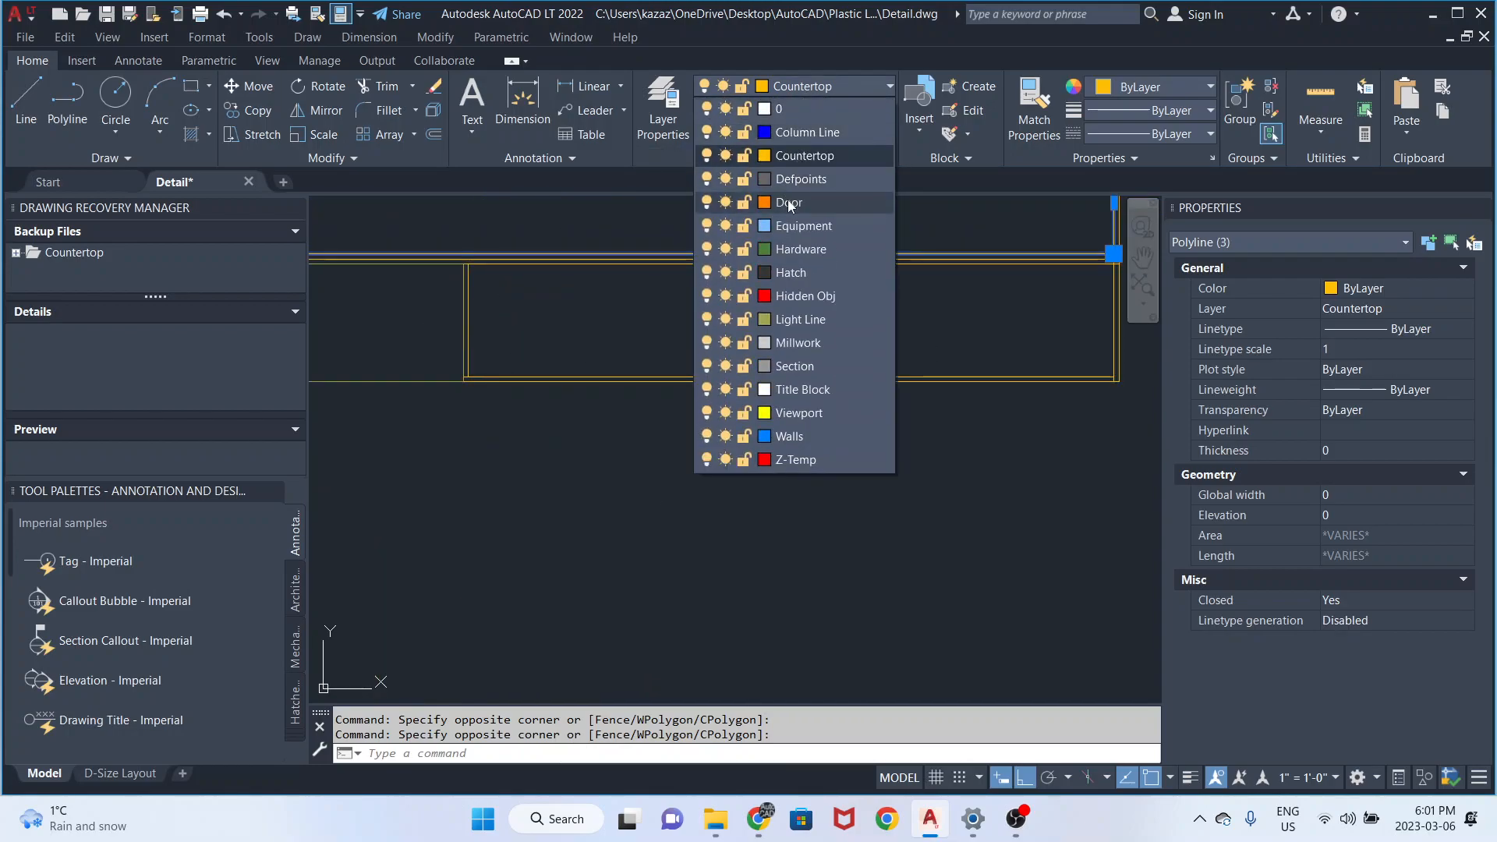
pyautogui.click(794, 341)
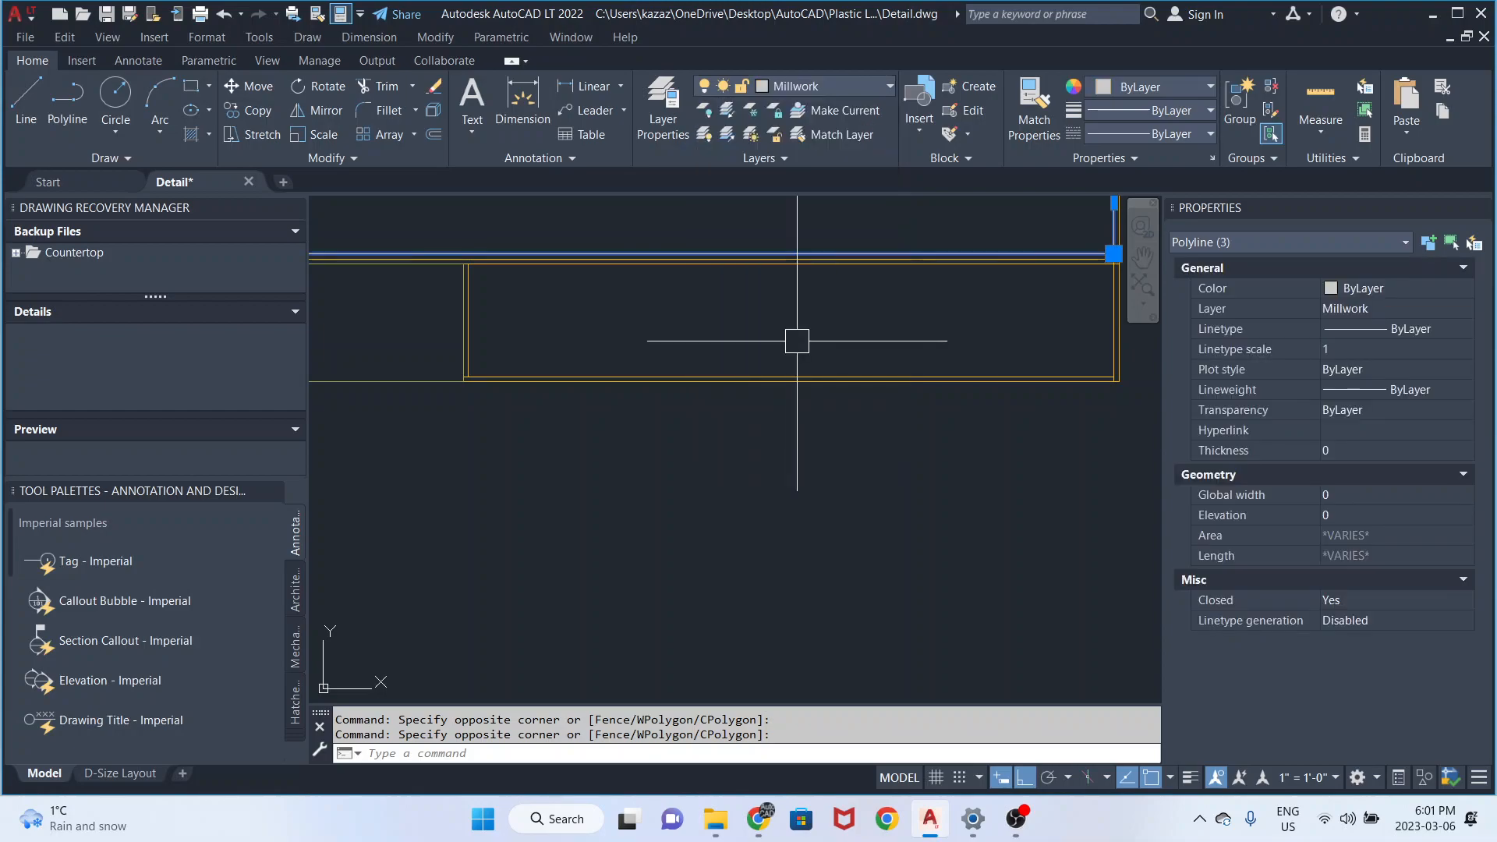
pyautogui.scroll(5, 991, 359)
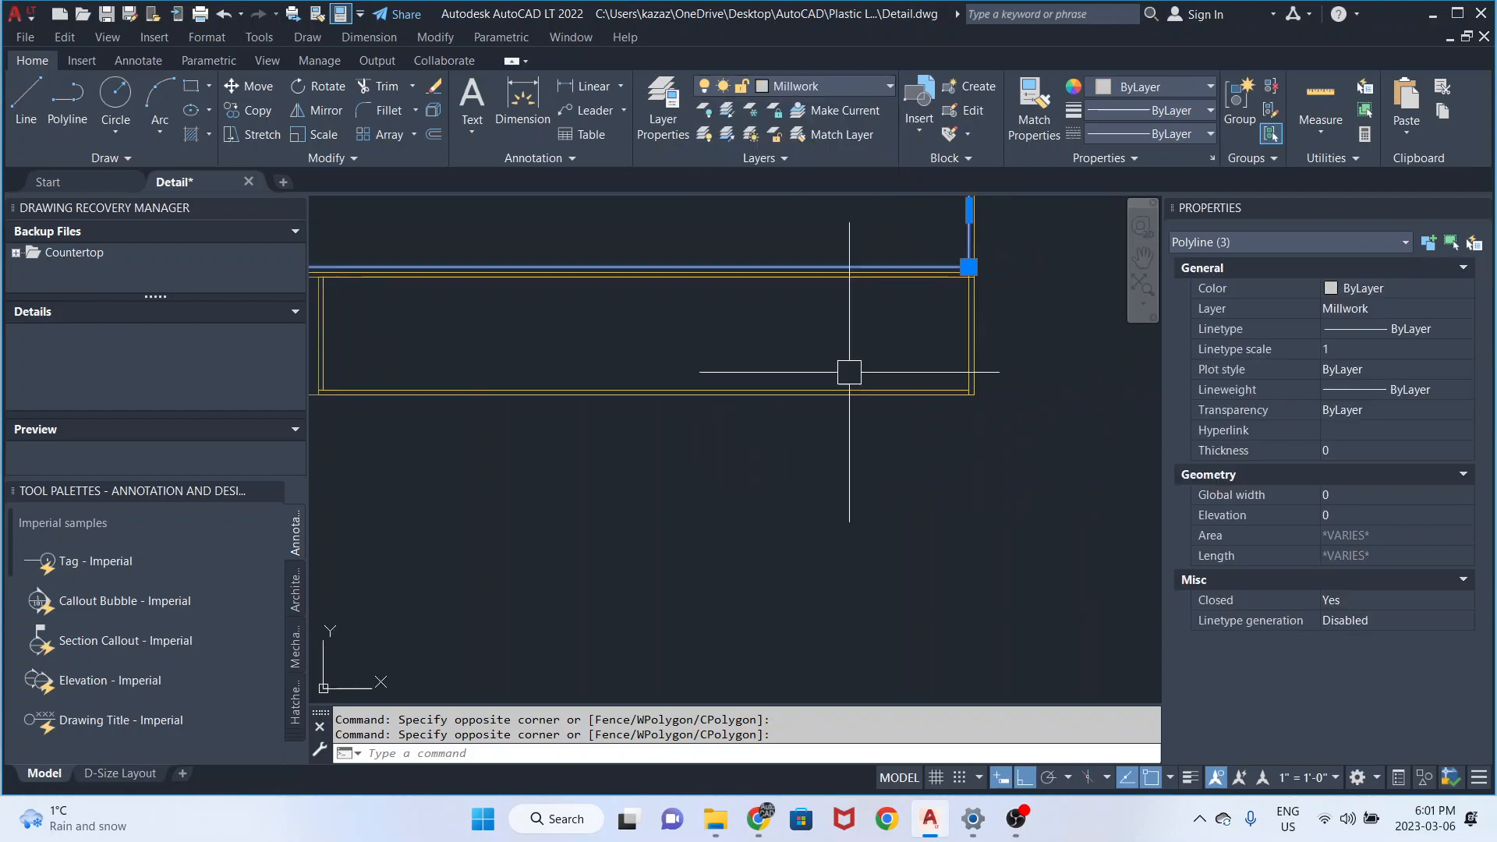
pyautogui.press('Escape')
# - Assign the right build-up's core rectangle to the Millwork layer, leaving its facing strip out of the selection
pyautogui.click(1016, 346)
pyautogui.click(956, 307)
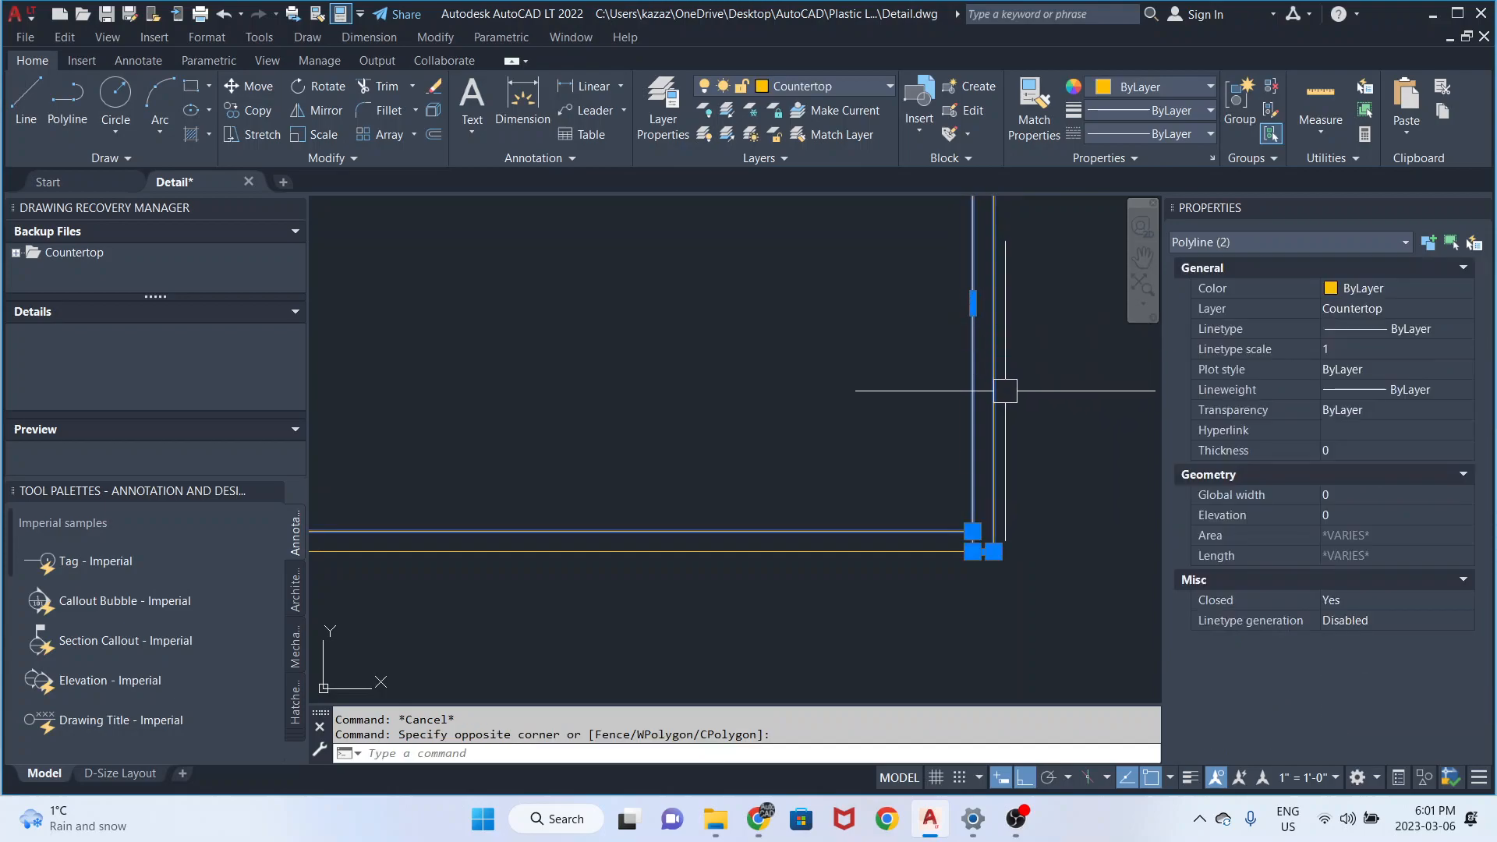
pyautogui.keyDown('shift'); pyautogui.click(1012, 414); pyautogui.keyUp('shift')
pyautogui.keyDown('shift'); pyautogui.click(988, 383); pyautogui.keyUp('shift')
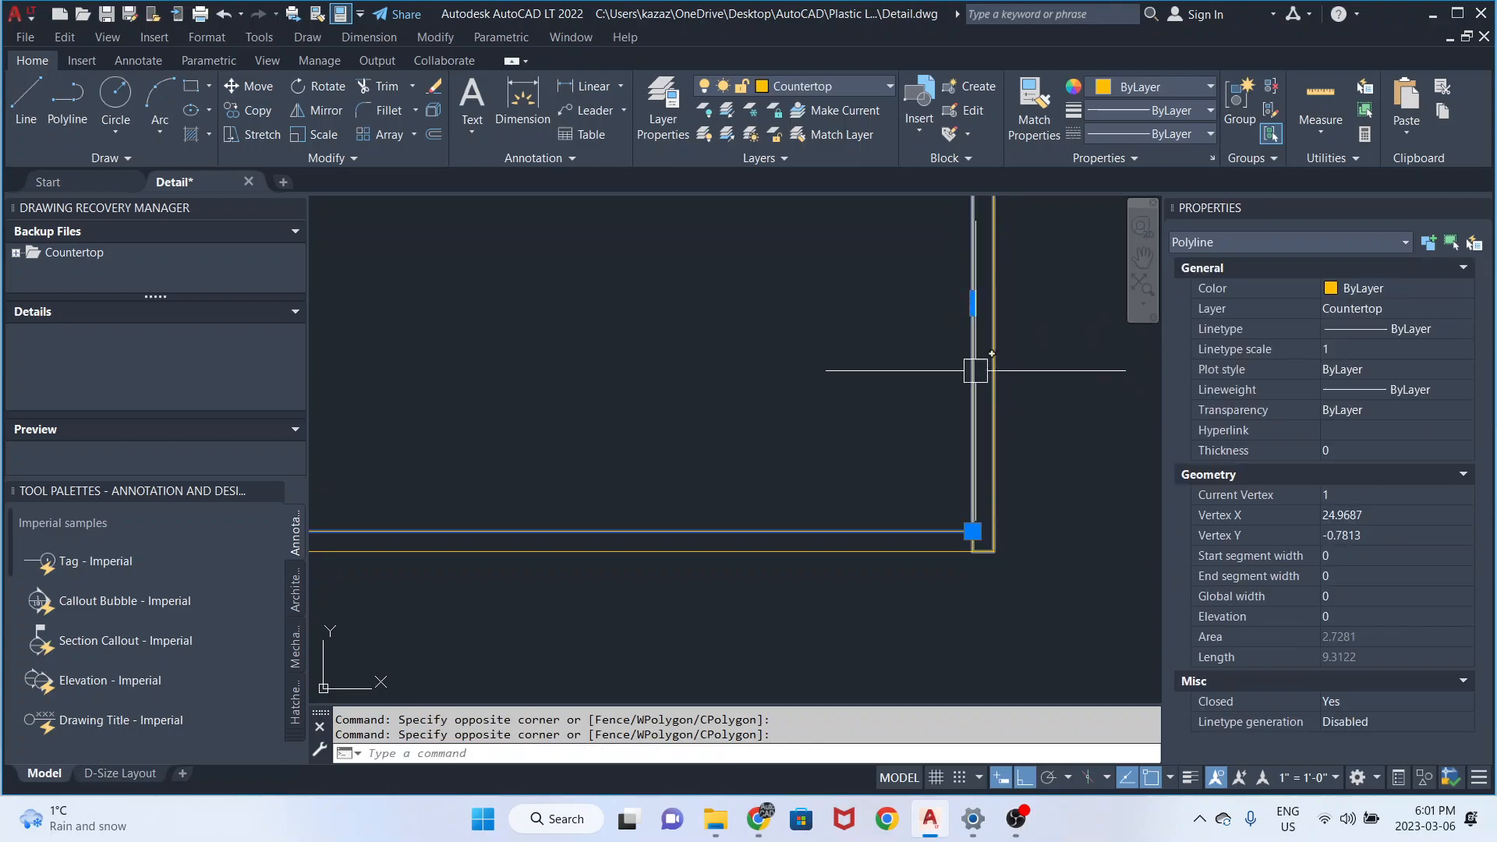
pyautogui.click(798, 86)
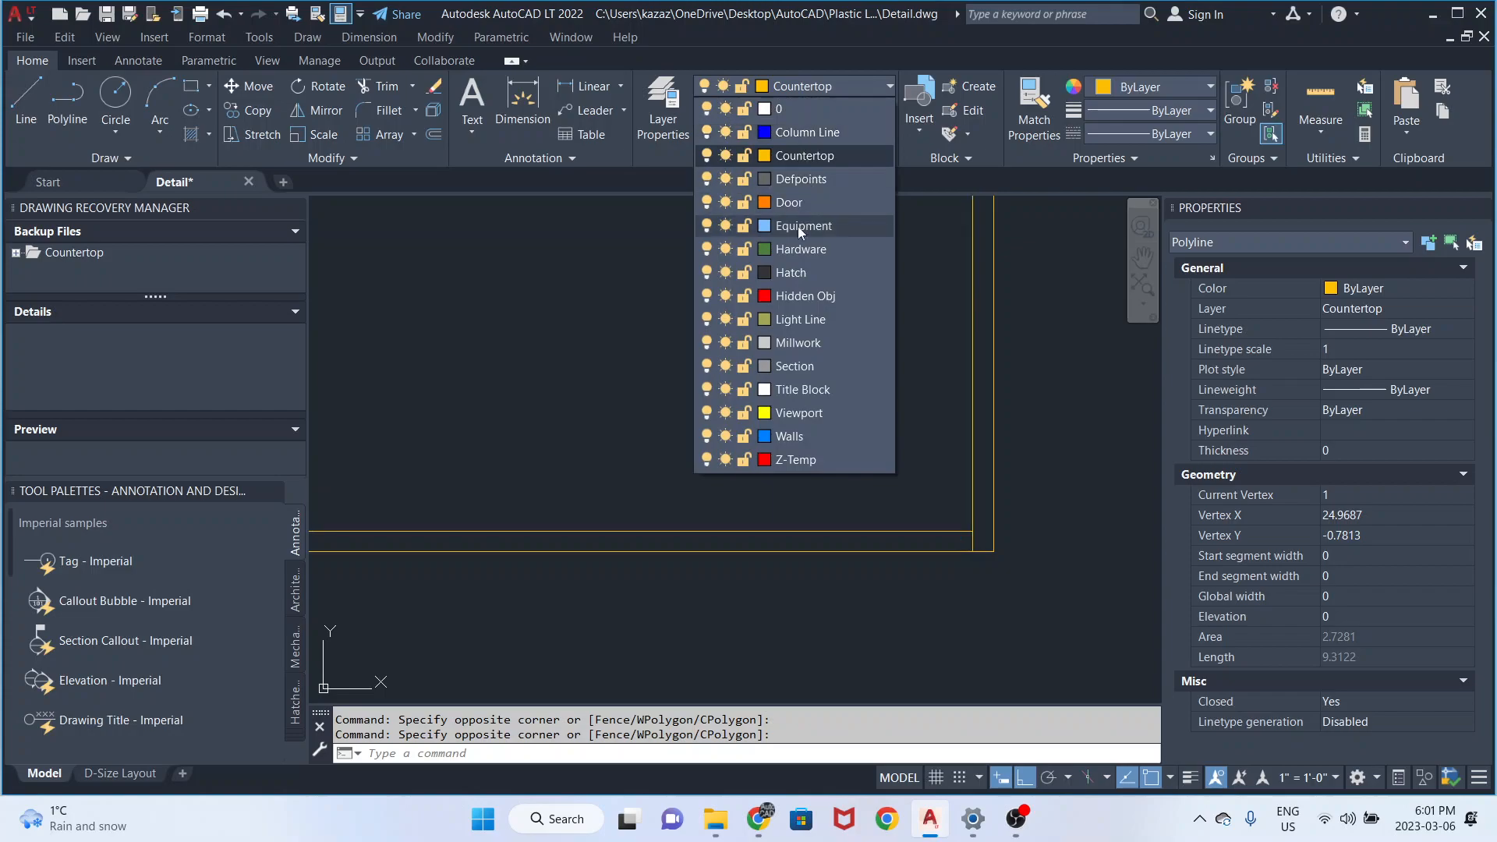
pyautogui.click(799, 341)
pyautogui.scroll(-3, 799, 343)
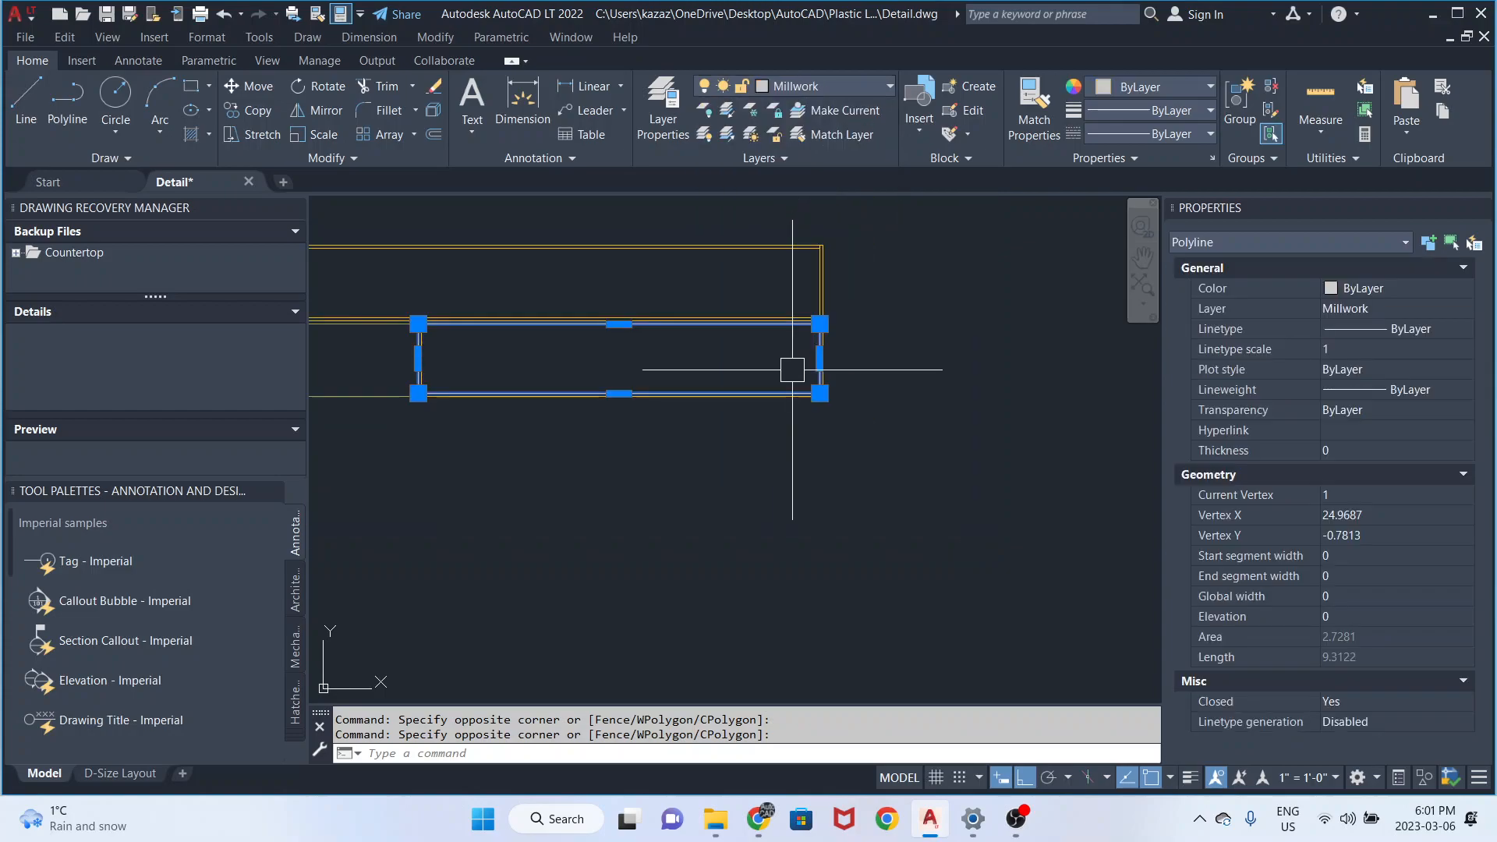
pyautogui.press('Escape')
# - Convert the entire countertop section into a block named Detail Section with its base point at 0,0,0
pyautogui.scroll(-4, 856, 408)
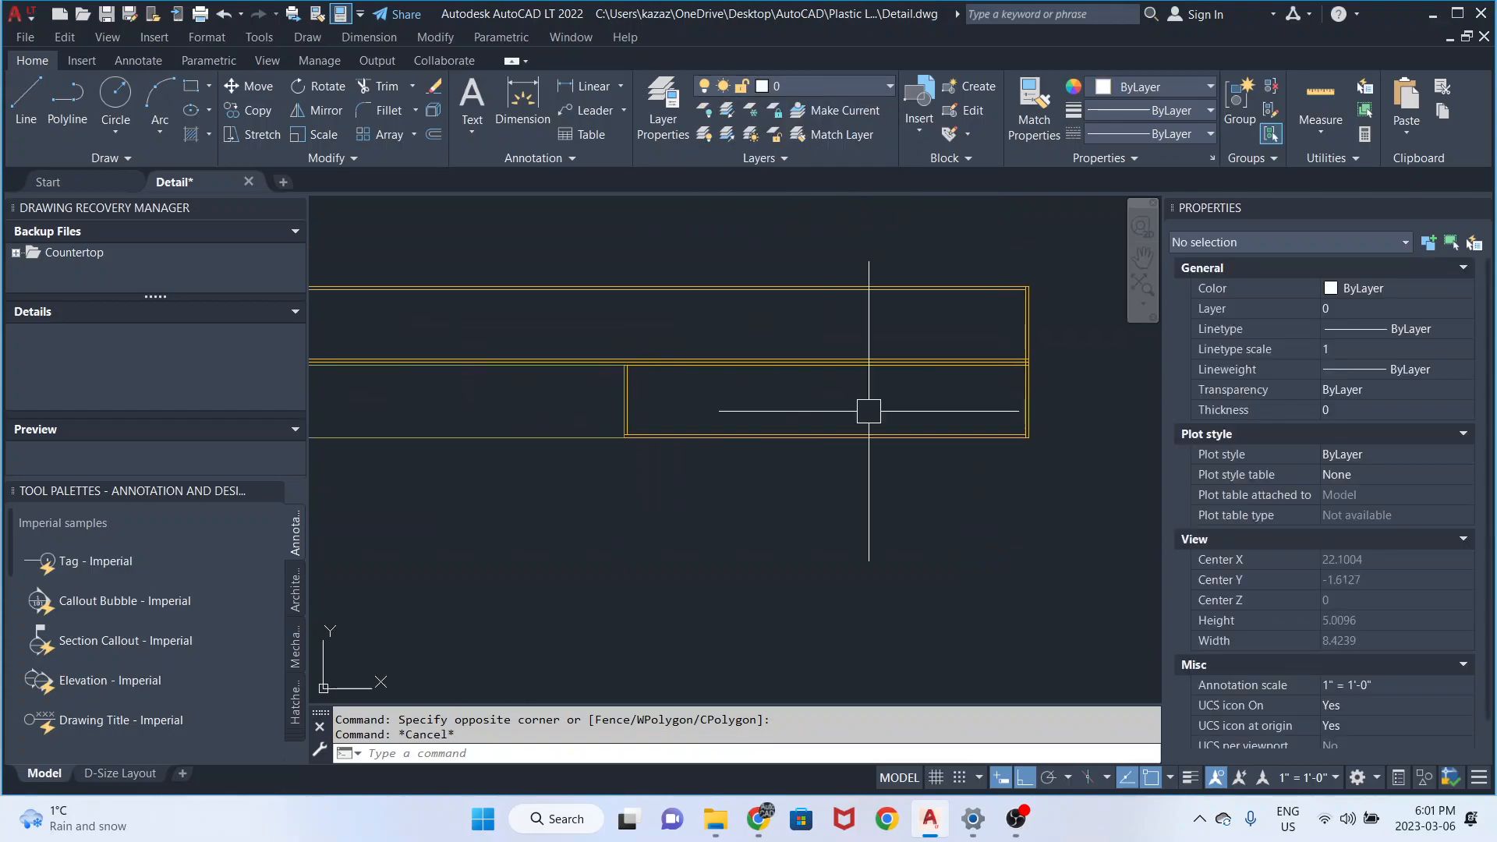
pyautogui.moveTo(606, 403); pyautogui.dragTo(804, 422, button='middle')
pyautogui.scroll(4, 524, 388)
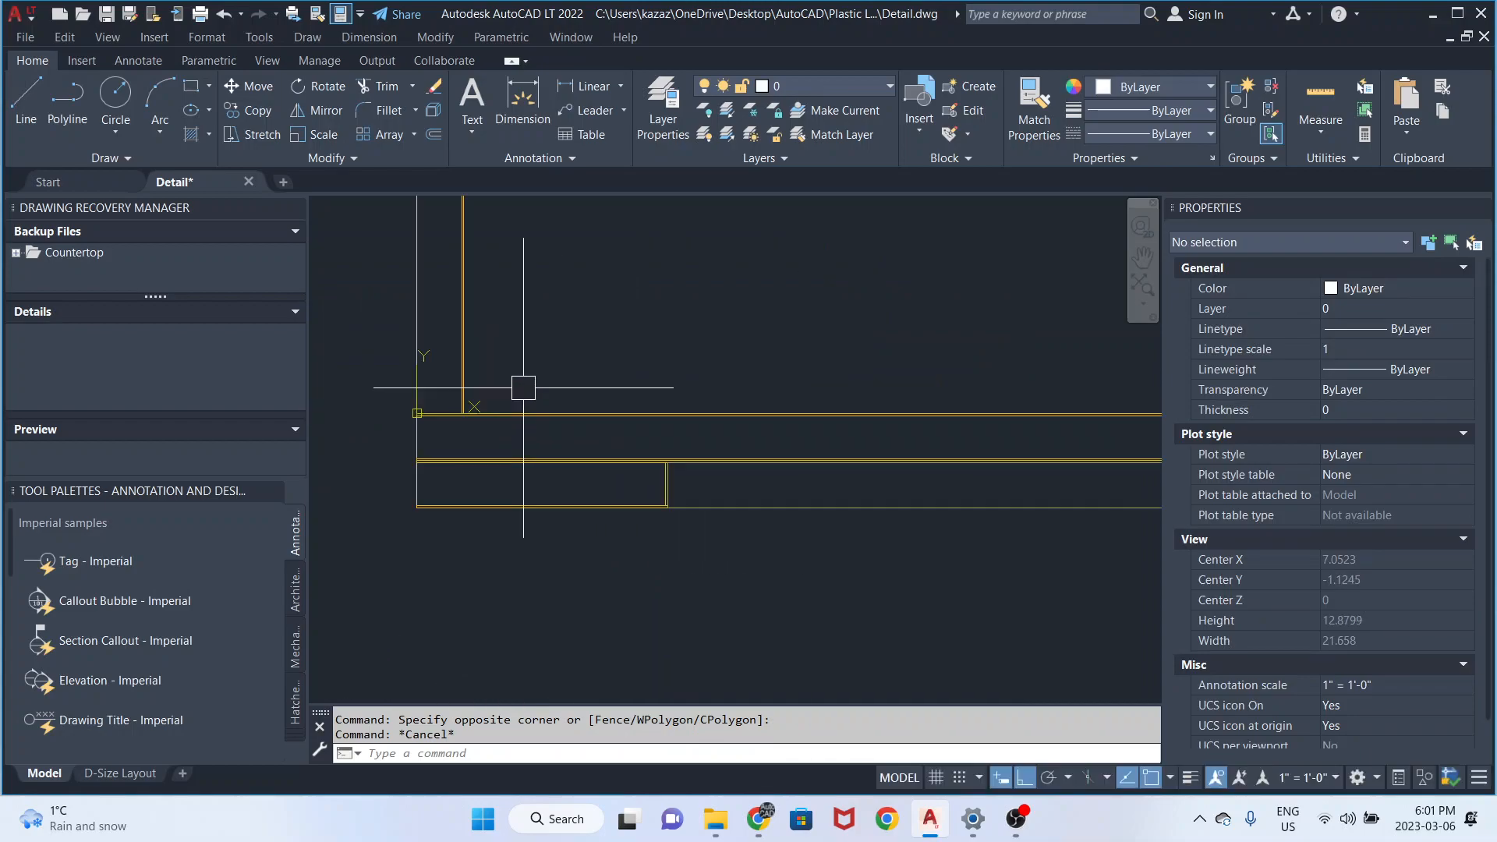
pyautogui.scroll(-6, 521, 386)
pyautogui.scroll(2, 669, 377)
pyautogui.moveTo(623, 380); pyautogui.dragTo(620, 404, button='middle')
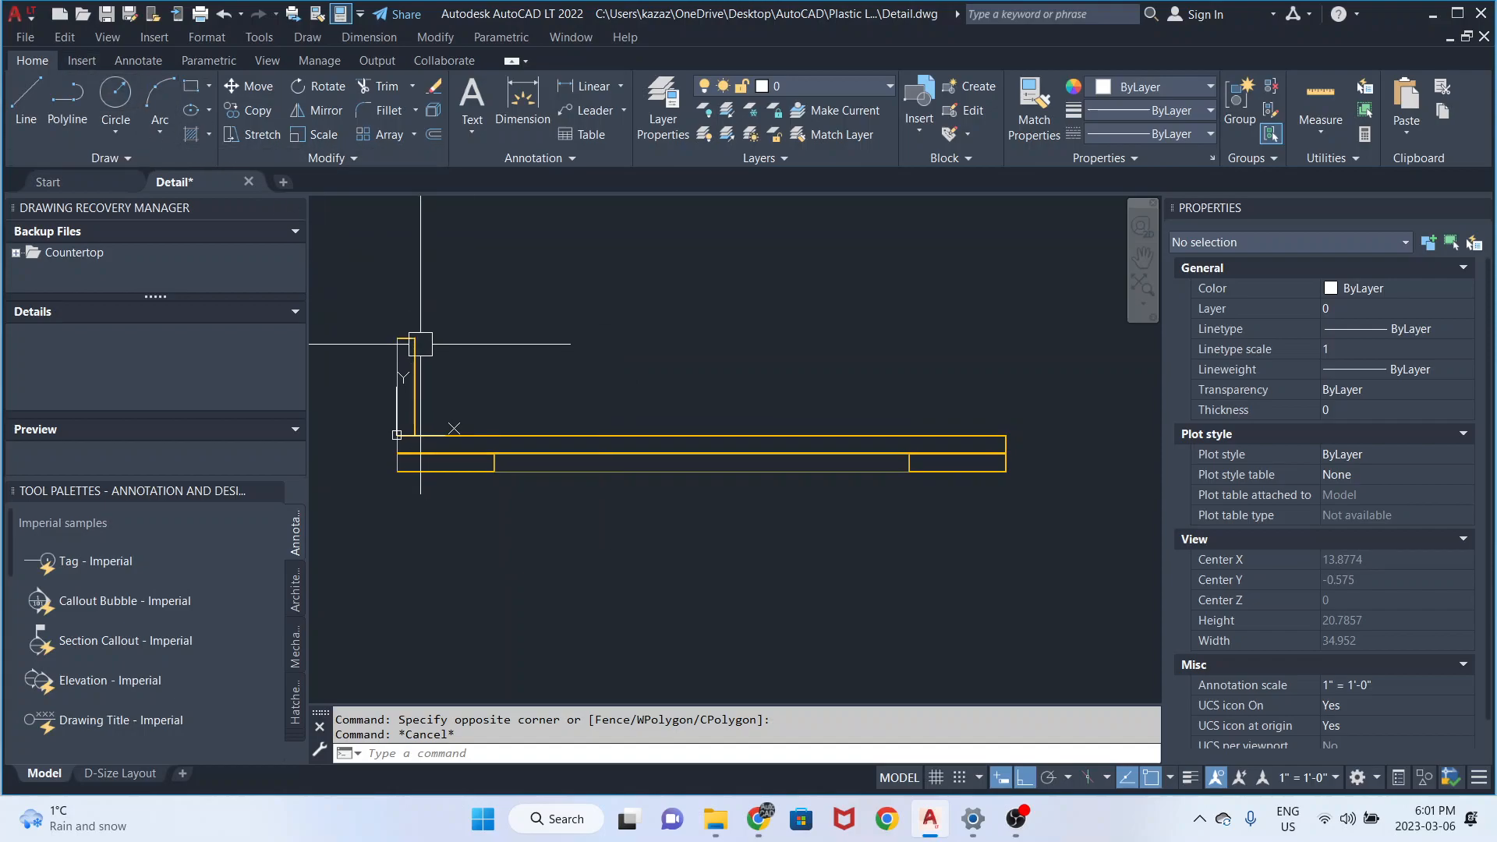
pyautogui.click(352, 301)
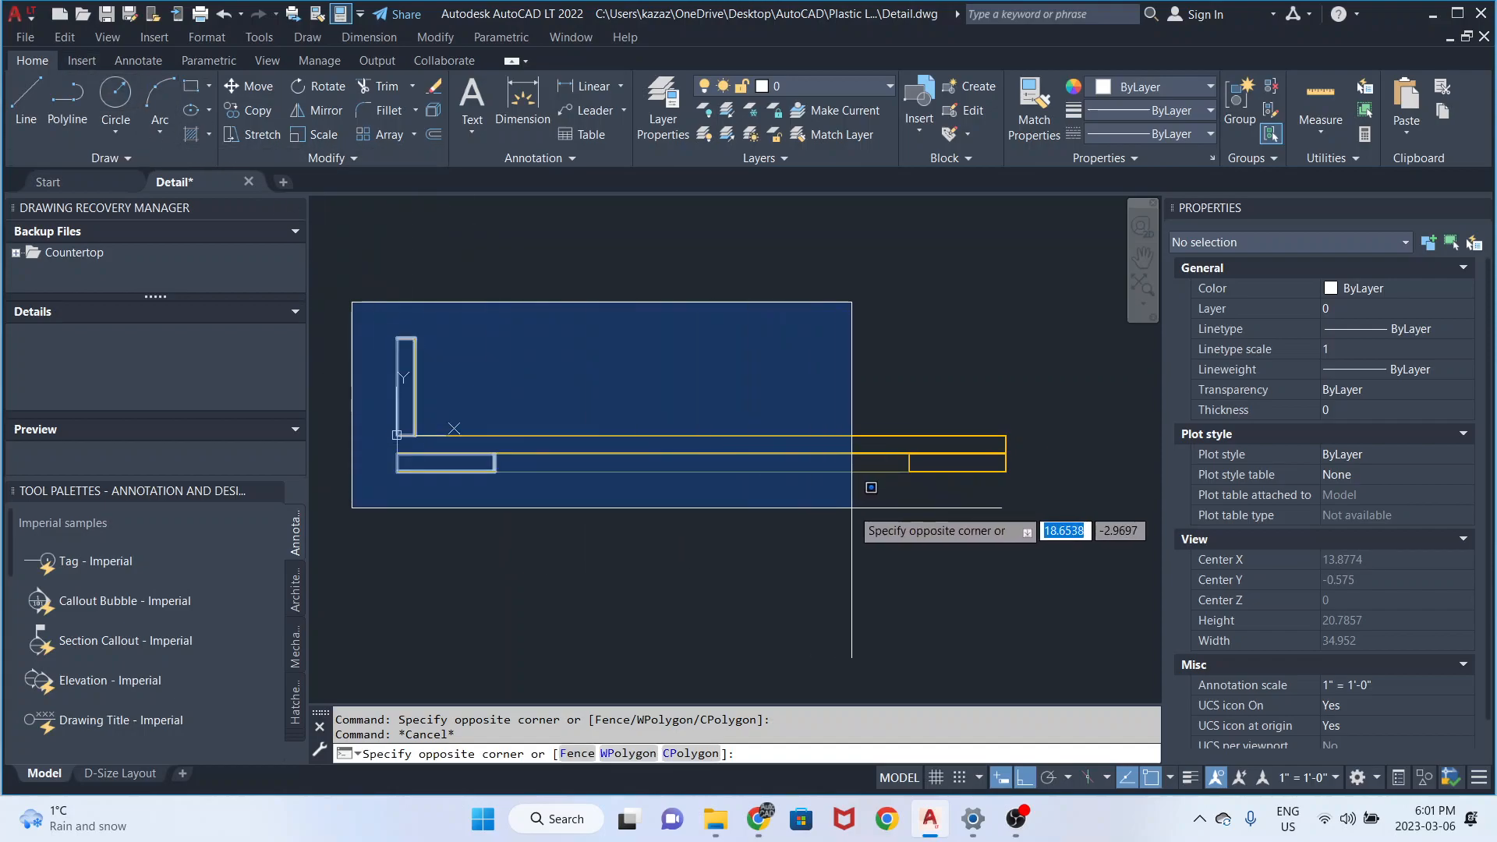
pyautogui.click(1102, 503)
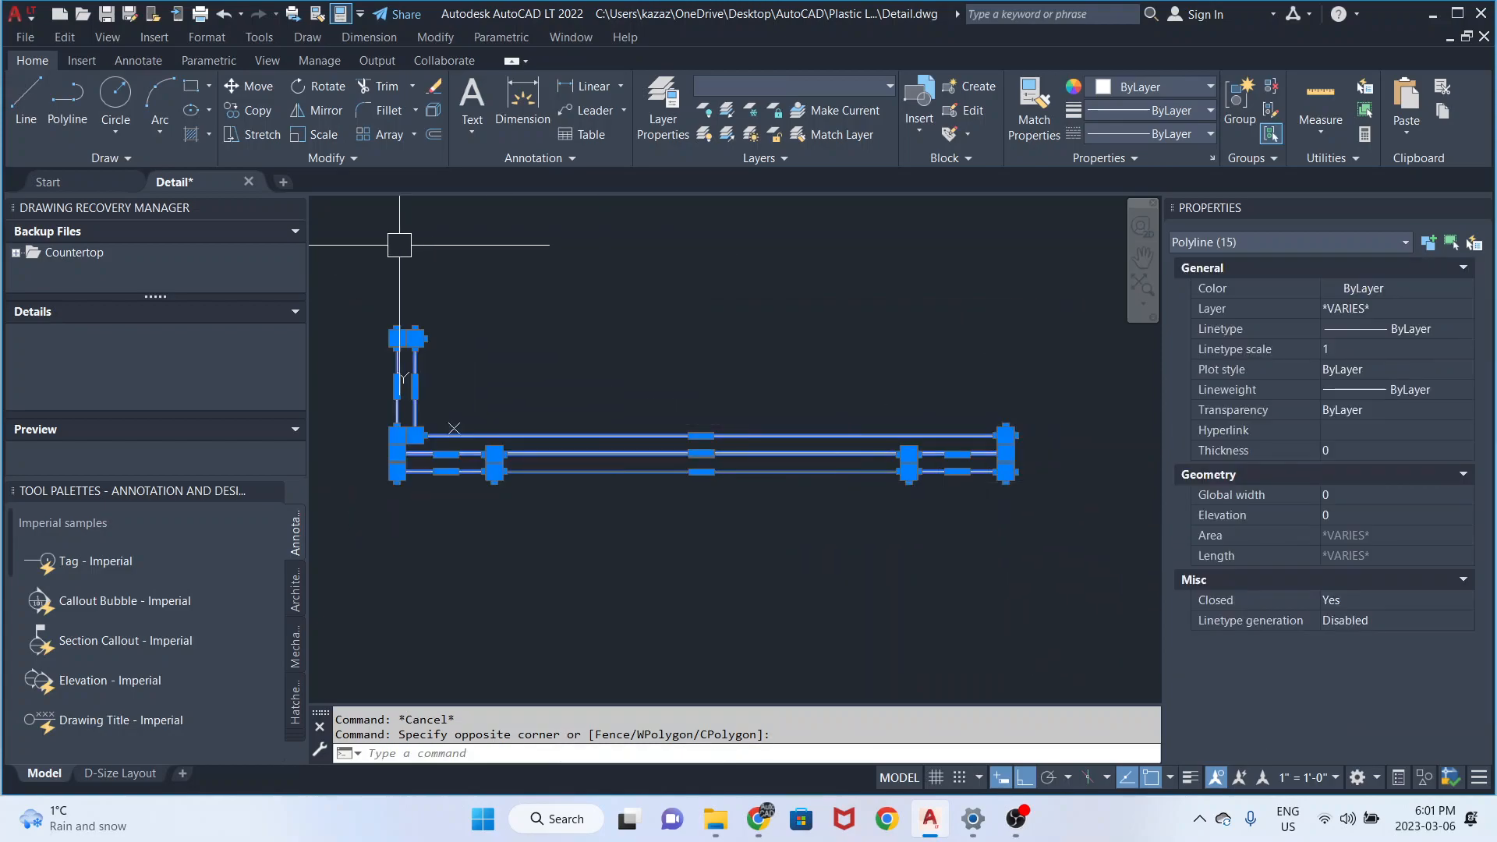
pyautogui.click(82, 60)
pyautogui.click(137, 99)
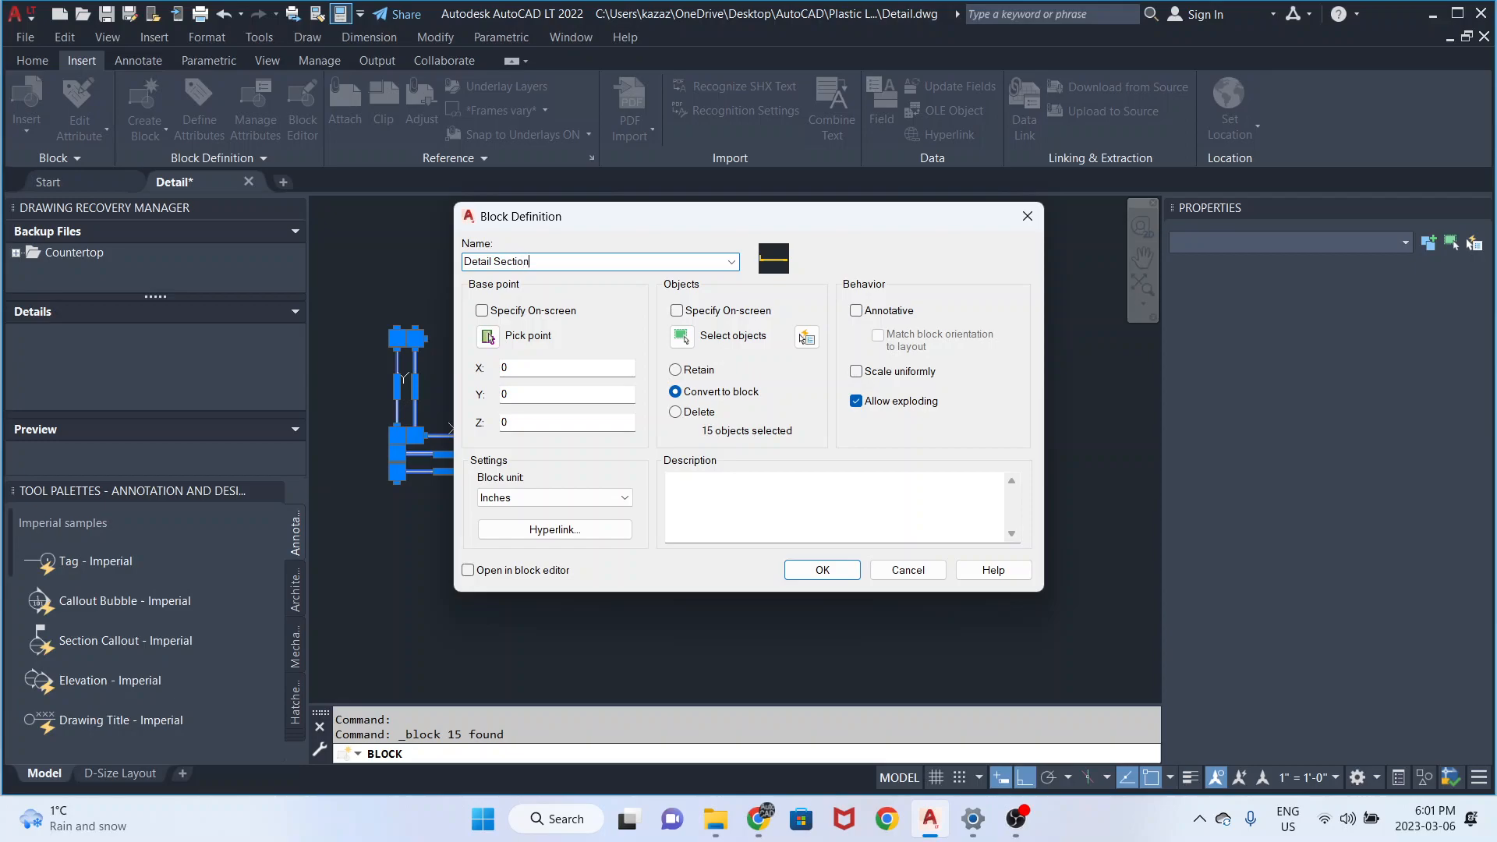
pyautogui.press('Return')
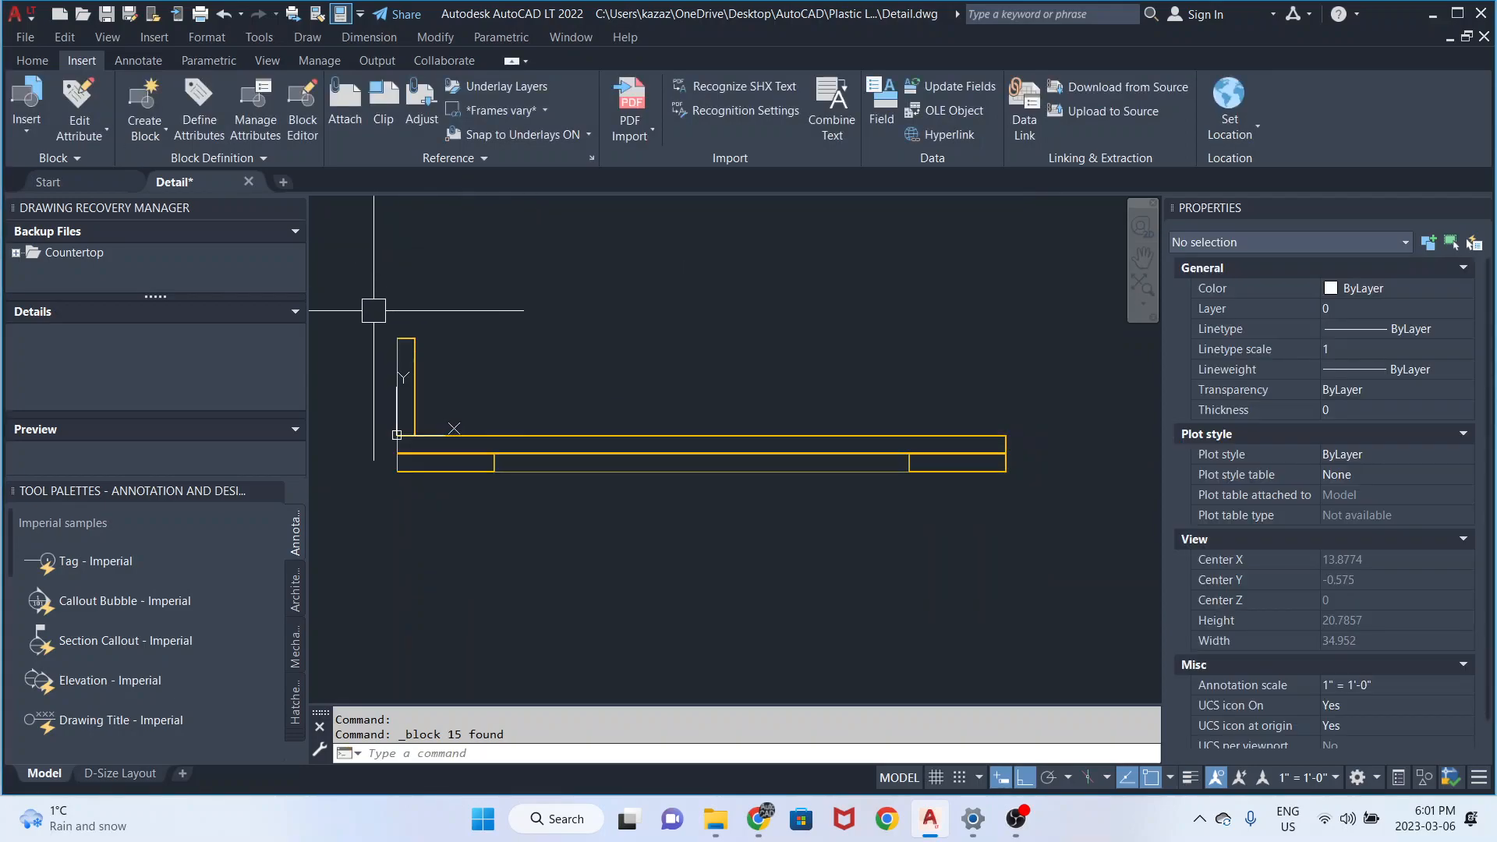
# - Open the Detail Section block in the Block Editor
pyautogui.click(397, 378)
pyautogui.rightClick(415, 361)
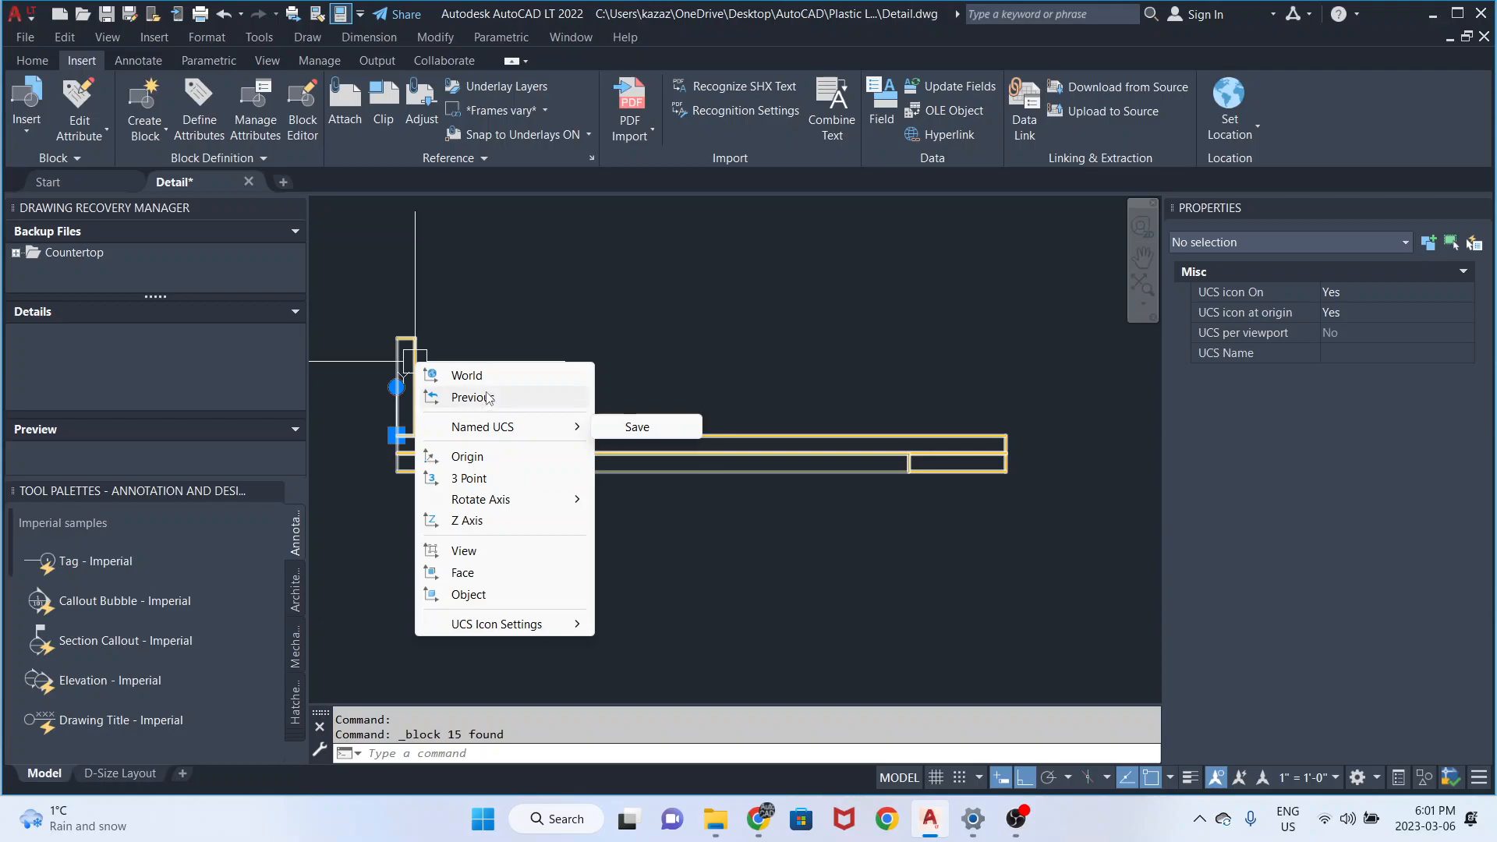
pyautogui.click(501, 324)
pyautogui.click(535, 434)
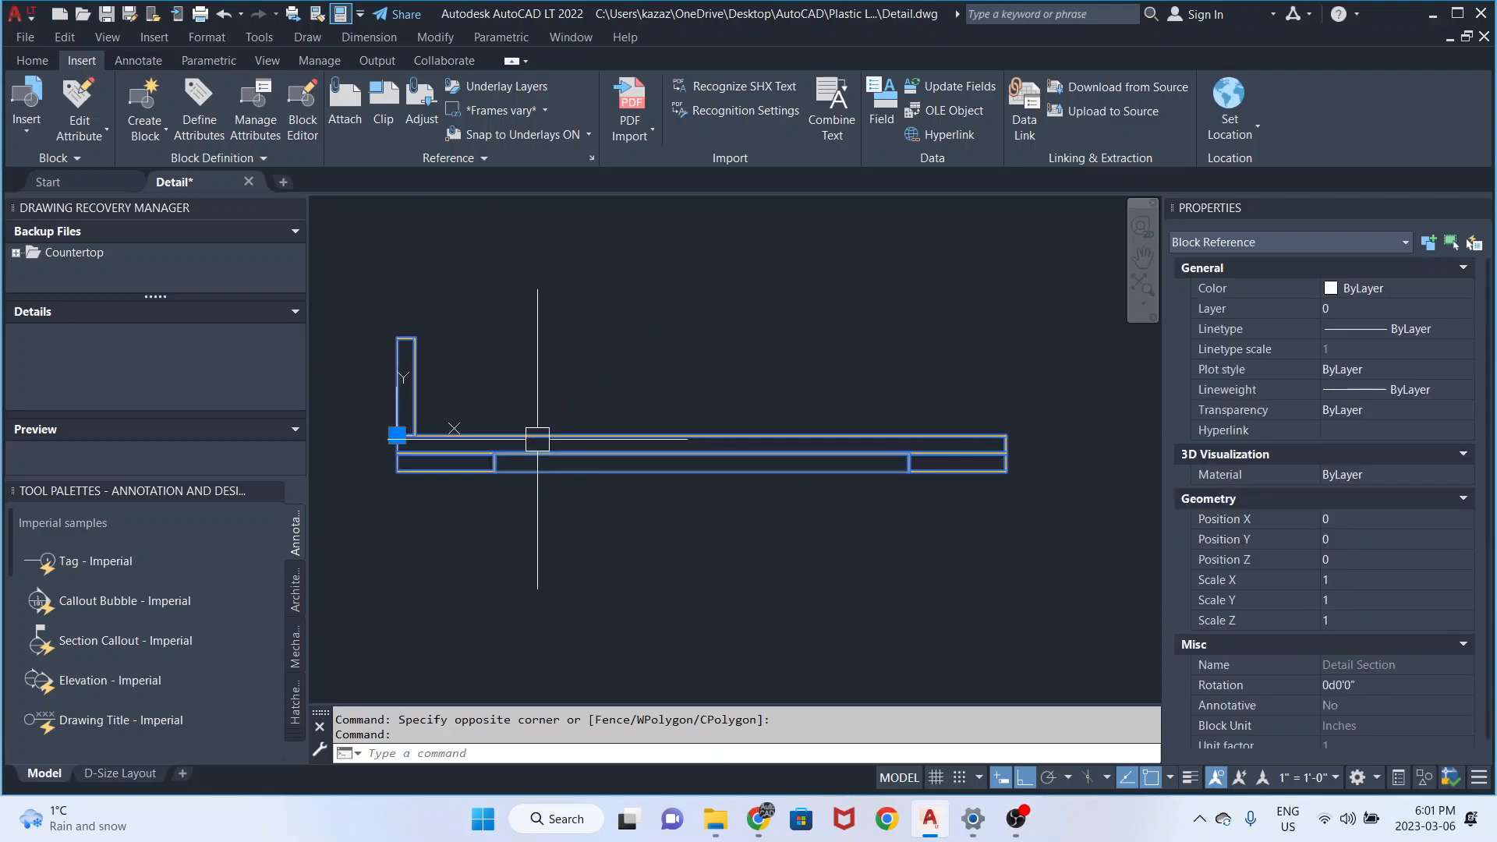
pyautogui.rightClick(538, 439)
pyautogui.click(605, 296)
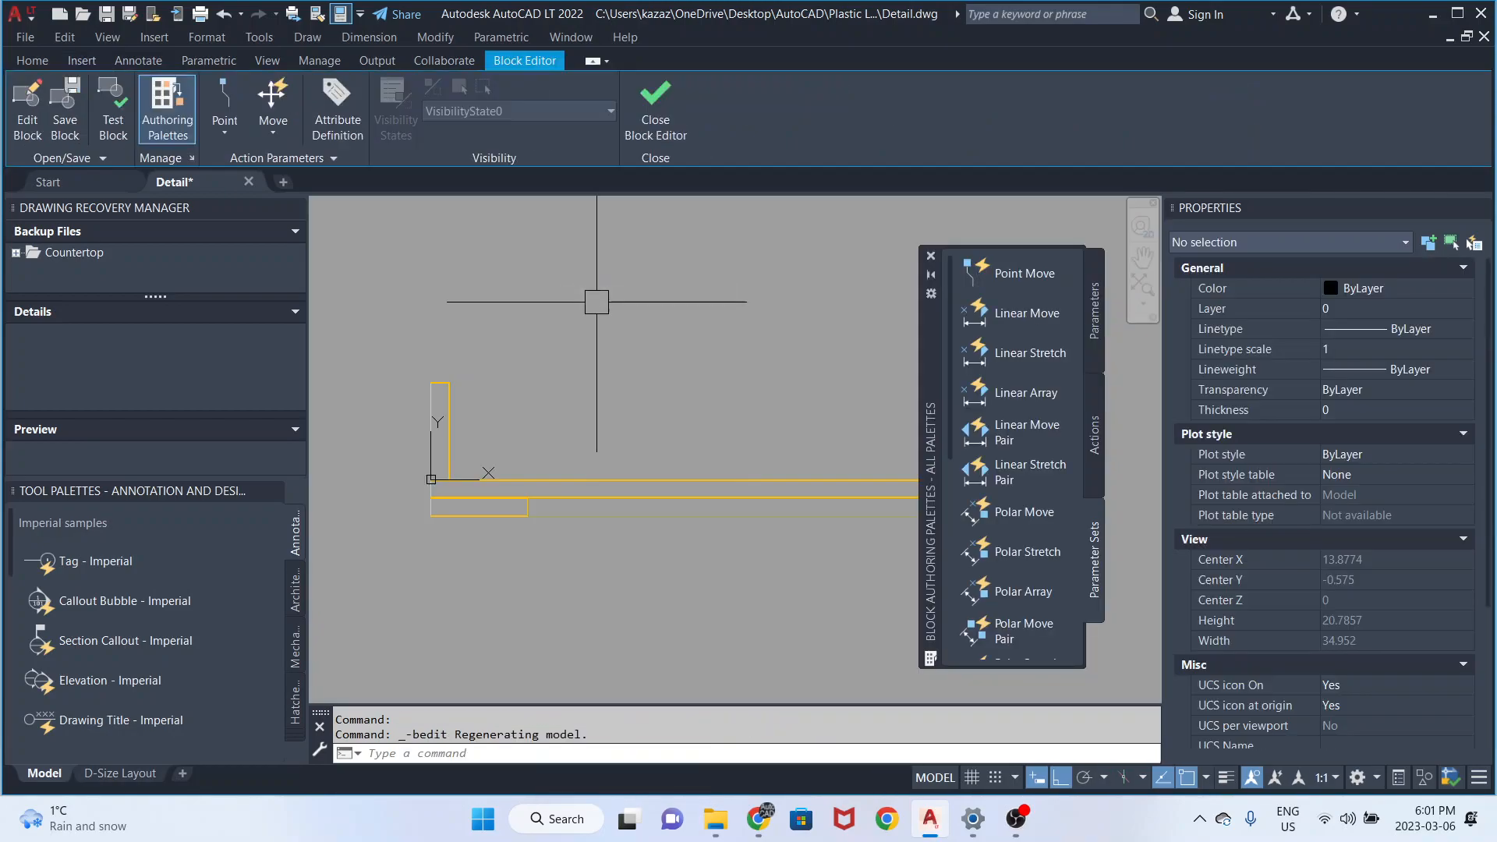
pyautogui.scroll(-2, 727, 375)
pyautogui.moveTo(684, 376); pyautogui.dragTo(627, 372, button='middle')
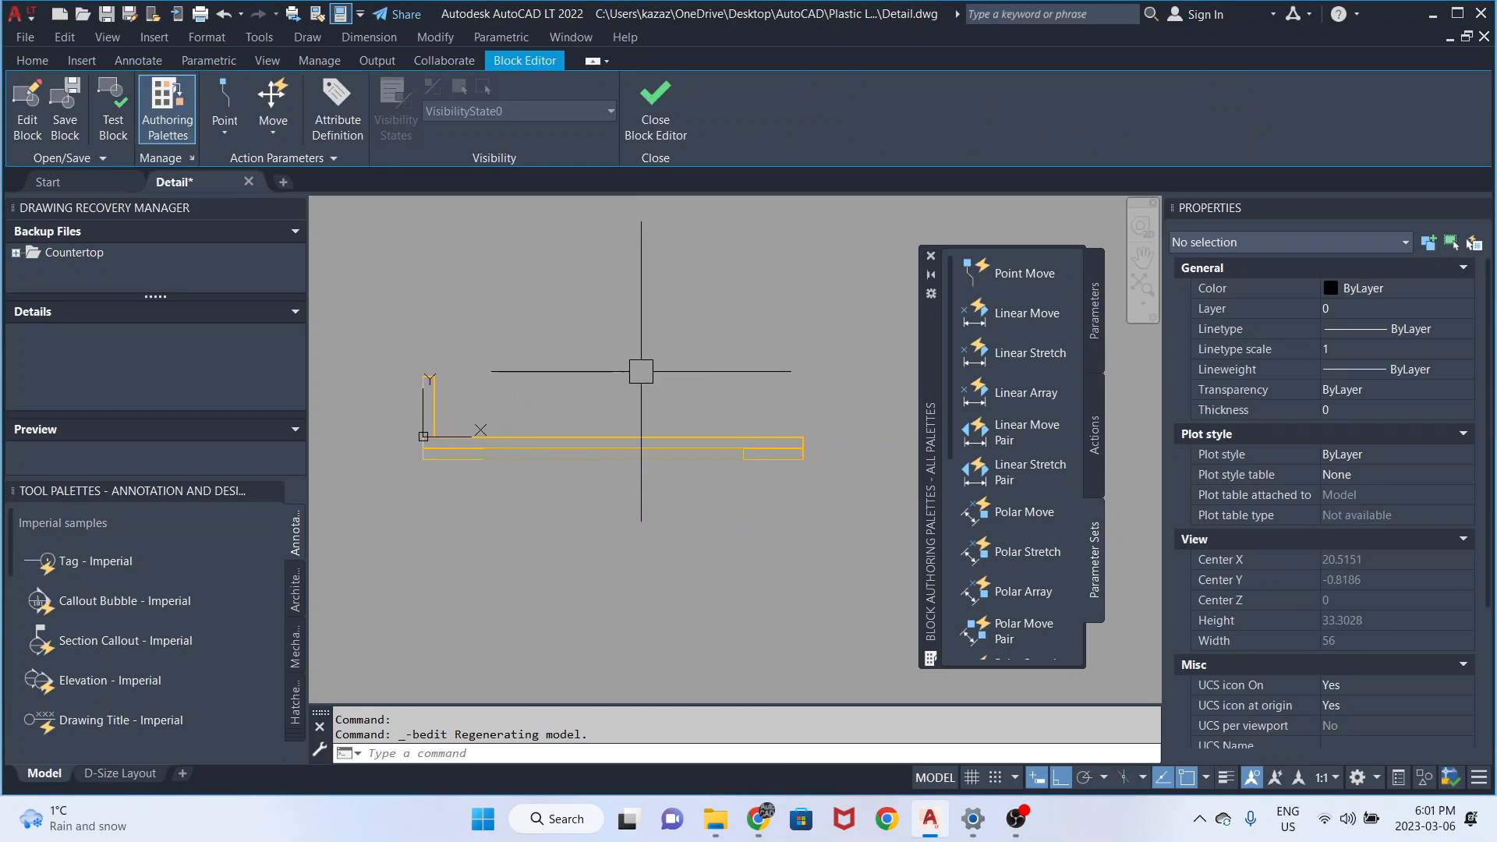
# - Add a Linear Stretch parameter set along the countertop's full length, from its back corner to the front edge, with the label above
pyautogui.click(1003, 357)
pyautogui.scroll(4, 422, 434)
pyautogui.click(421, 435)
pyautogui.scroll(-2, 515, 414)
pyautogui.scroll(-3, 463, 423)
pyautogui.scroll(10, 764, 424)
pyautogui.moveTo(770, 419); pyautogui.dragTo(450, 408, button='middle')
pyautogui.moveTo(754, 405); pyautogui.dragTo(492, 394, button='middle')
pyautogui.scroll(4, 658, 337)
pyautogui.click(644, 334)
pyautogui.scroll(-5, 638, 337)
pyautogui.click(538, 276)
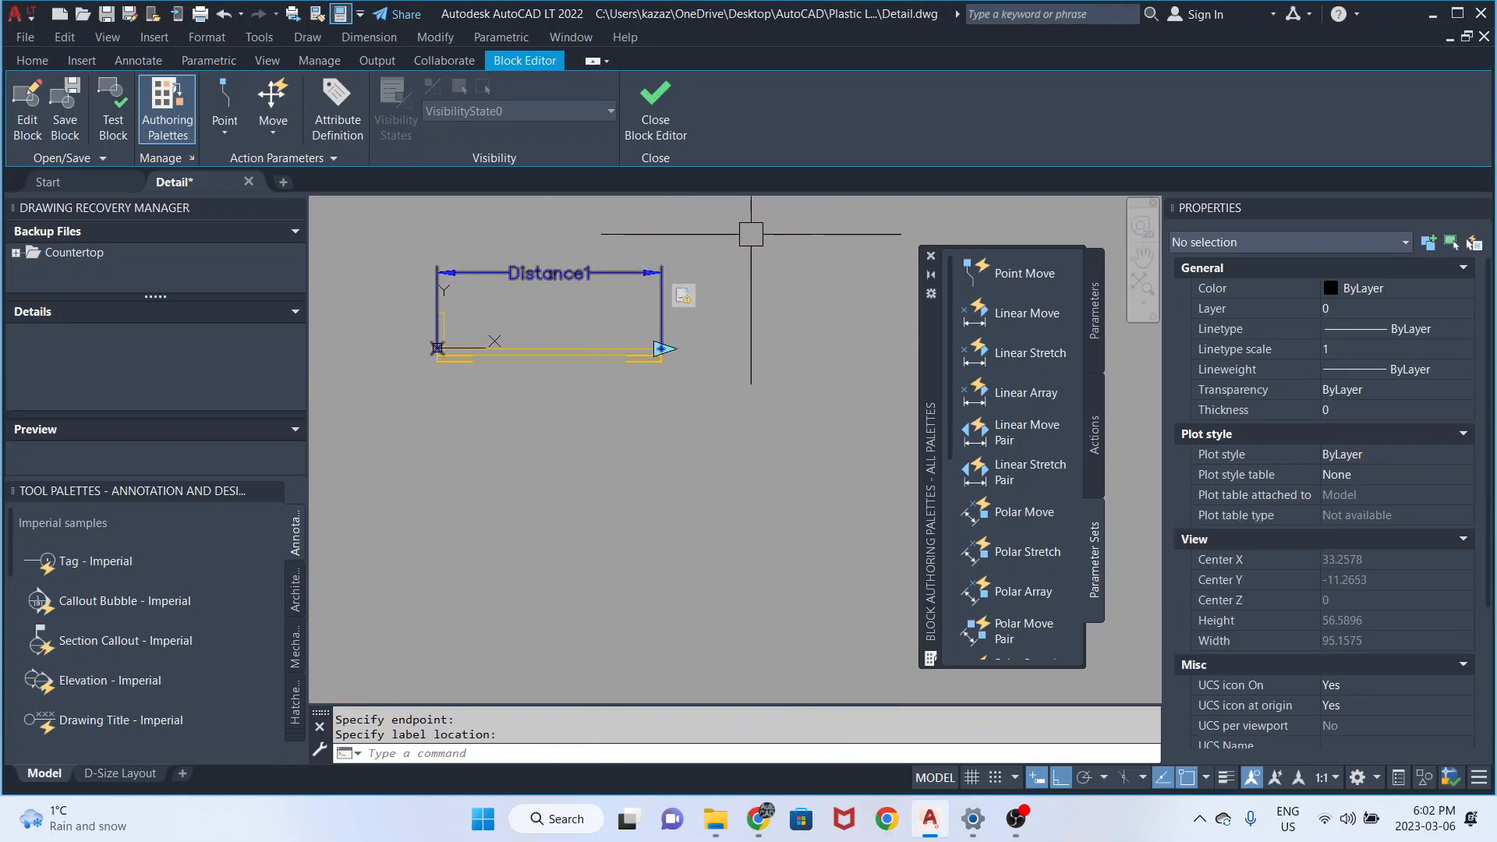
# - Add a vertical Linear Stretch parameter set from the backsplash's base to its top, with the label on its outer side
pyautogui.click(1031, 356)
pyautogui.scroll(6, 438, 348)
pyautogui.scroll(-4, 729, 311)
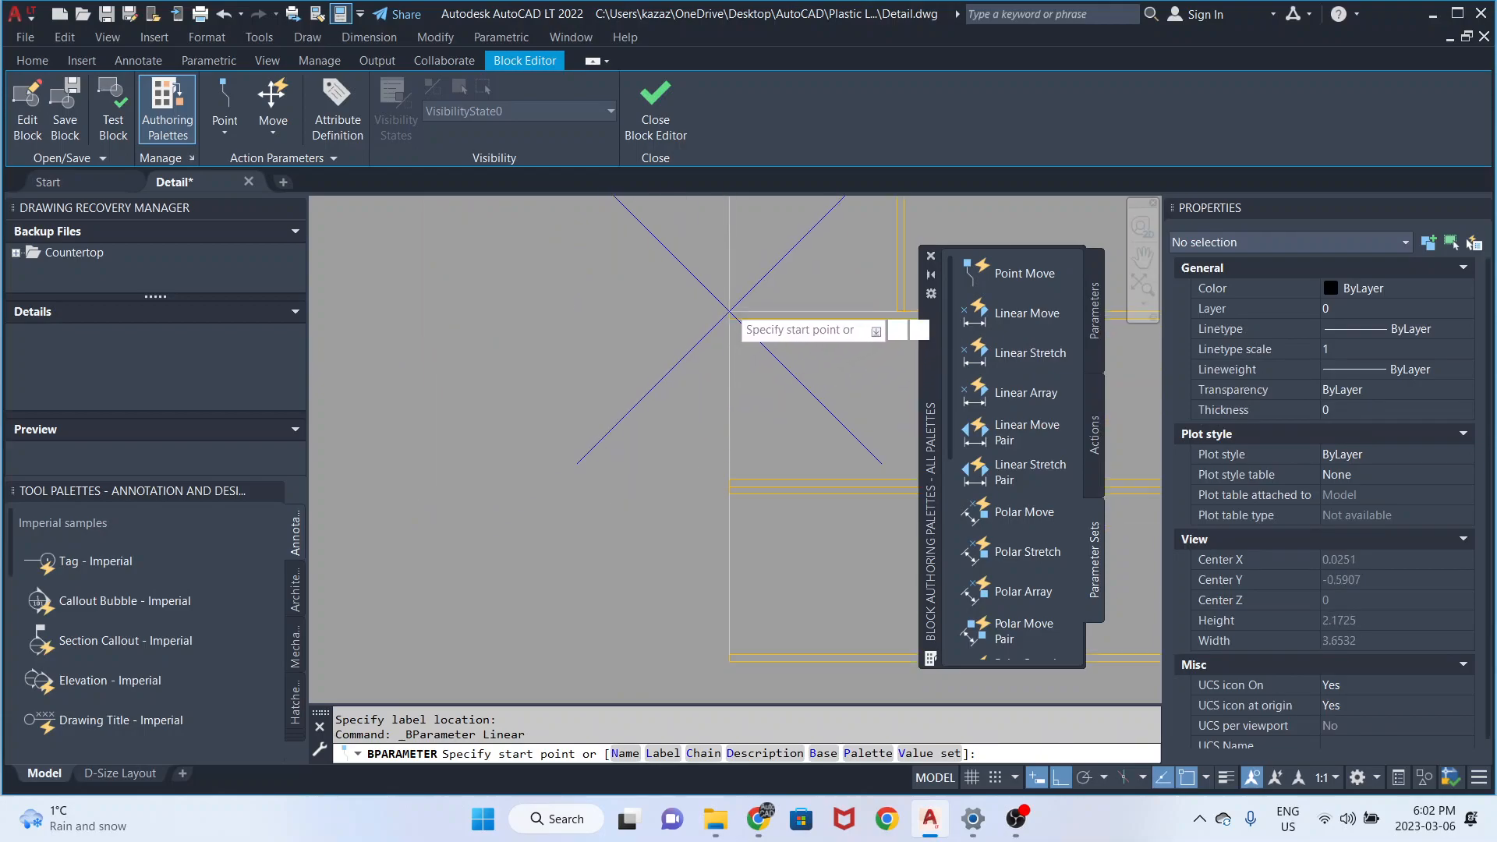
pyautogui.click(729, 320)
pyautogui.scroll(10, 729, 223)
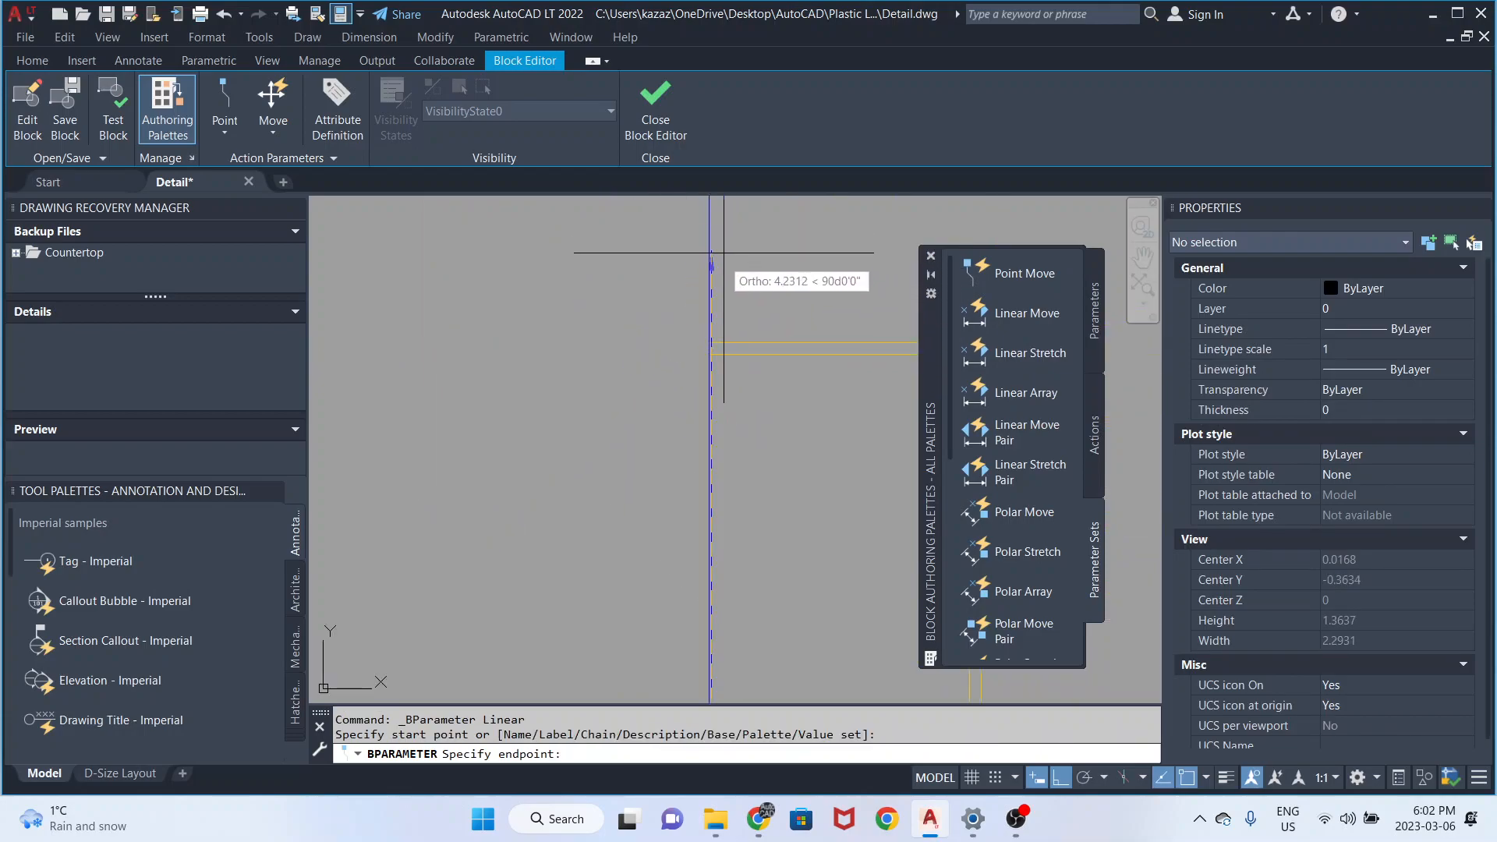
pyautogui.click(701, 399)
pyautogui.scroll(-4, 639, 347)
pyautogui.scroll(-3, 597, 340)
pyautogui.click(460, 328)
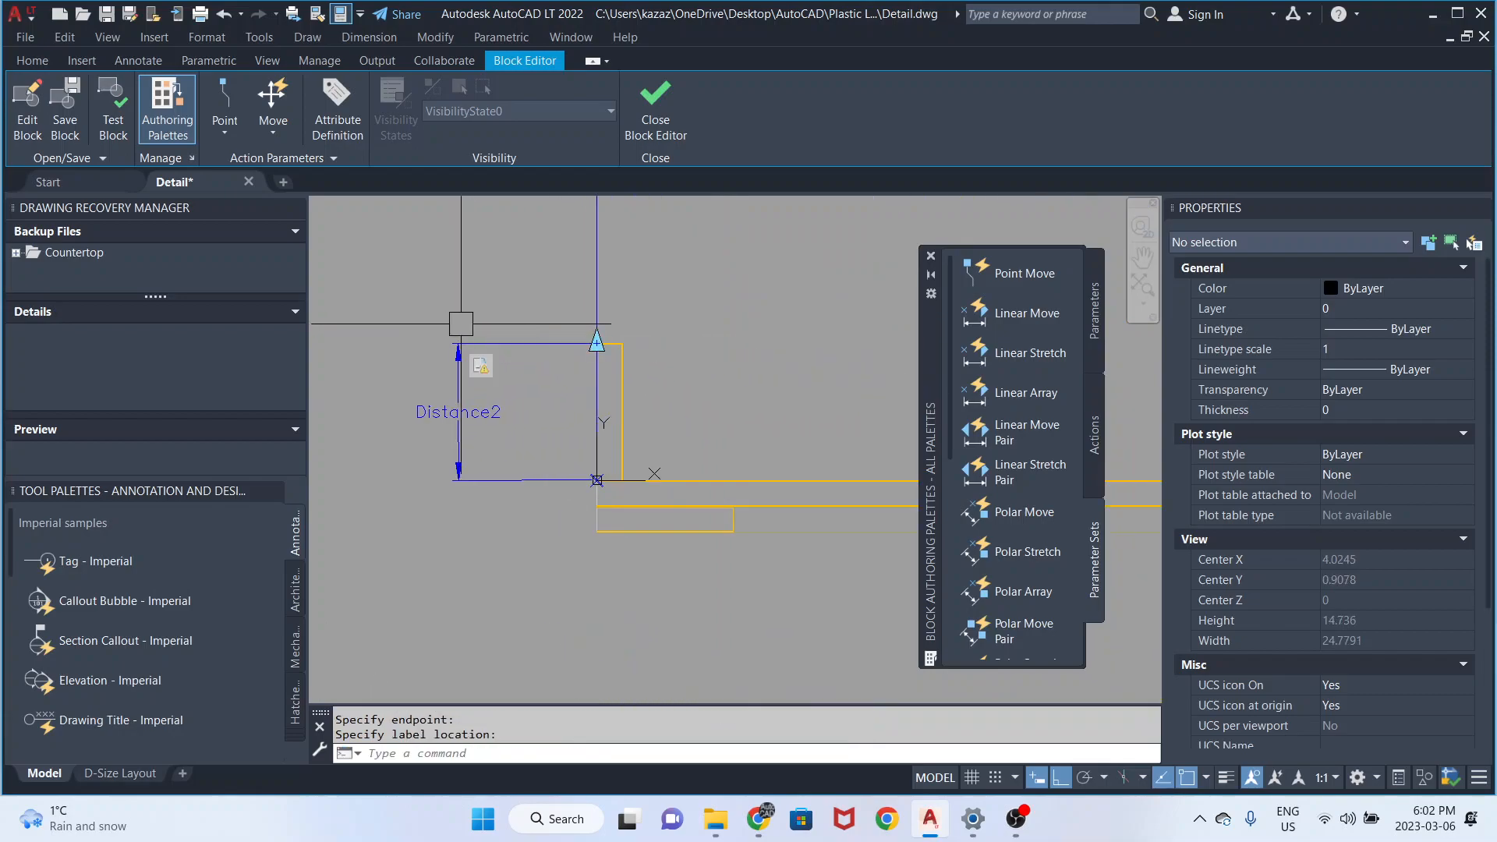
# - Add a Linear Stretch parameter set along the left build-up's bottom edge, from its outer to its inner corner, with the label below
pyautogui.click(1003, 354)
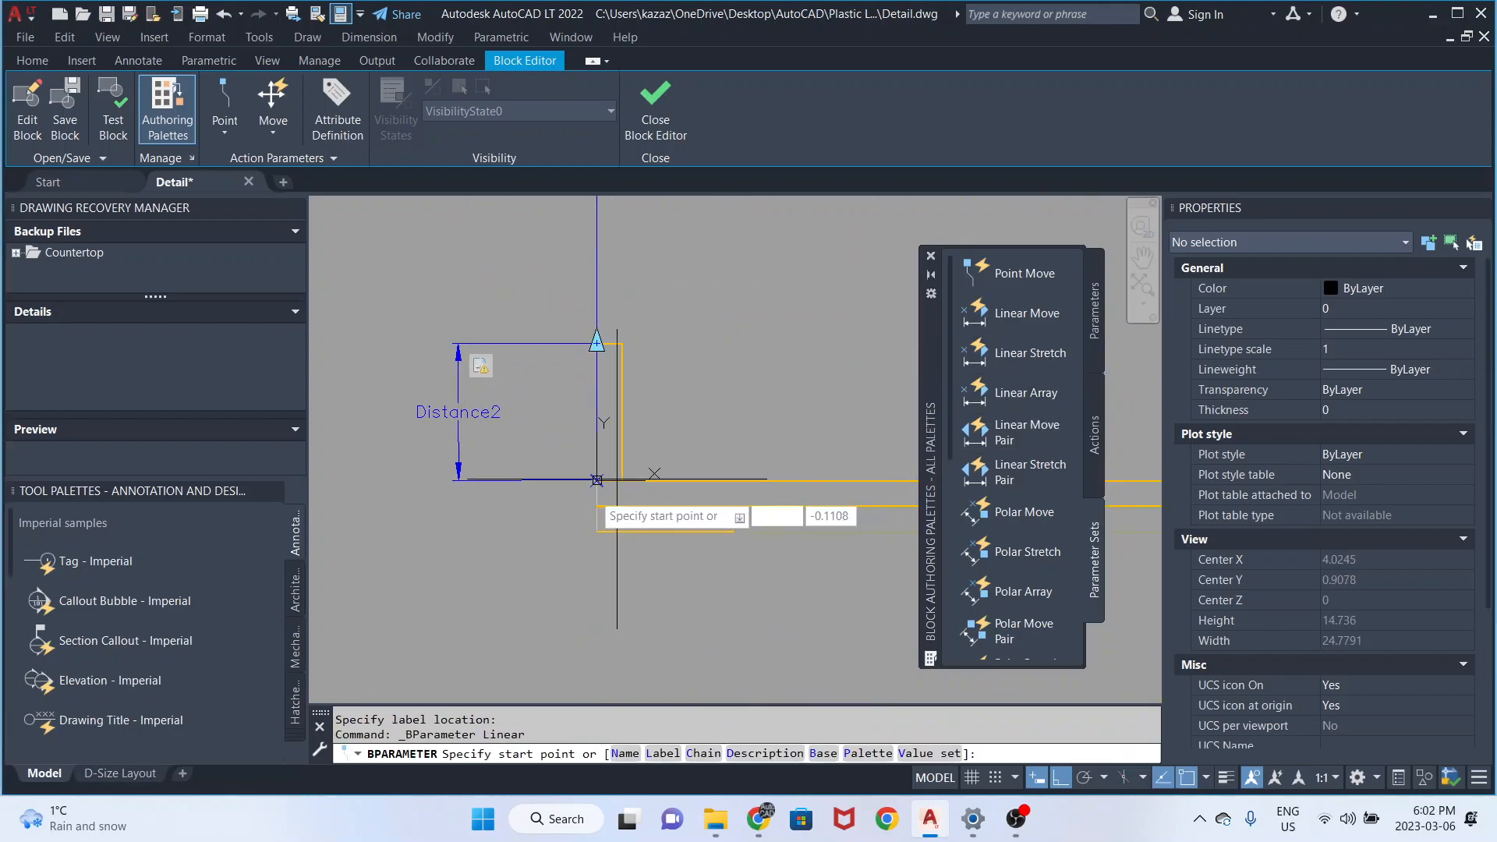
pyautogui.scroll(10, 597, 480)
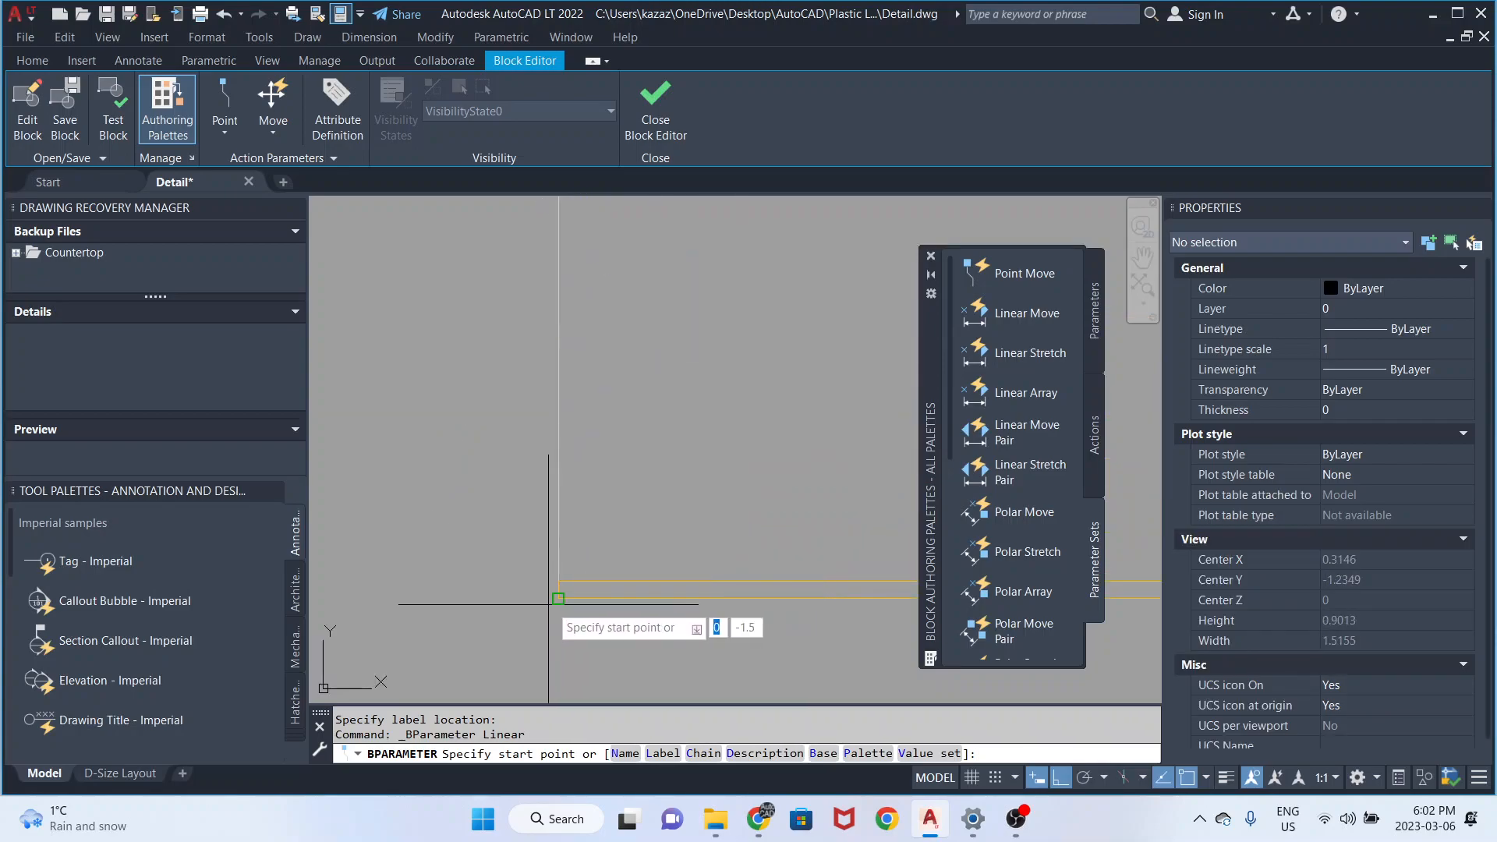
pyautogui.click(557, 598)
pyautogui.scroll(-5, 503, 516)
pyautogui.moveTo(699, 543); pyautogui.dragTo(424, 511, button='middle')
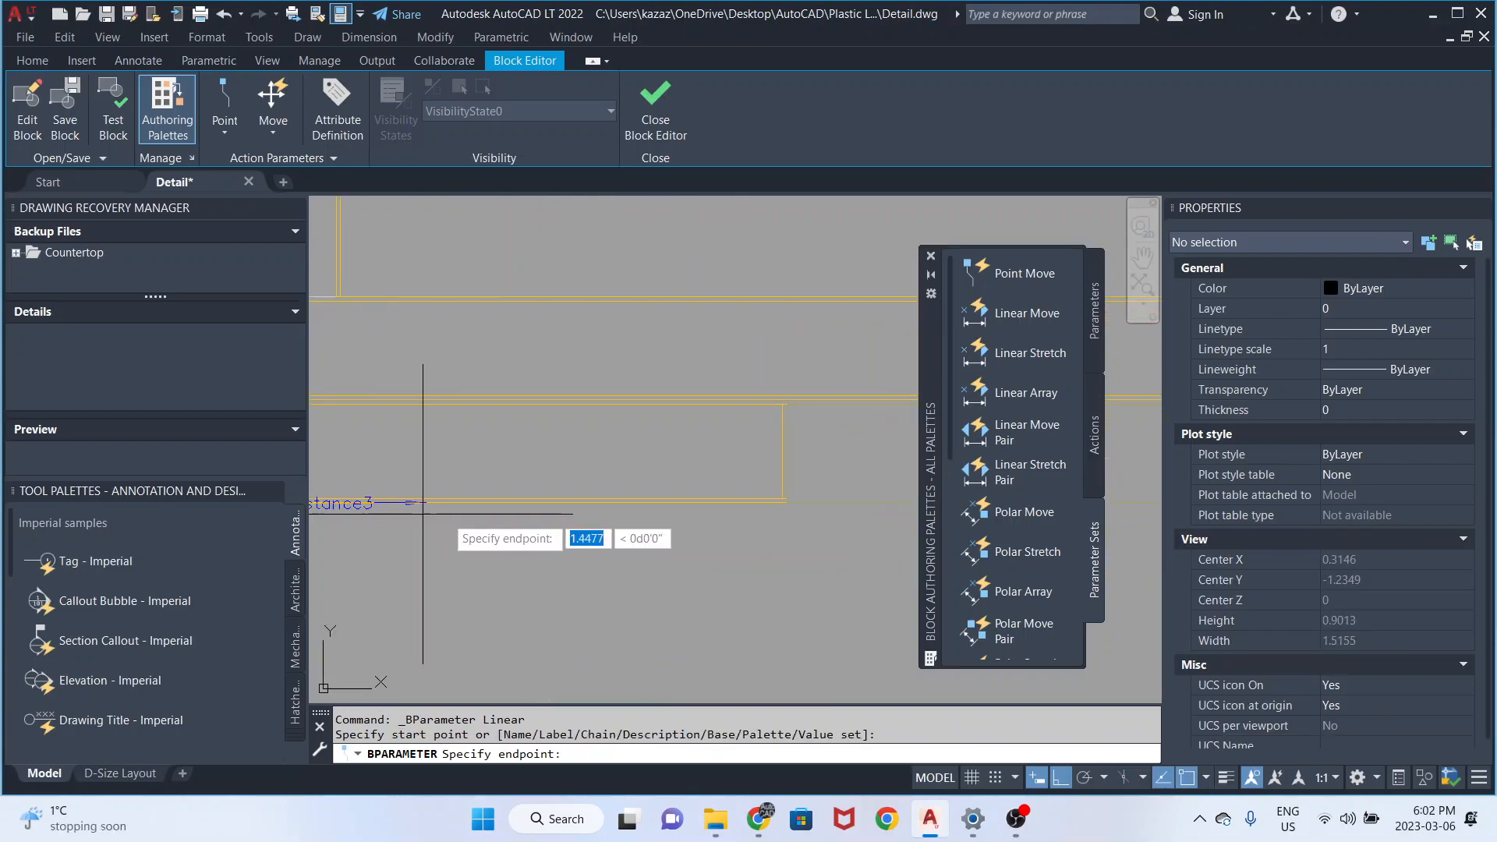
pyautogui.scroll(7, 779, 528)
pyautogui.click(778, 429)
pyautogui.scroll(-10, 765, 435)
pyautogui.click(652, 503)
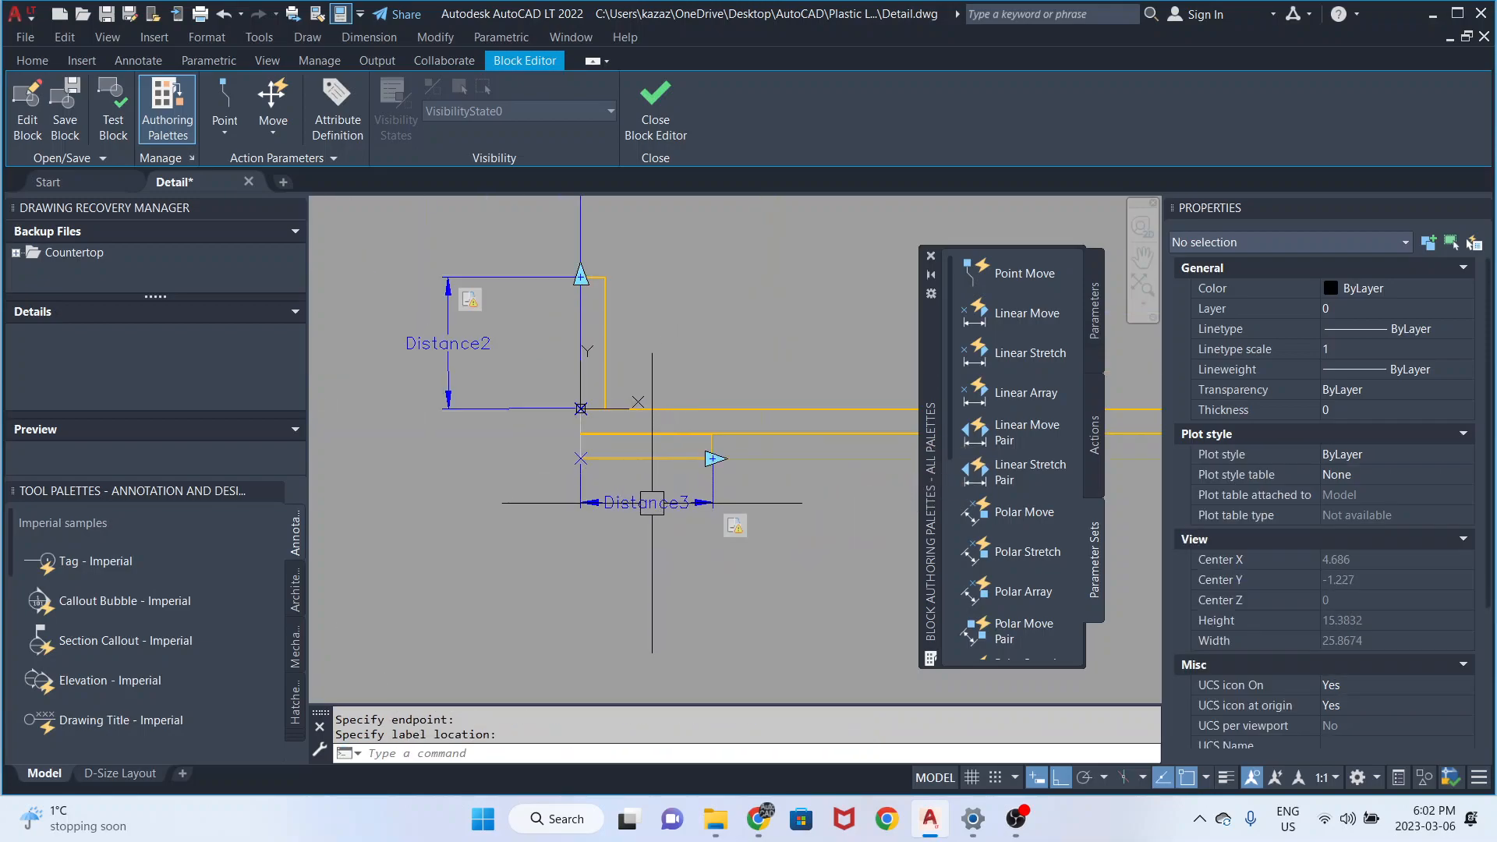
# - Add a Linear Stretch parameter set along the right build-up's bottom edge, from its inner to its outer corner, with the label below
pyautogui.click(1002, 373)
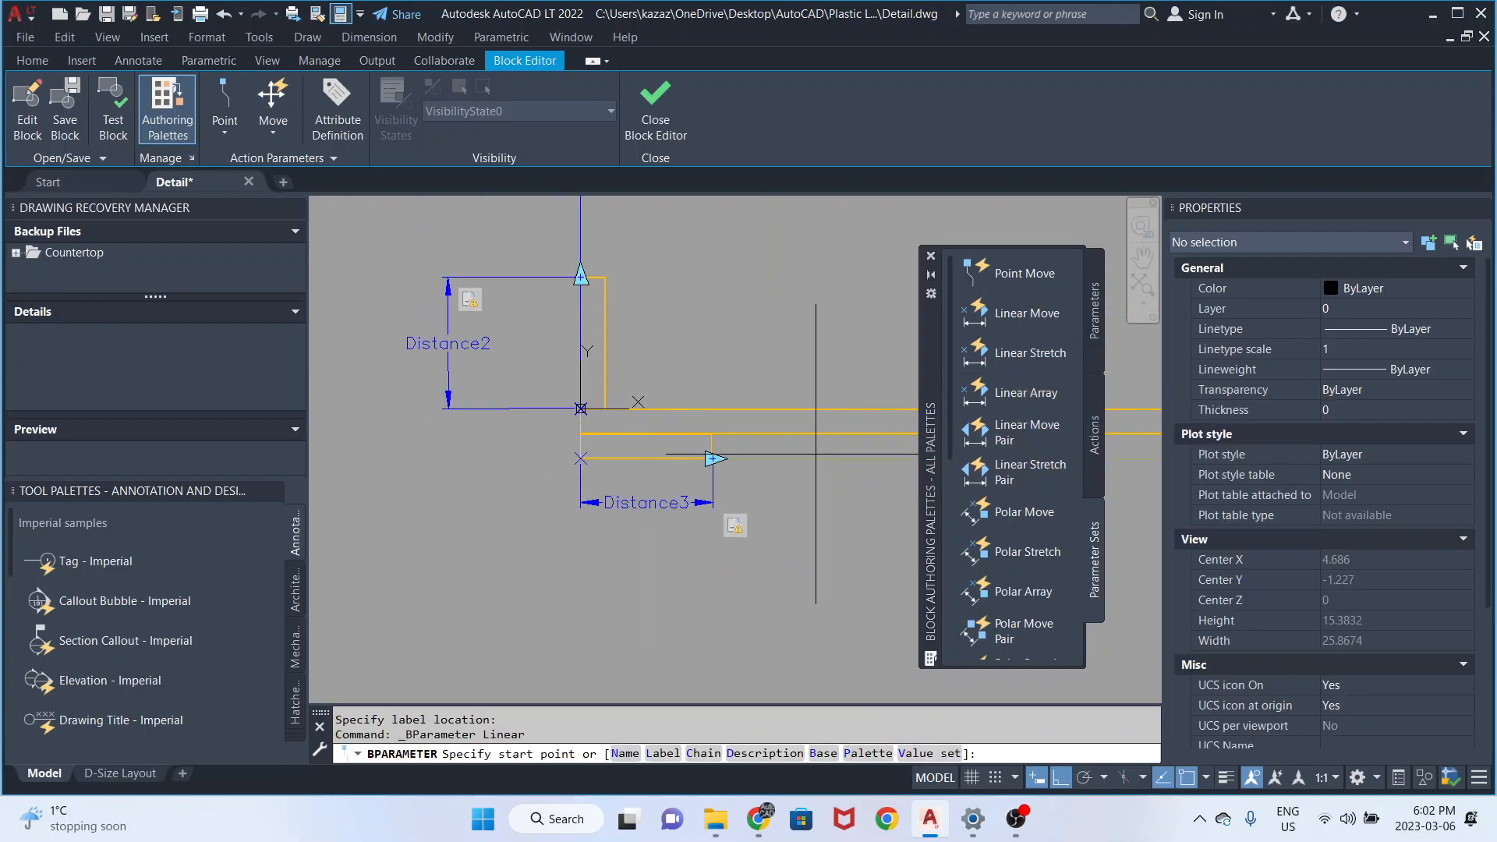
pyautogui.moveTo(819, 551); pyautogui.dragTo(374, 408, button='middle')
pyautogui.scroll(6, 694, 374)
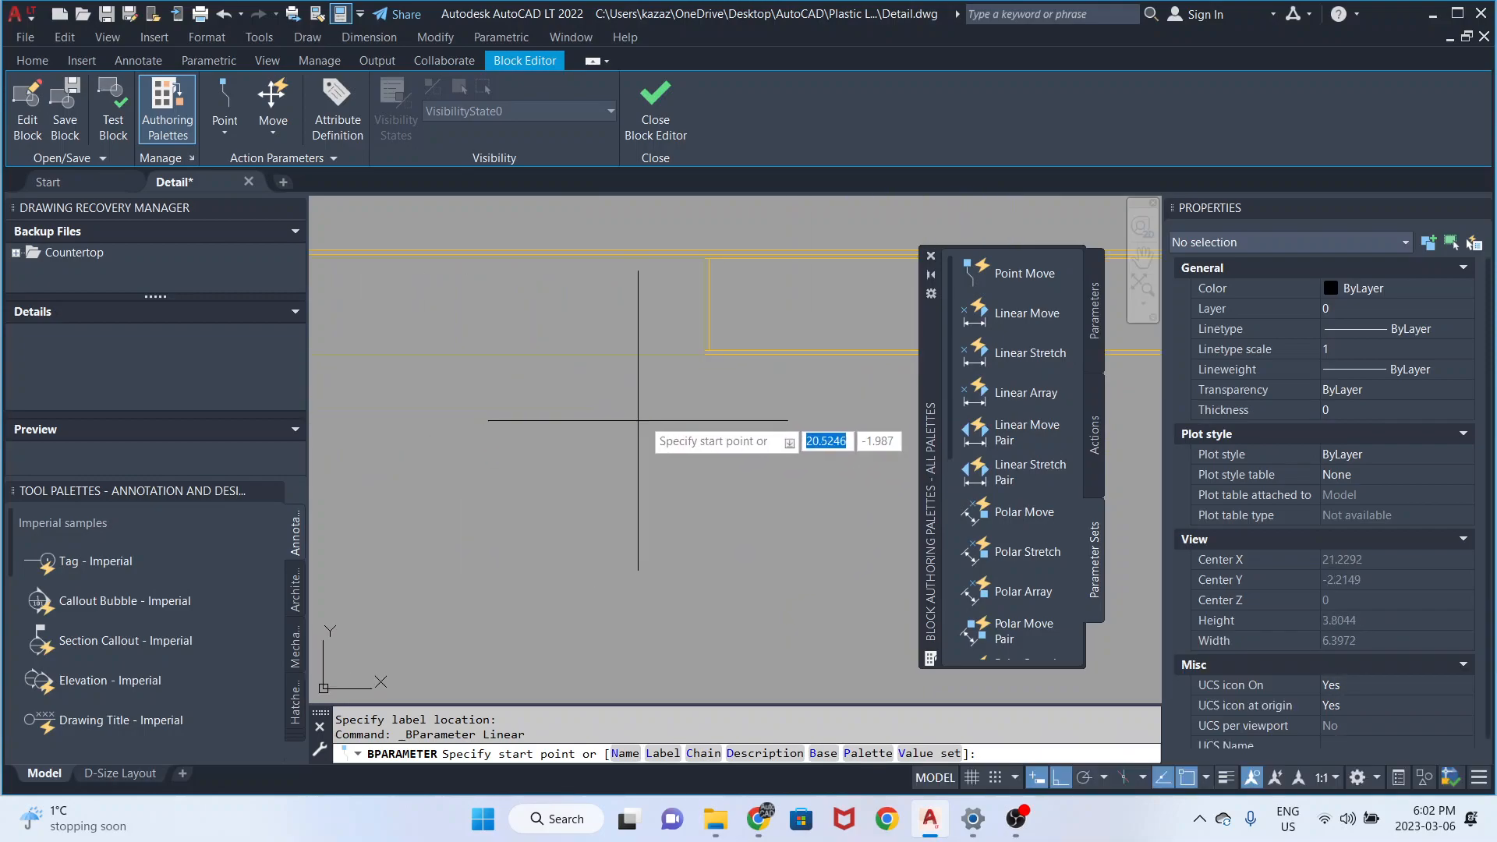
pyautogui.click(700, 356)
pyautogui.scroll(-4, 689, 360)
pyautogui.moveTo(763, 390); pyautogui.dragTo(580, 406, button='middle')
pyautogui.scroll(4, 702, 335)
pyautogui.click(690, 336)
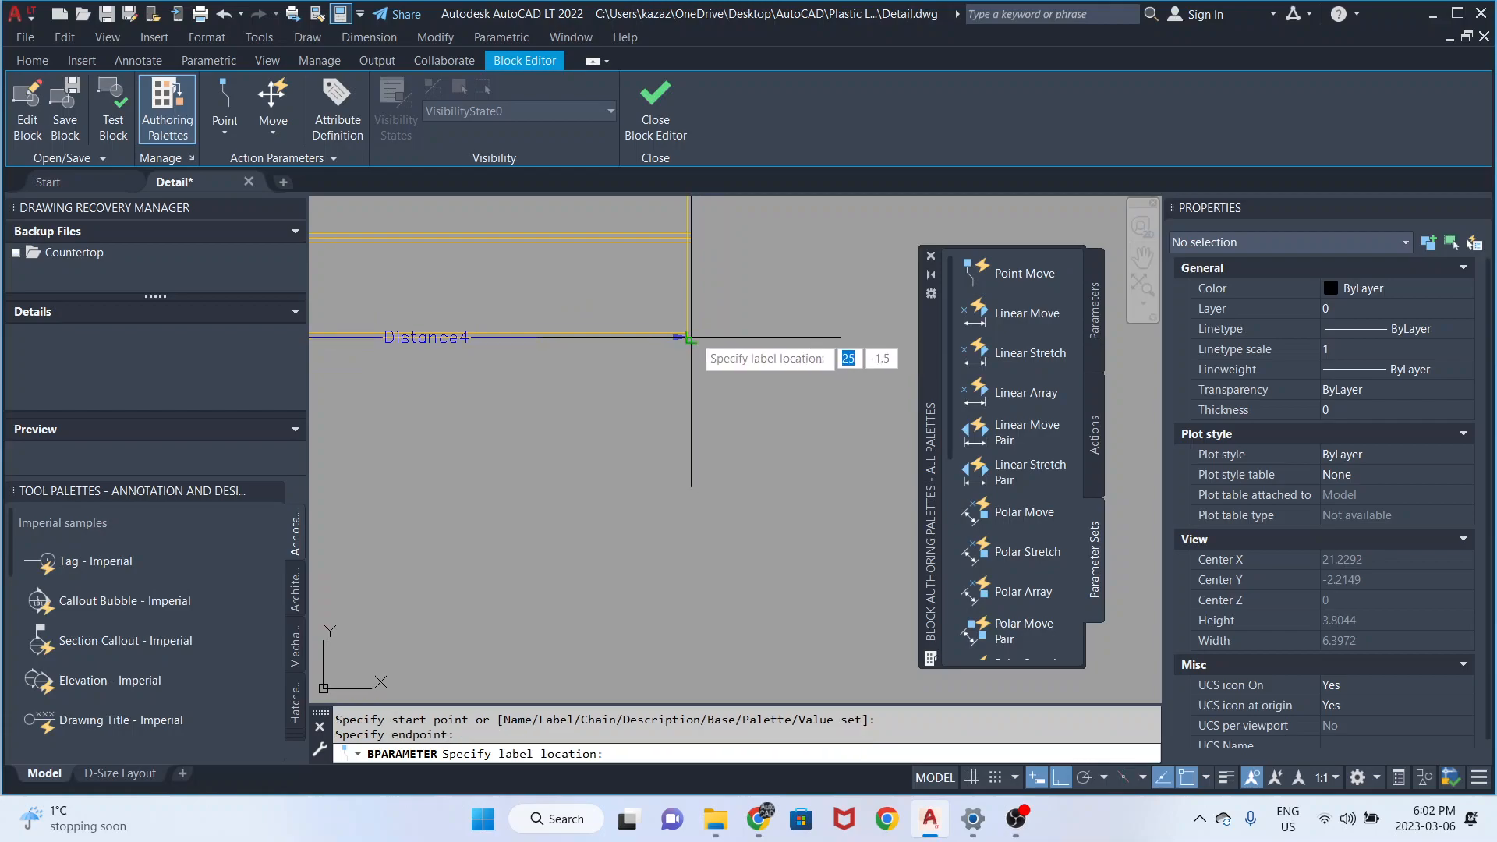
pyautogui.click(652, 491)
pyautogui.scroll(-6, 688, 471)
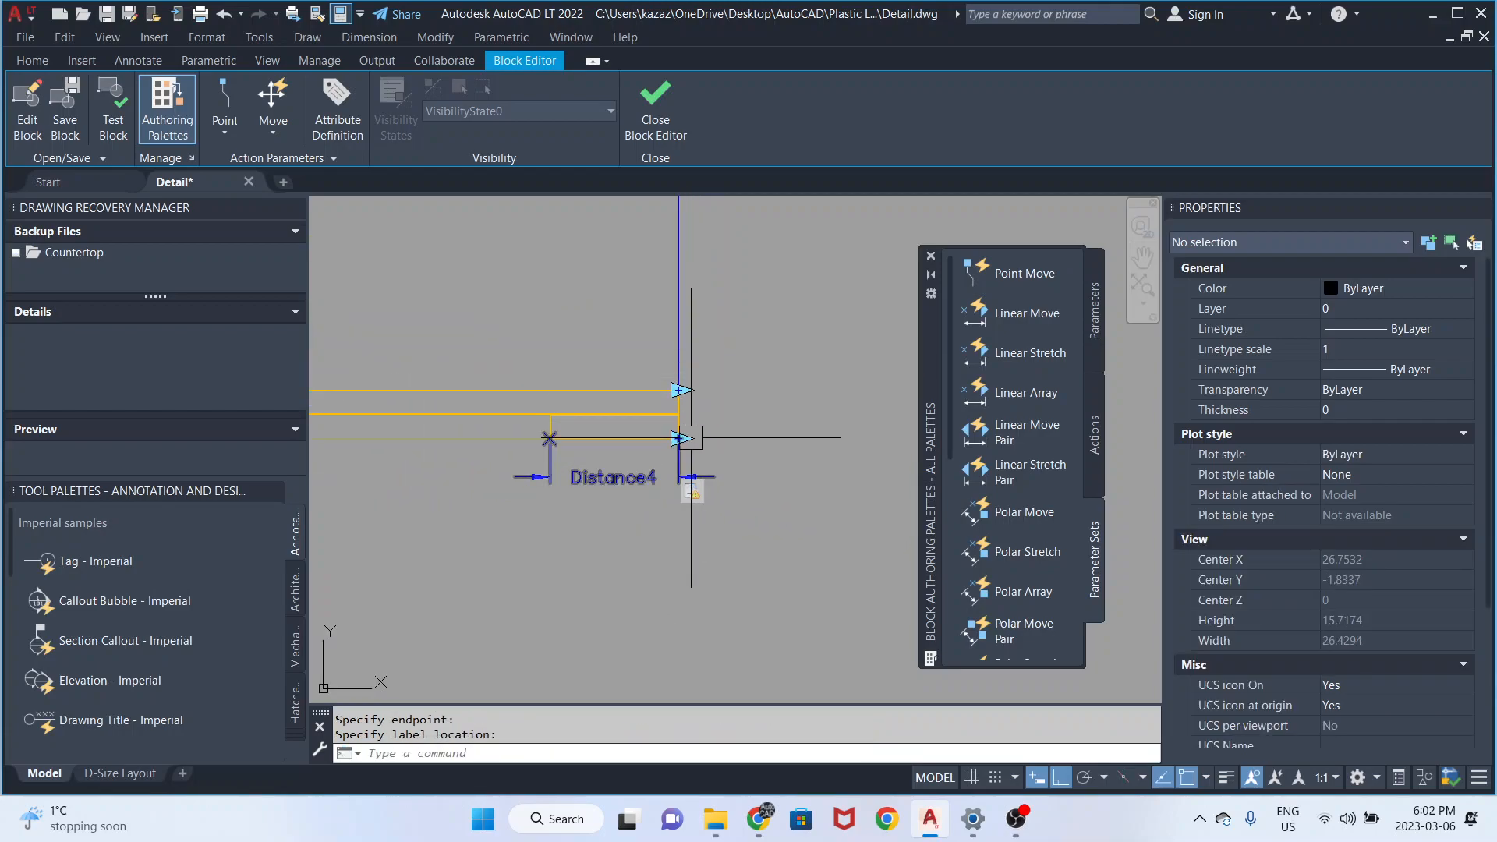
# - Create a new selection set for the overall length's stretch action, framing the countertop's right end and including the top, right build-up and its parameter
pyautogui.scroll(-6, 690, 438)
pyautogui.scroll(2, 691, 431)
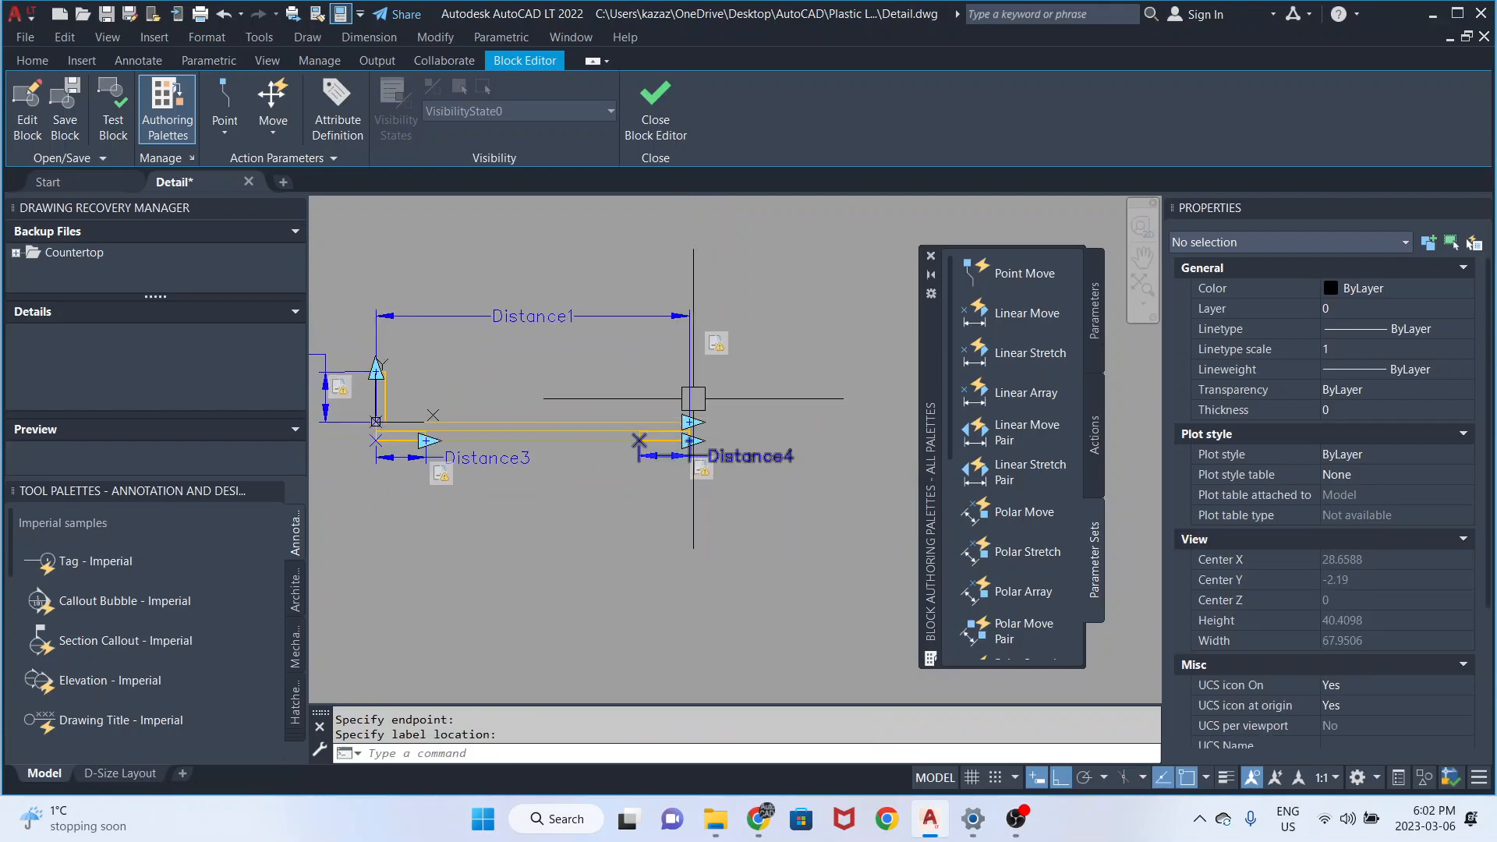
pyautogui.click(719, 352)
pyautogui.rightClick(719, 352)
pyautogui.moveTo(762, 392)
pyautogui.click(953, 392)
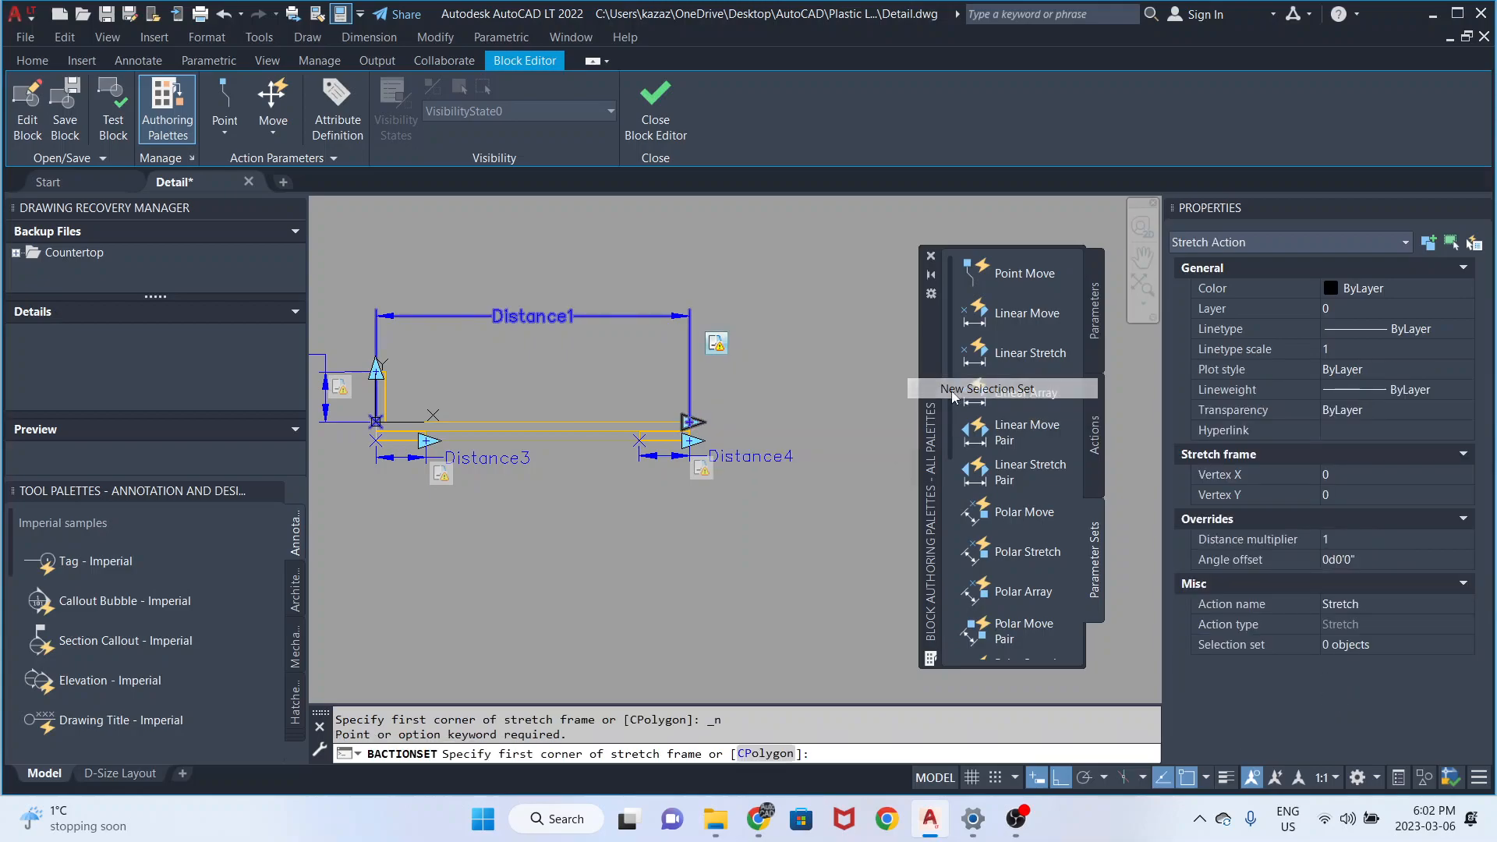
pyautogui.click(831, 516)
pyautogui.click(583, 265)
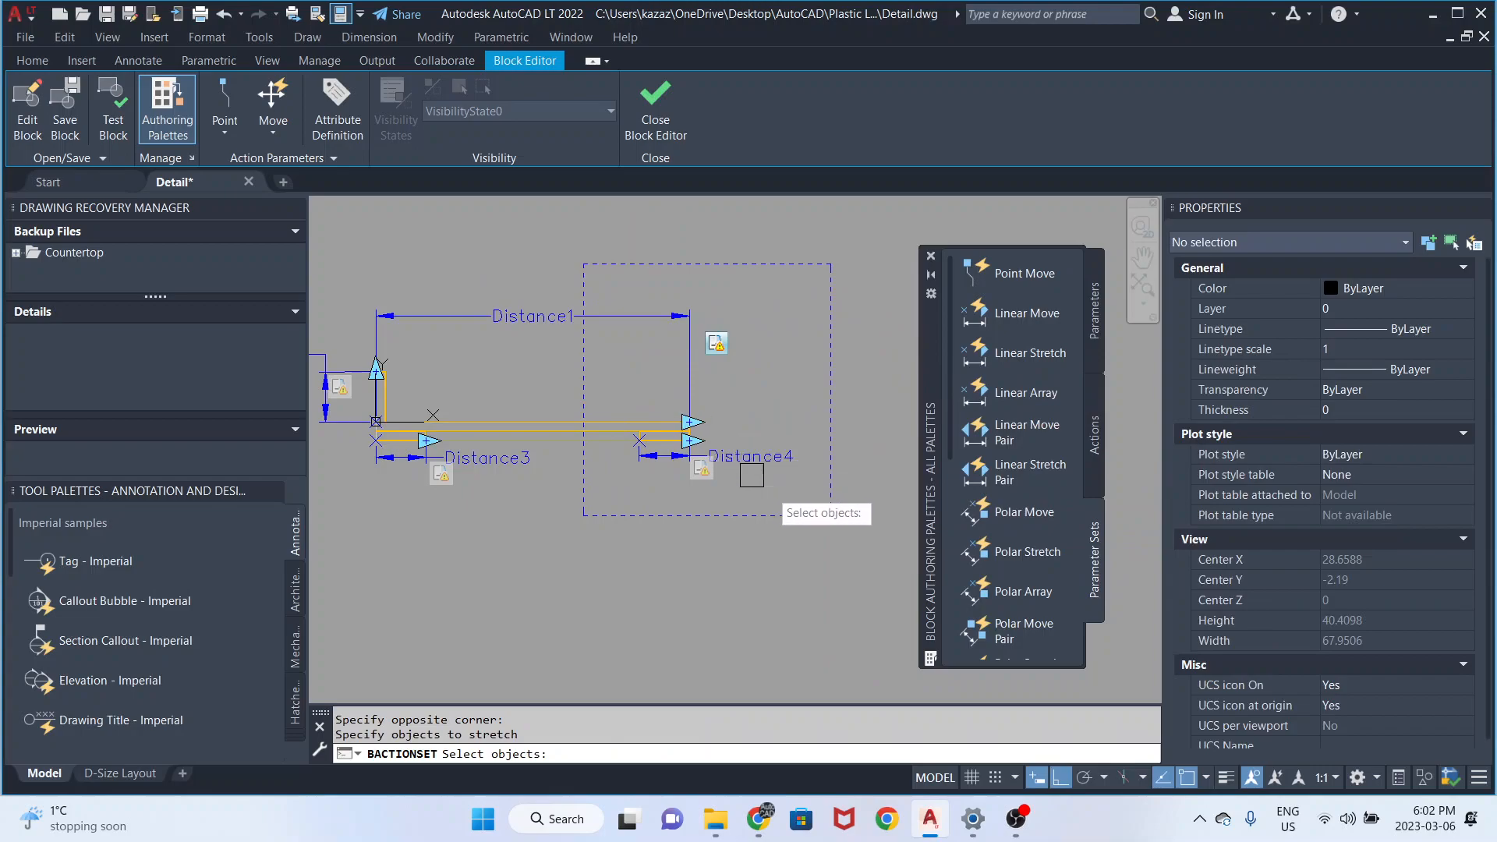
pyautogui.scroll(4, 772, 495)
pyautogui.click(785, 495)
pyautogui.scroll(-4, 759, 478)
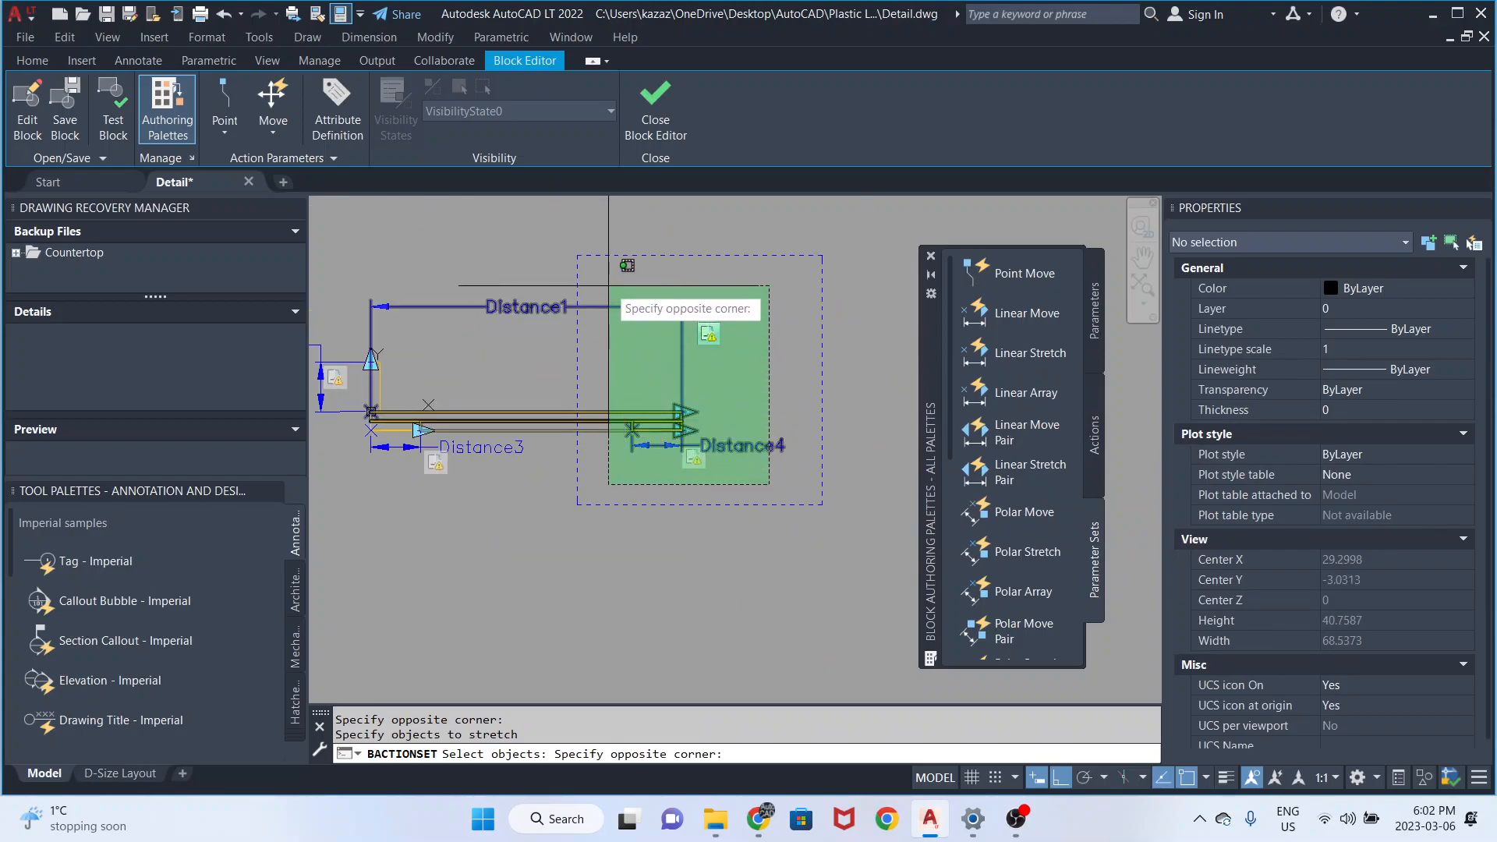
pyautogui.click(609, 301)
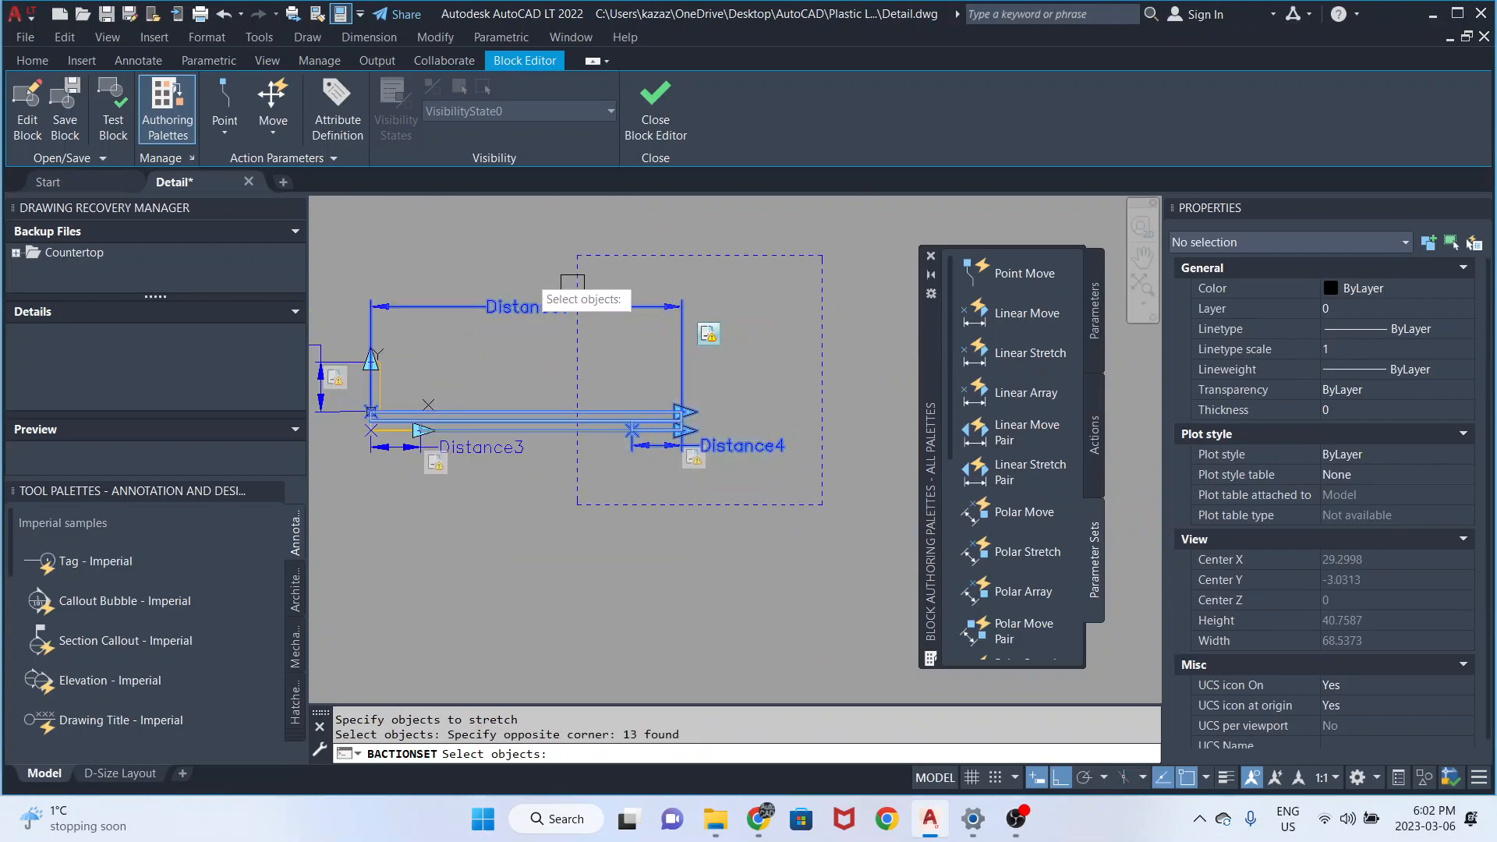
# - Create a new selection set for the right build-up's stretch action, framing its inner end and selecting the build-up lines and parameter there
pyautogui.click(692, 458)
pyautogui.rightClick(695, 460)
pyautogui.moveTo(739, 503)
pyautogui.click(970, 504)
pyautogui.scroll(4, 640, 464)
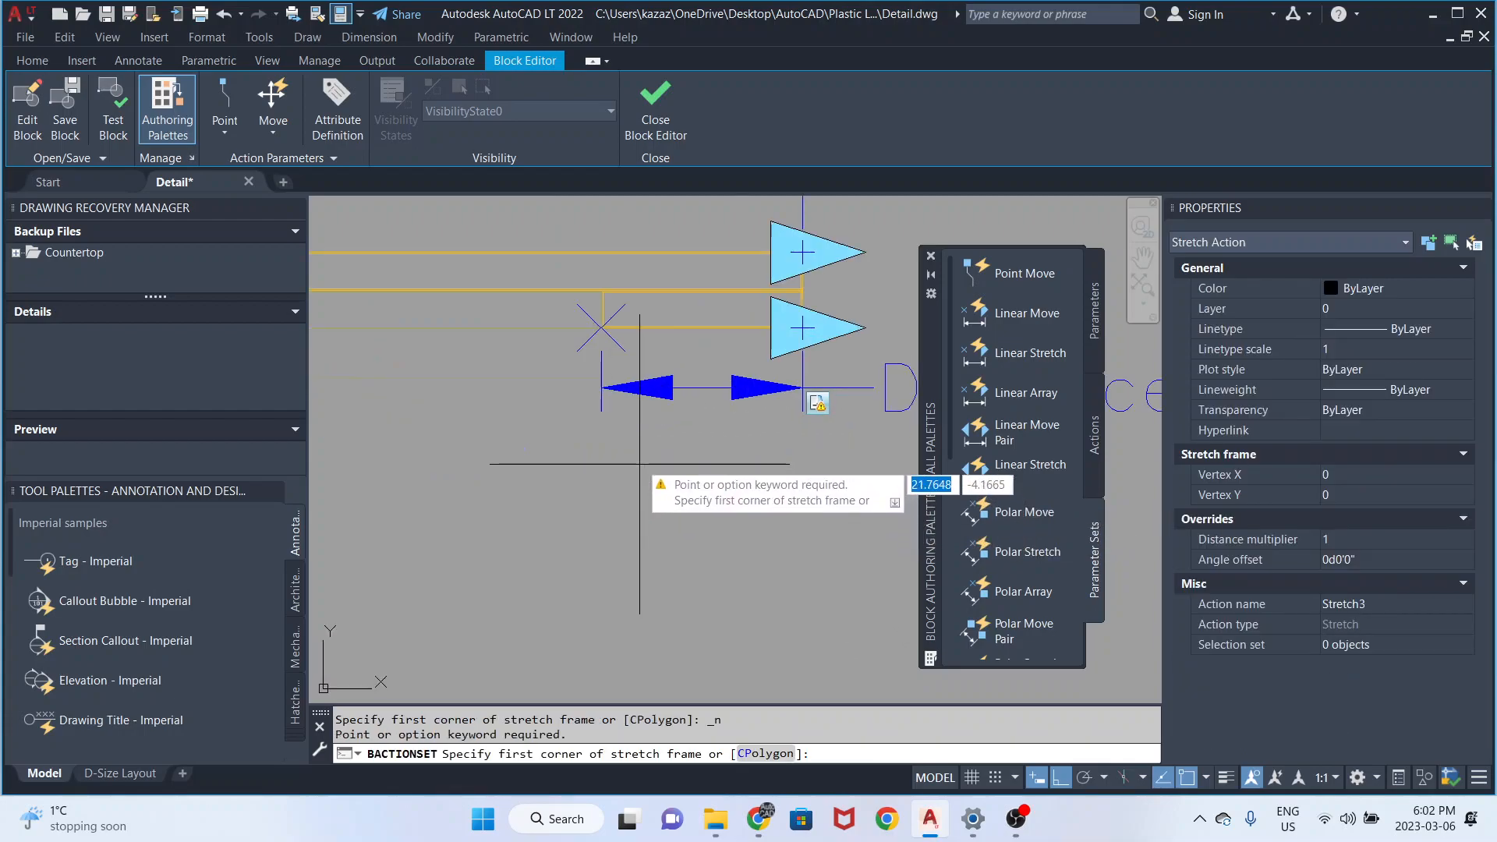
pyautogui.click(655, 461)
pyautogui.click(538, 210)
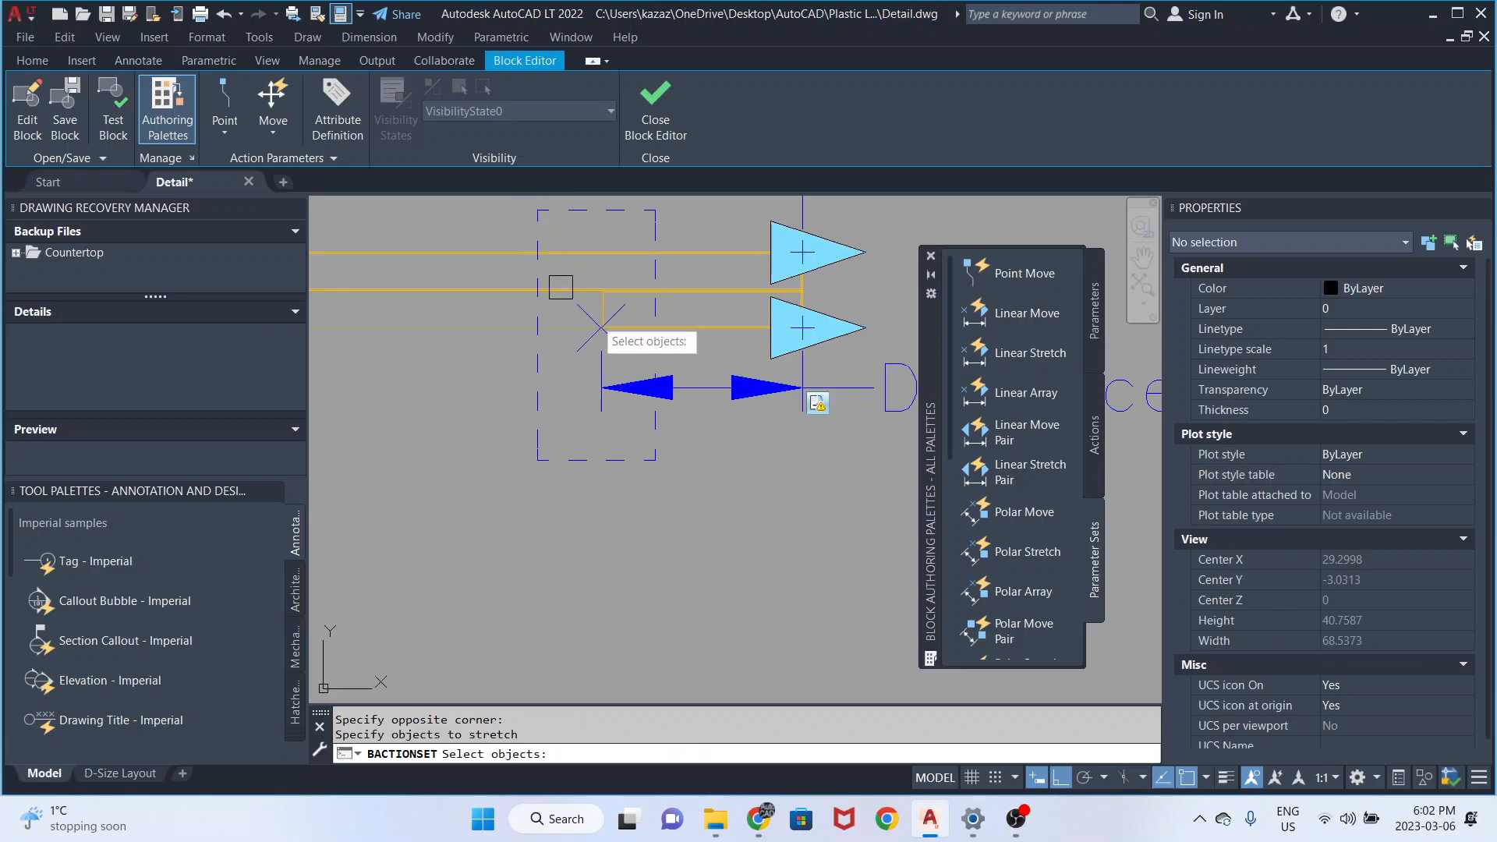
pyautogui.click(760, 395)
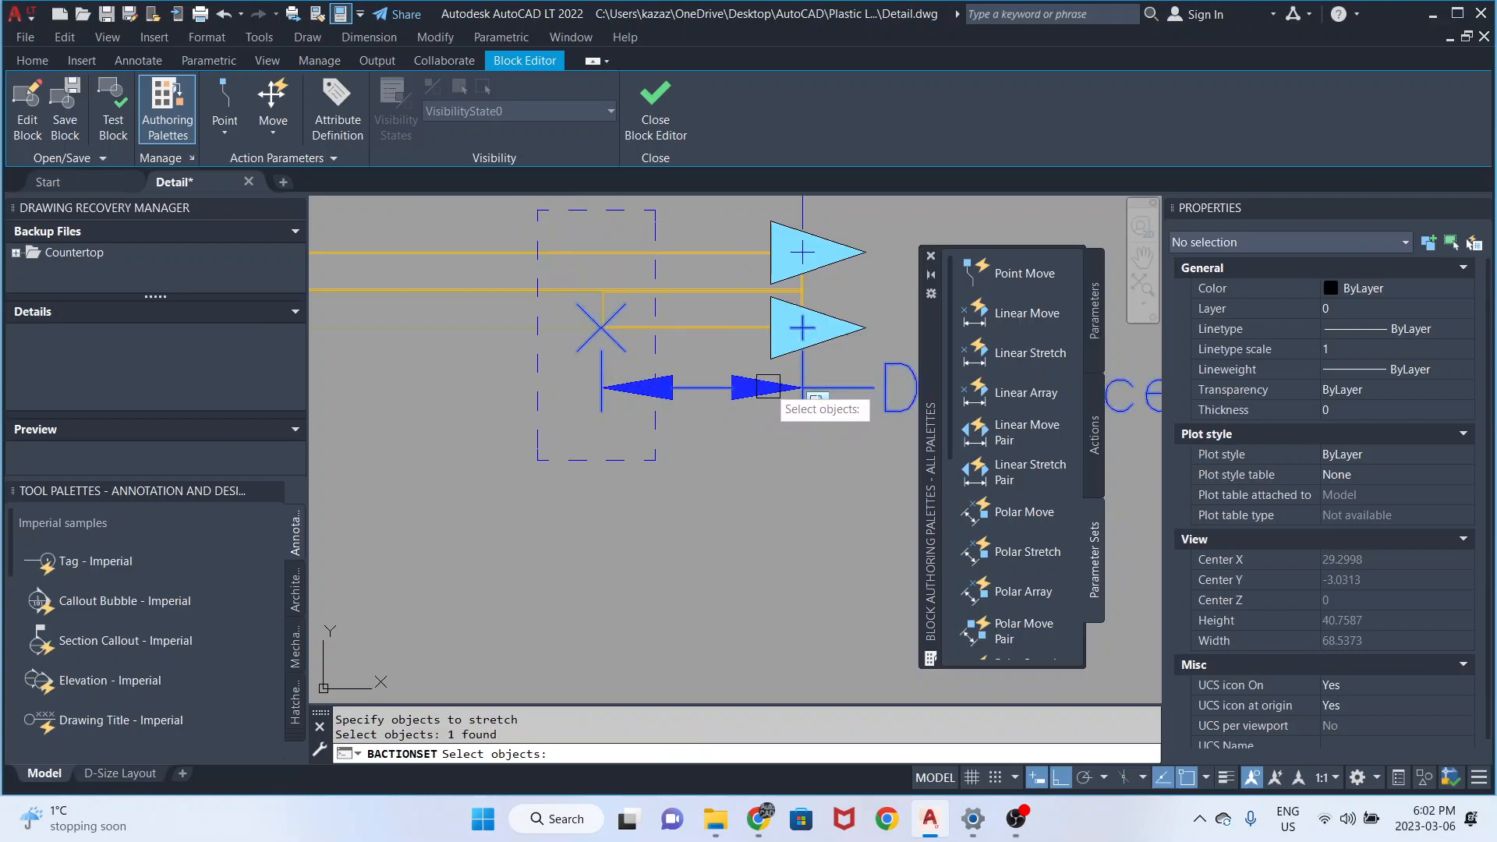
pyautogui.scroll(6, 619, 332)
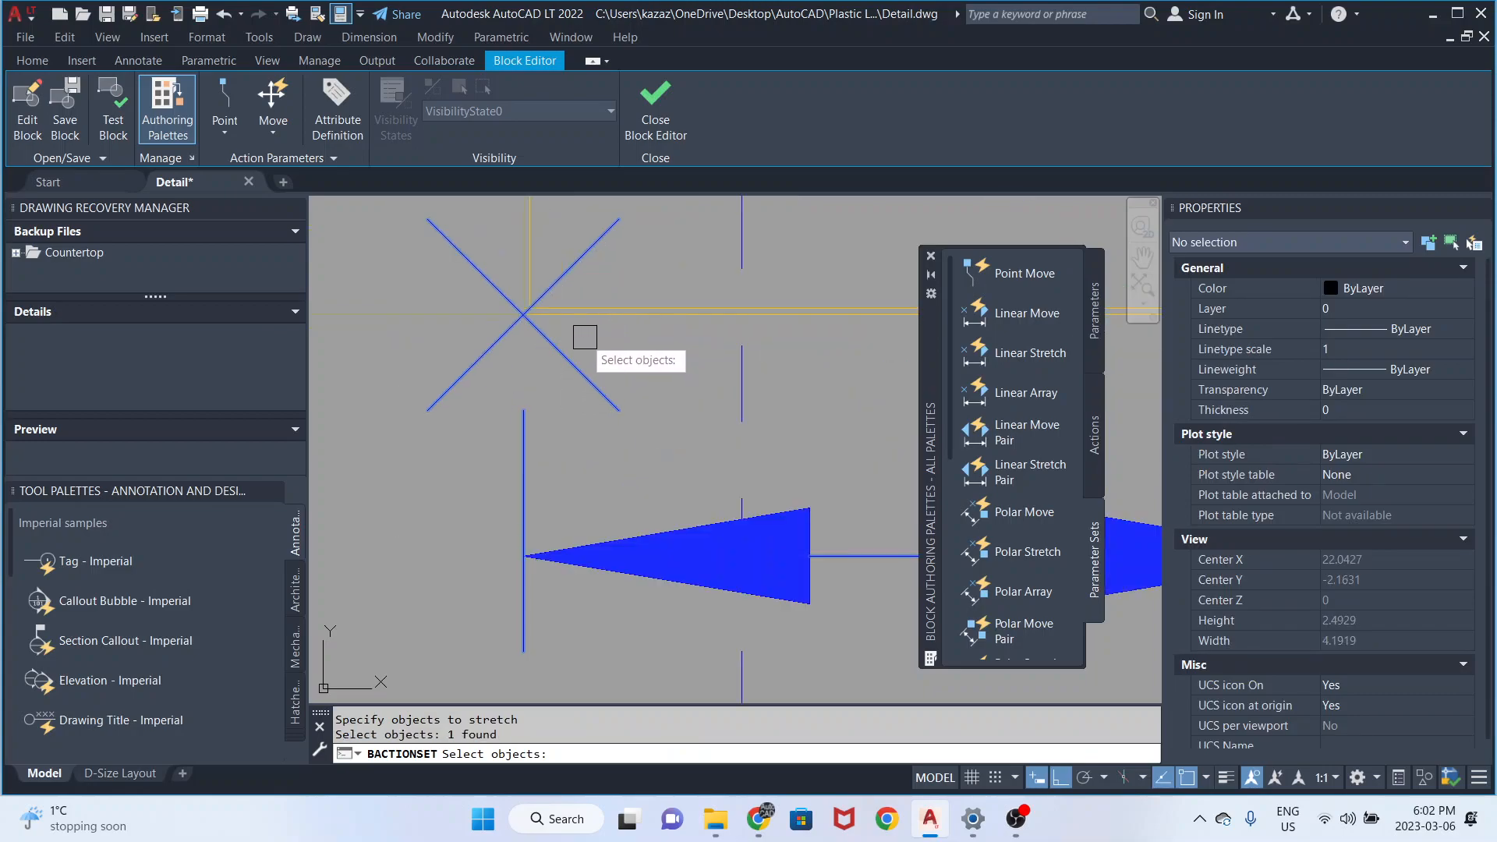
pyautogui.click(582, 337)
pyautogui.click(501, 234)
pyautogui.scroll(-5, 499, 265)
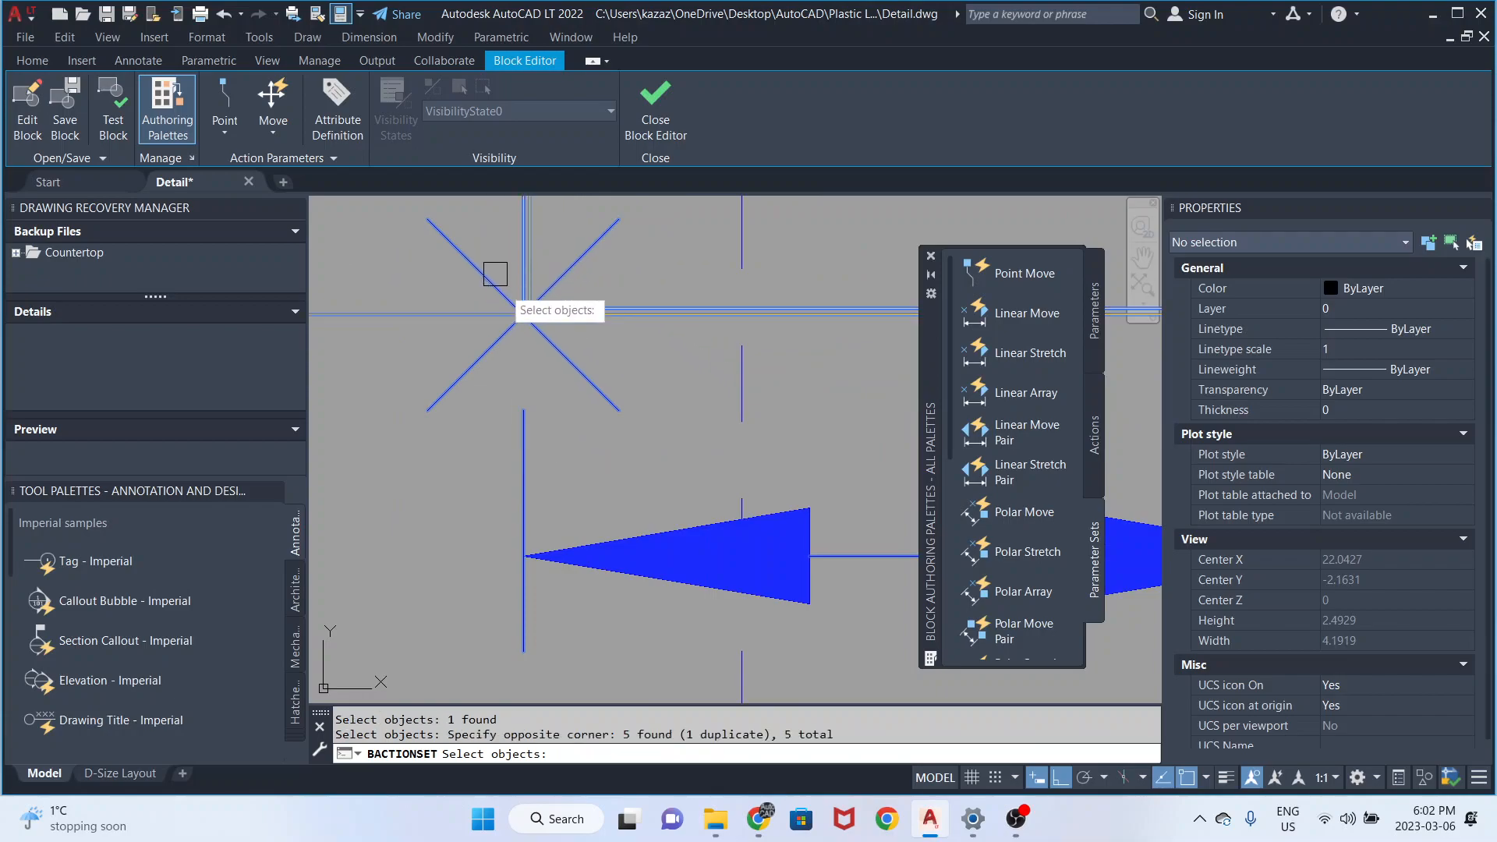
pyautogui.scroll(5, 538, 296)
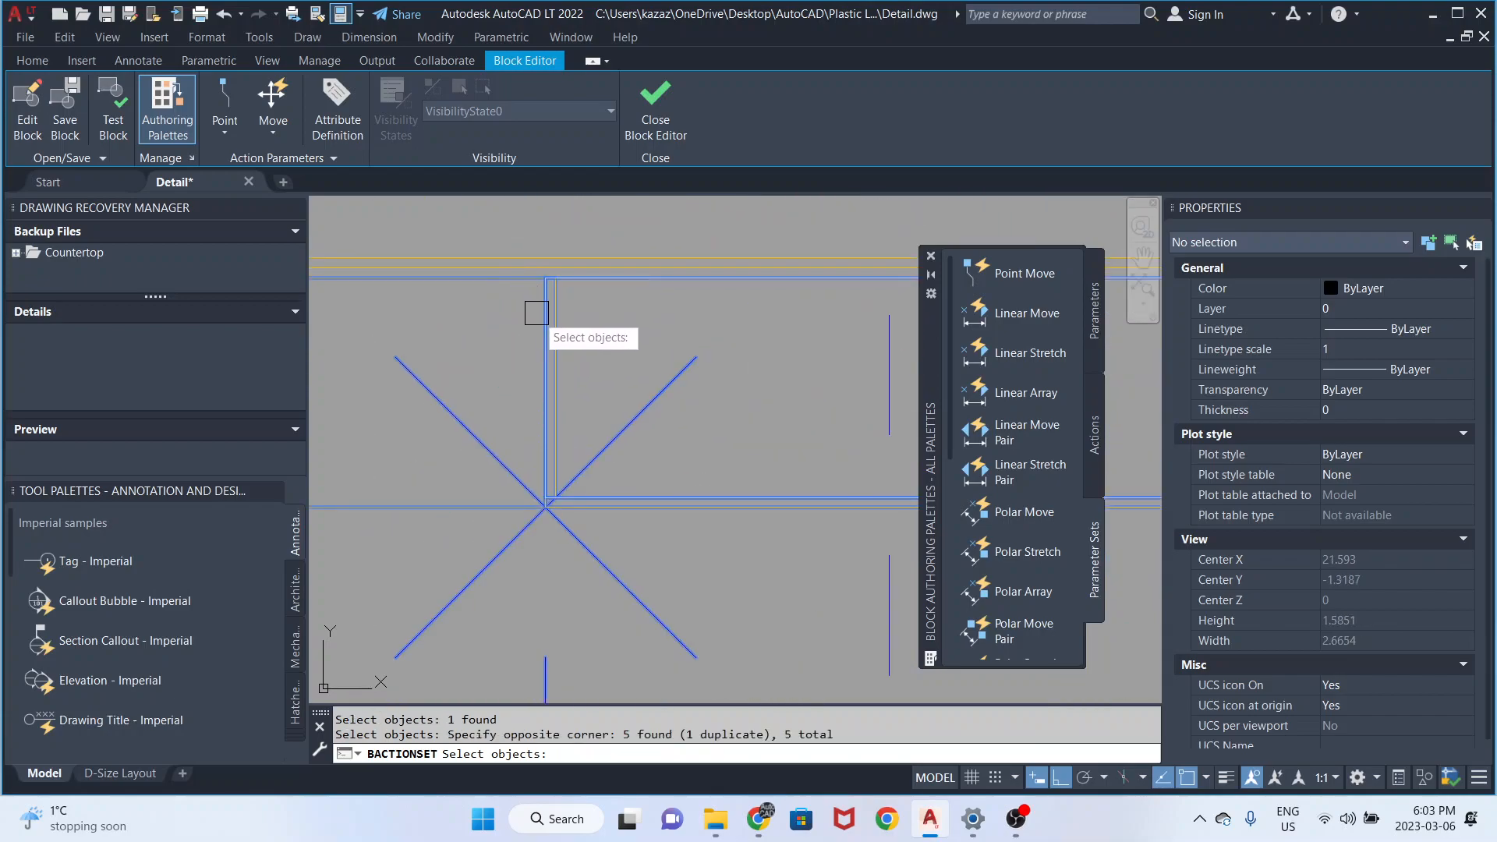
pyautogui.scroll(-3, 569, 351)
pyautogui.press('Return')
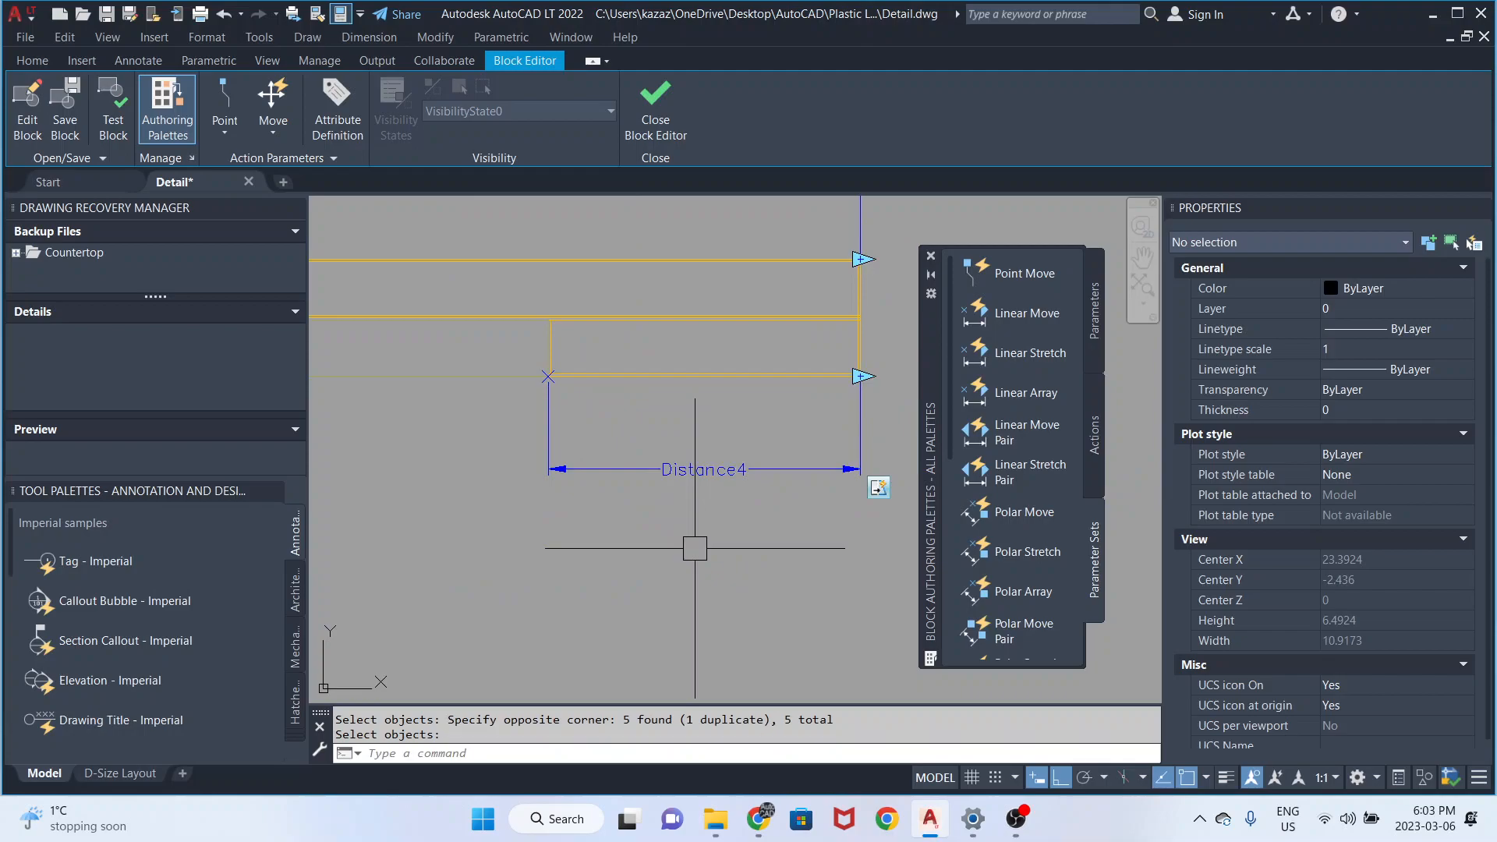
# - Create a new selection set for the left build-up's stretch action, framing its inner end and selecting the build-up lines and parameter there
pyautogui.scroll(-4, 528, 508)
pyautogui.scroll(3, 525, 499)
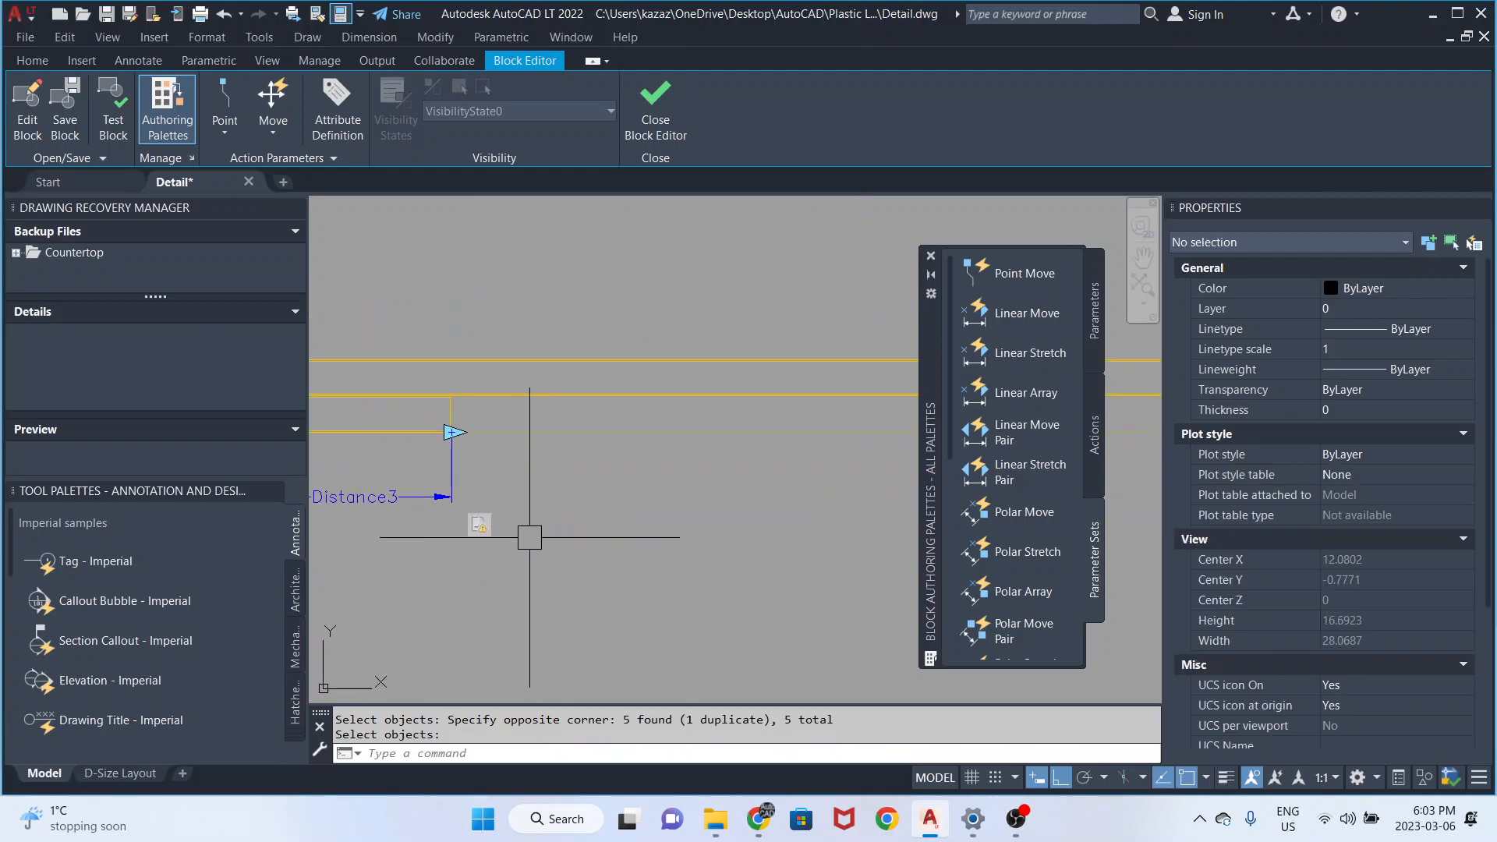
pyautogui.click(481, 531)
pyautogui.rightClick(481, 531)
pyautogui.moveTo(665, 573)
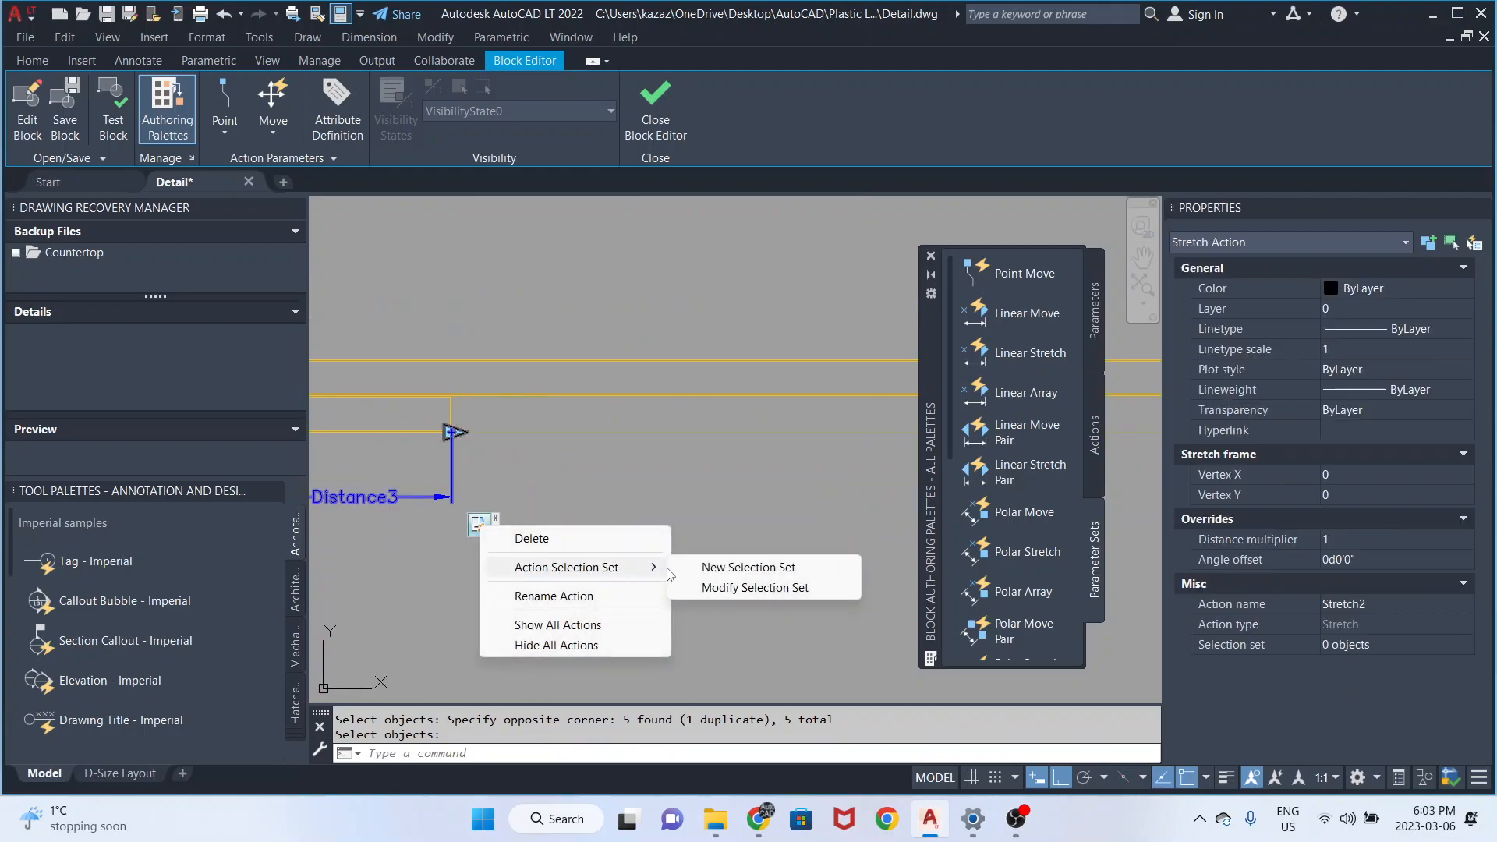
pyautogui.click(714, 575)
pyautogui.click(555, 550)
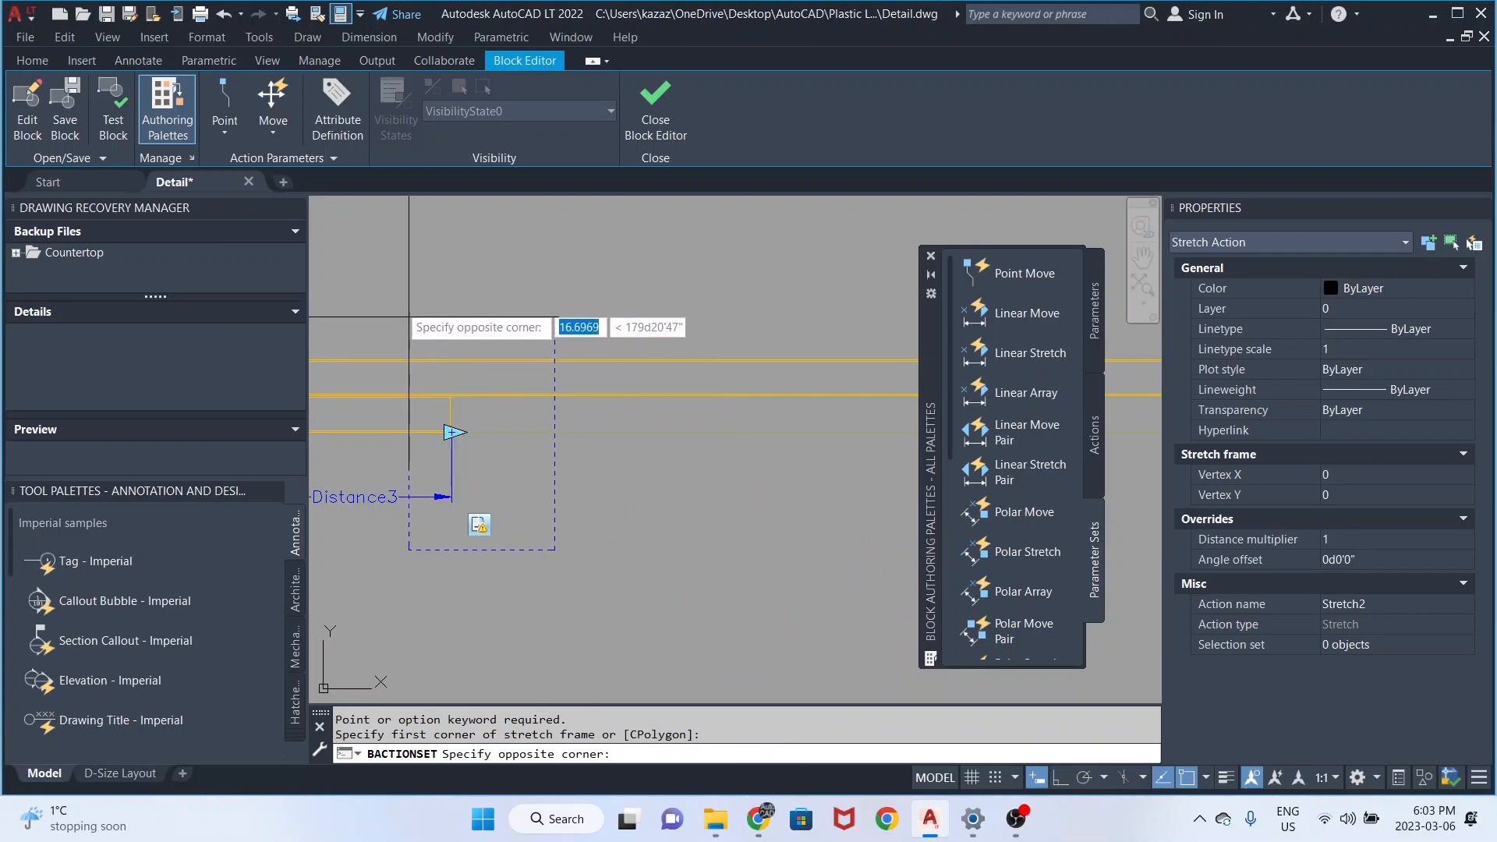
pyautogui.click(389, 293)
pyautogui.click(451, 433)
pyautogui.scroll(5, 451, 433)
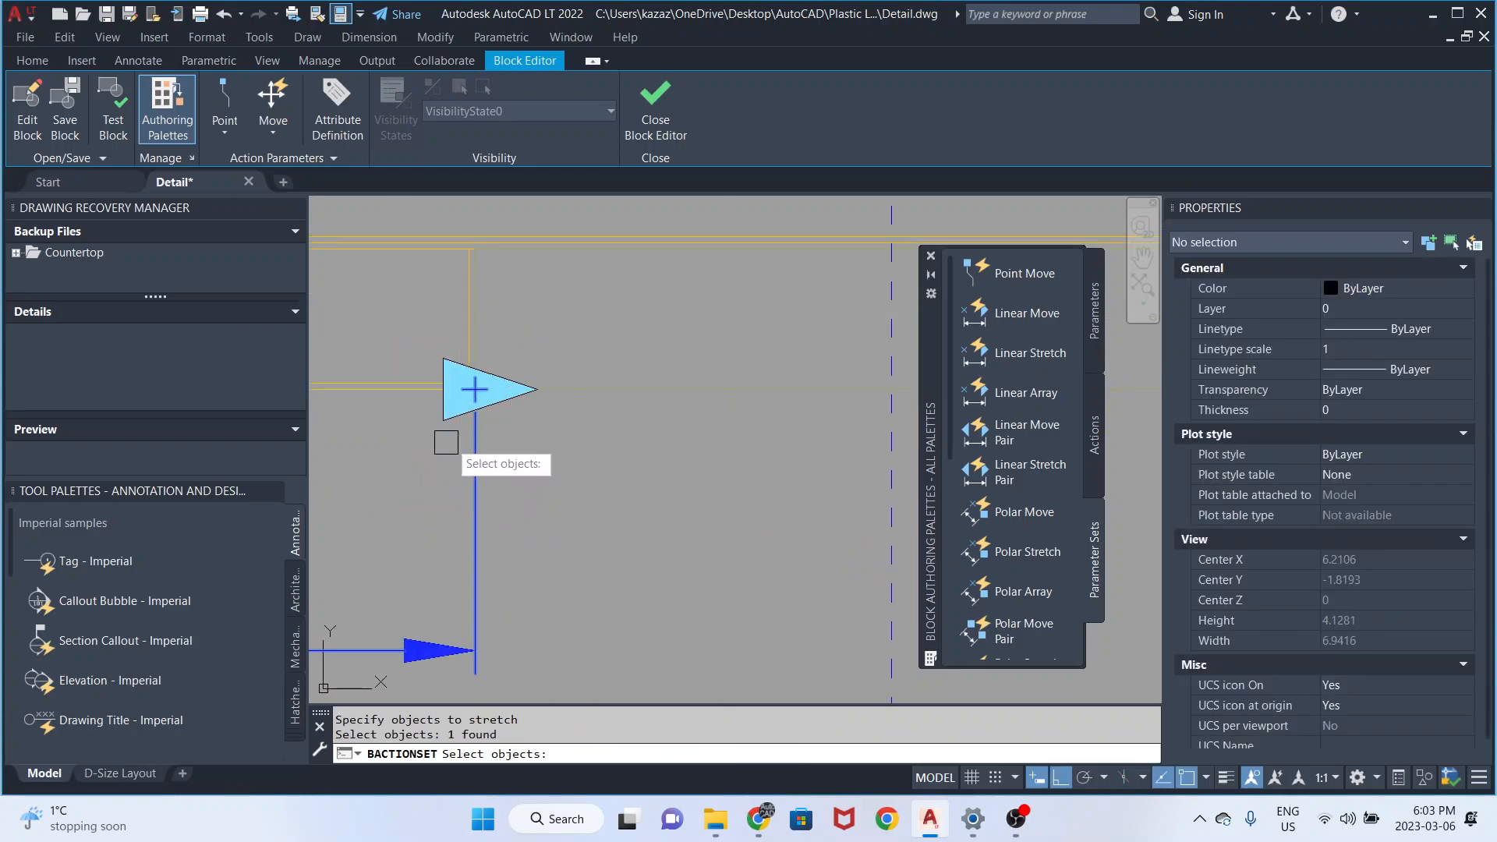
pyautogui.click(509, 453)
pyautogui.click(409, 306)
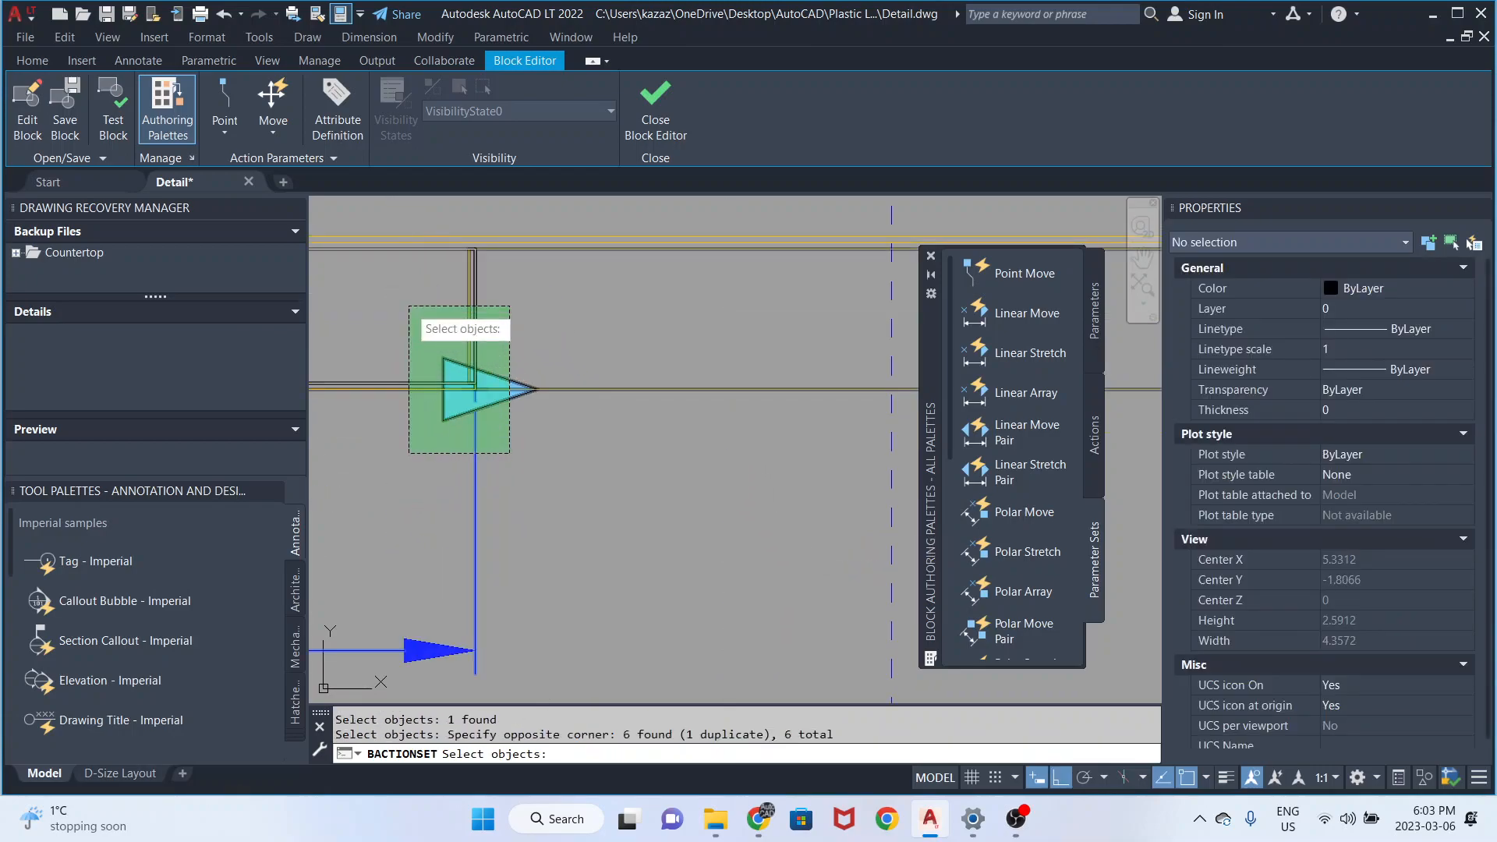
pyautogui.scroll(-4, 514, 378)
pyautogui.press('Return')
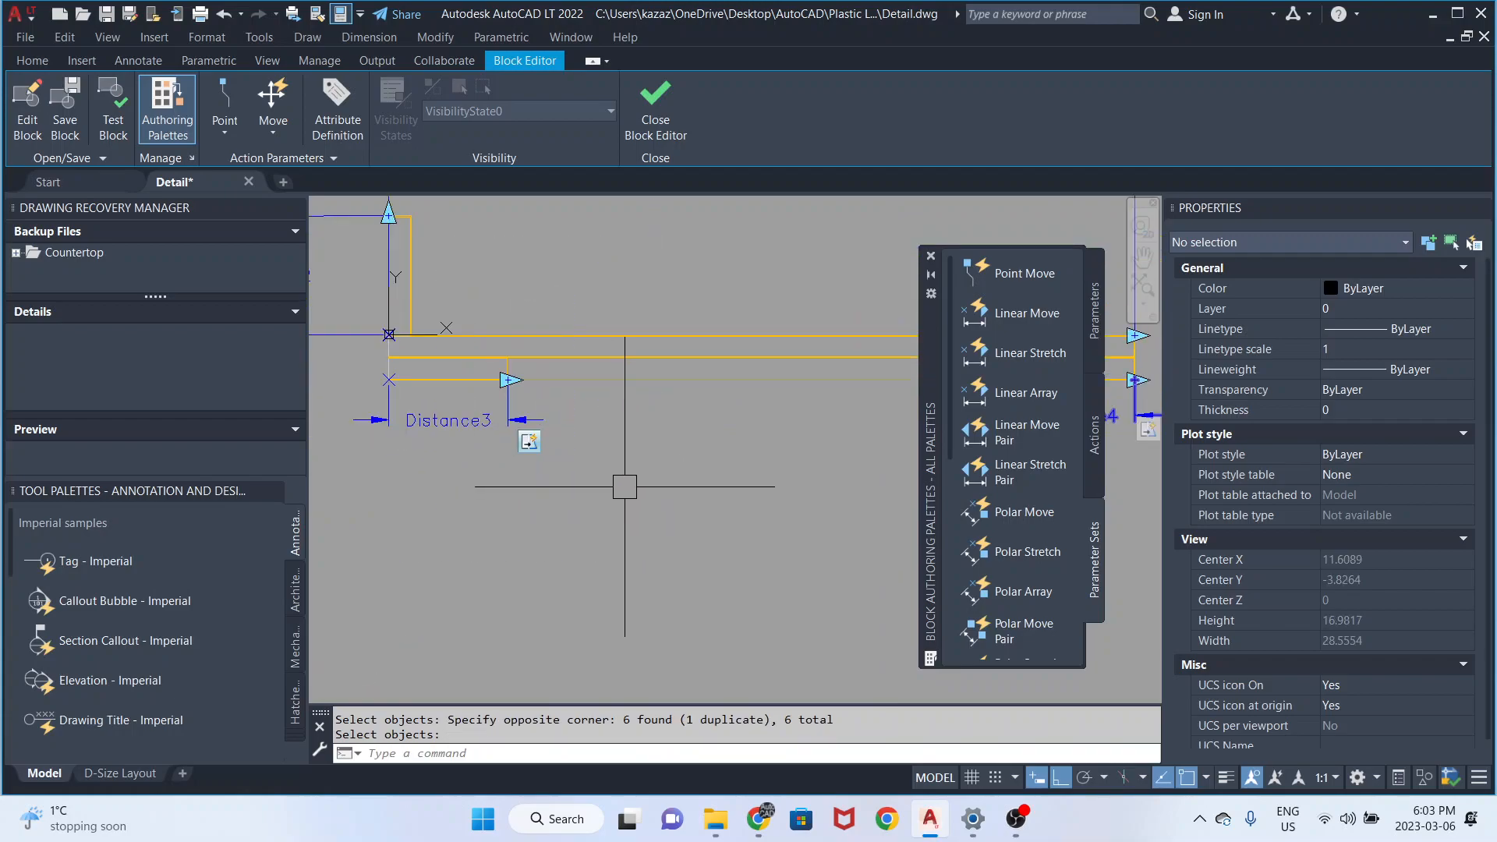
# - Create a new selection set for the backsplash height's stretch action, framing the backsplash's top end and selecting its lines and parameter there
pyautogui.moveTo(481, 433); pyautogui.dragTo(665, 528, button='middle')
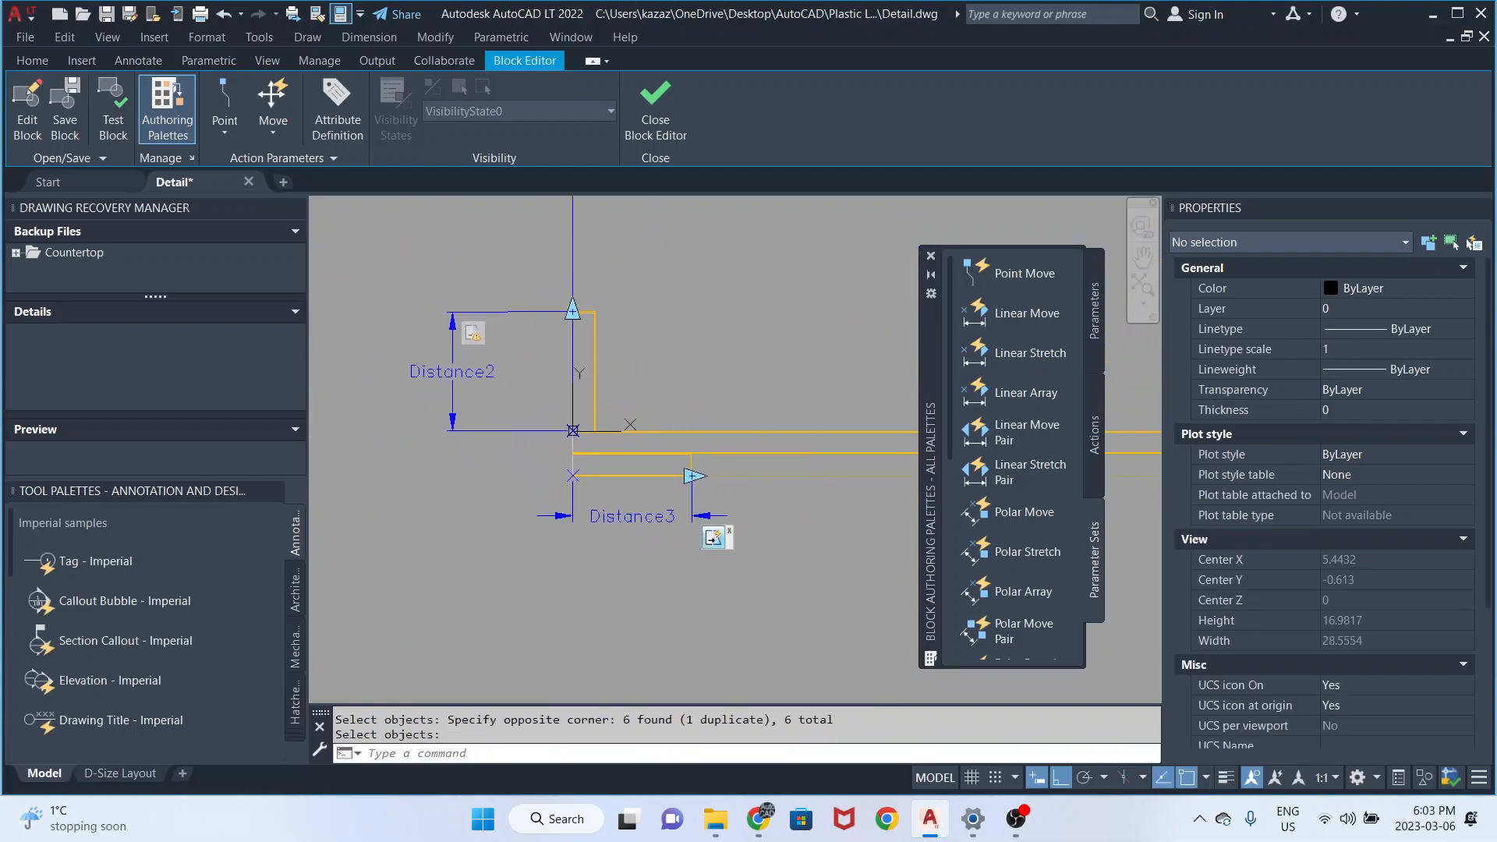
pyautogui.click(470, 332)
pyautogui.rightClick(470, 332)
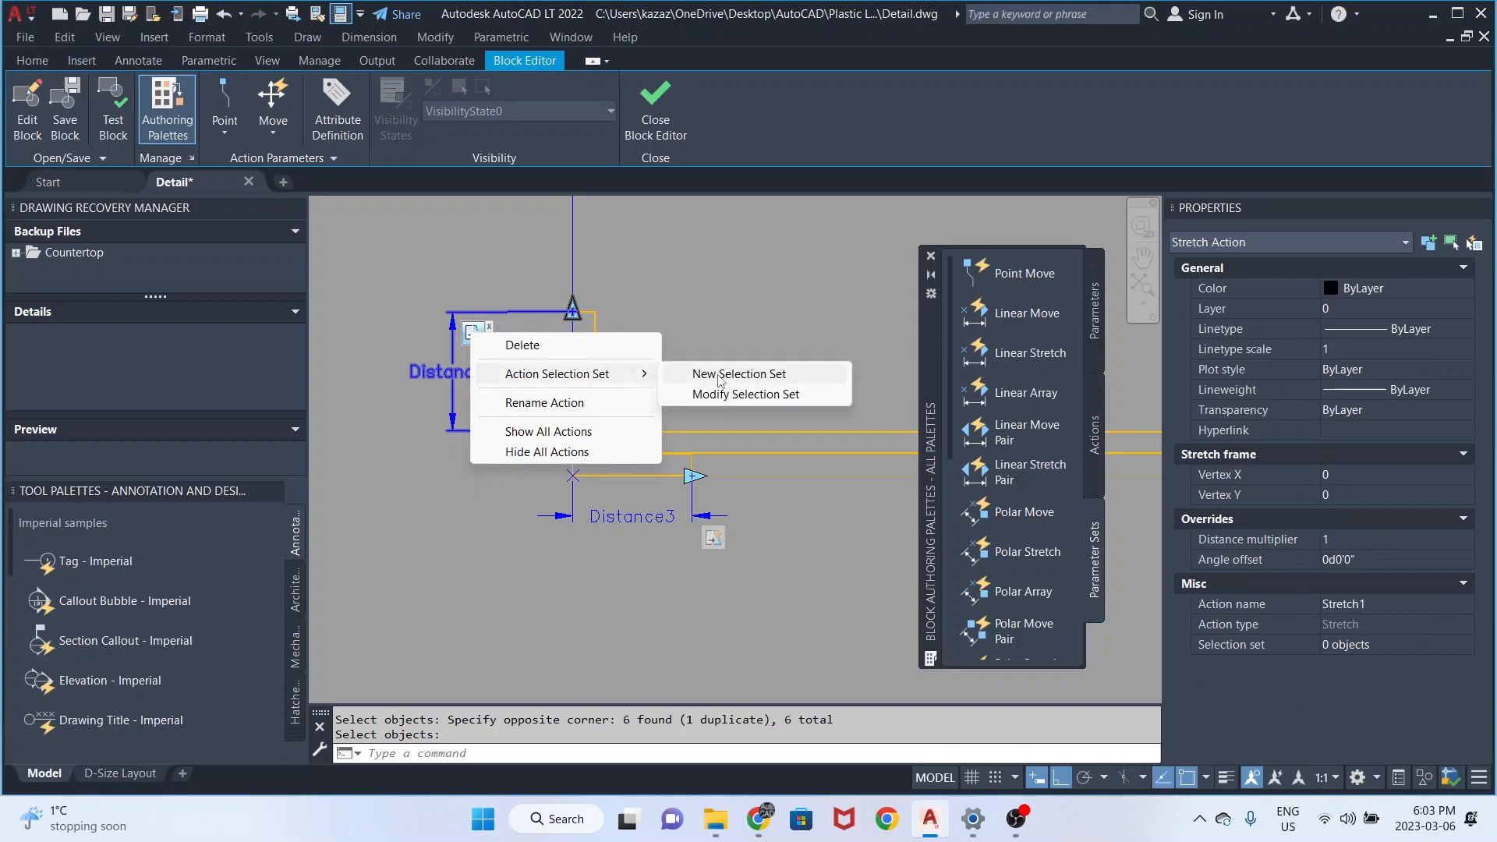
pyautogui.click(718, 374)
pyautogui.click(643, 271)
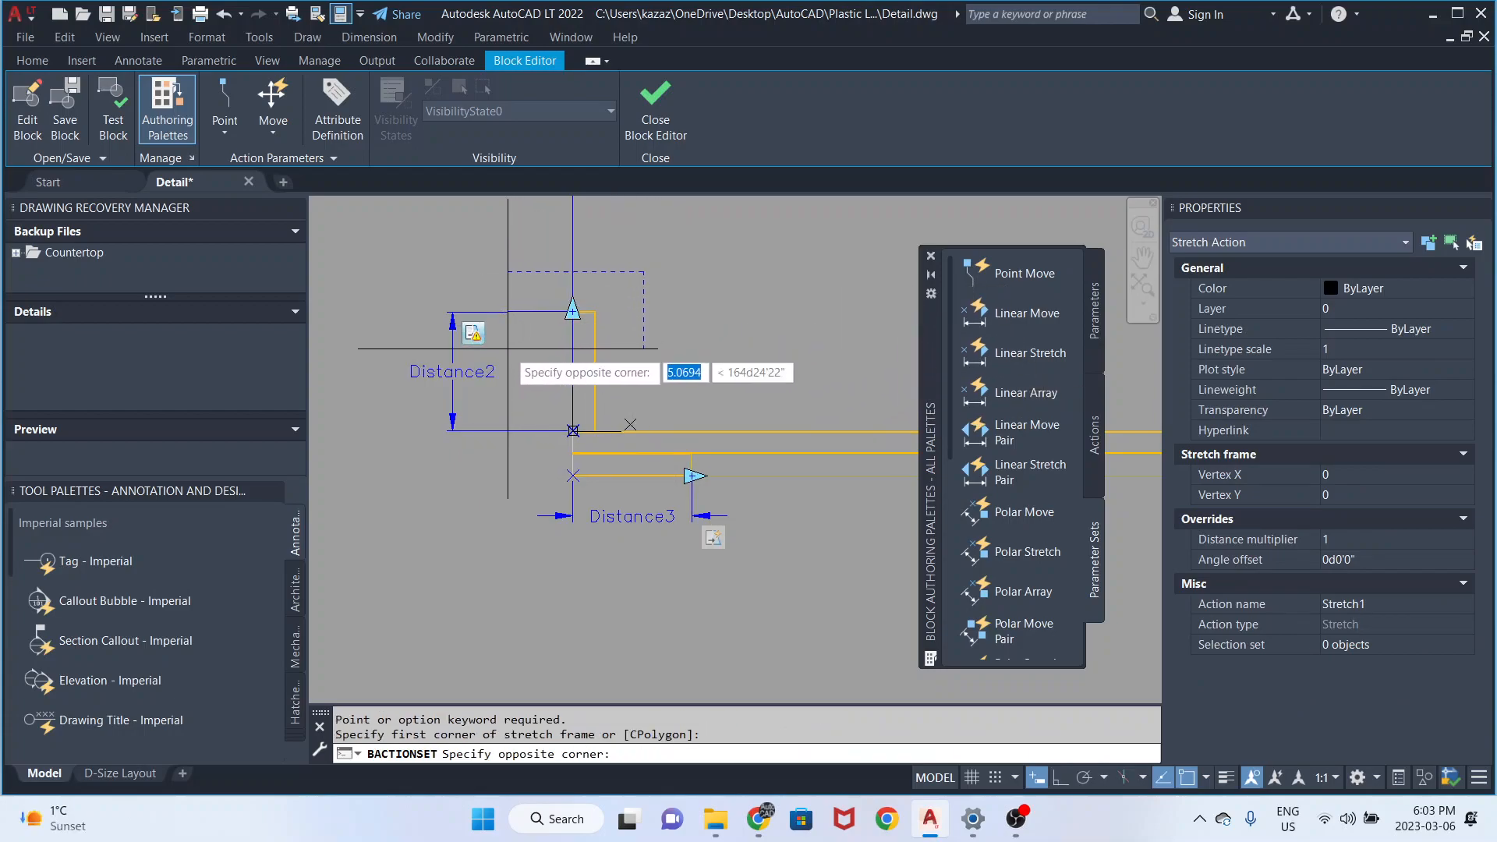
pyautogui.click(506, 352)
pyautogui.scroll(4, 598, 309)
pyautogui.click(634, 271)
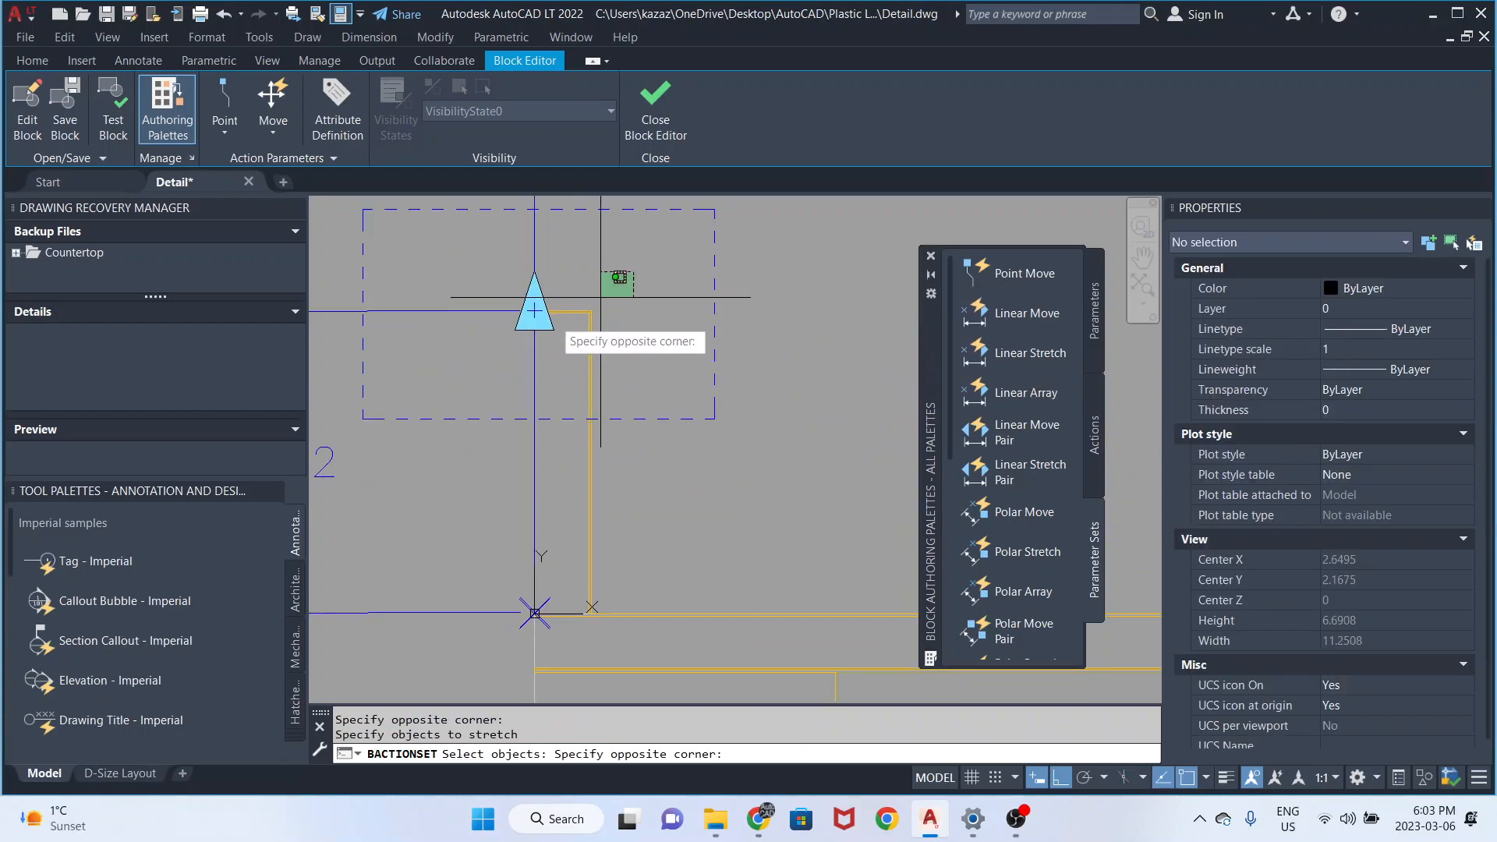
pyautogui.click(480, 345)
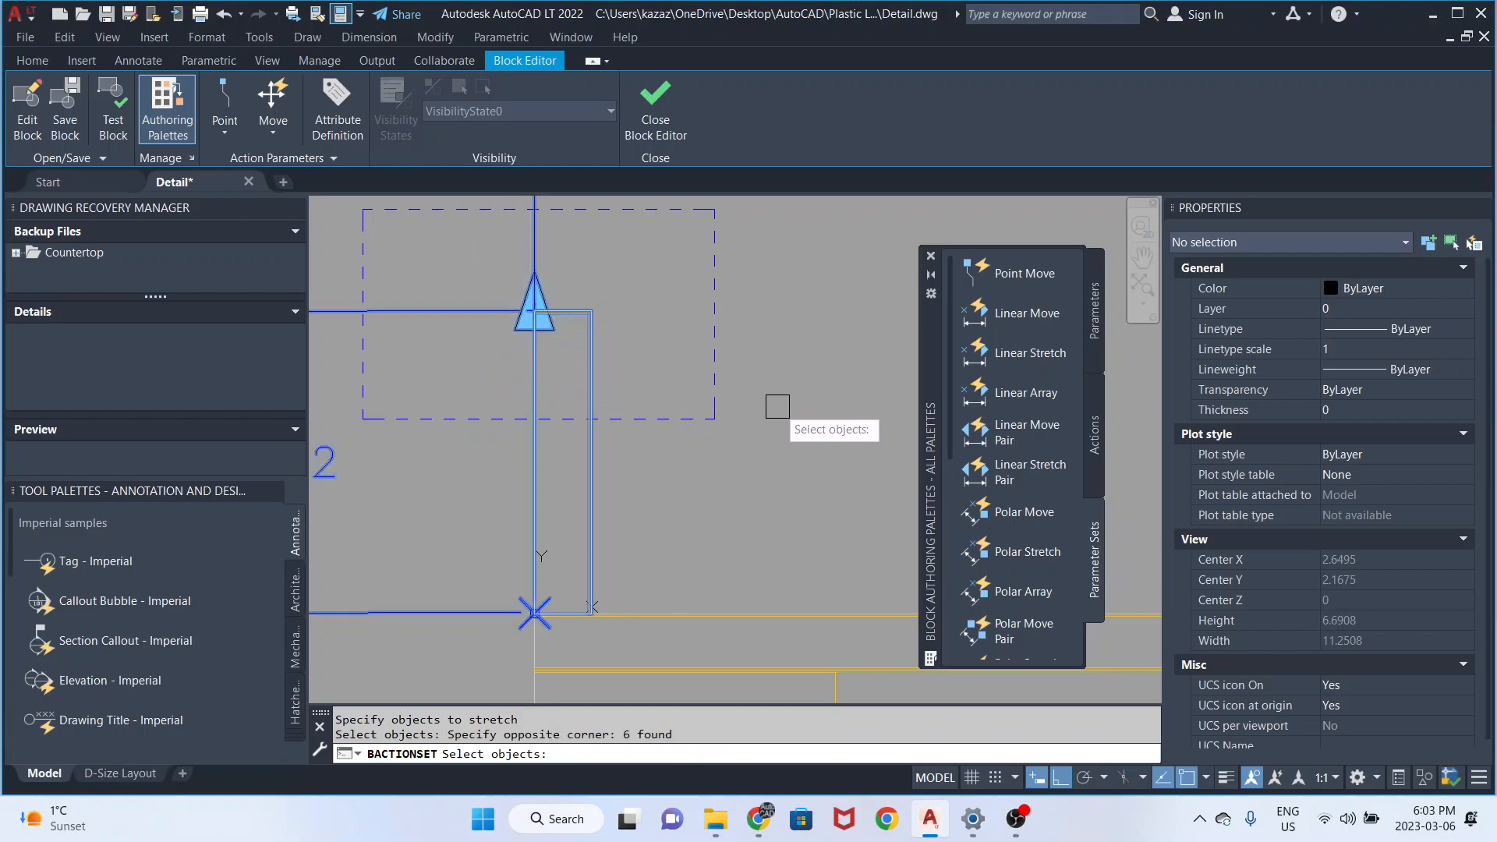
pyautogui.press('Return')
# - Rename the overall length parameter above the countertop as Depth
pyautogui.scroll(-10, 709, 405)
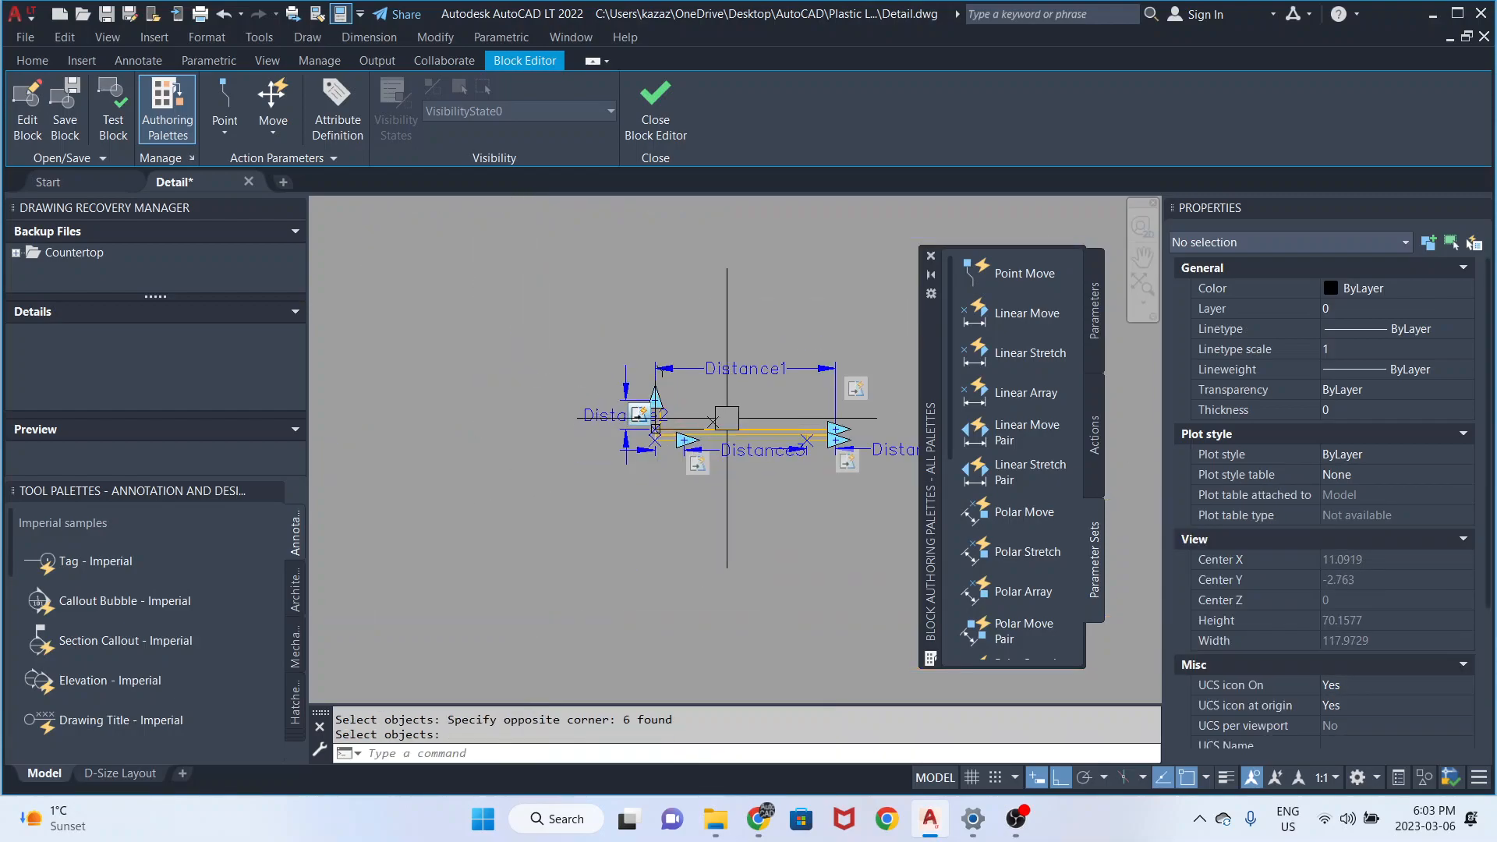
pyautogui.click(696, 368)
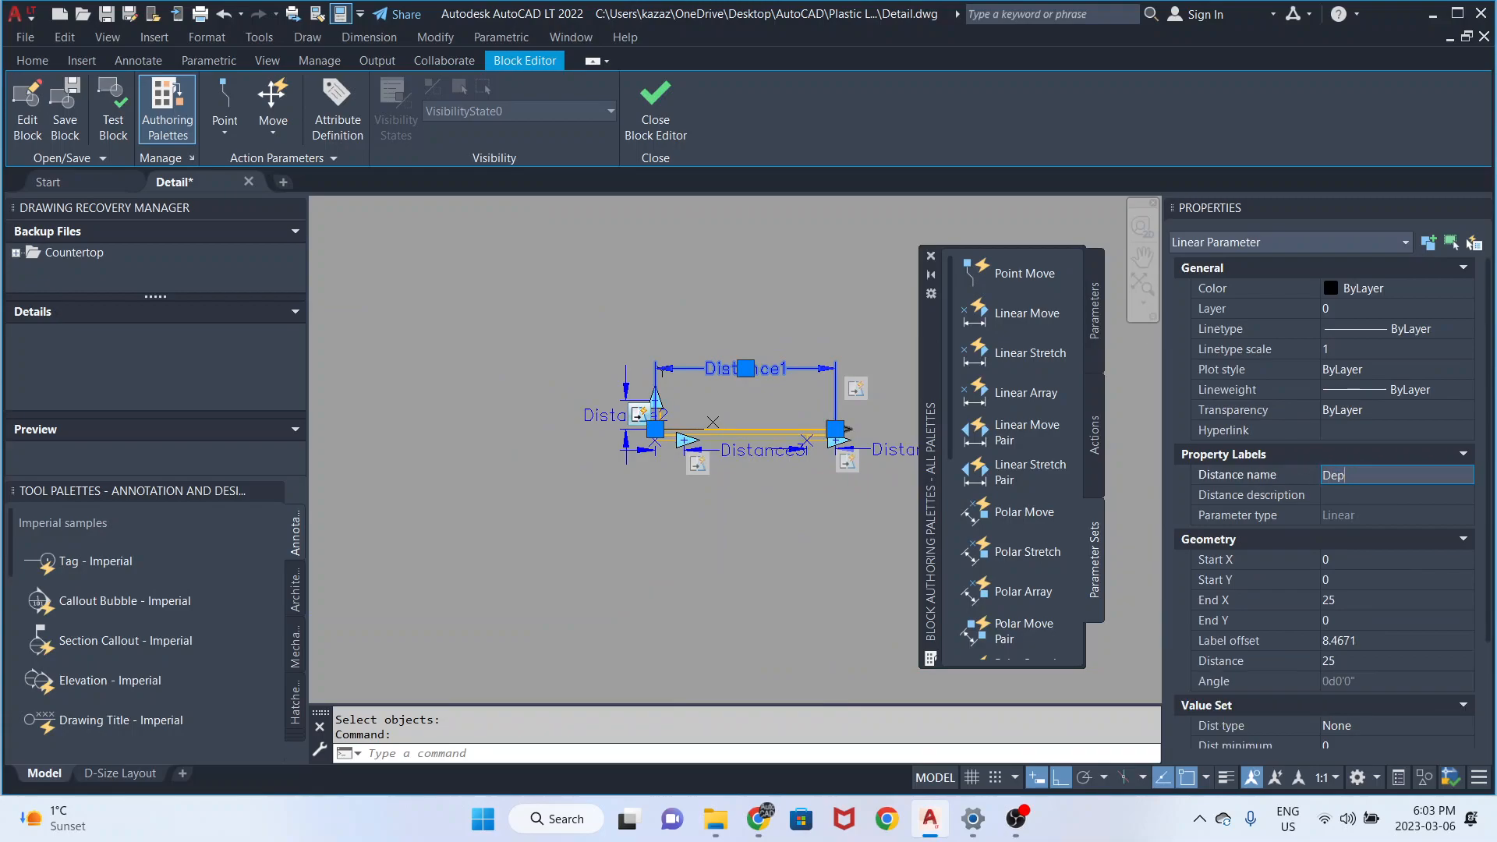
pyautogui.press('Tab')
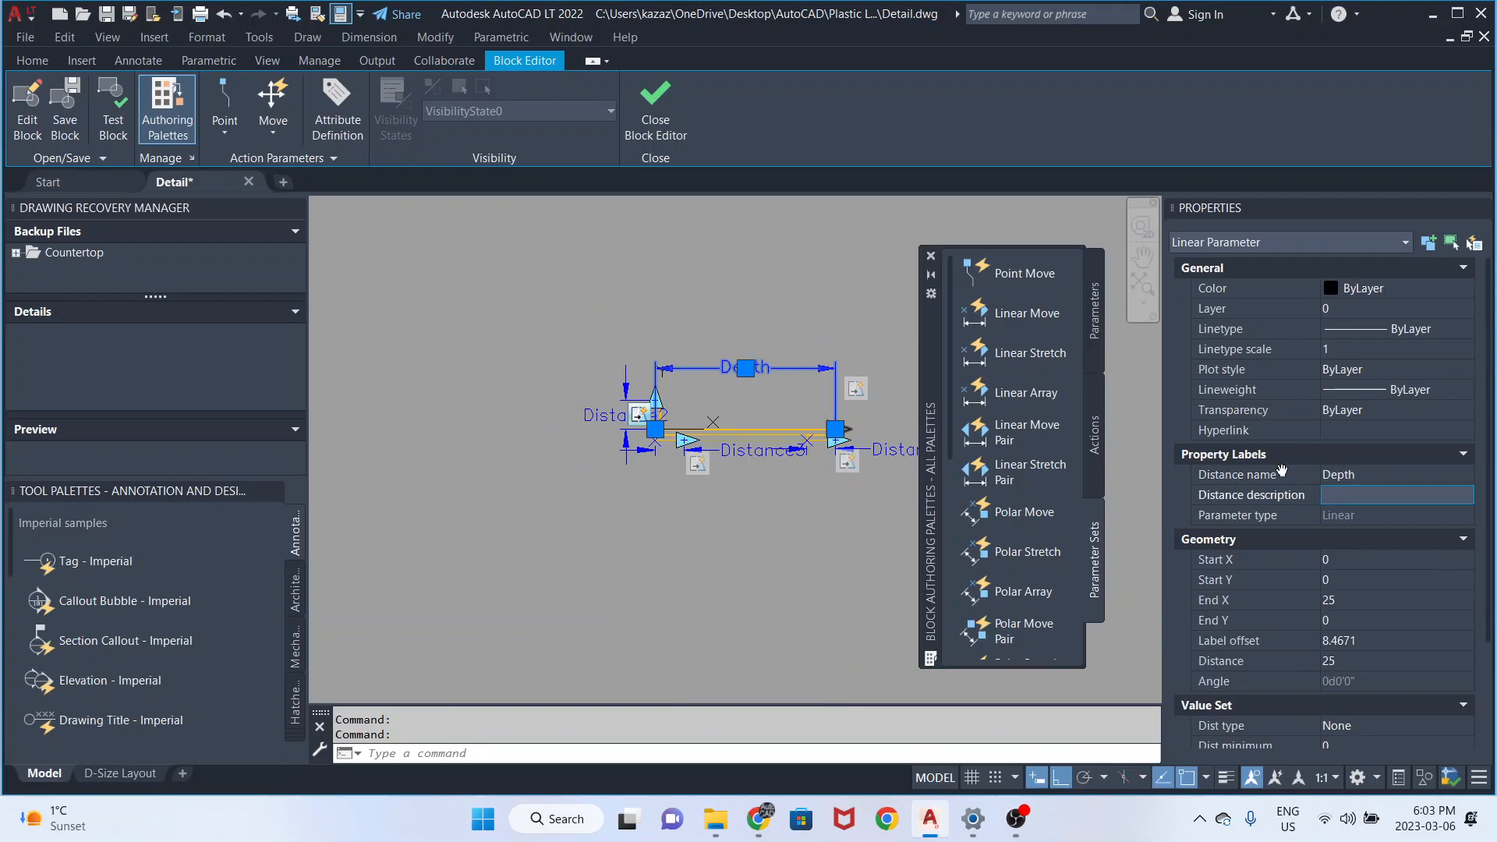
pyautogui.moveTo(841, 477); pyautogui.dragTo(738, 487, button='middle')
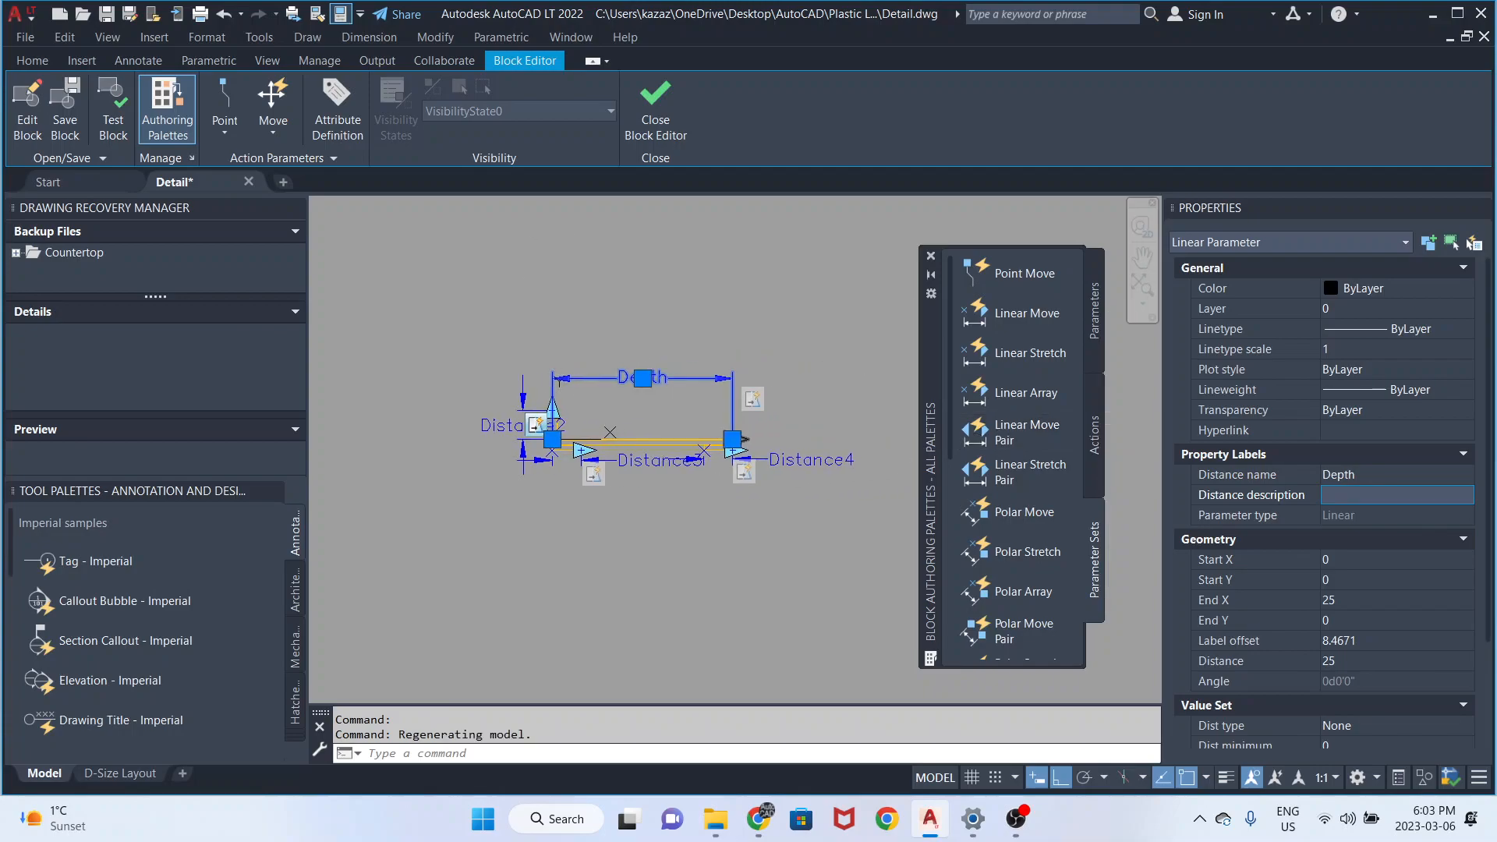
pyautogui.scroll(2, 737, 454)
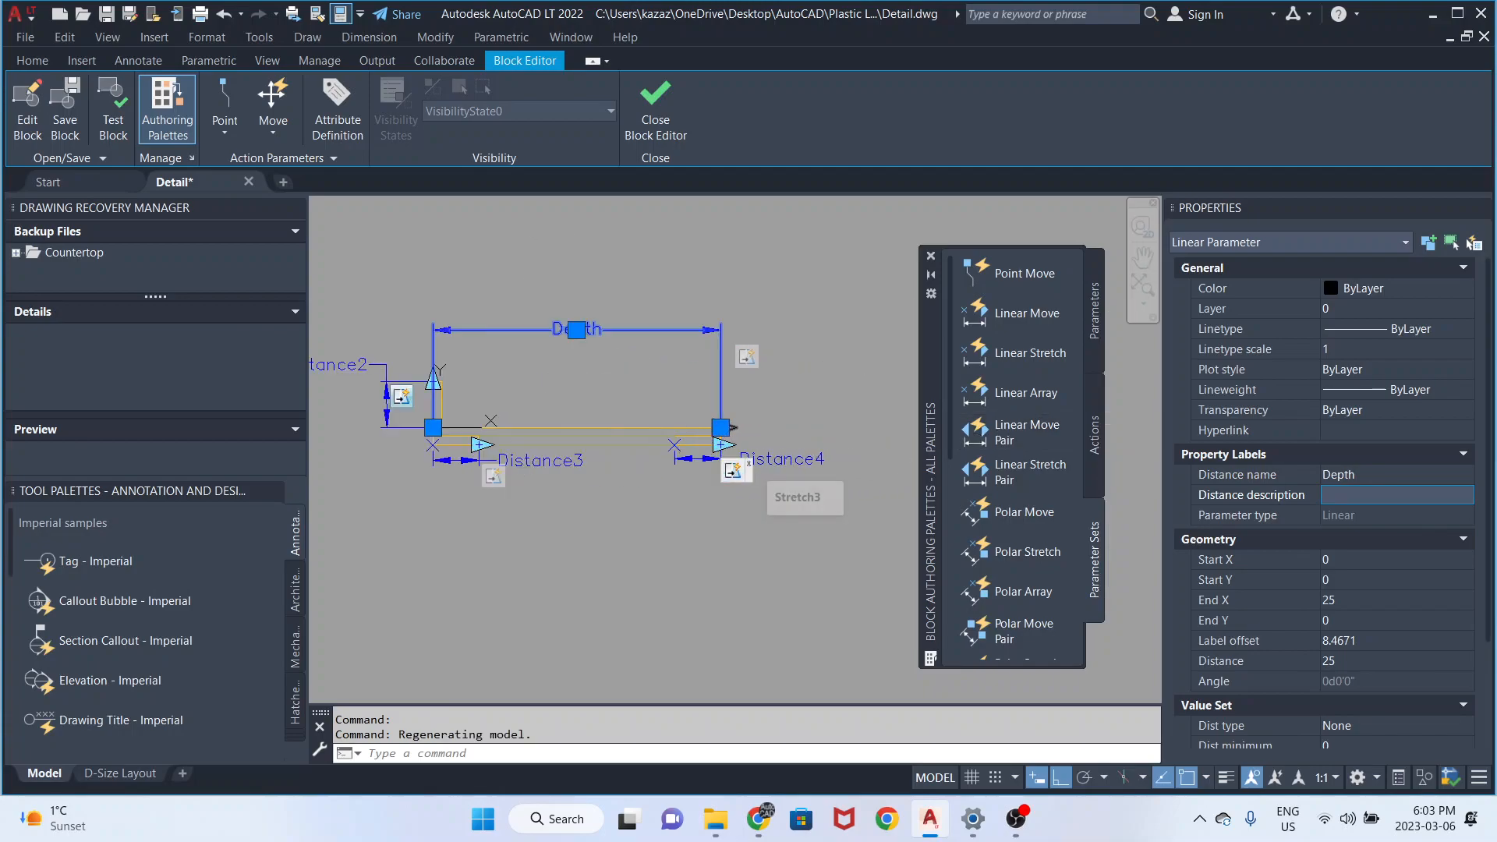
pyautogui.press('Escape')
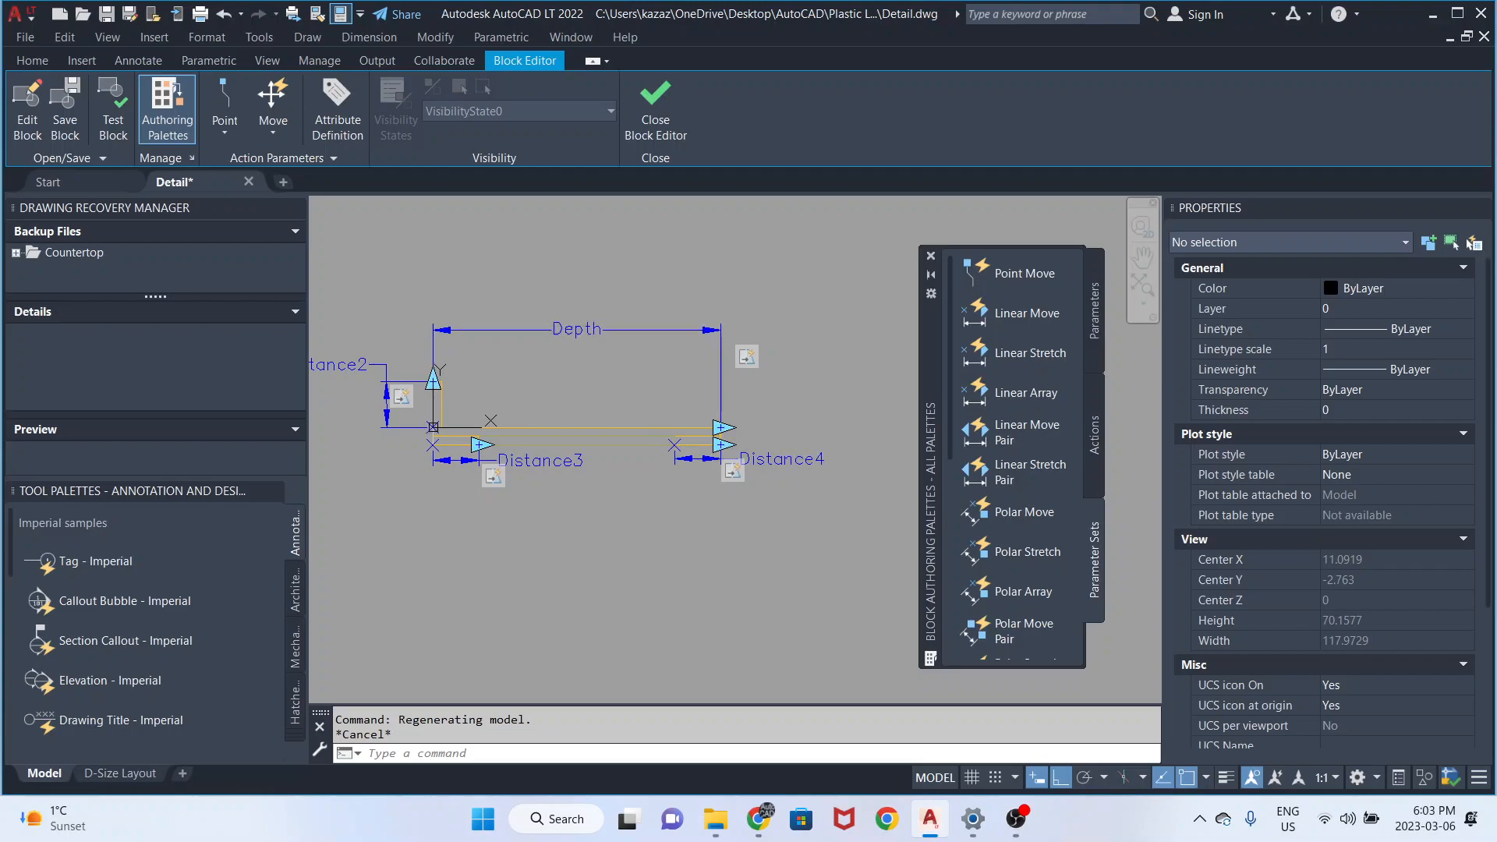
# - Rename the right build-up's distance parameter as FR
pyautogui.click(698, 458)
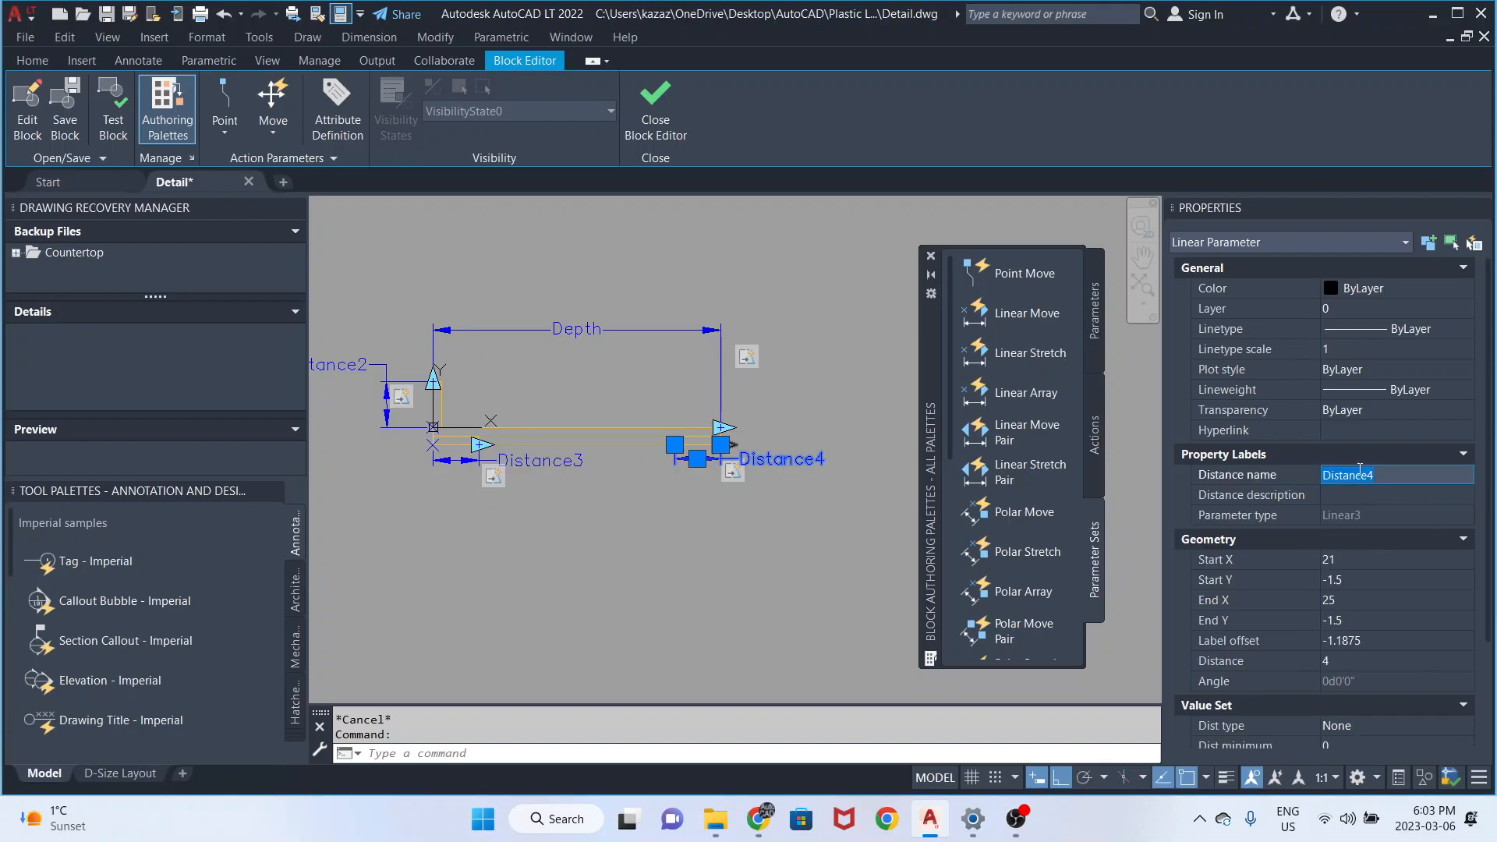
pyautogui.press('Tab')
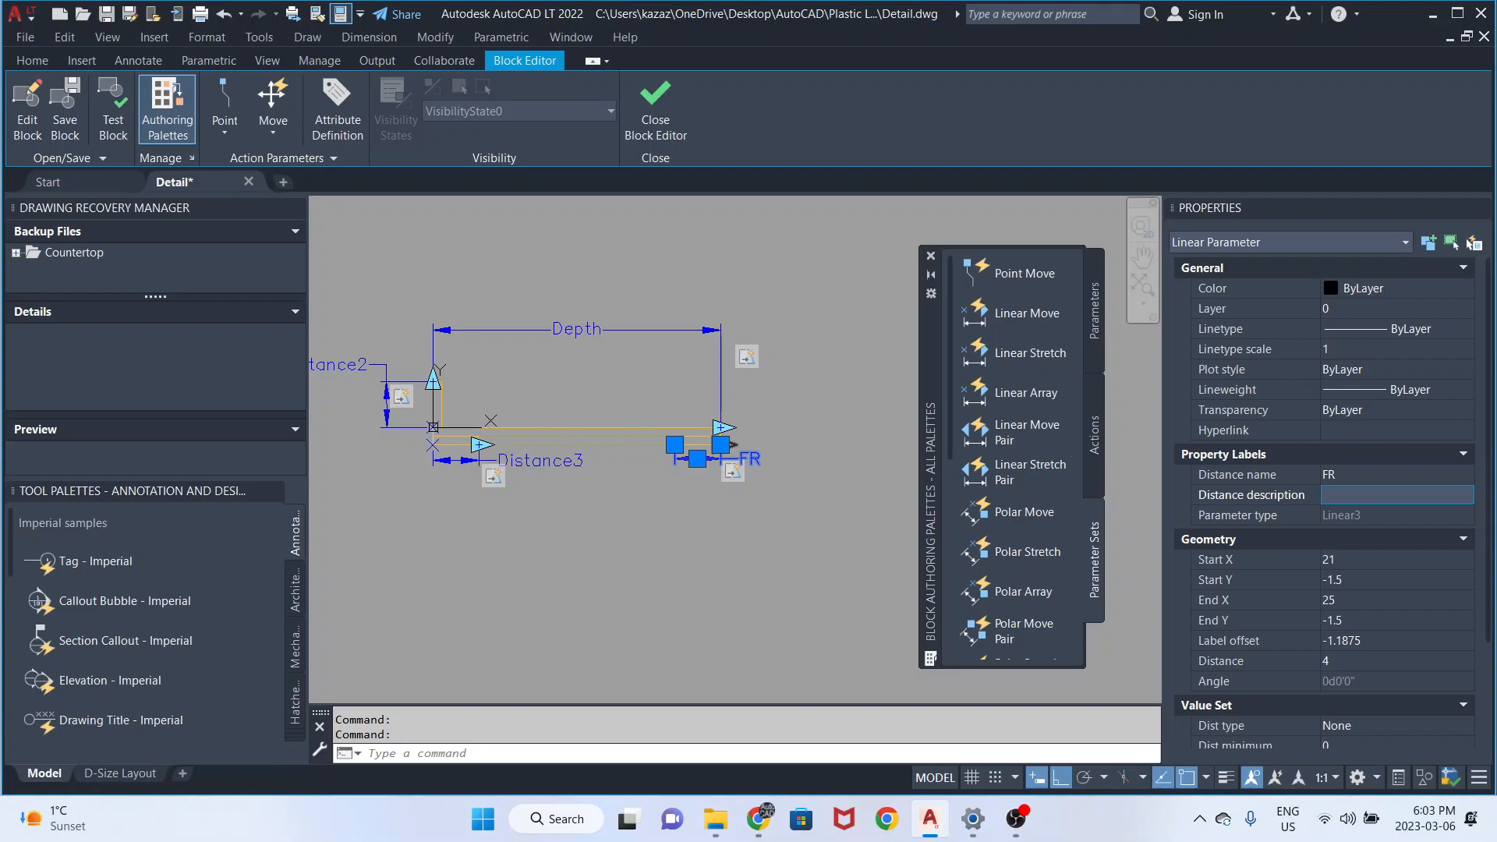
pyautogui.click(538, 461)
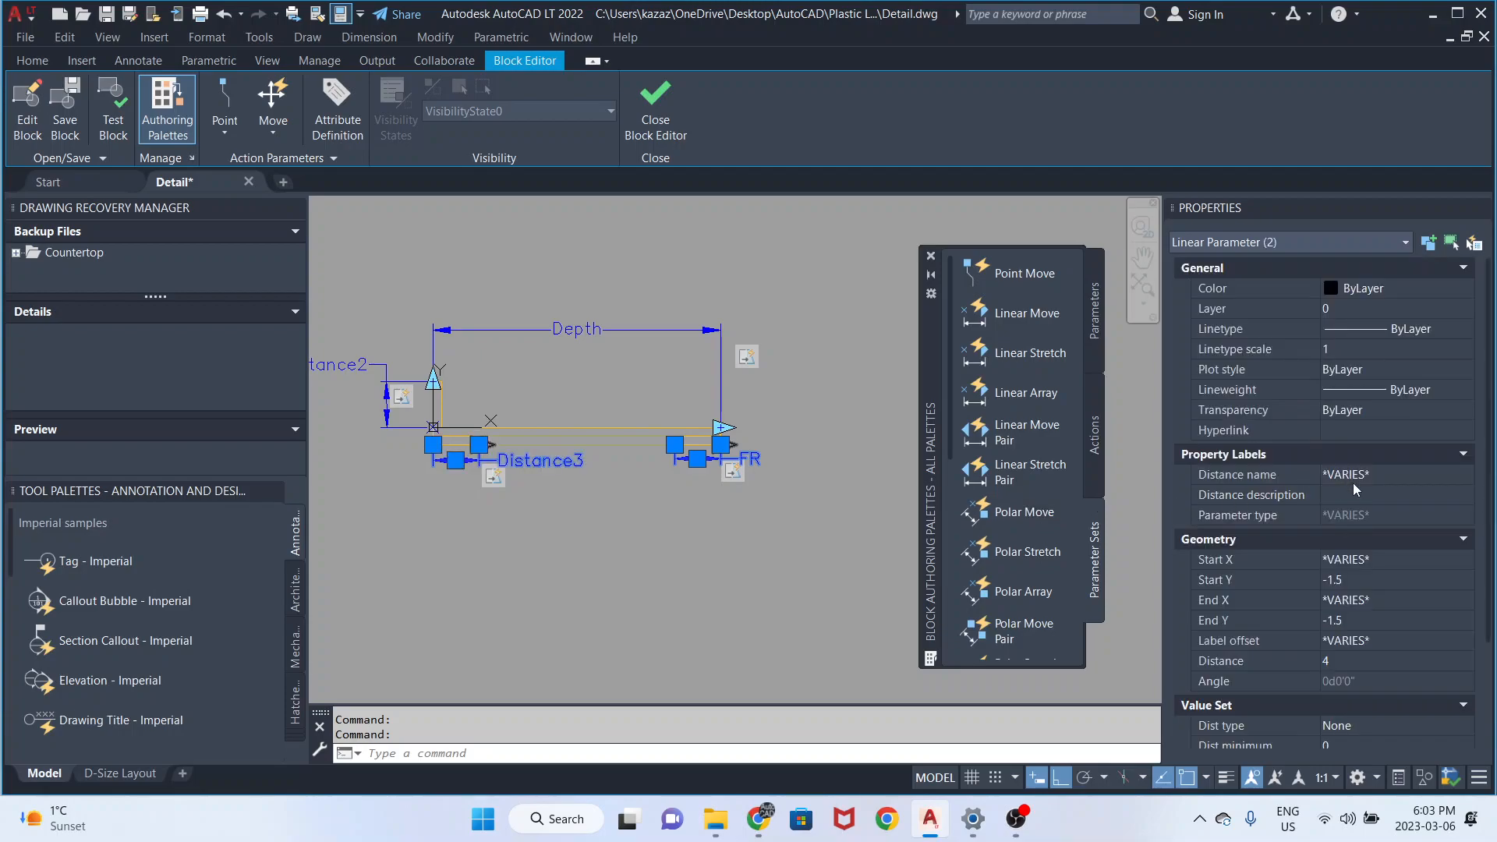
pyautogui.press('Escape')
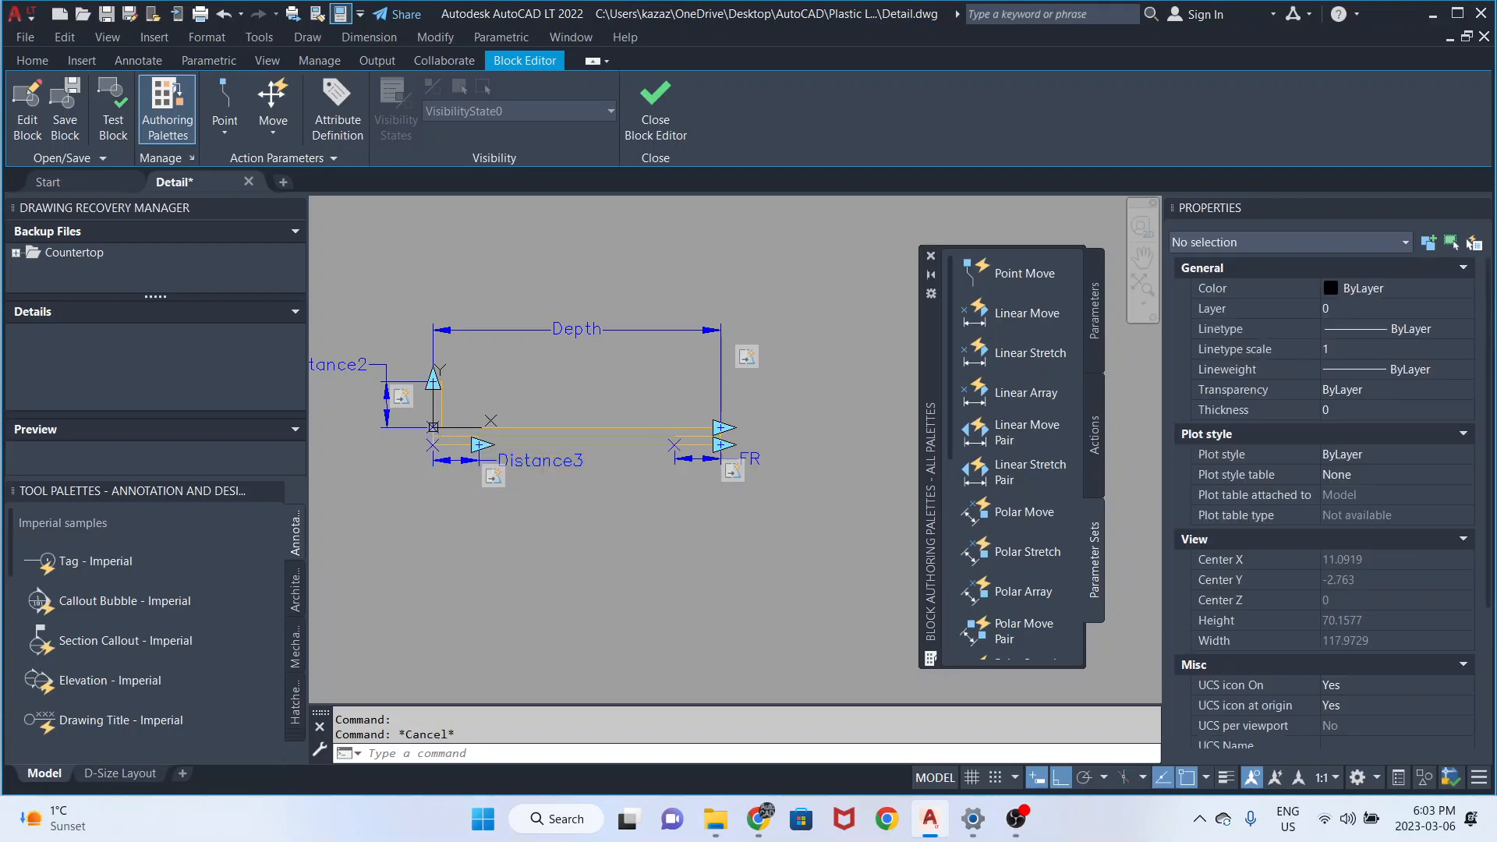
# - Rename the left build-up's distance parameter as BR
pyautogui.click(538, 461)
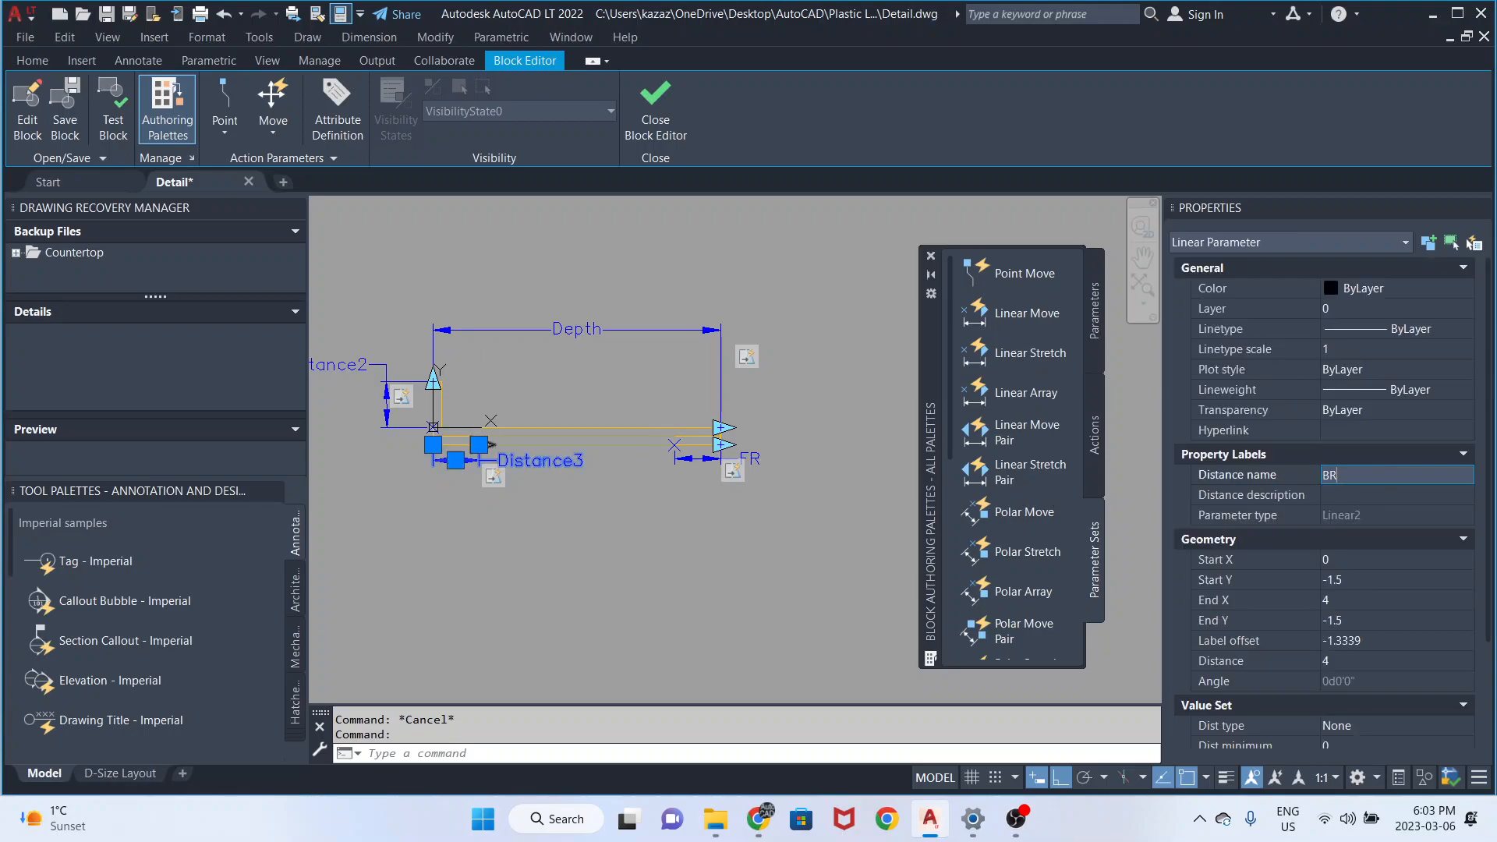
pyautogui.click(1343, 488)
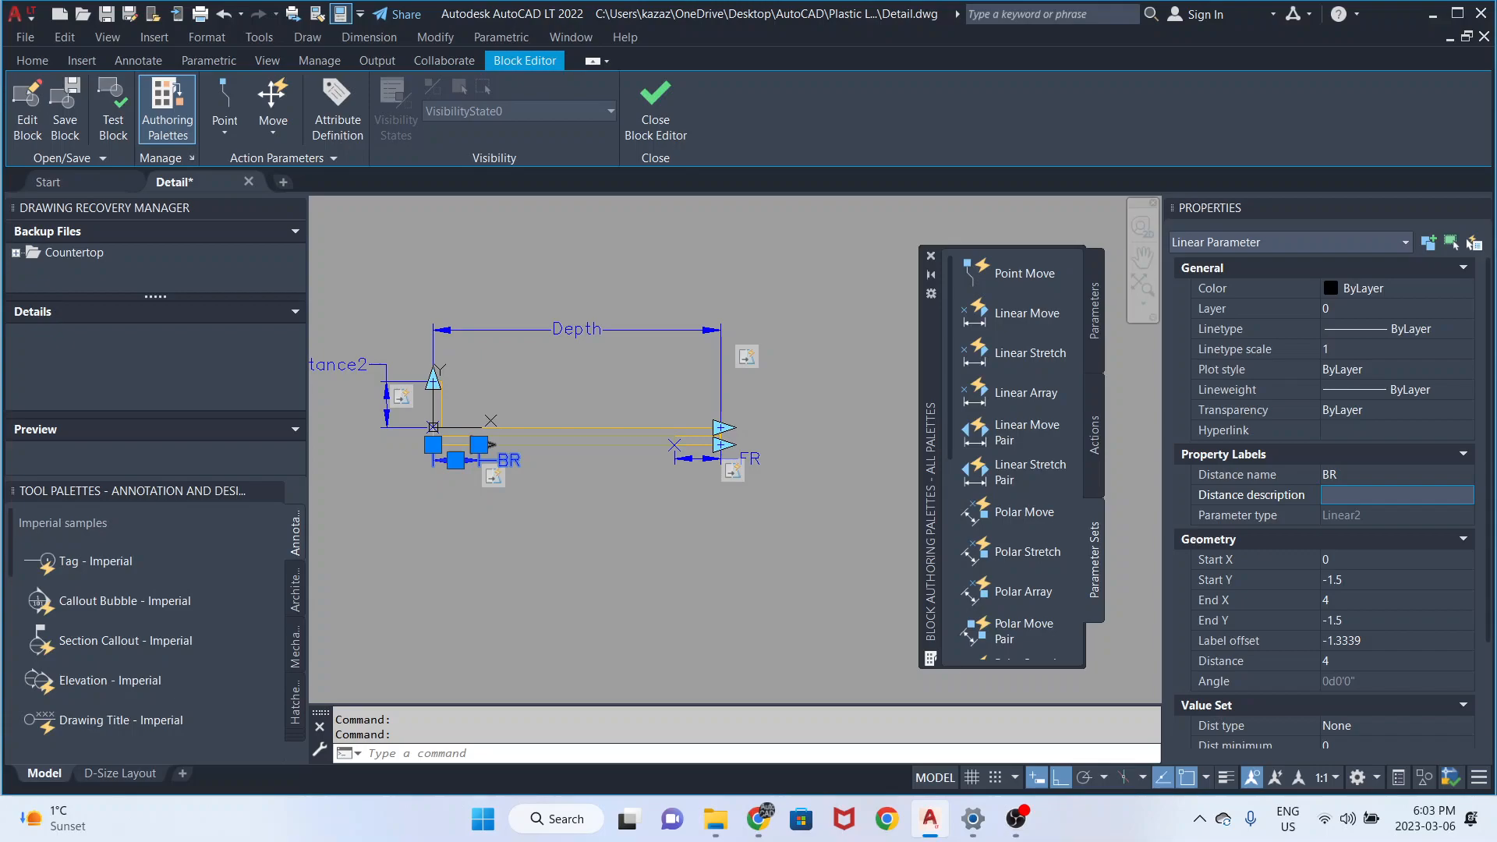
pyautogui.press('Escape')
# - Rename the backsplash height parameter as BSPH and close the block editor, saving the changes to the block
pyautogui.moveTo(486, 484); pyautogui.dragTo(594, 485, button='middle')
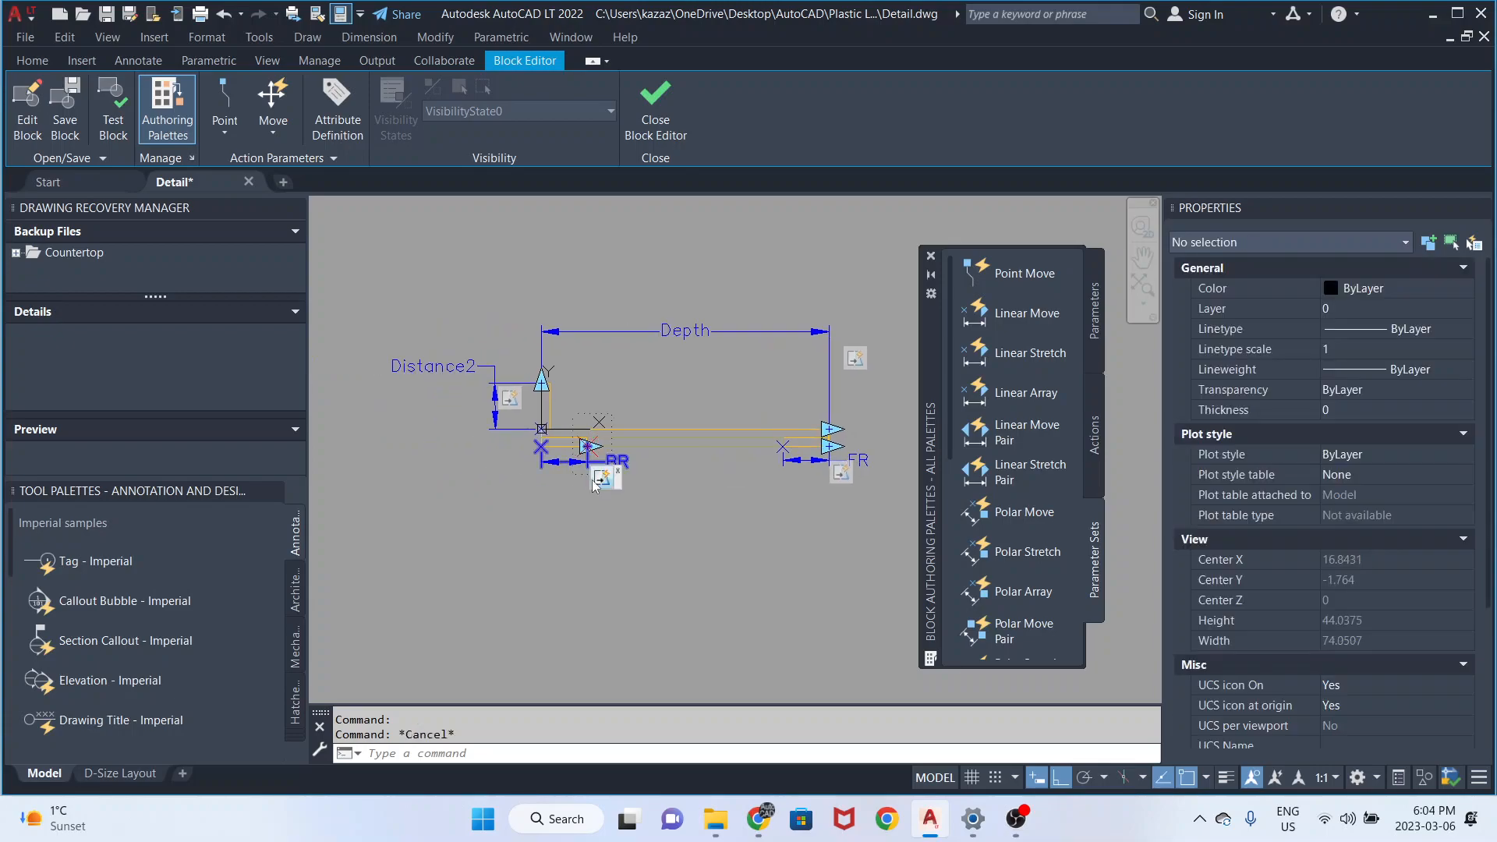
pyautogui.click(496, 399)
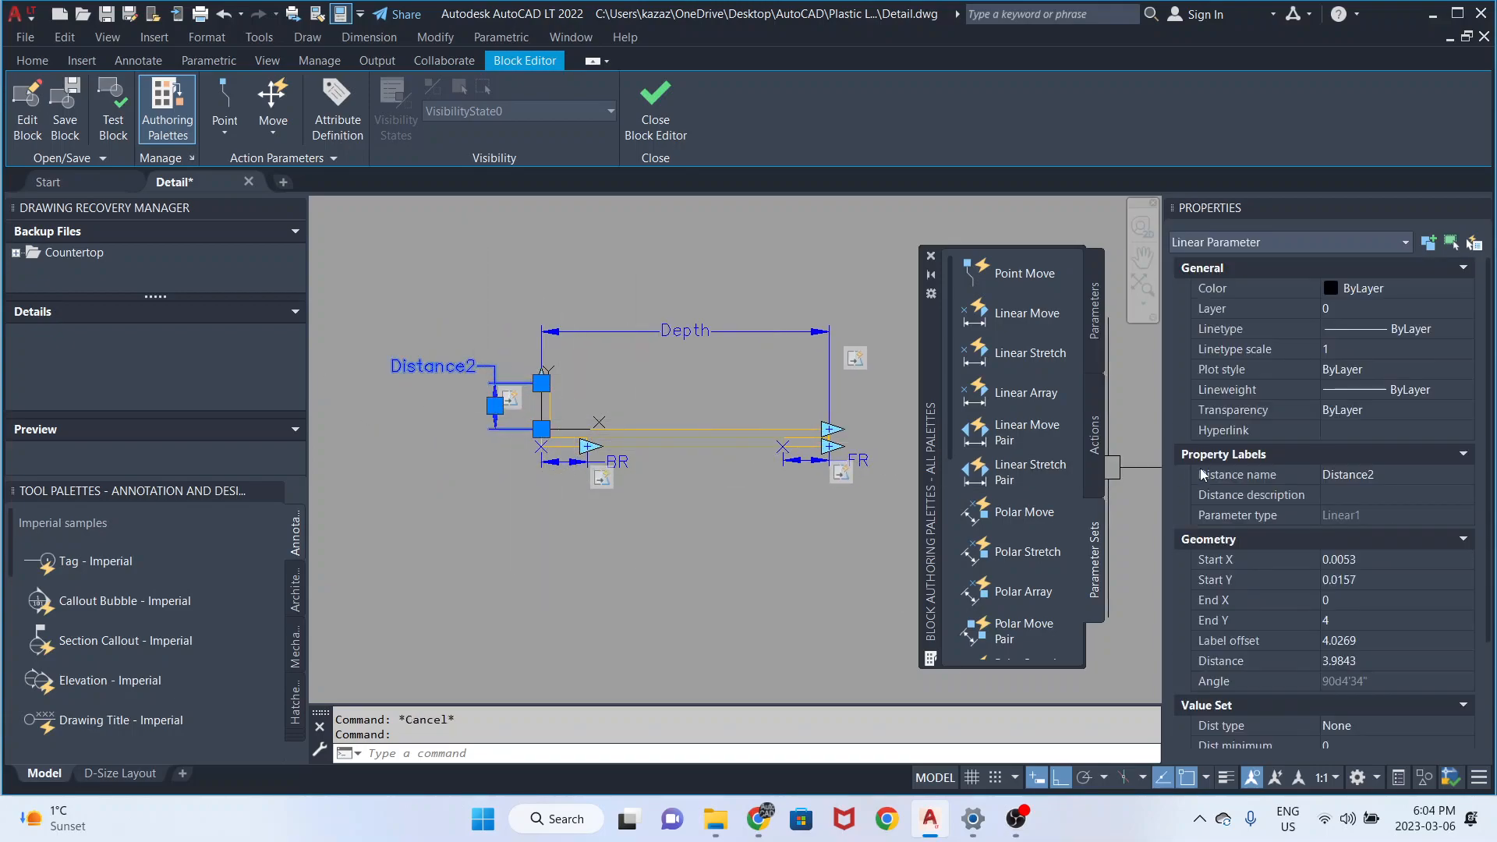
pyautogui.click(1340, 477)
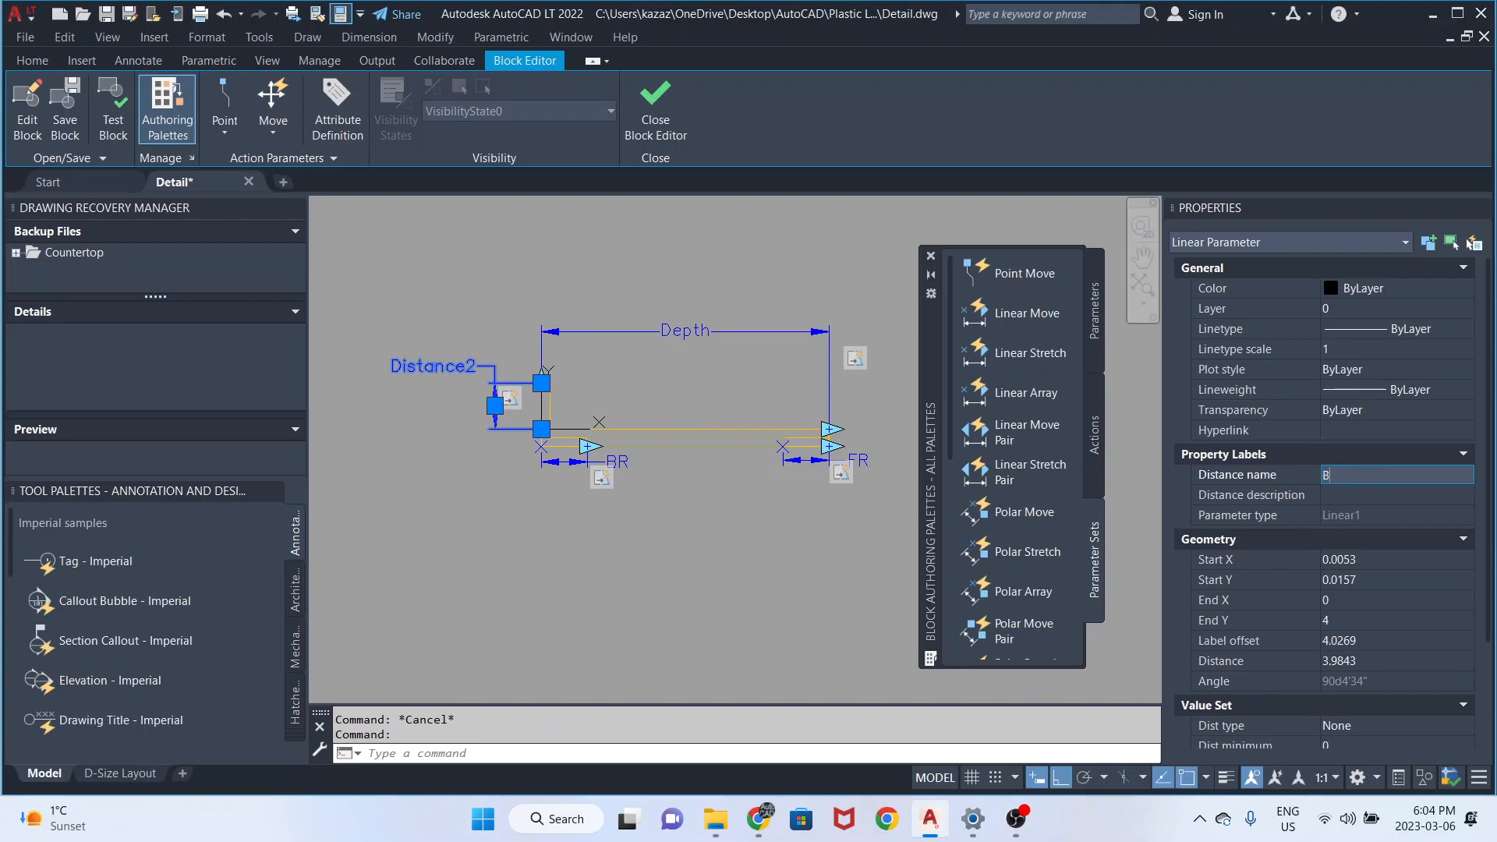
pyautogui.write('BSPH')
pyautogui.press('Tab')
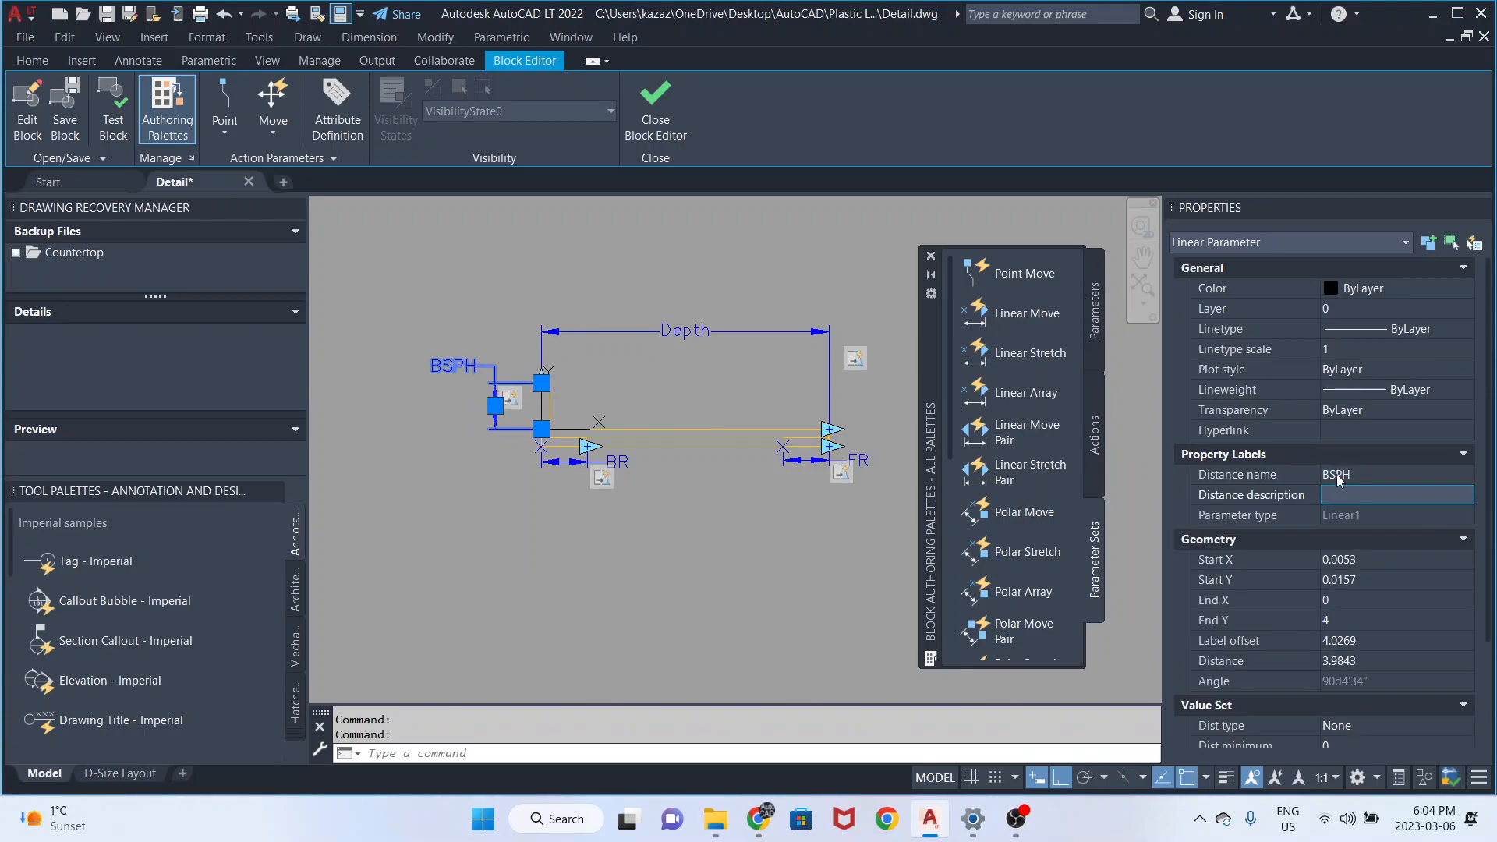
pyautogui.click(654, 130)
pyautogui.click(664, 370)
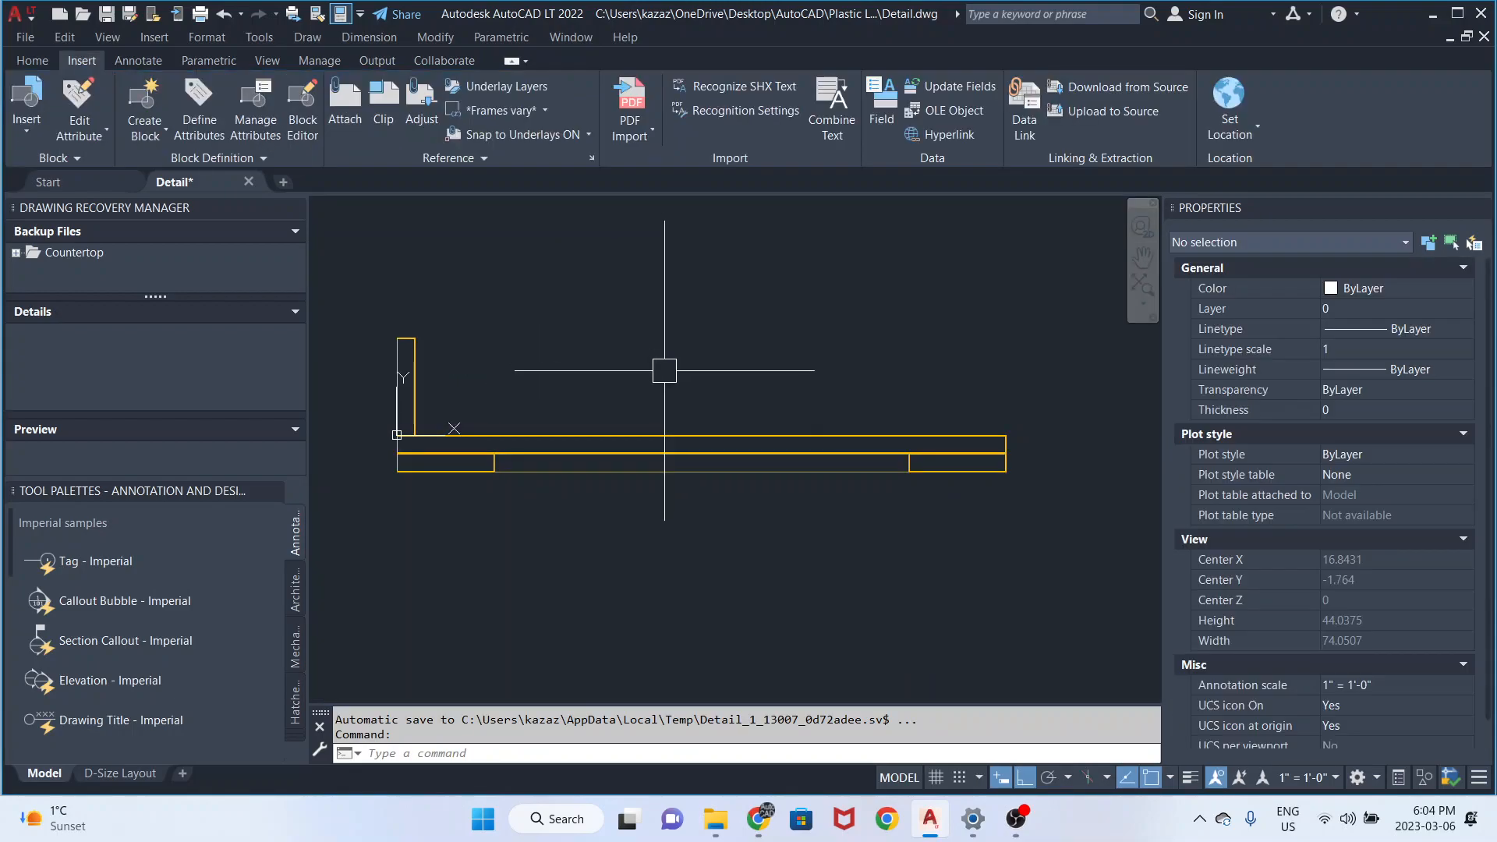
# - Select the Detail Section block, try its Depth grip at the countertop's right end and examine the line work there
pyautogui.click(733, 446)
pyautogui.scroll(4, 1033, 431)
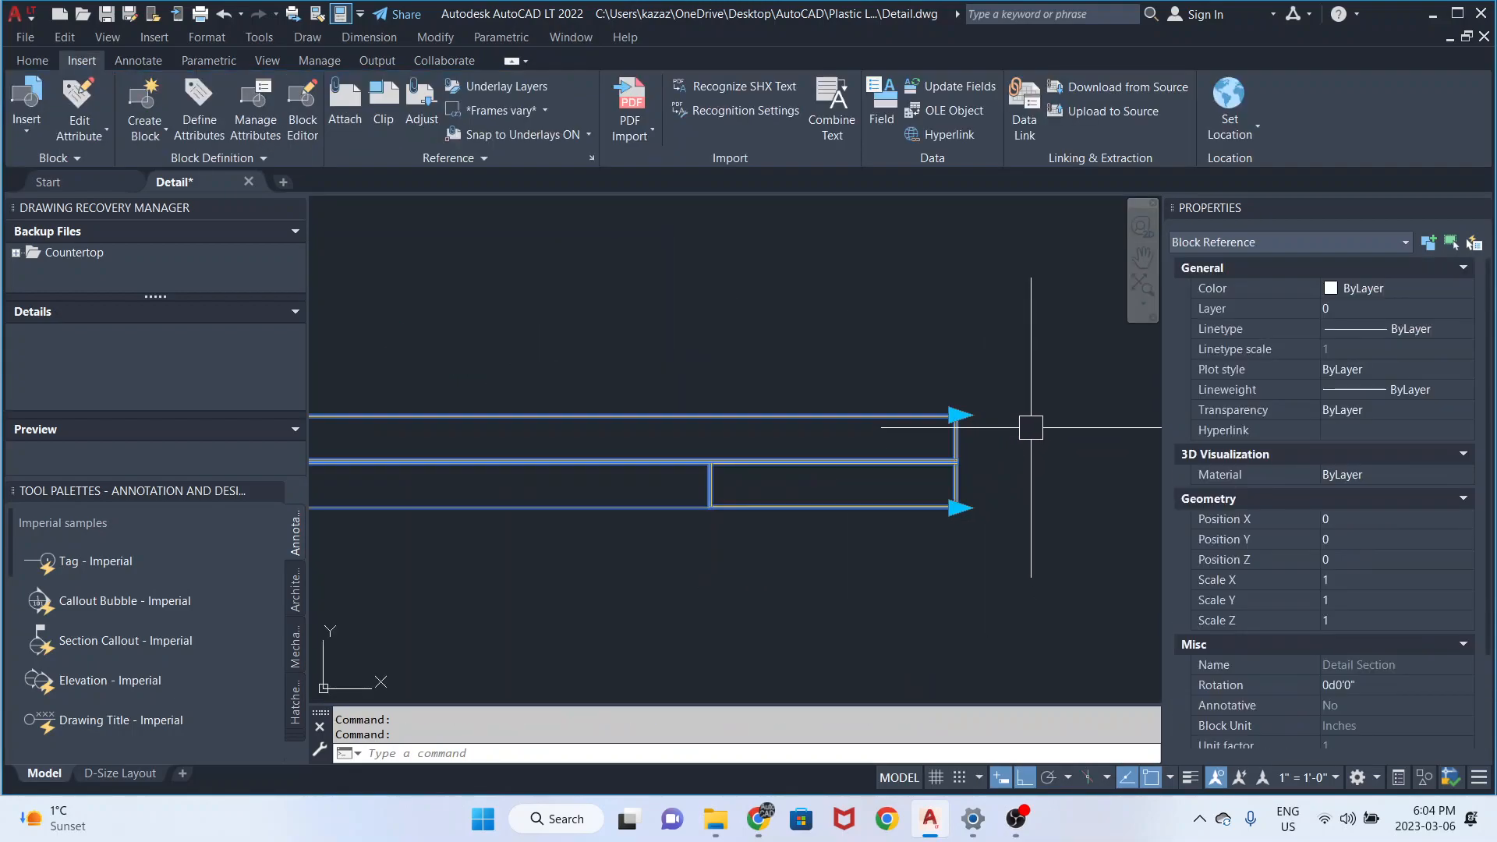
pyautogui.click(957, 414)
pyautogui.scroll(4, 834, 458)
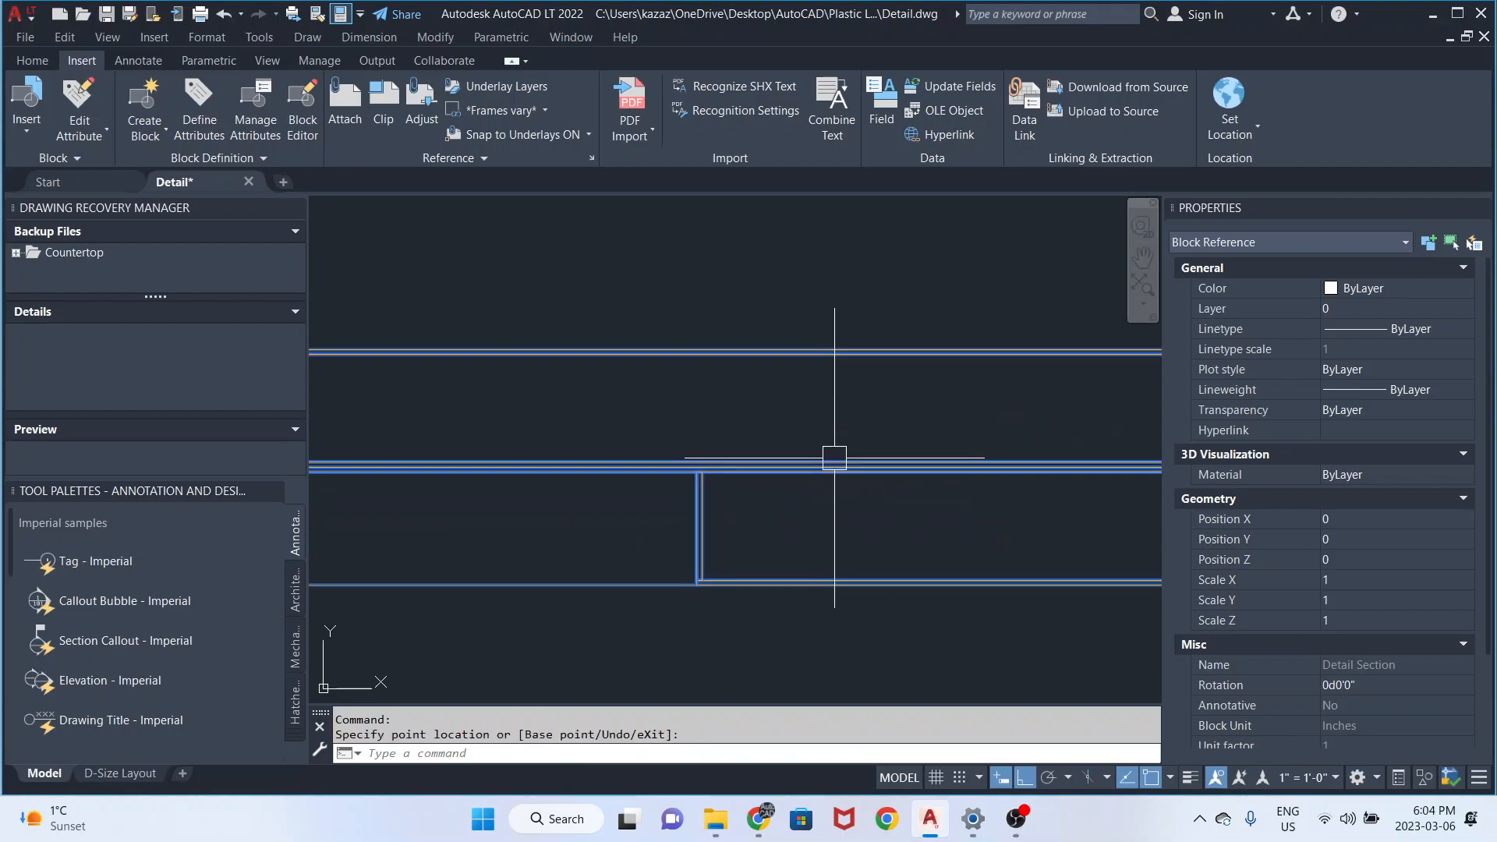
pyautogui.scroll(-5, 797, 434)
pyautogui.scroll(5, 917, 426)
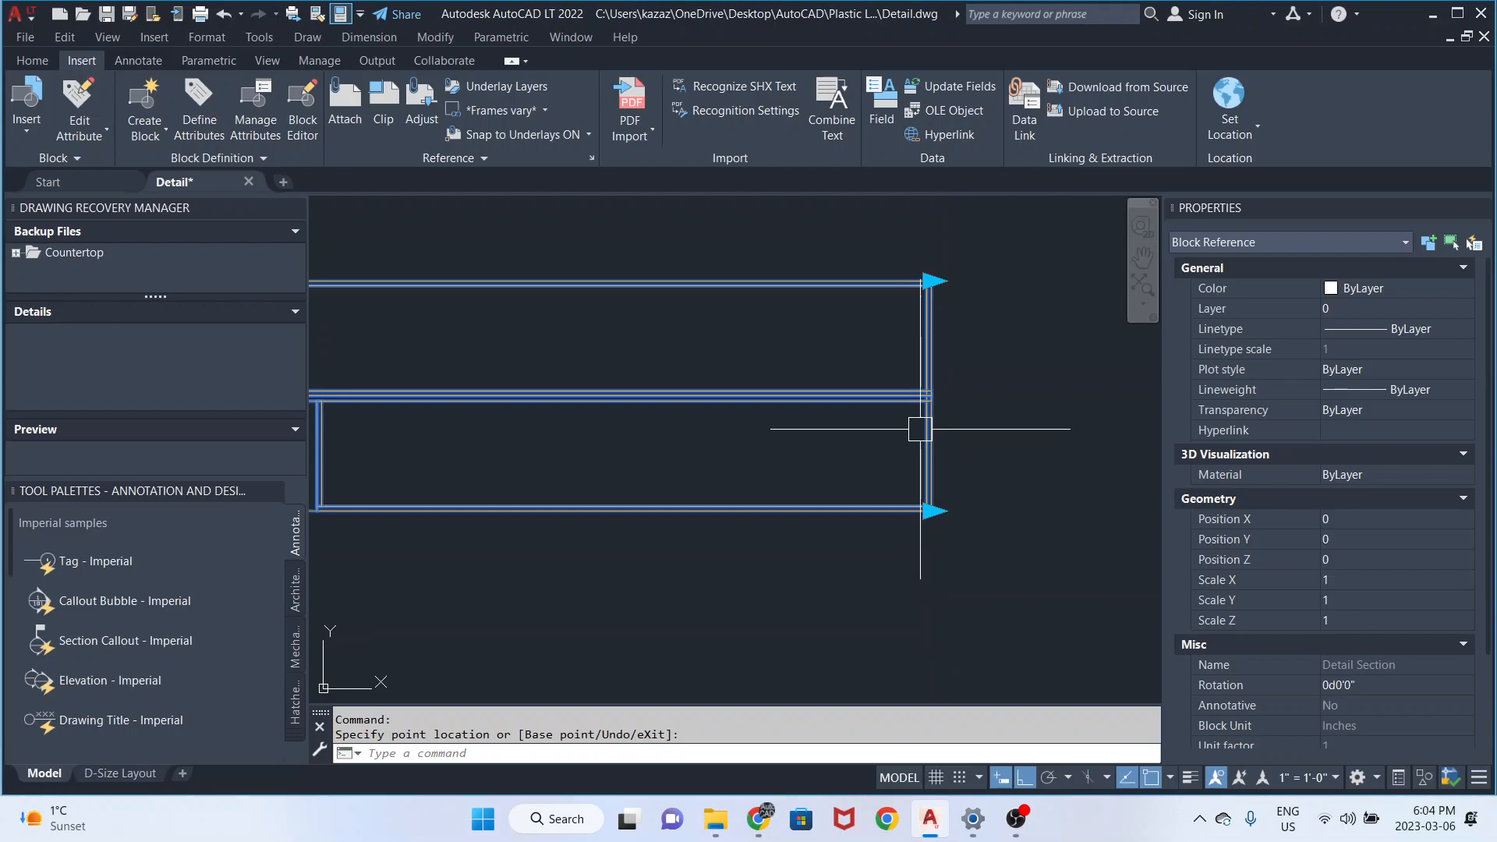
pyautogui.press('Escape')
pyautogui.scroll(-4, 948, 408)
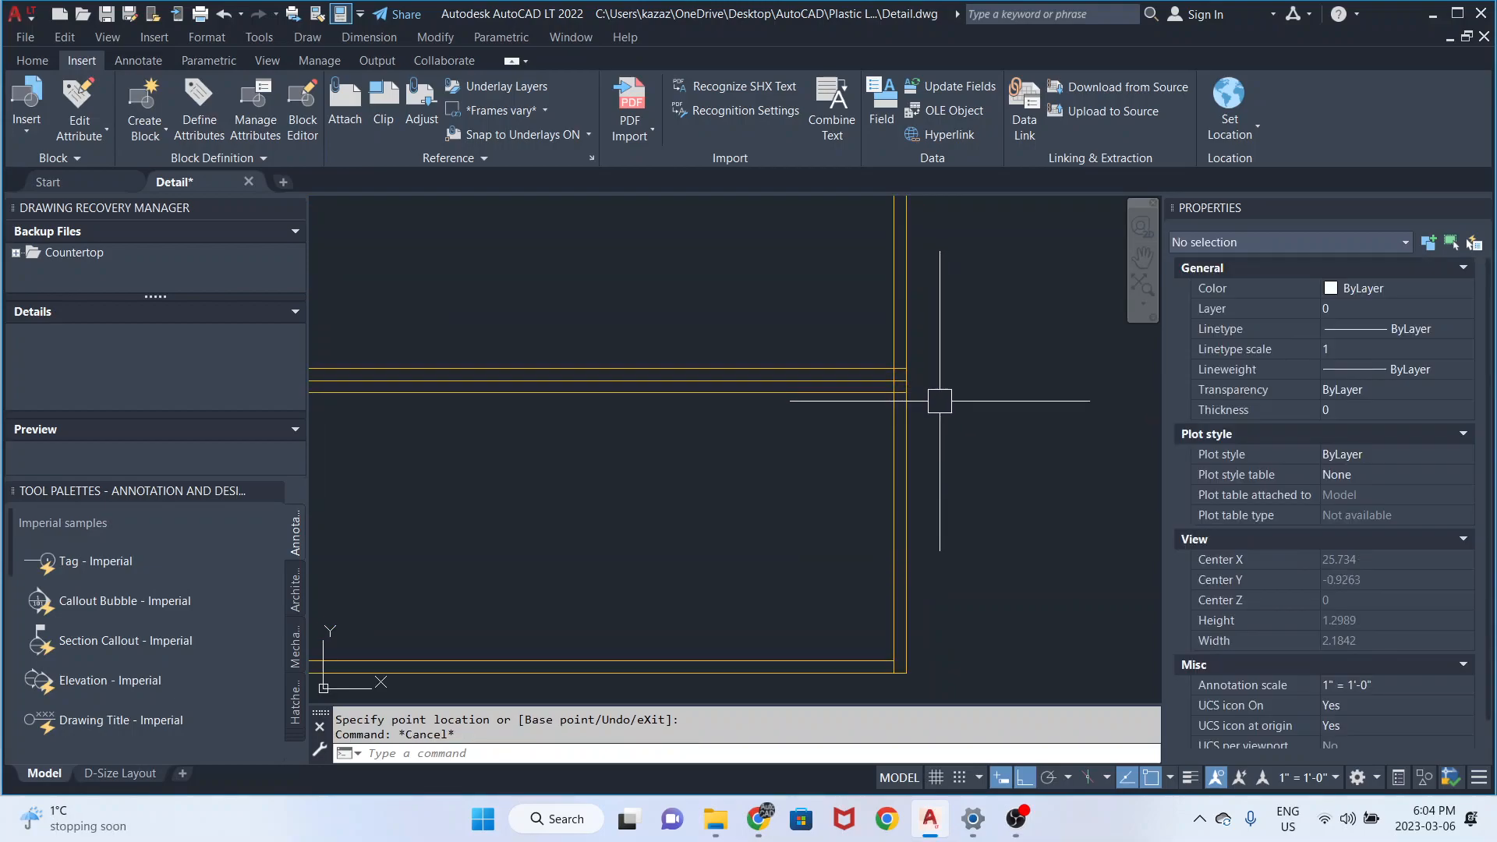
# - Open the Detail Section block for editing and pull the right ends of the two thin middle layers back to the vertical edge strip's inner line
pyautogui.click(869, 395)
pyautogui.rightClick(868, 394)
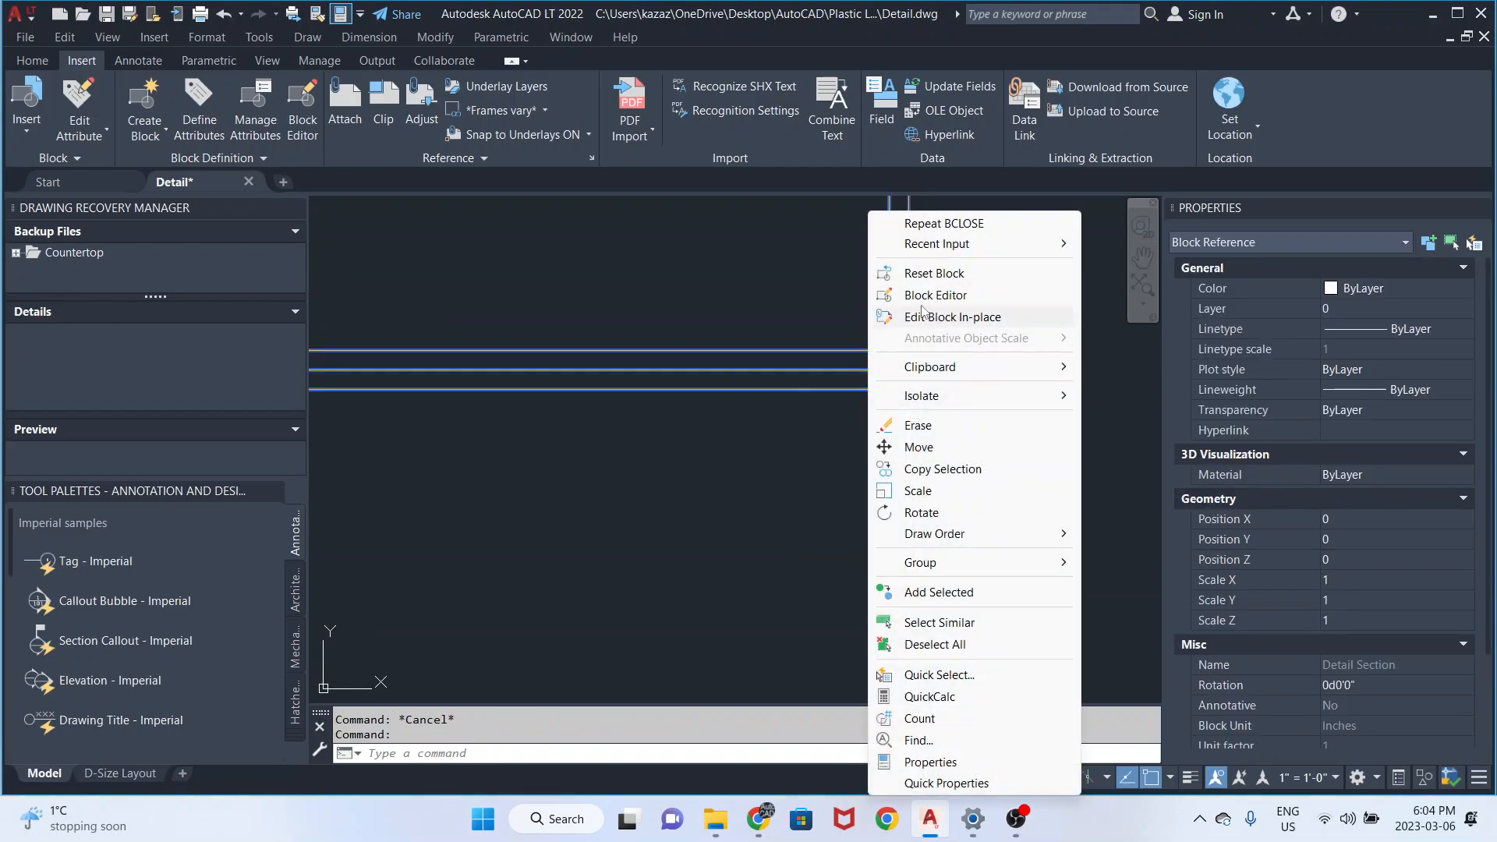
pyautogui.click(935, 295)
pyautogui.scroll(3, 808, 508)
pyautogui.scroll(5, 669, 511)
pyautogui.scroll(5, 468, 485)
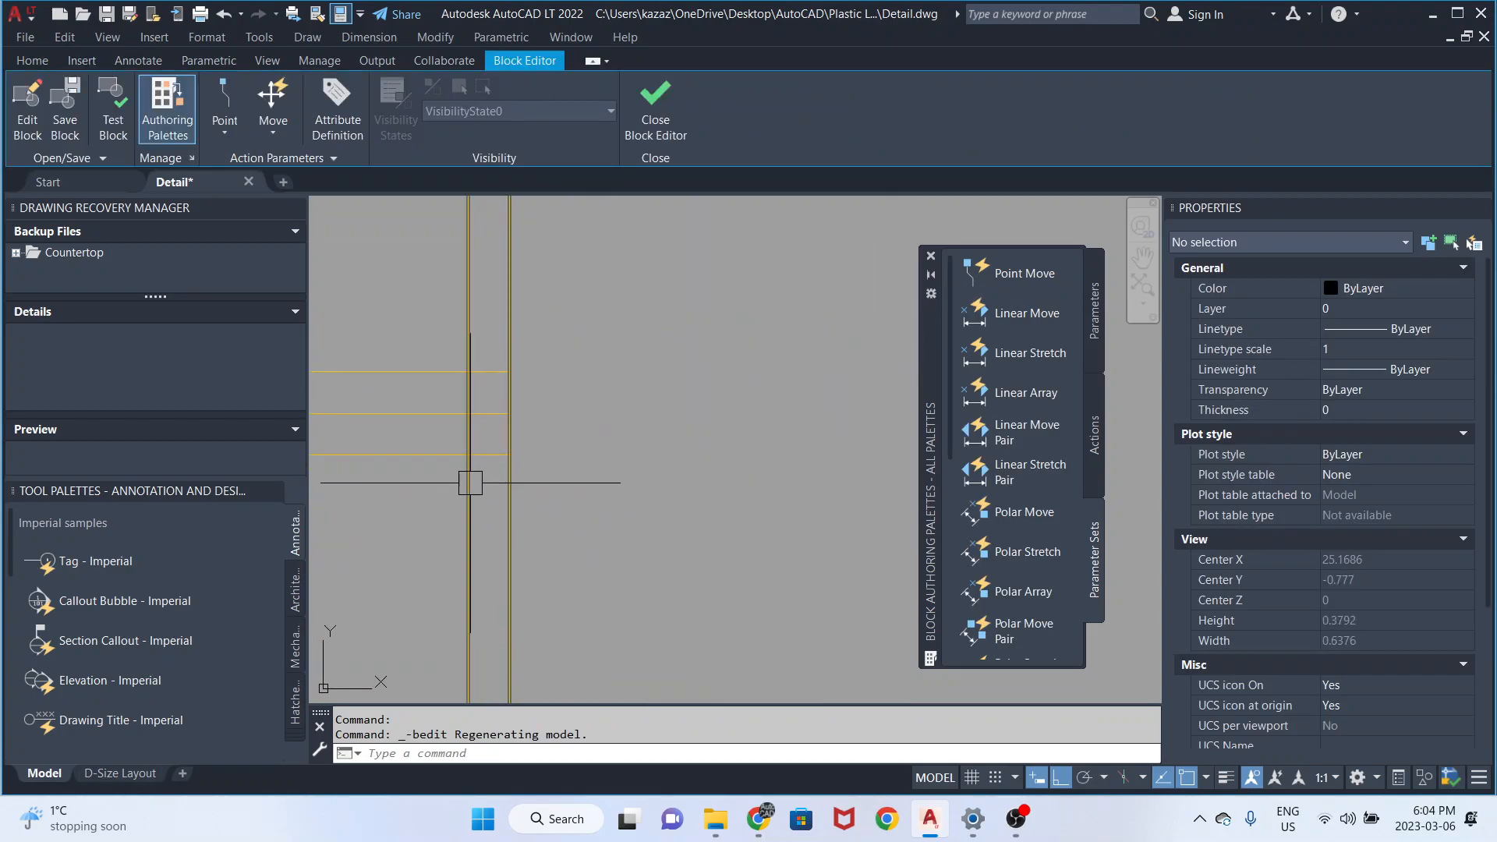
pyautogui.click(485, 475)
pyautogui.click(480, 347)
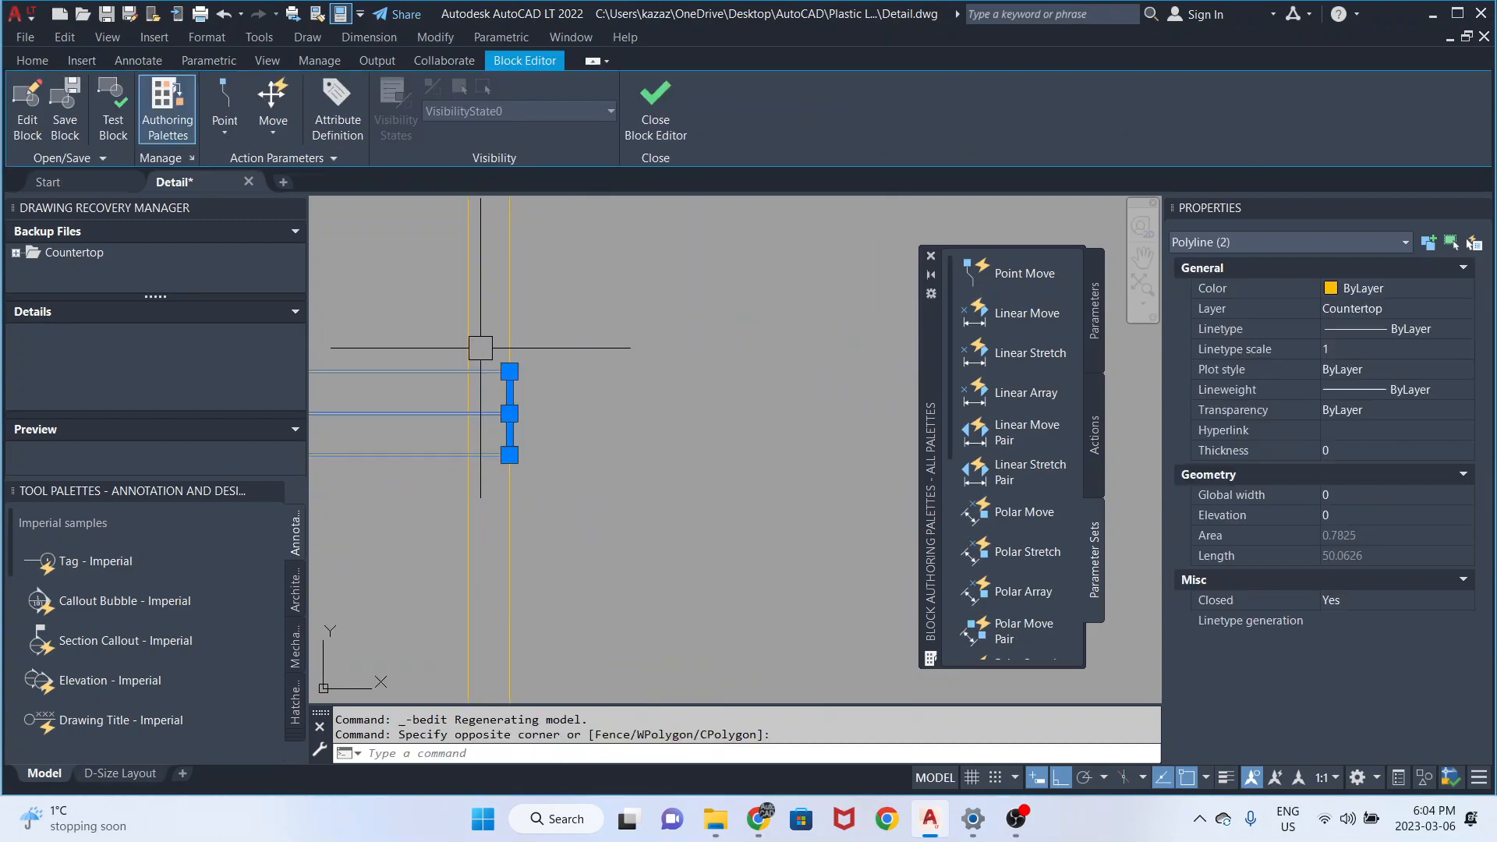
pyautogui.click(509, 392)
pyautogui.click(468, 393)
pyautogui.click(509, 434)
pyautogui.click(468, 437)
# - Check the two thin layers' left ends, deselect them and close the block editor, saving the changes
pyautogui.scroll(-4, 561, 444)
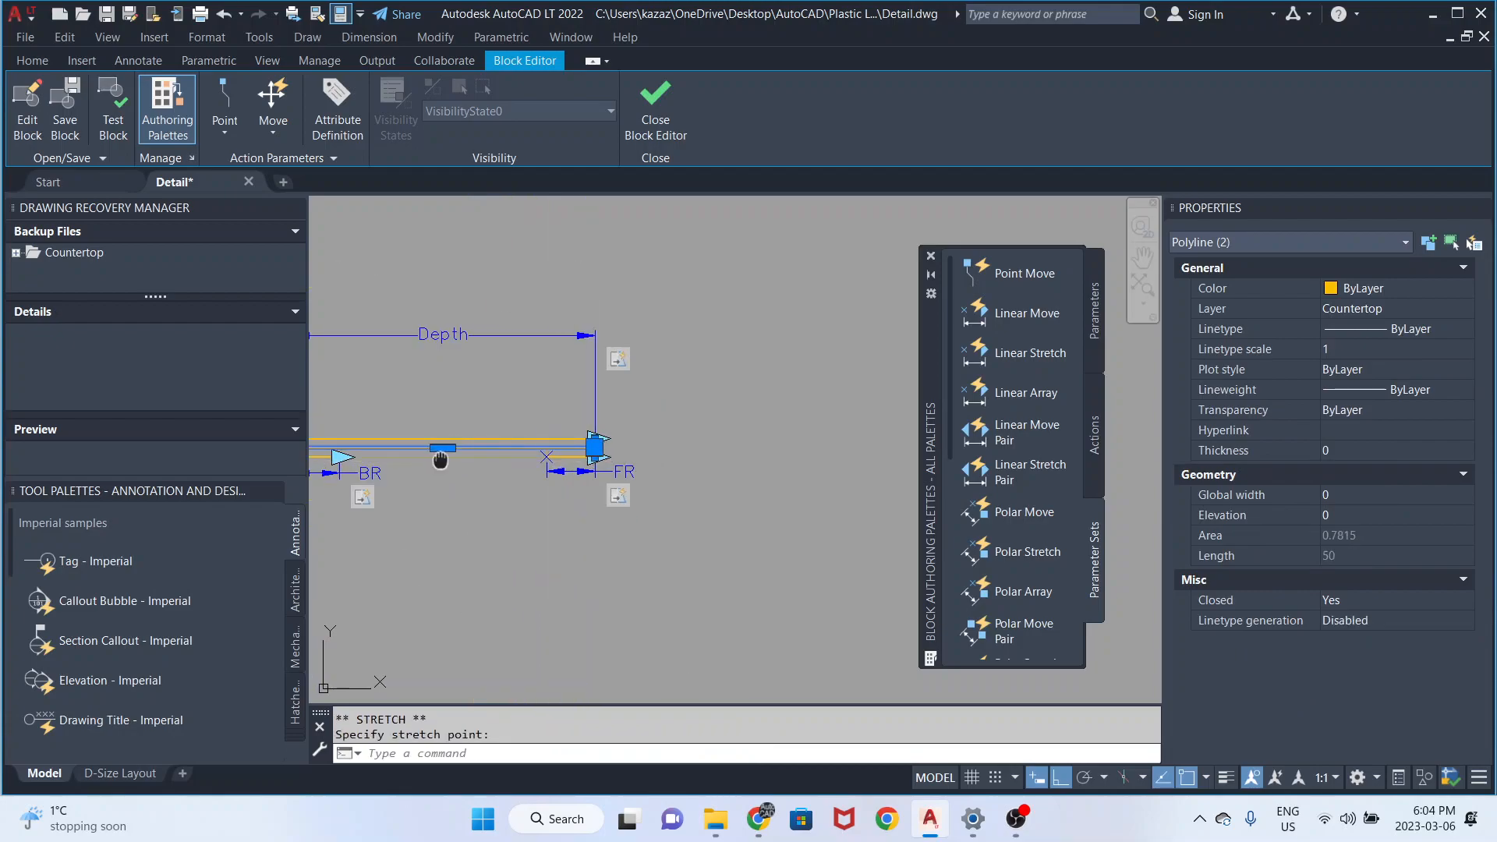
pyautogui.moveTo(439, 460); pyautogui.dragTo(457, 460, button='middle')
pyautogui.scroll(5, 518, 451)
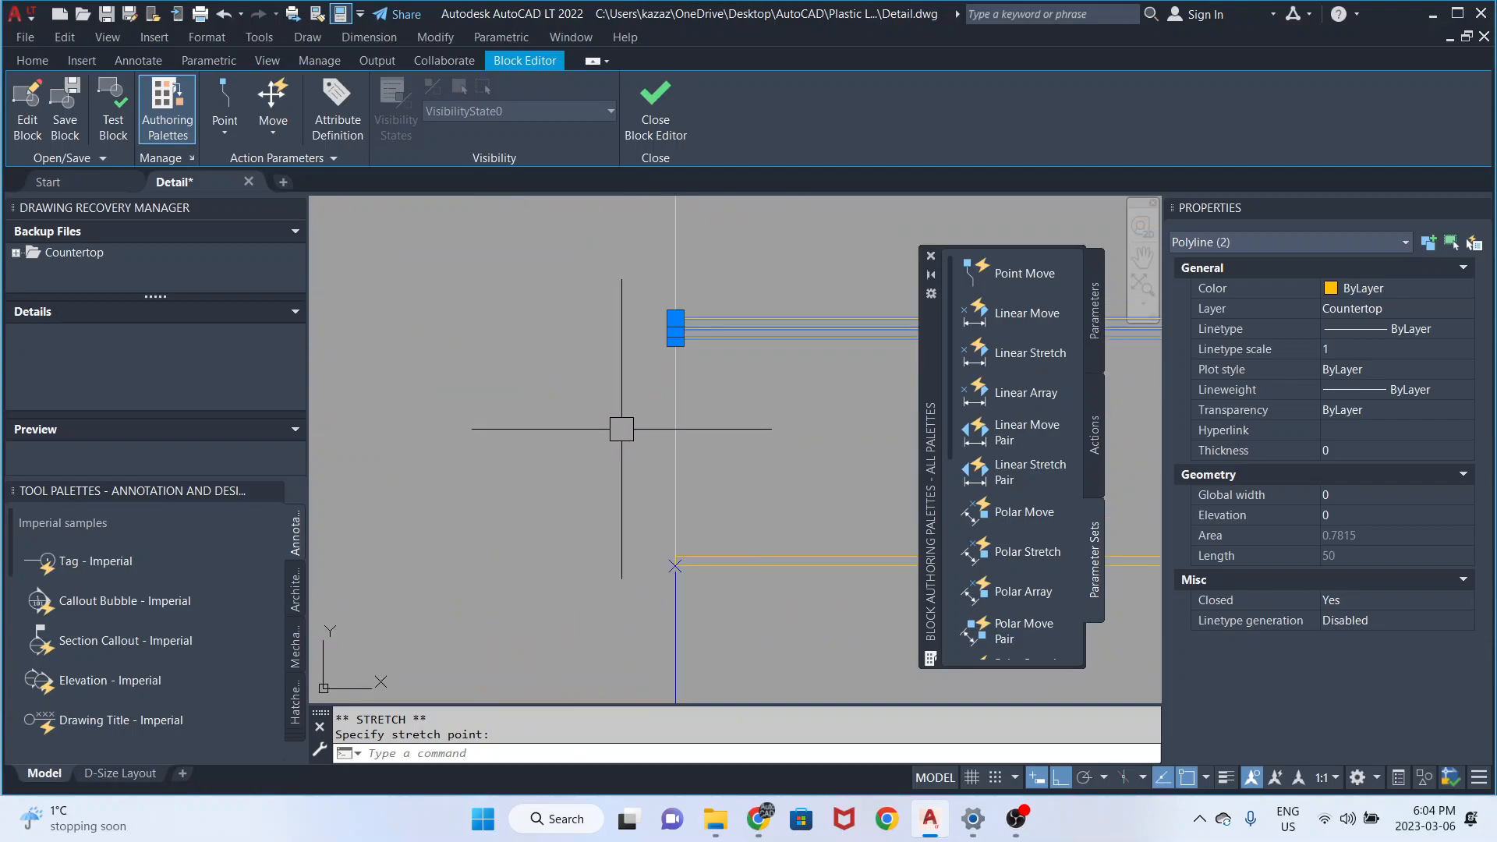
pyautogui.press('Escape')
pyautogui.scroll(-3, 622, 429)
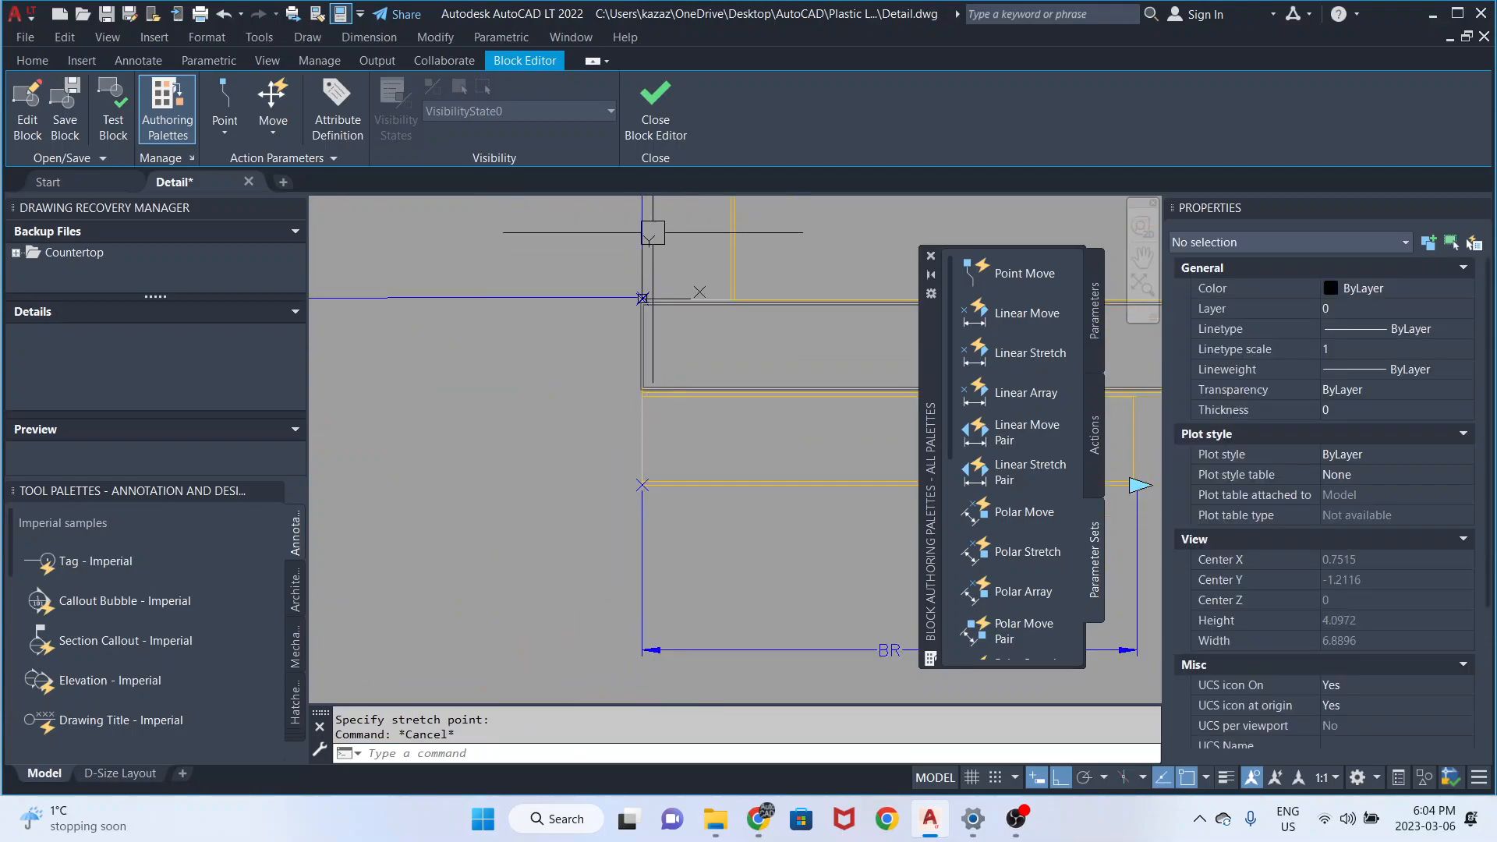
pyautogui.click(656, 110)
pyautogui.click(632, 370)
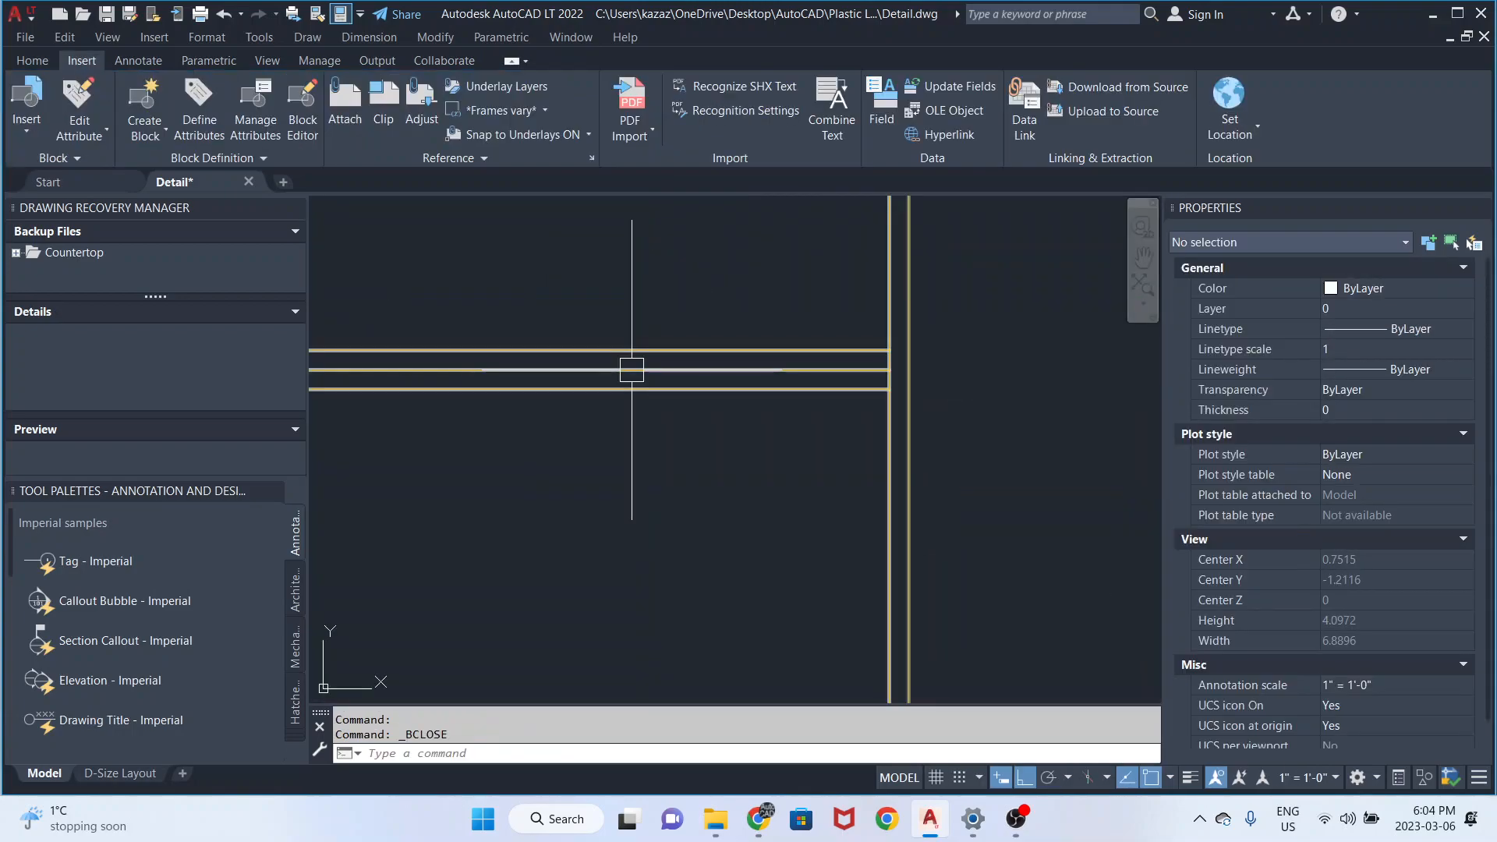
# - Examine the updated block's right-end joint, both build-ups, the backsplash corner and the whole section
pyautogui.scroll(4, 733, 344)
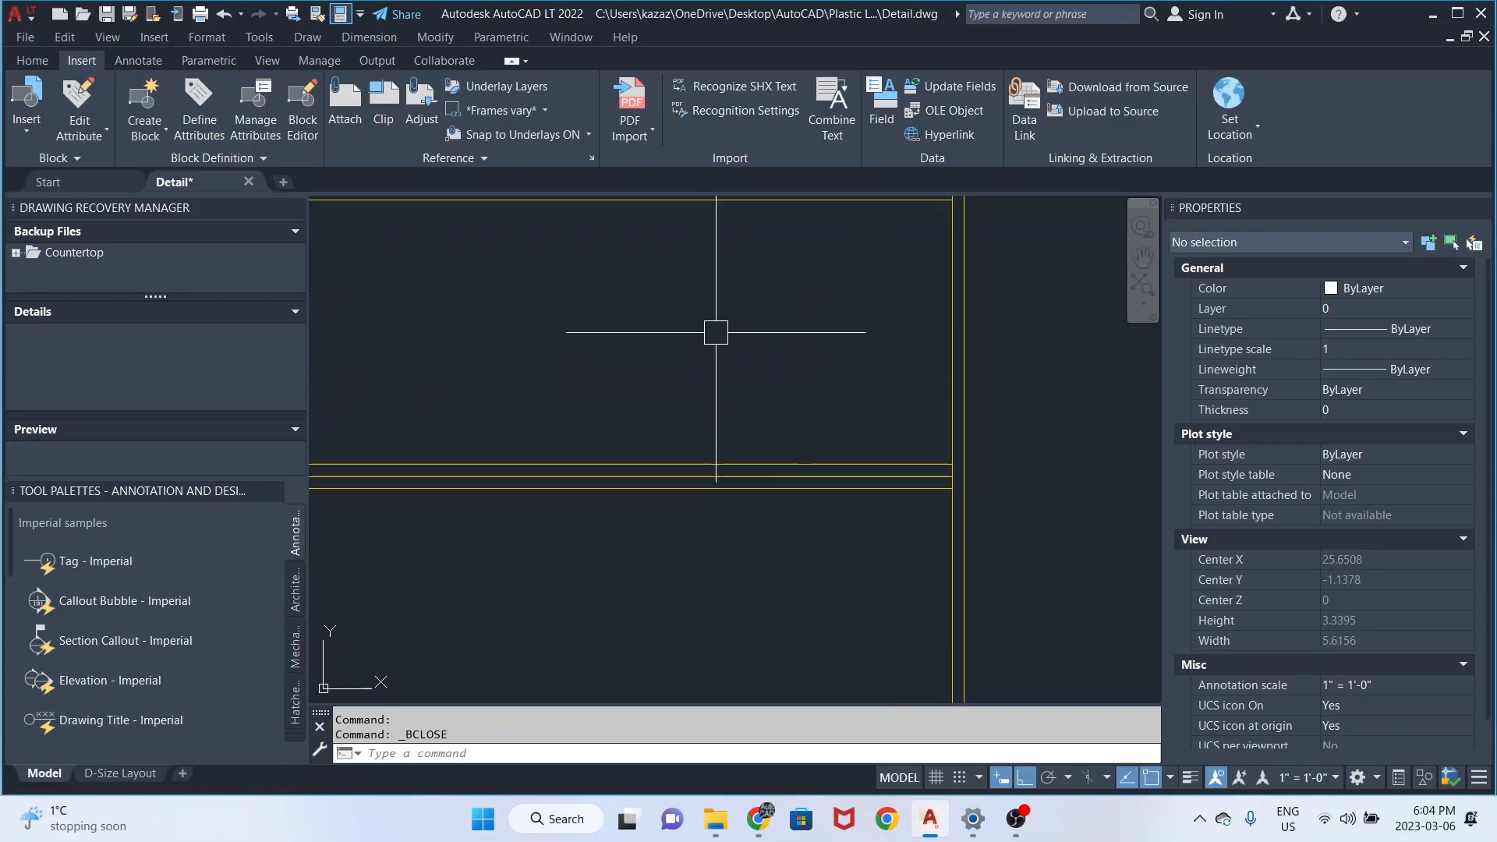
pyautogui.scroll(-2, 716, 332)
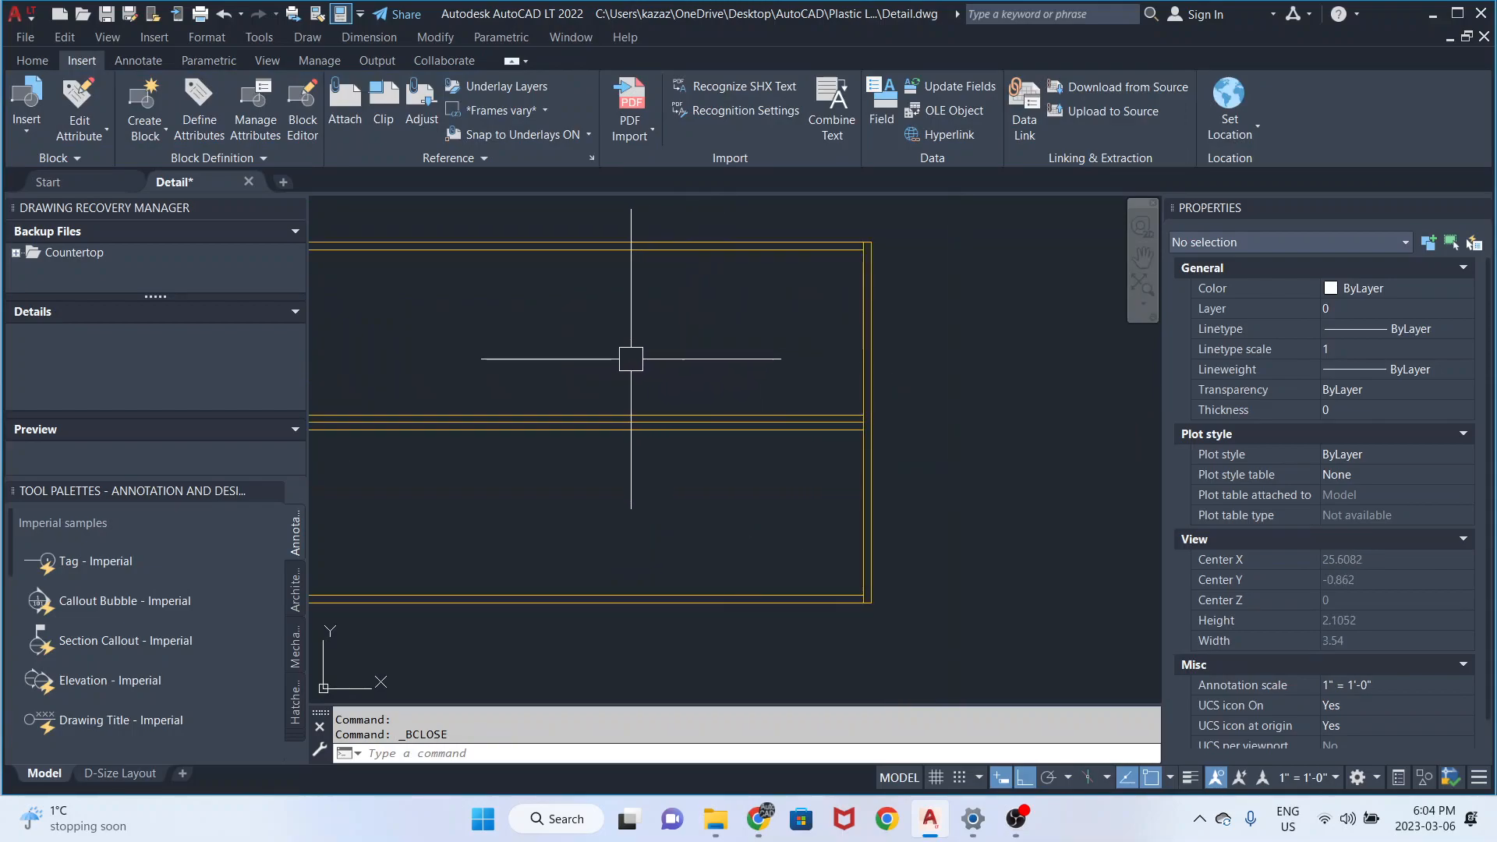
pyautogui.scroll(-2, 581, 368)
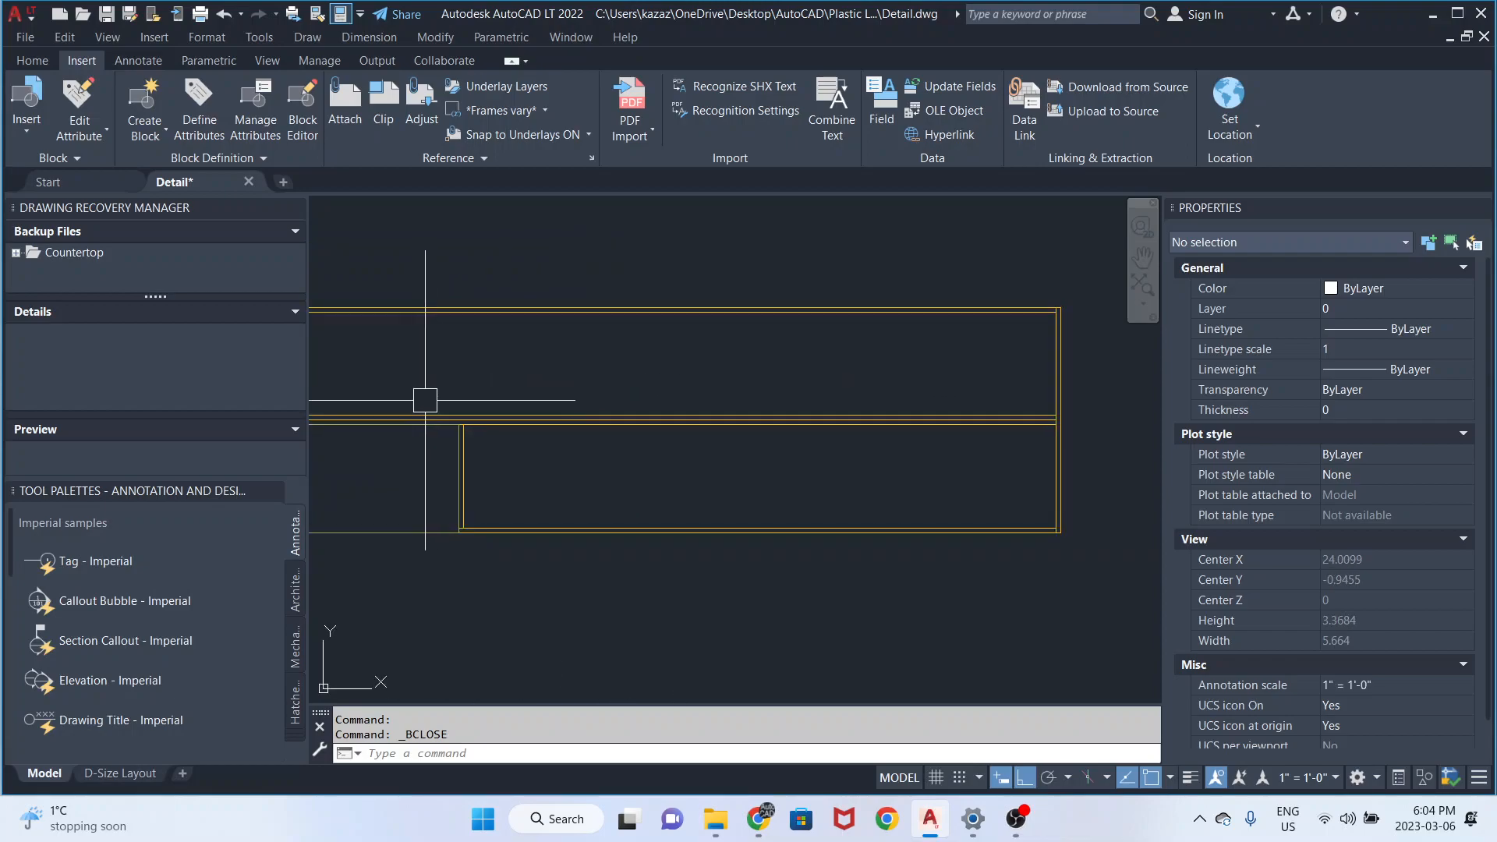
pyautogui.scroll(-6, 491, 495)
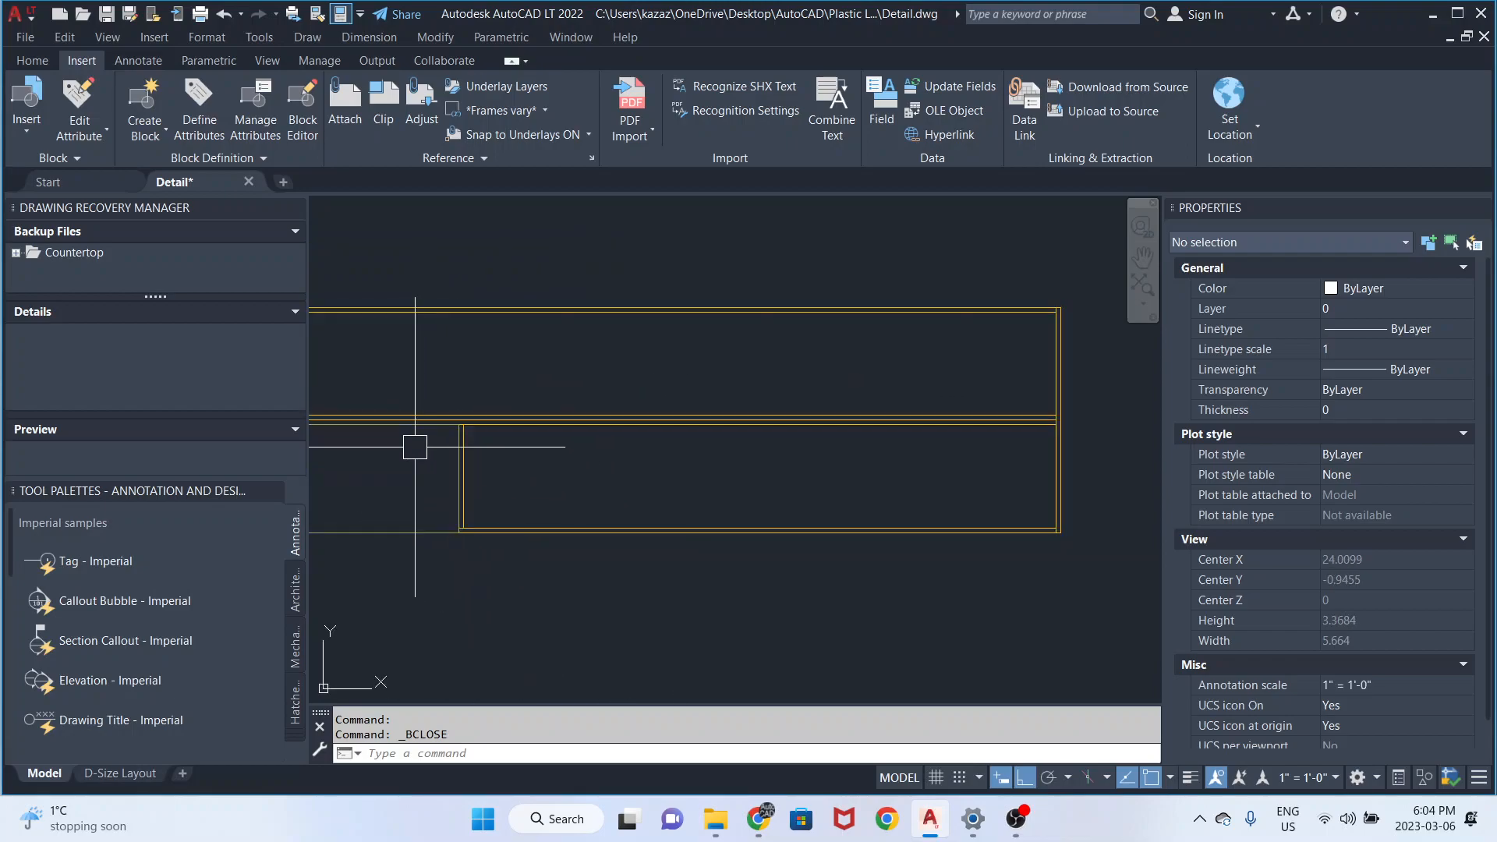
pyautogui.moveTo(517, 468); pyautogui.dragTo(811, 493, button='middle')
pyautogui.moveTo(519, 482); pyautogui.dragTo(753, 492, button='middle')
pyautogui.scroll(2, 536, 496)
pyautogui.scroll(-1, 638, 501)
pyautogui.scroll(4, 491, 495)
pyautogui.scroll(-12, 490, 485)
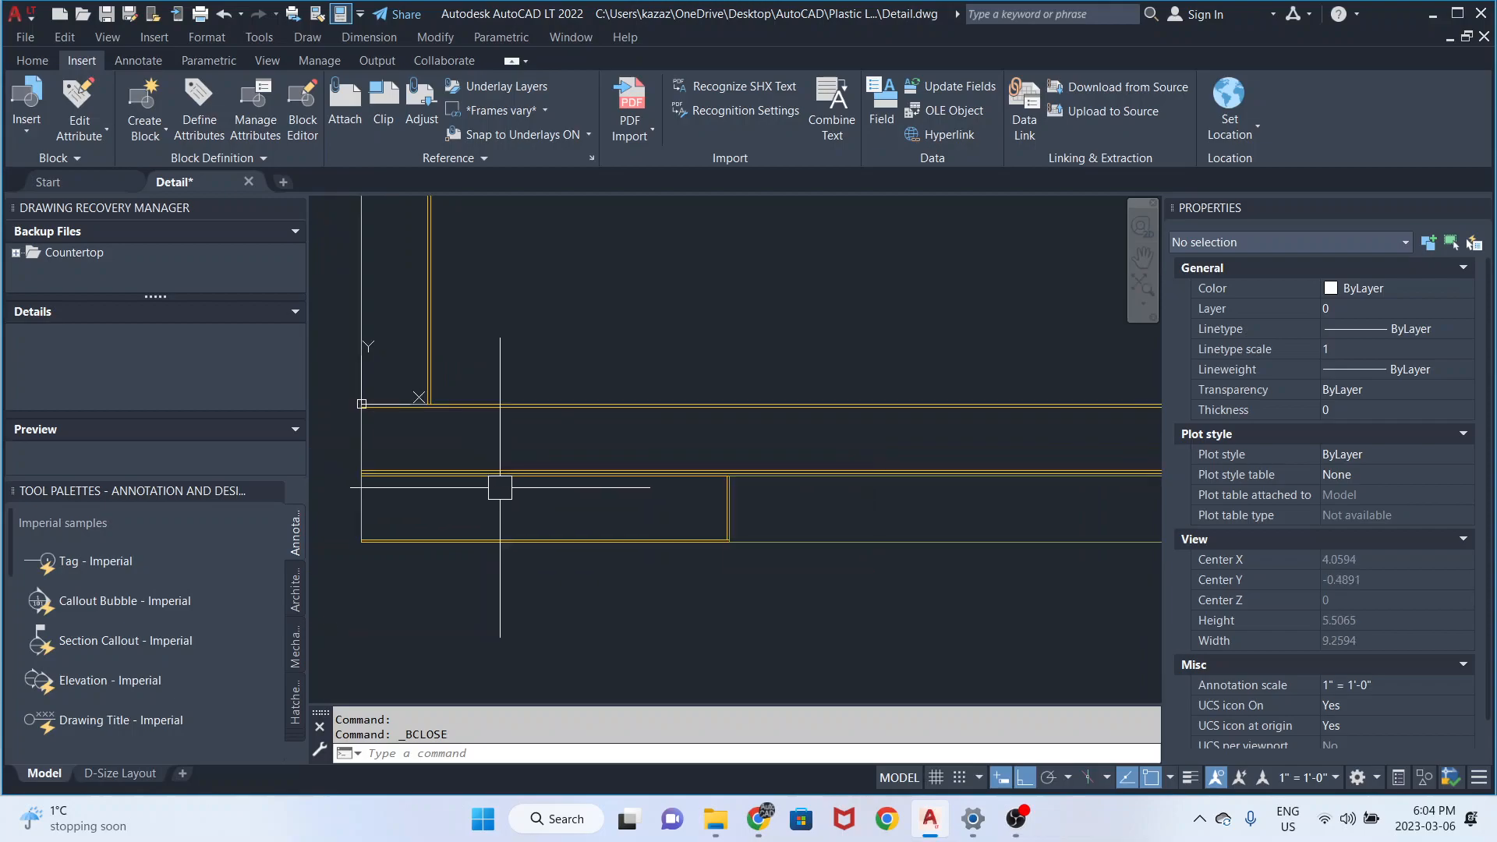
pyautogui.middleClick(595, 439)
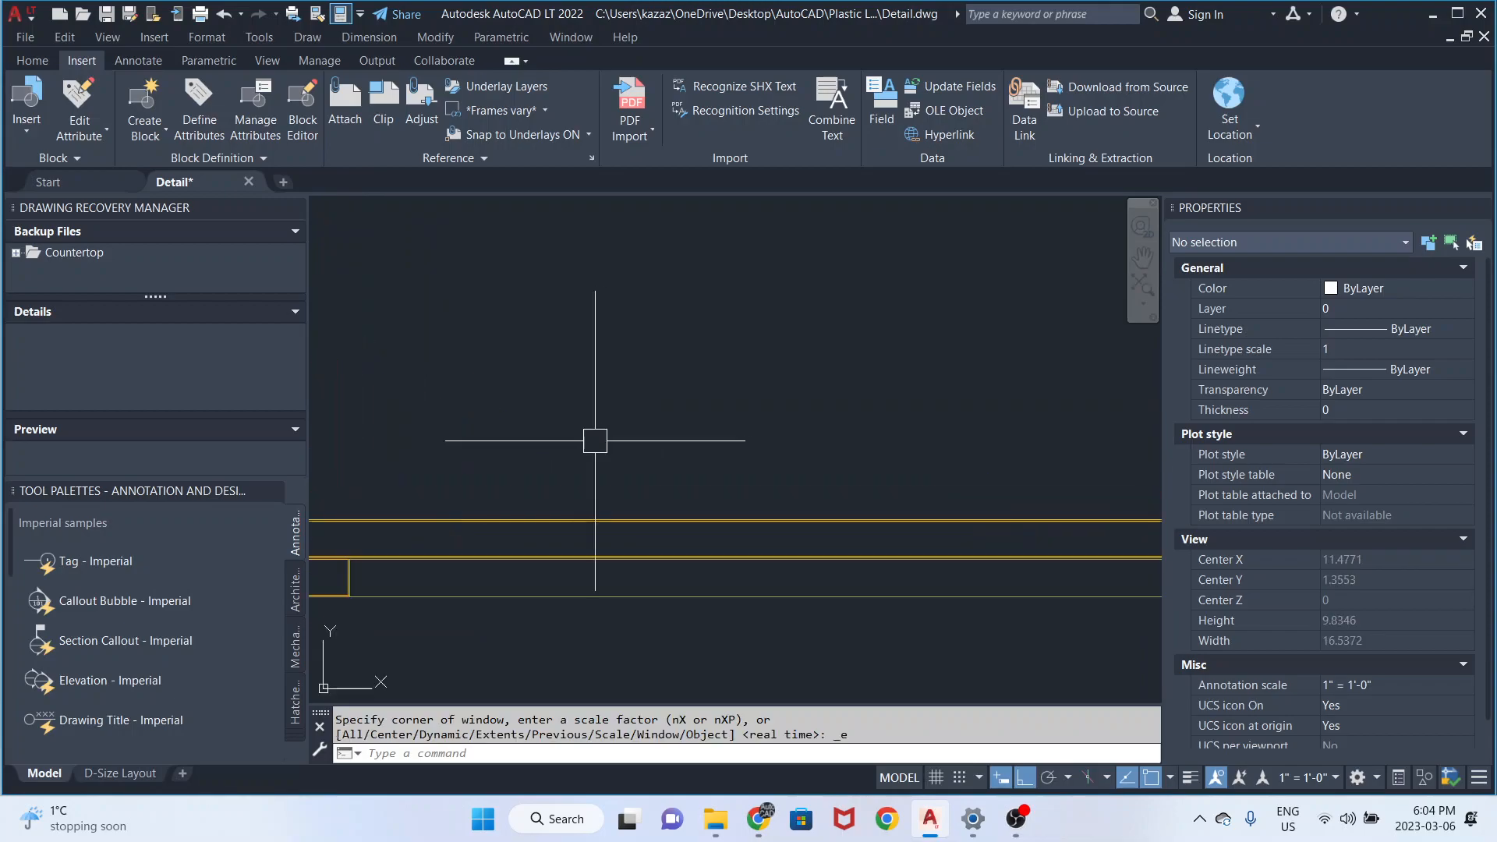
pyautogui.scroll(-4, 597, 442)
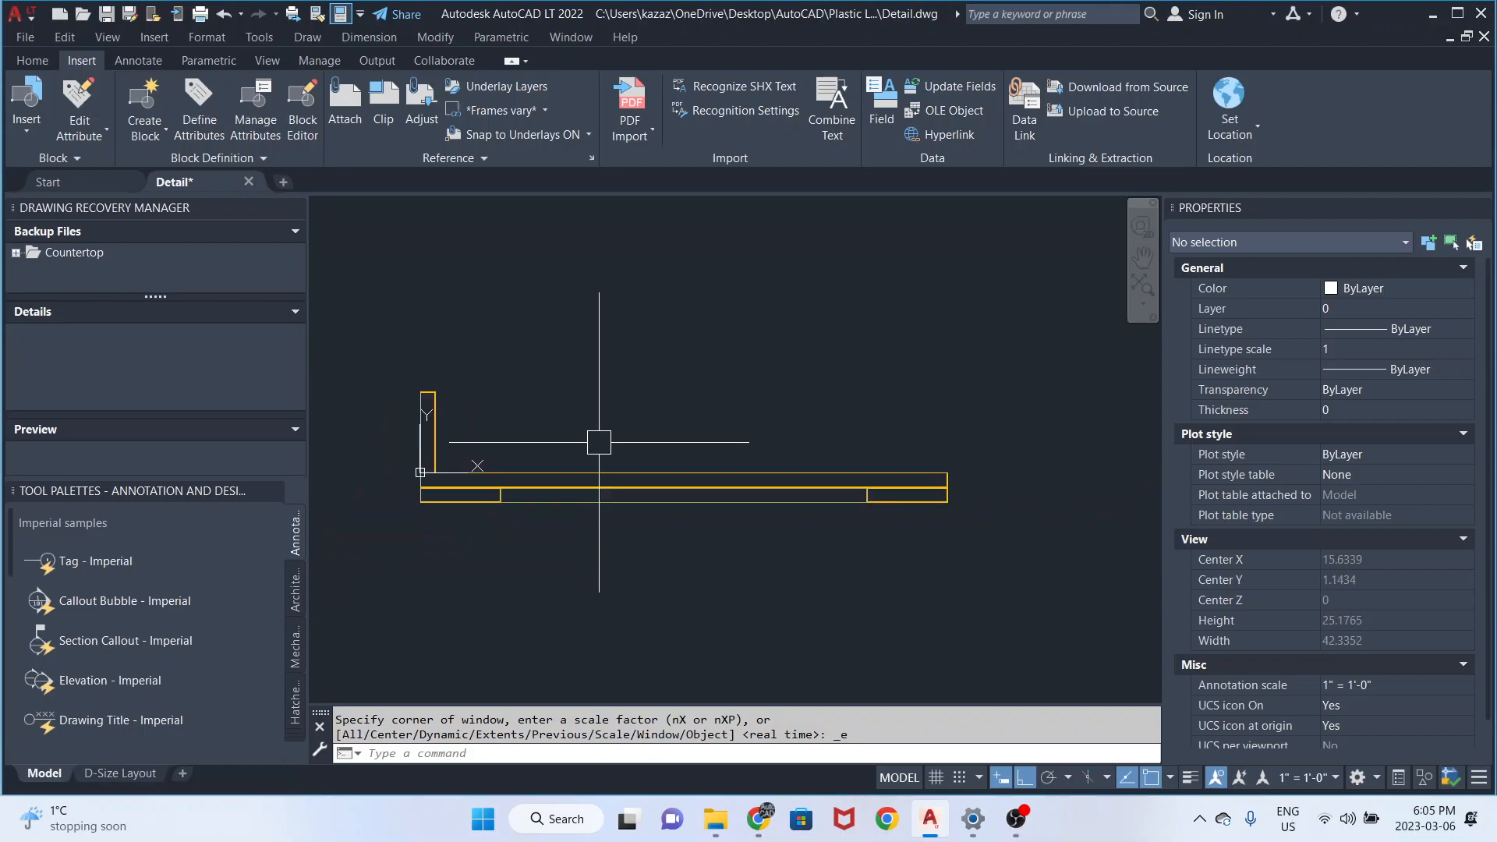